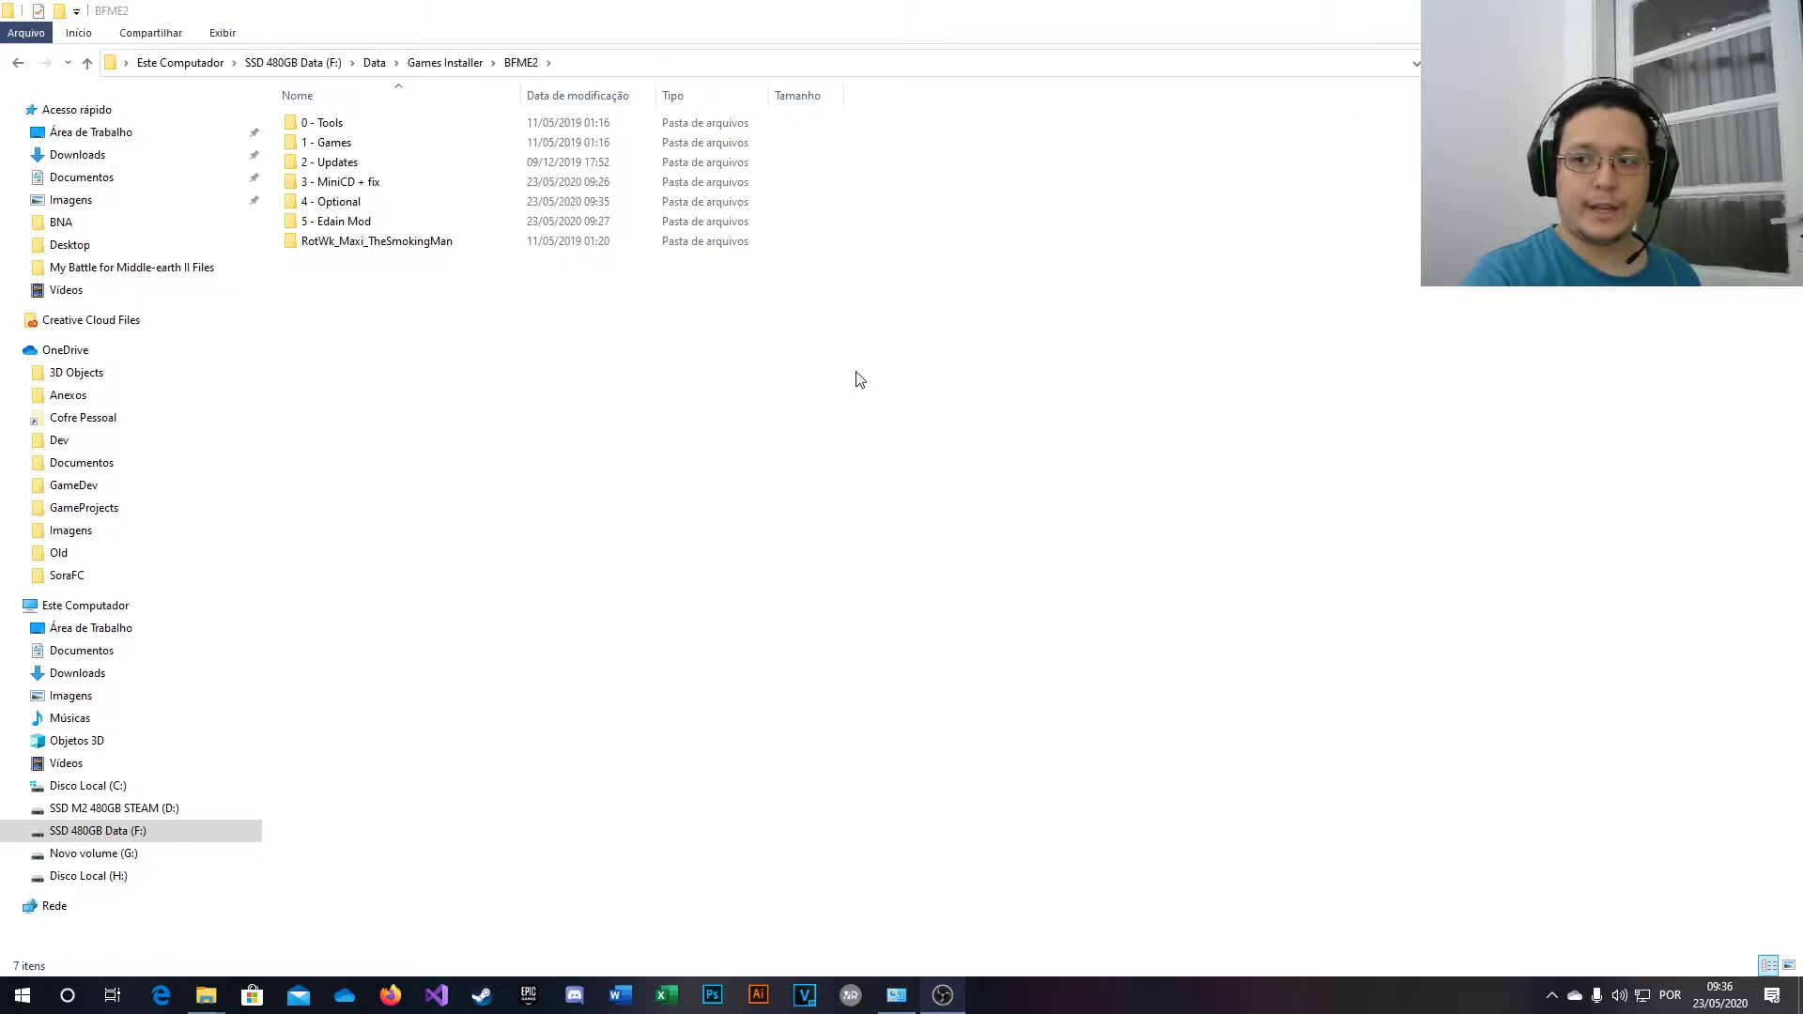
- Open the 0 - Tools folder and look over the WinCDEmu-4.1.exe installer
{"action": "left_click", "coordinate": [714, 420]}
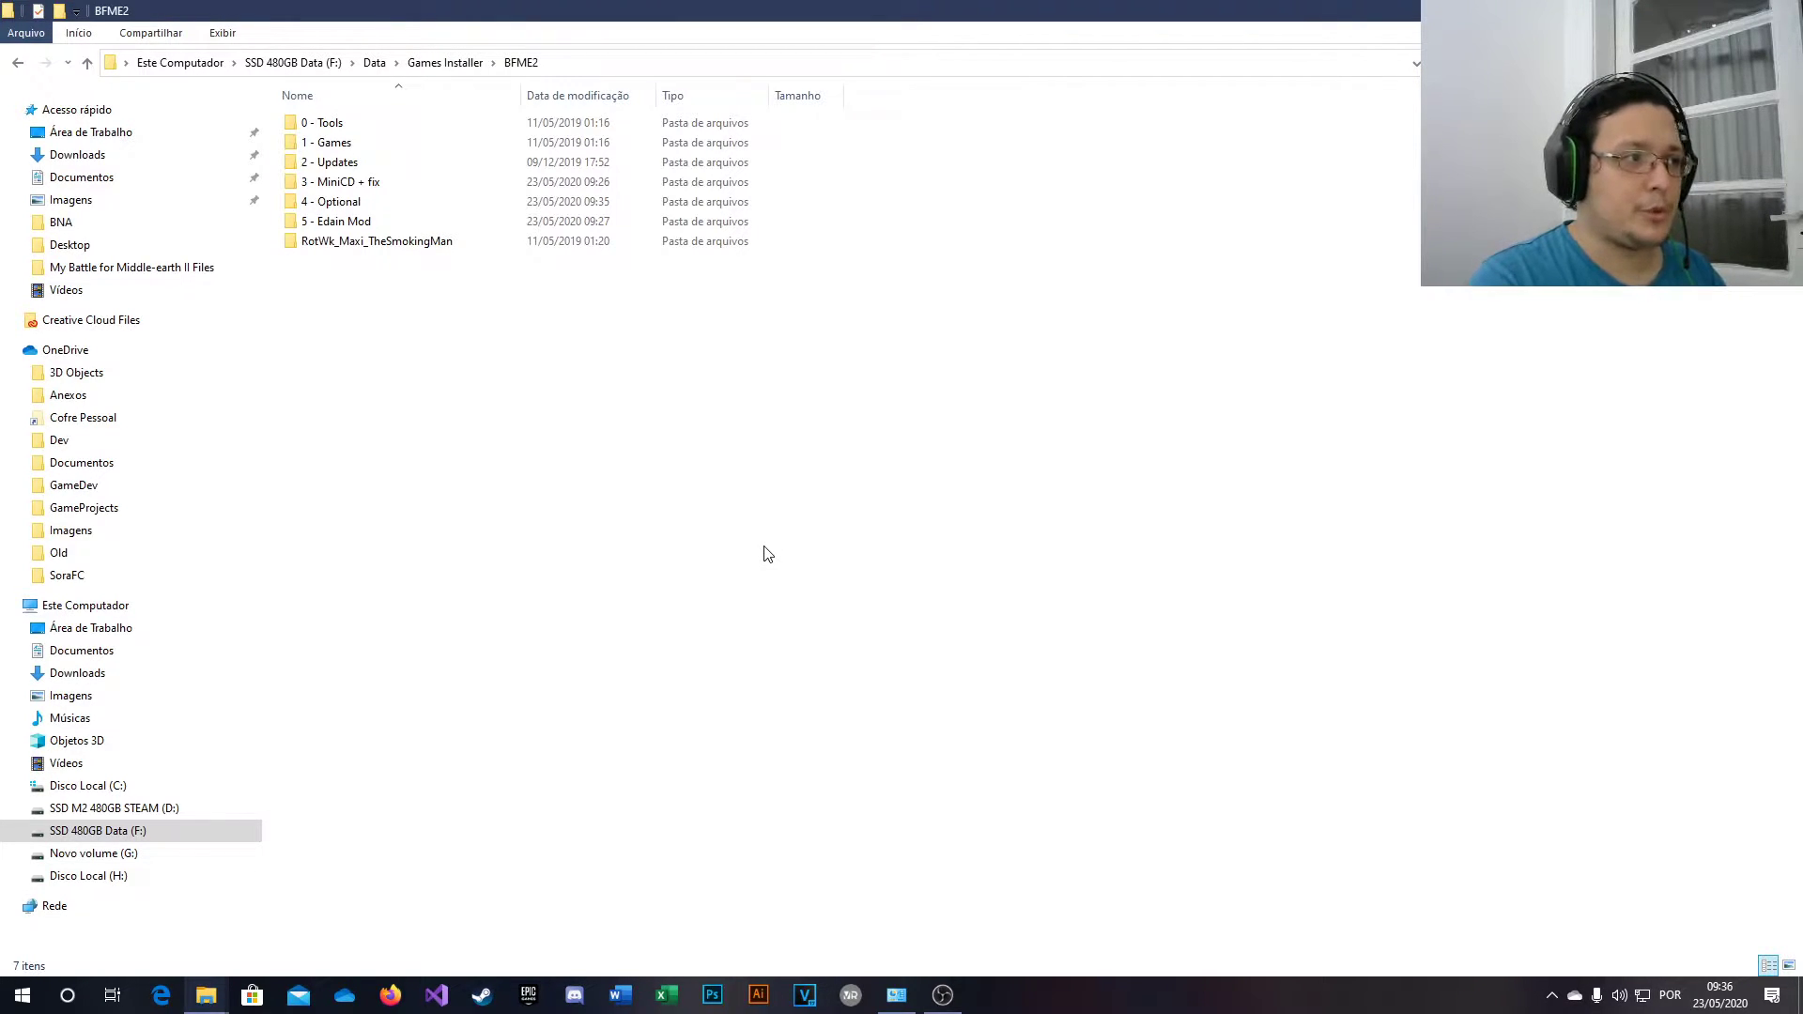
{"action": "double_click", "coordinate": [291, 123]}
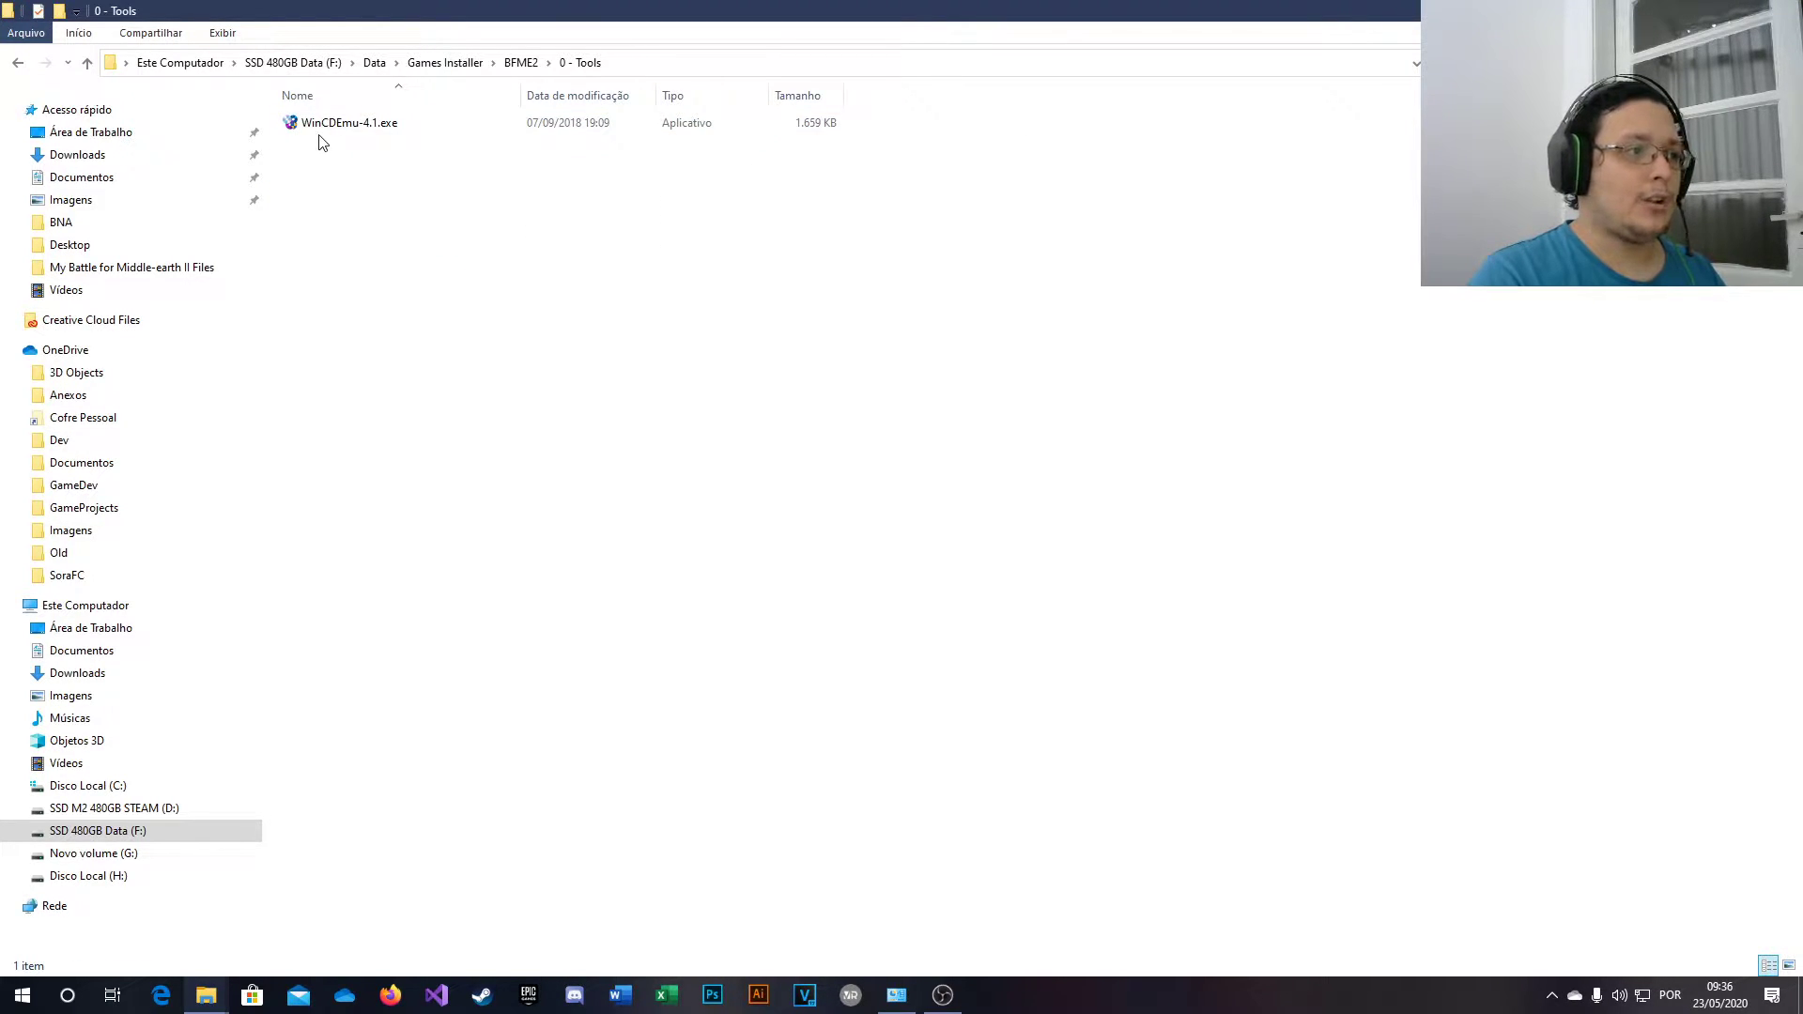
{"action": "left_click", "coordinate": [372, 131]}
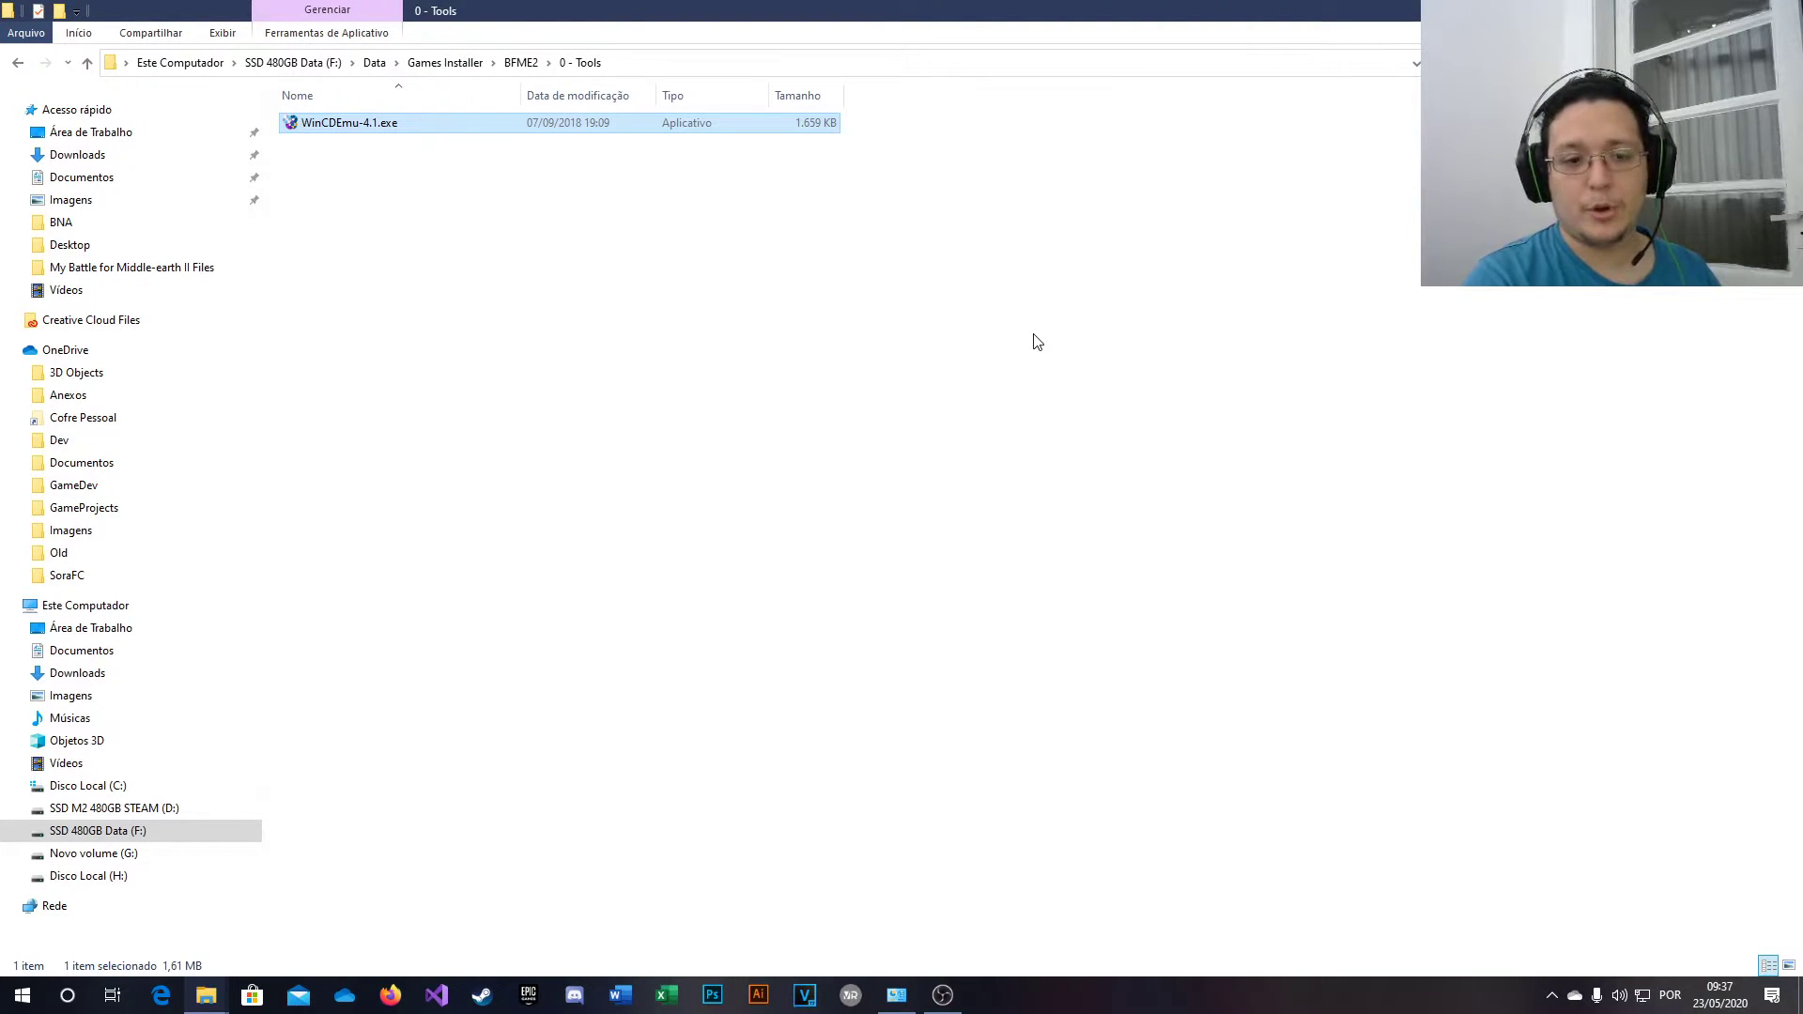
{"action": "left_click", "coordinate": [657, 242]}
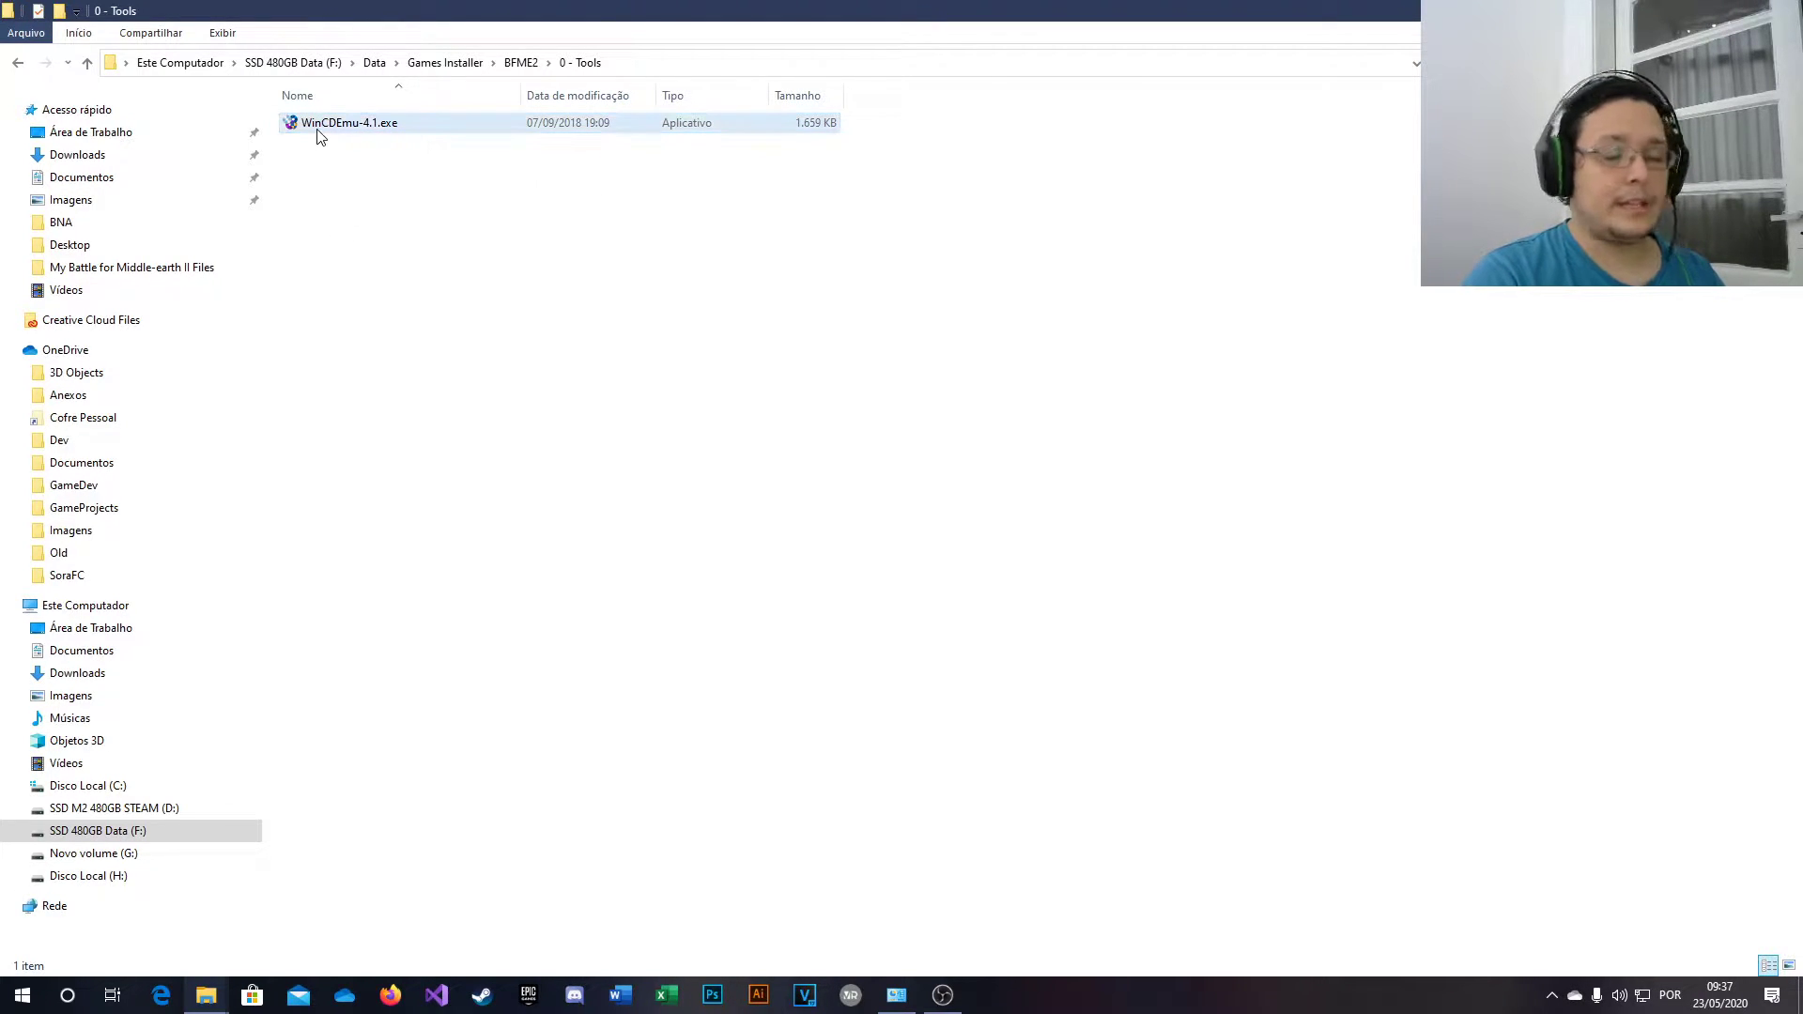
- Browse the 1 - Games and RotWk_Maxi_TheSmokingMan folders from BFME2, checking the .mdf disc image
{"action": "mouse_move", "coordinate": [321, 136]}
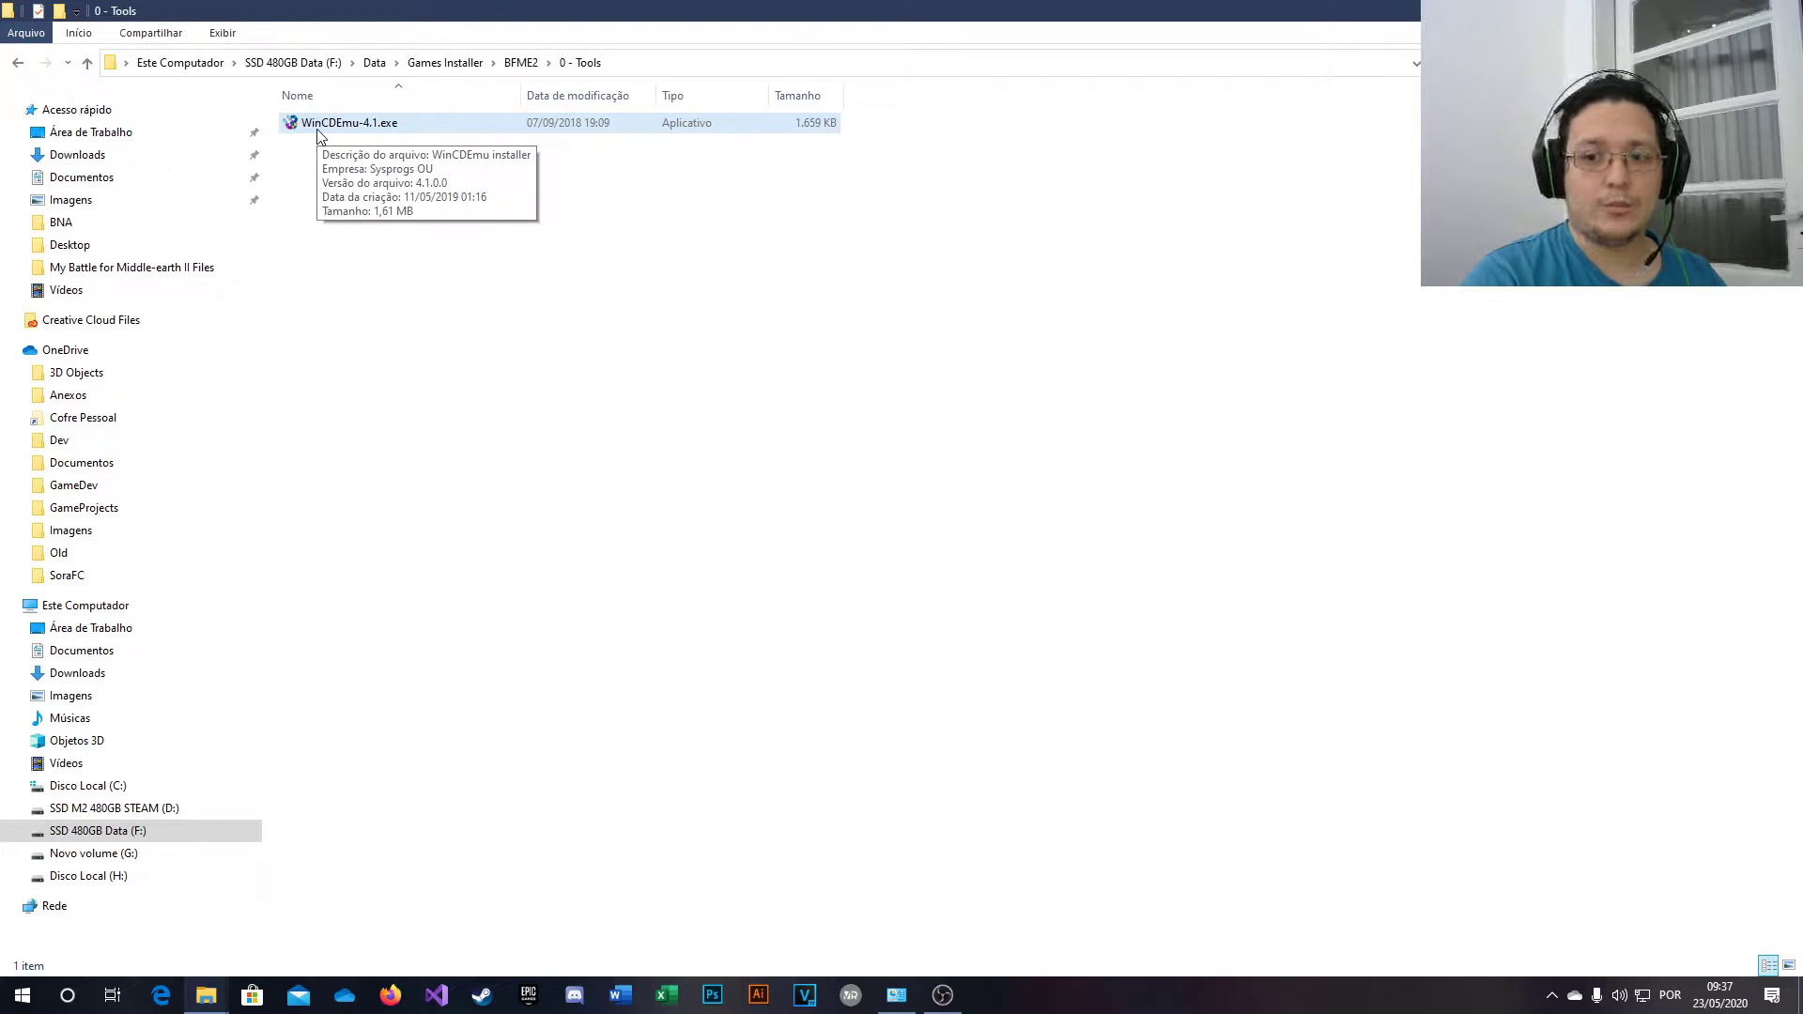
{"action": "left_click", "coordinate": [523, 64]}
{"action": "double_click", "coordinate": [382, 145]}
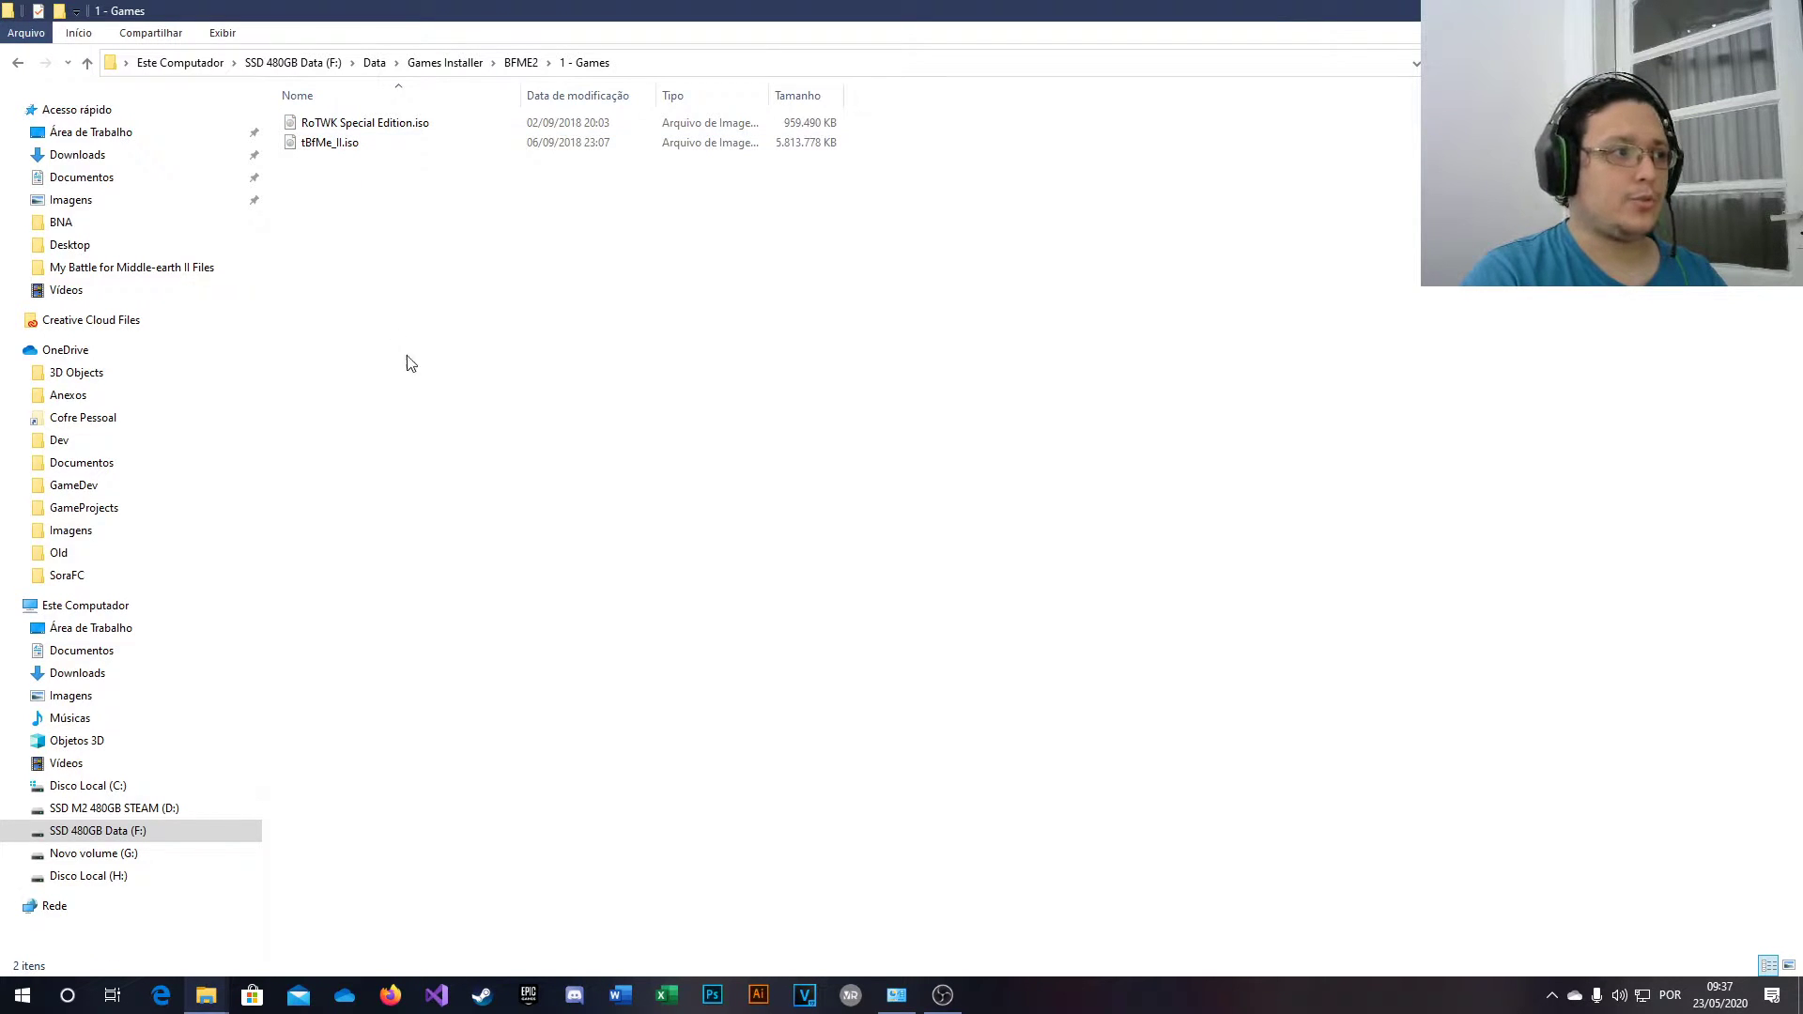
{"action": "left_click", "coordinate": [526, 65]}
{"action": "left_click", "coordinate": [353, 125]}
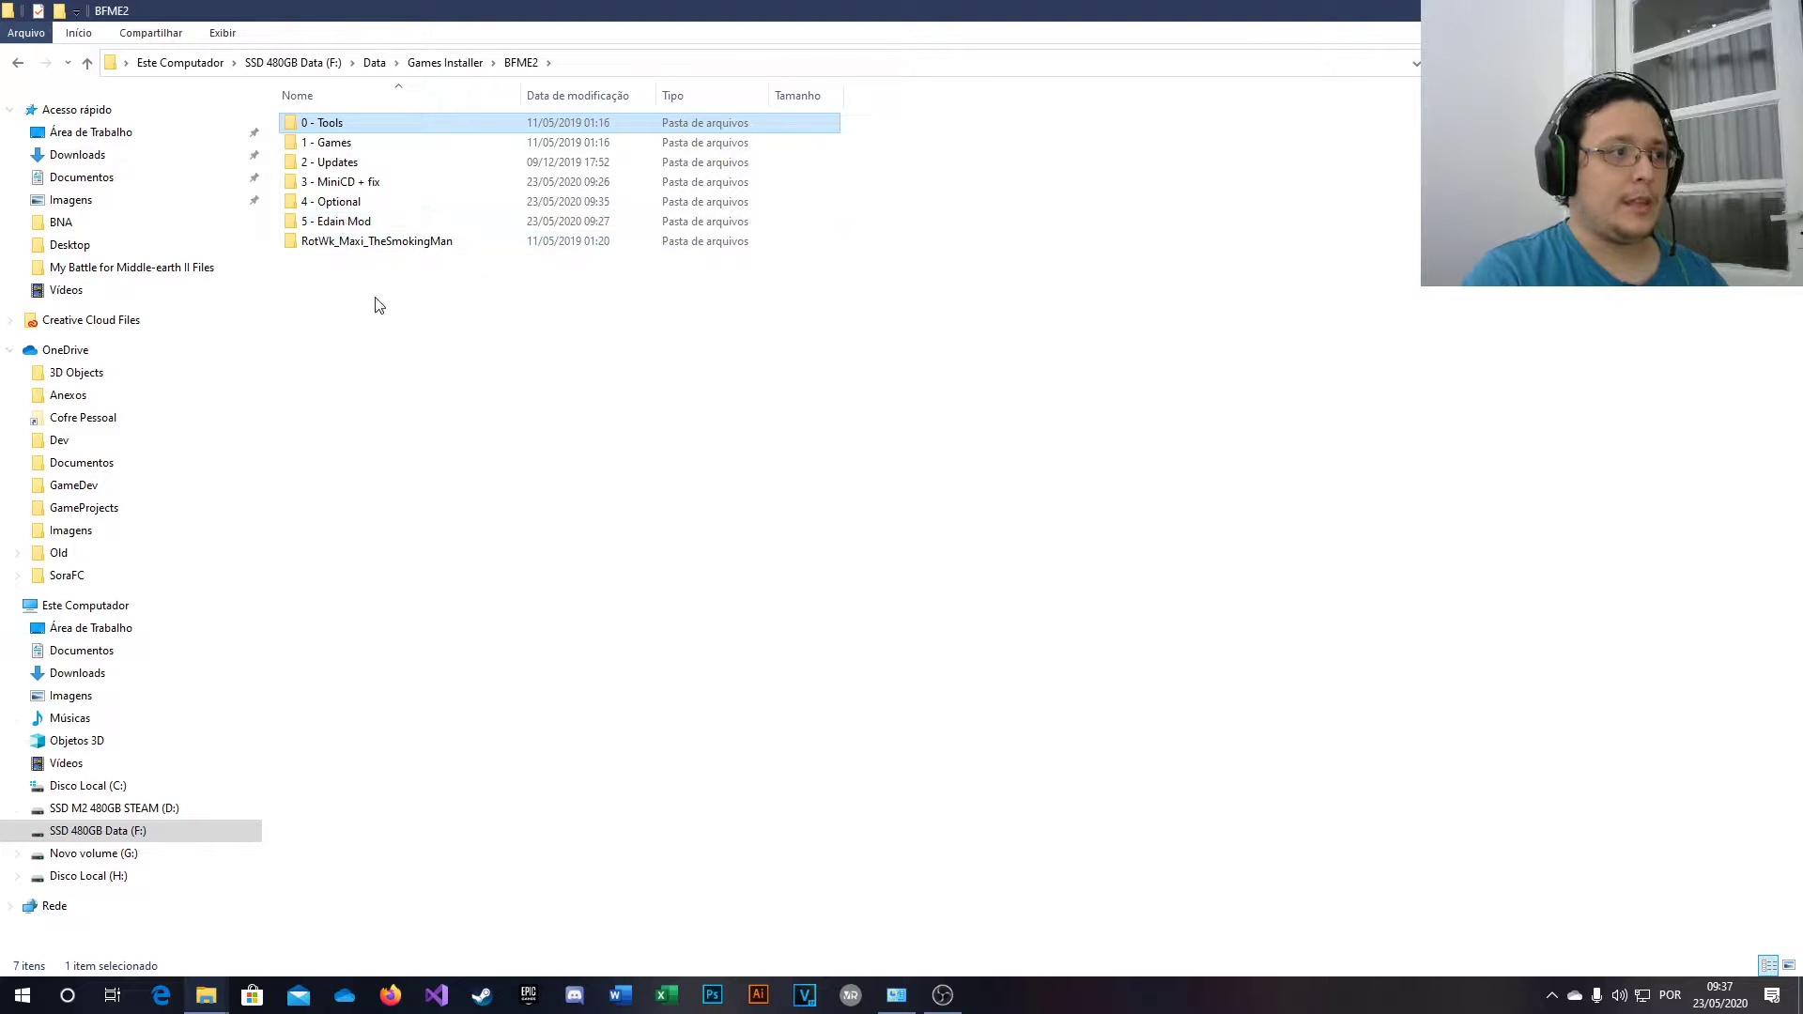
{"action": "double_click", "coordinate": [369, 246]}
{"action": "left_click", "coordinate": [354, 131]}
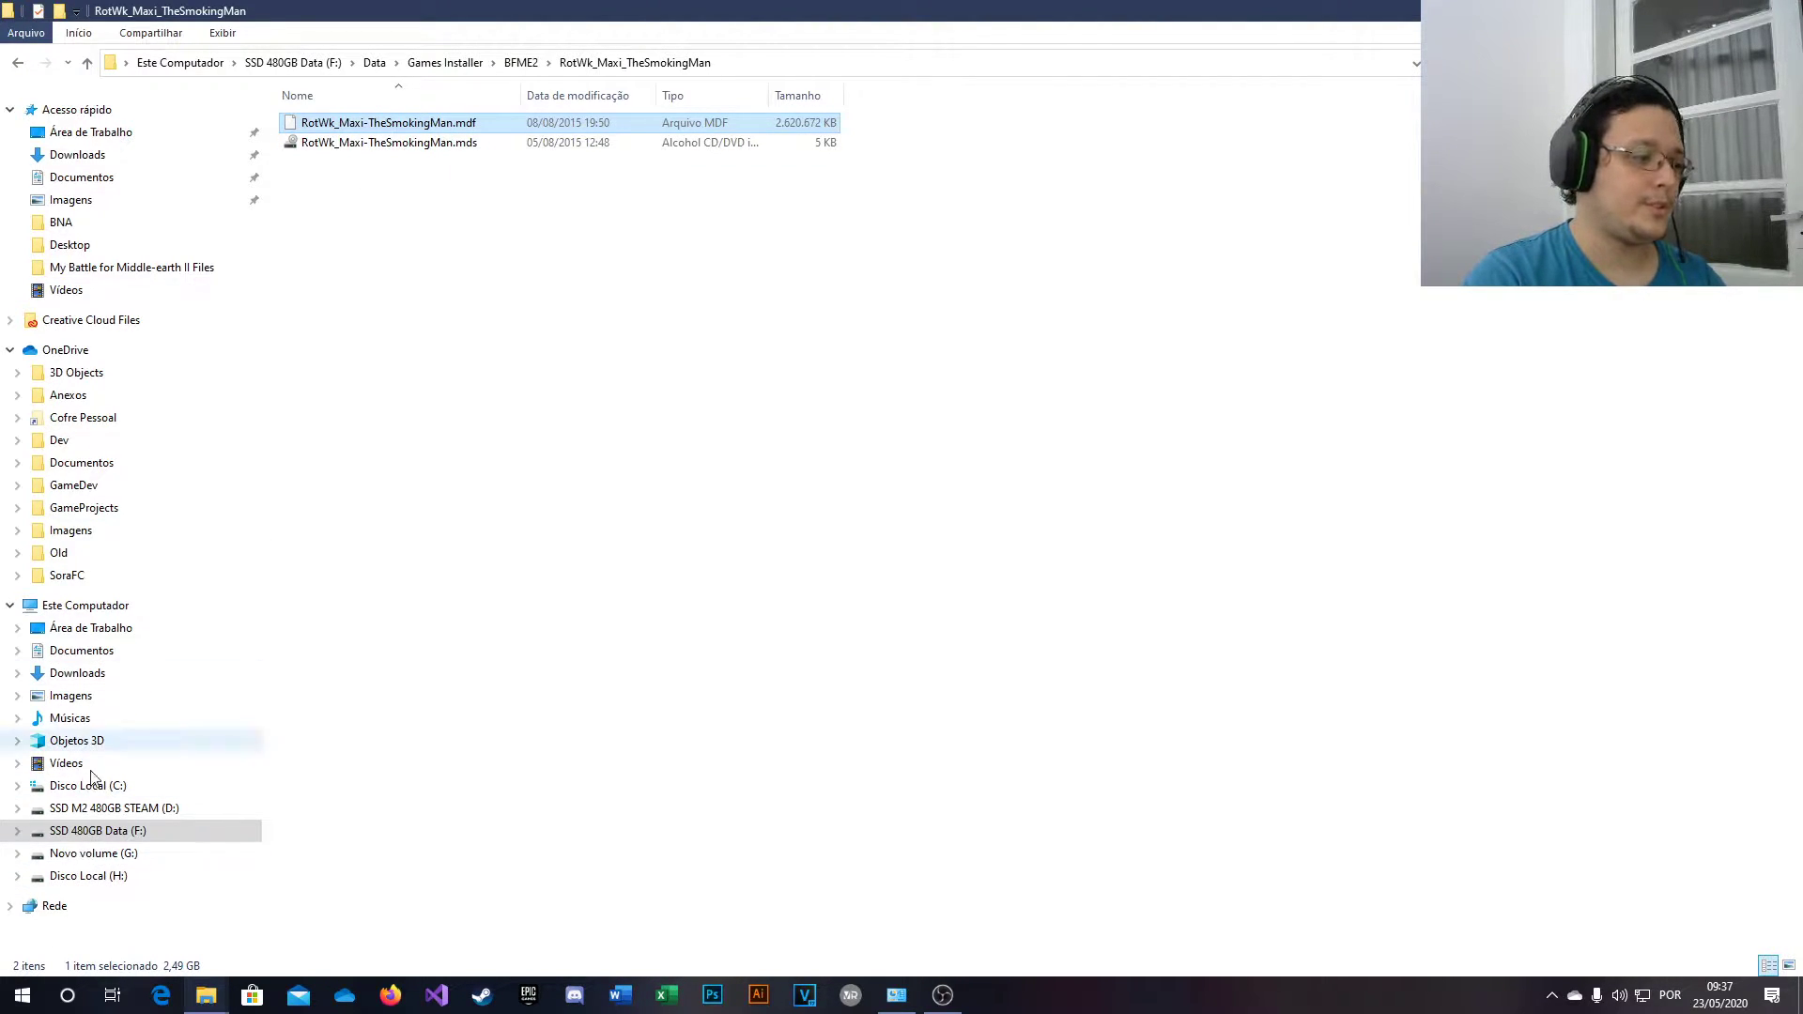
- Return to 0 - Tools and launch the WinCDEmu-4.1.exe installer
{"action": "left_click", "coordinate": [521, 63]}
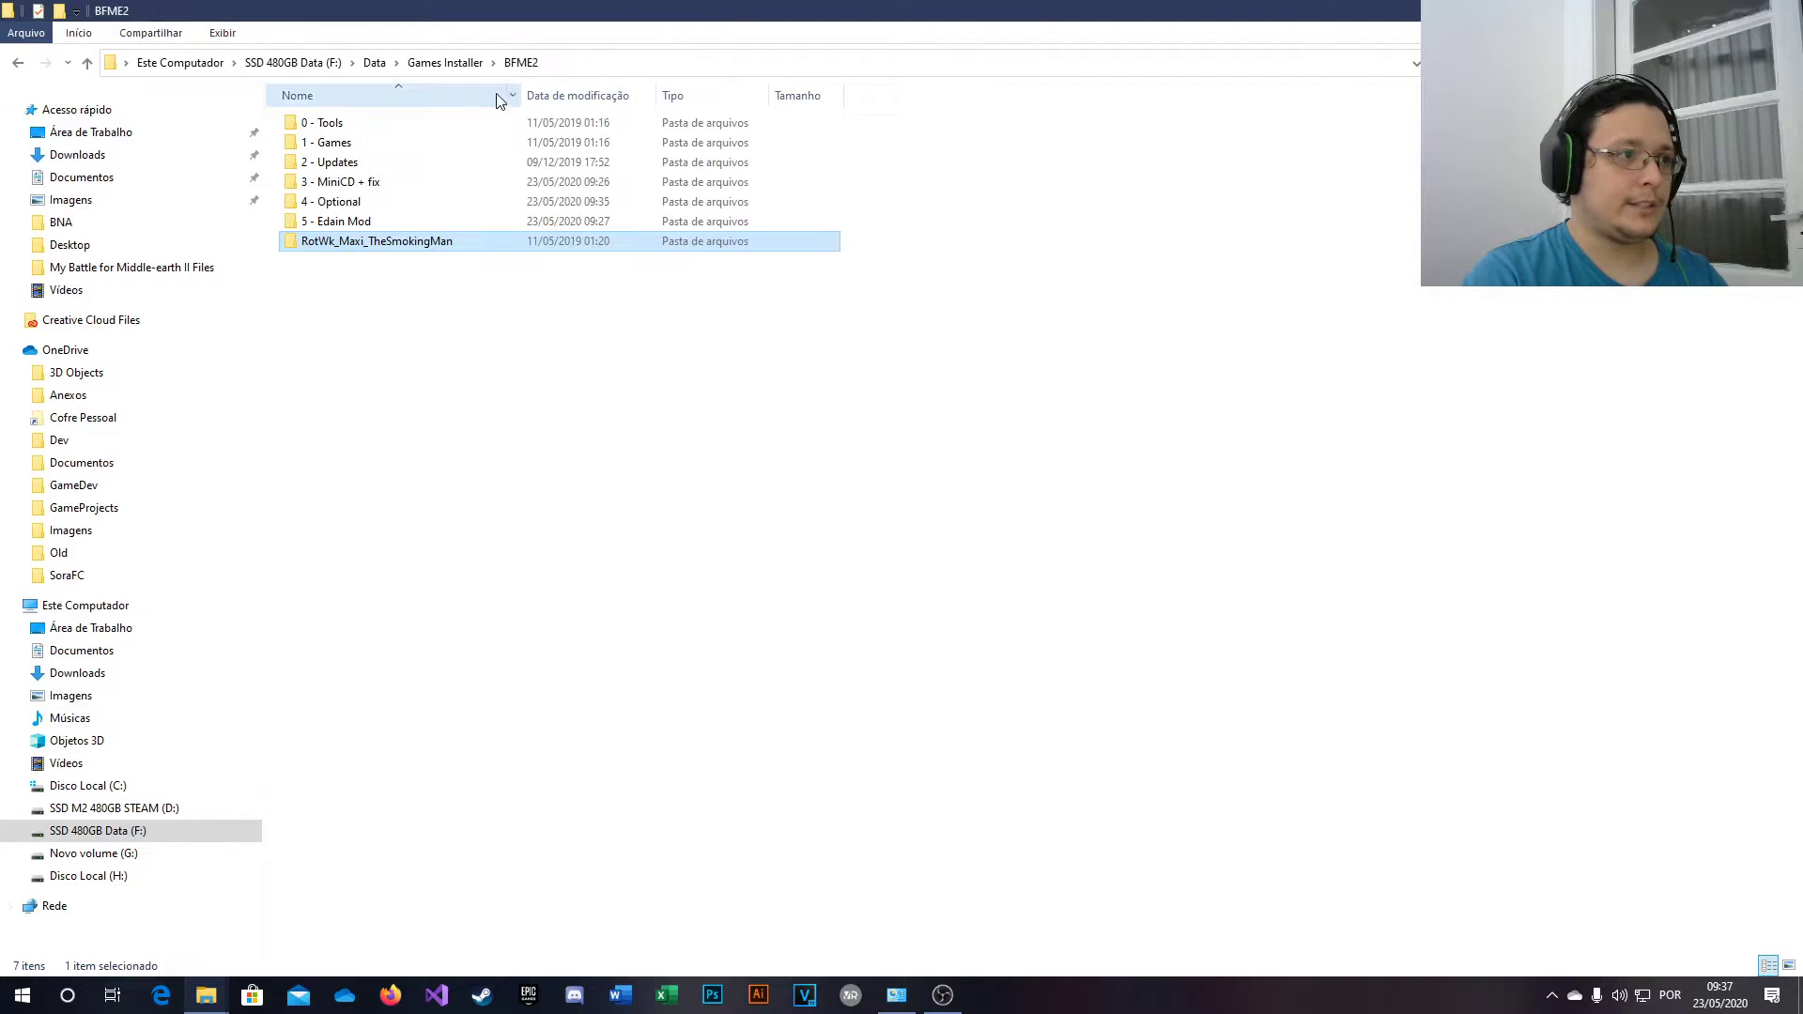
{"action": "double_click", "coordinate": [395, 131]}
{"action": "double_click", "coordinate": [357, 131]}
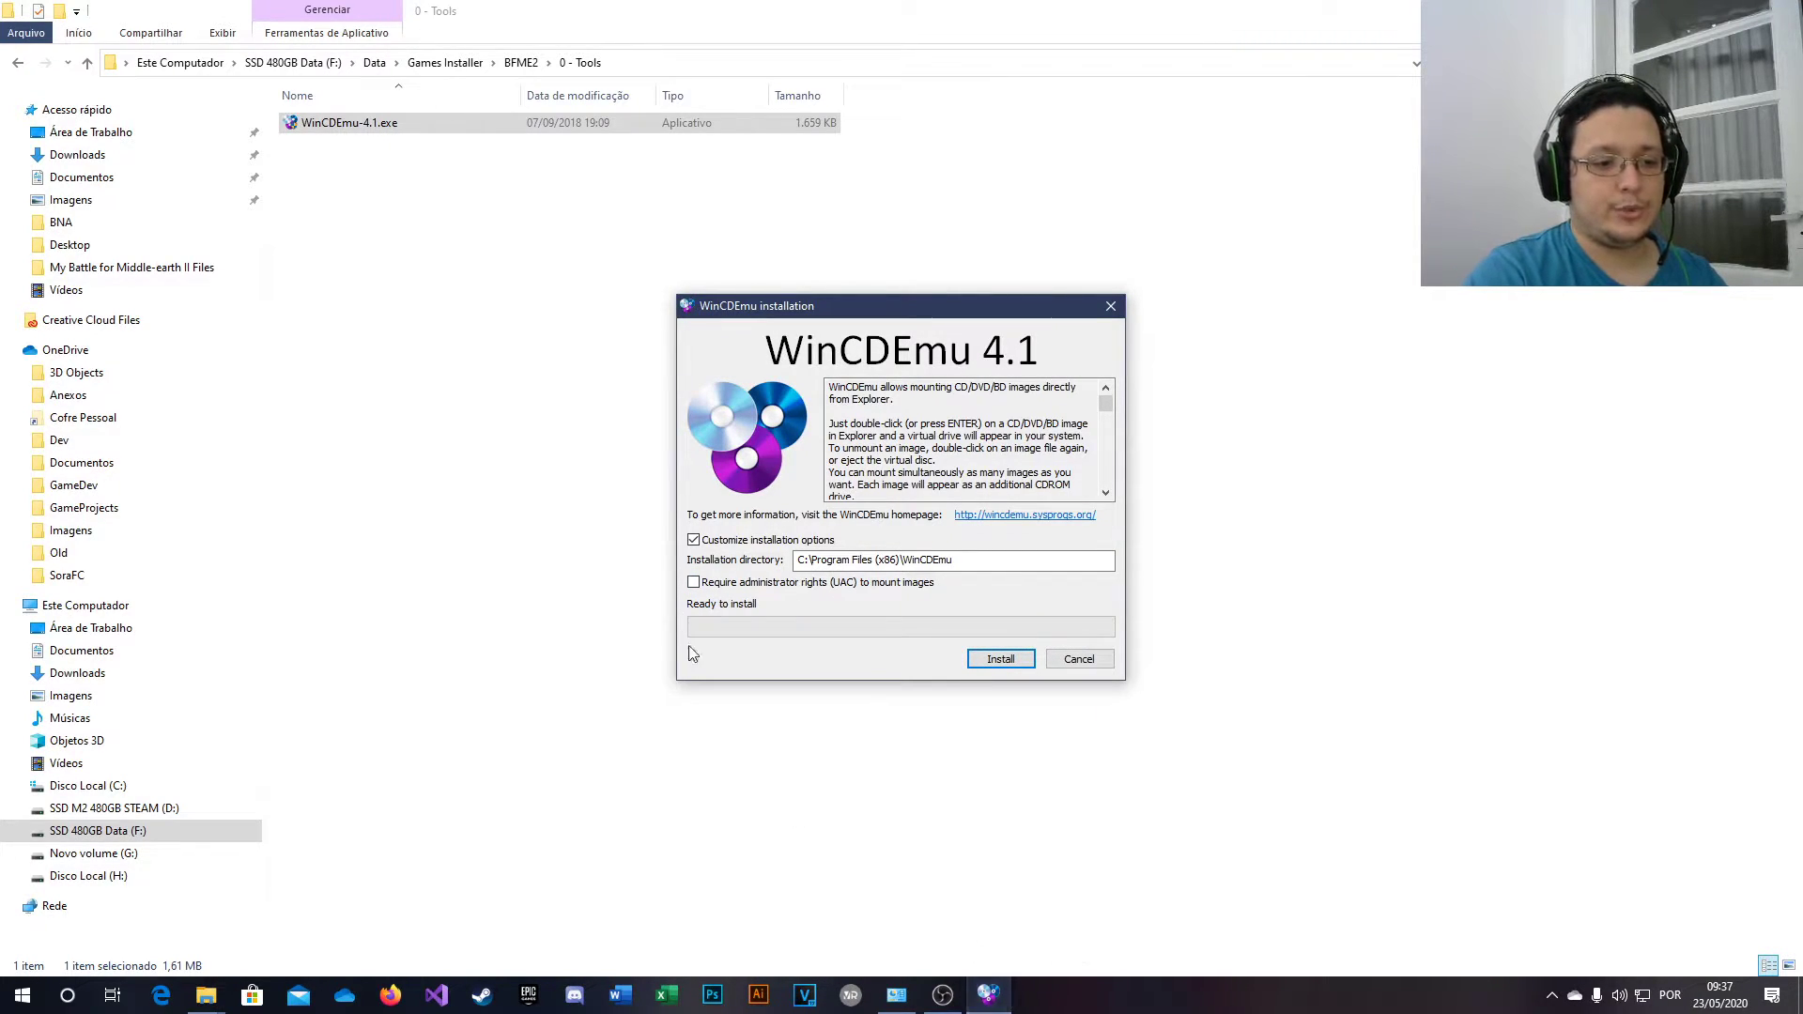
- Install WinCDEmu 4.1, confirm the completion message, and return to the BFME2 folder
{"action": "left_click", "coordinate": [1002, 661]}
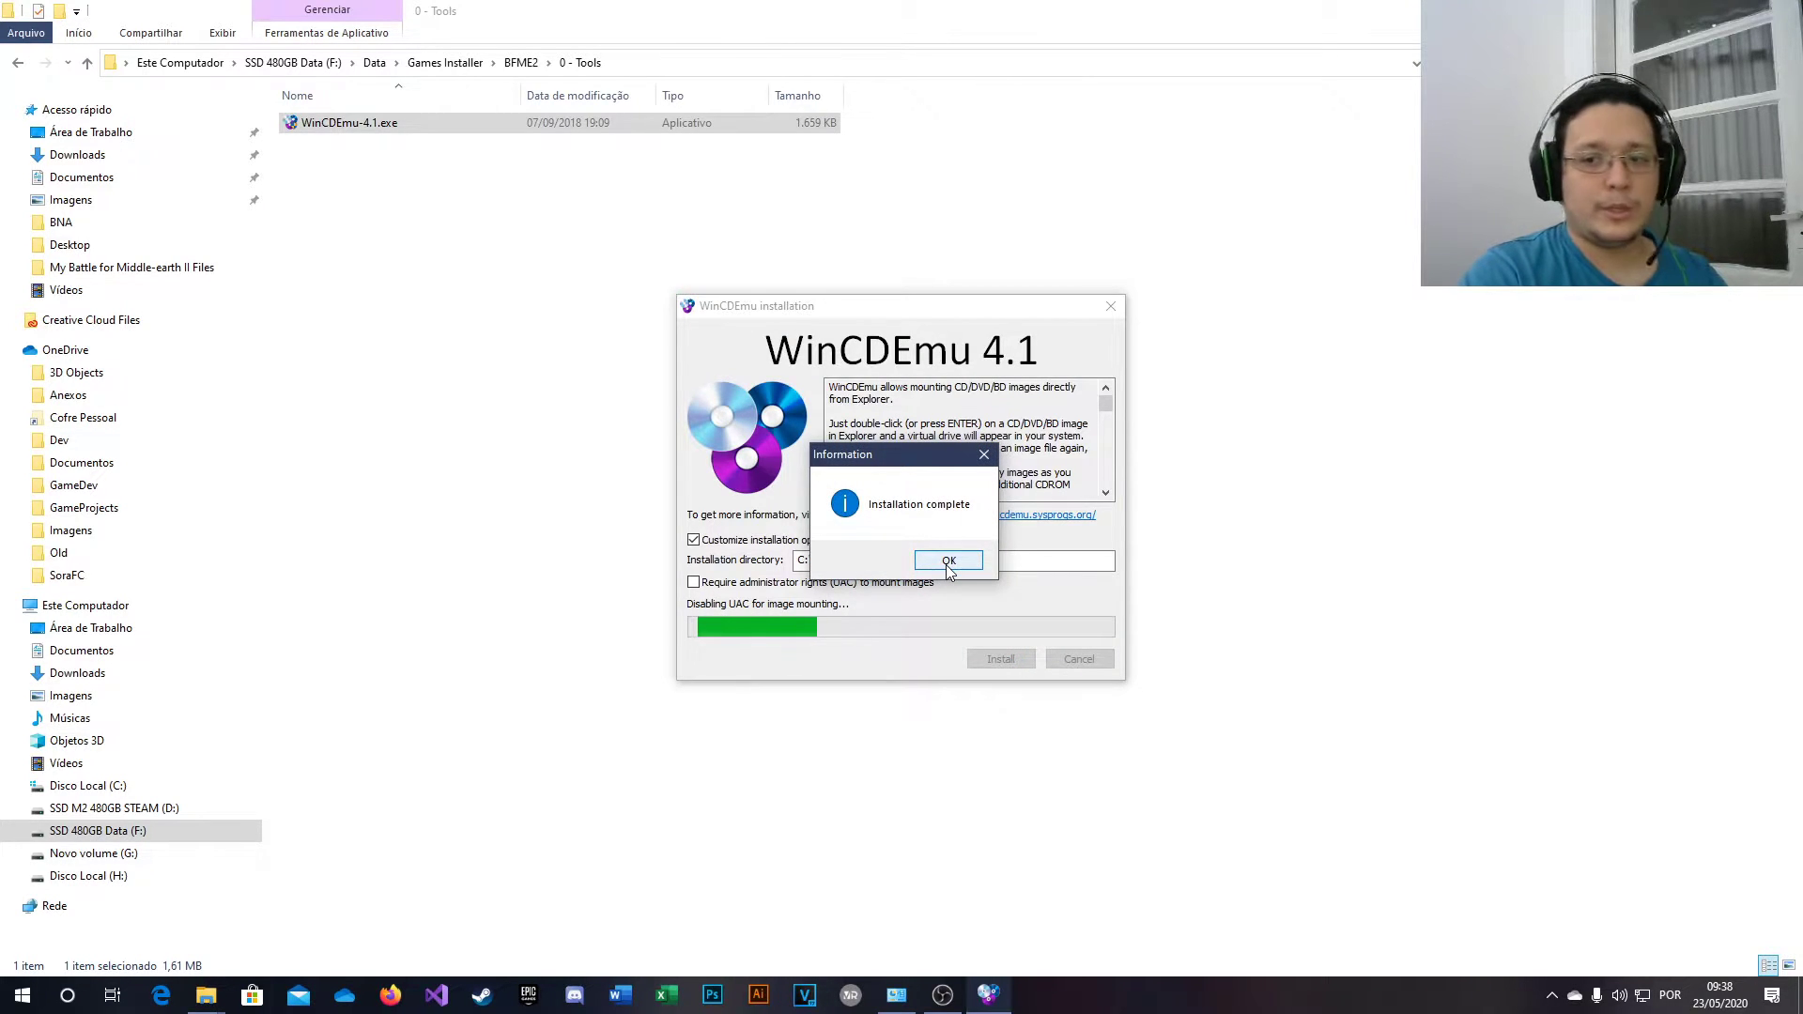
{"action": "left_click", "coordinate": [960, 561]}
{"action": "left_click", "coordinate": [522, 62]}
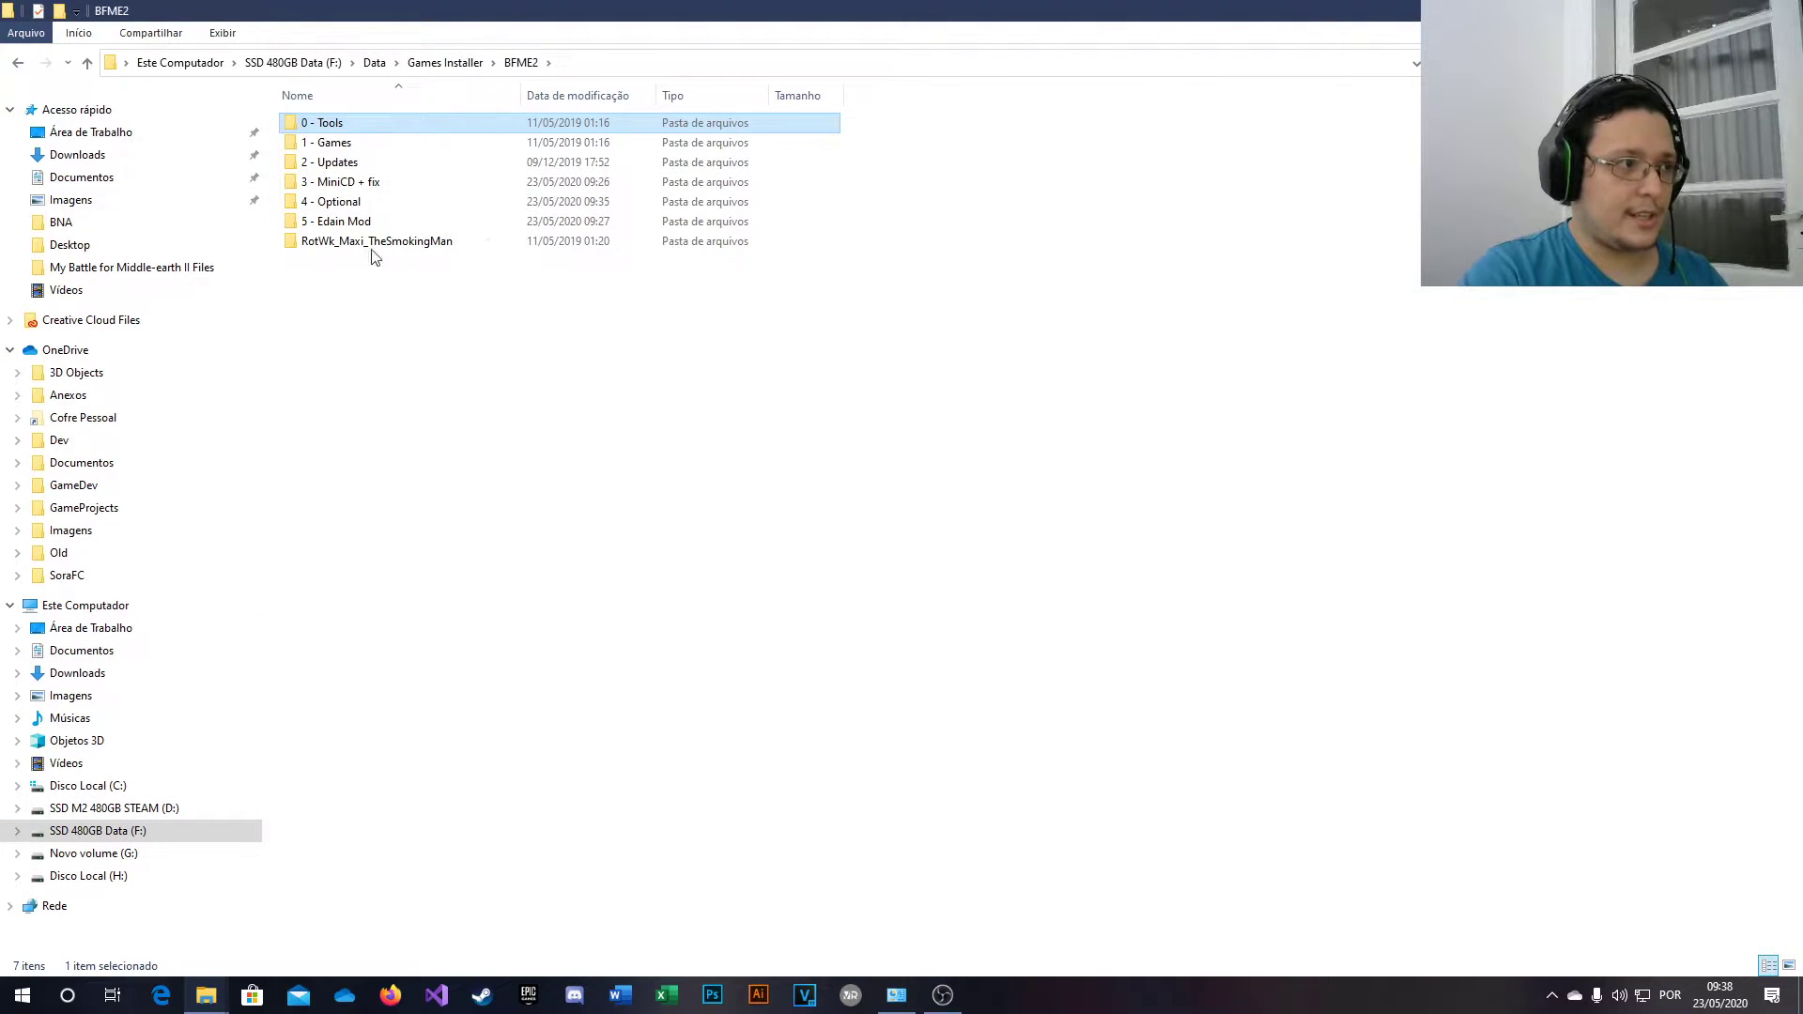
- Look inside RotWk_Maxi_TheSmokingMan, then go back up to the BFME2 folder
{"action": "left_click", "coordinate": [548, 535]}
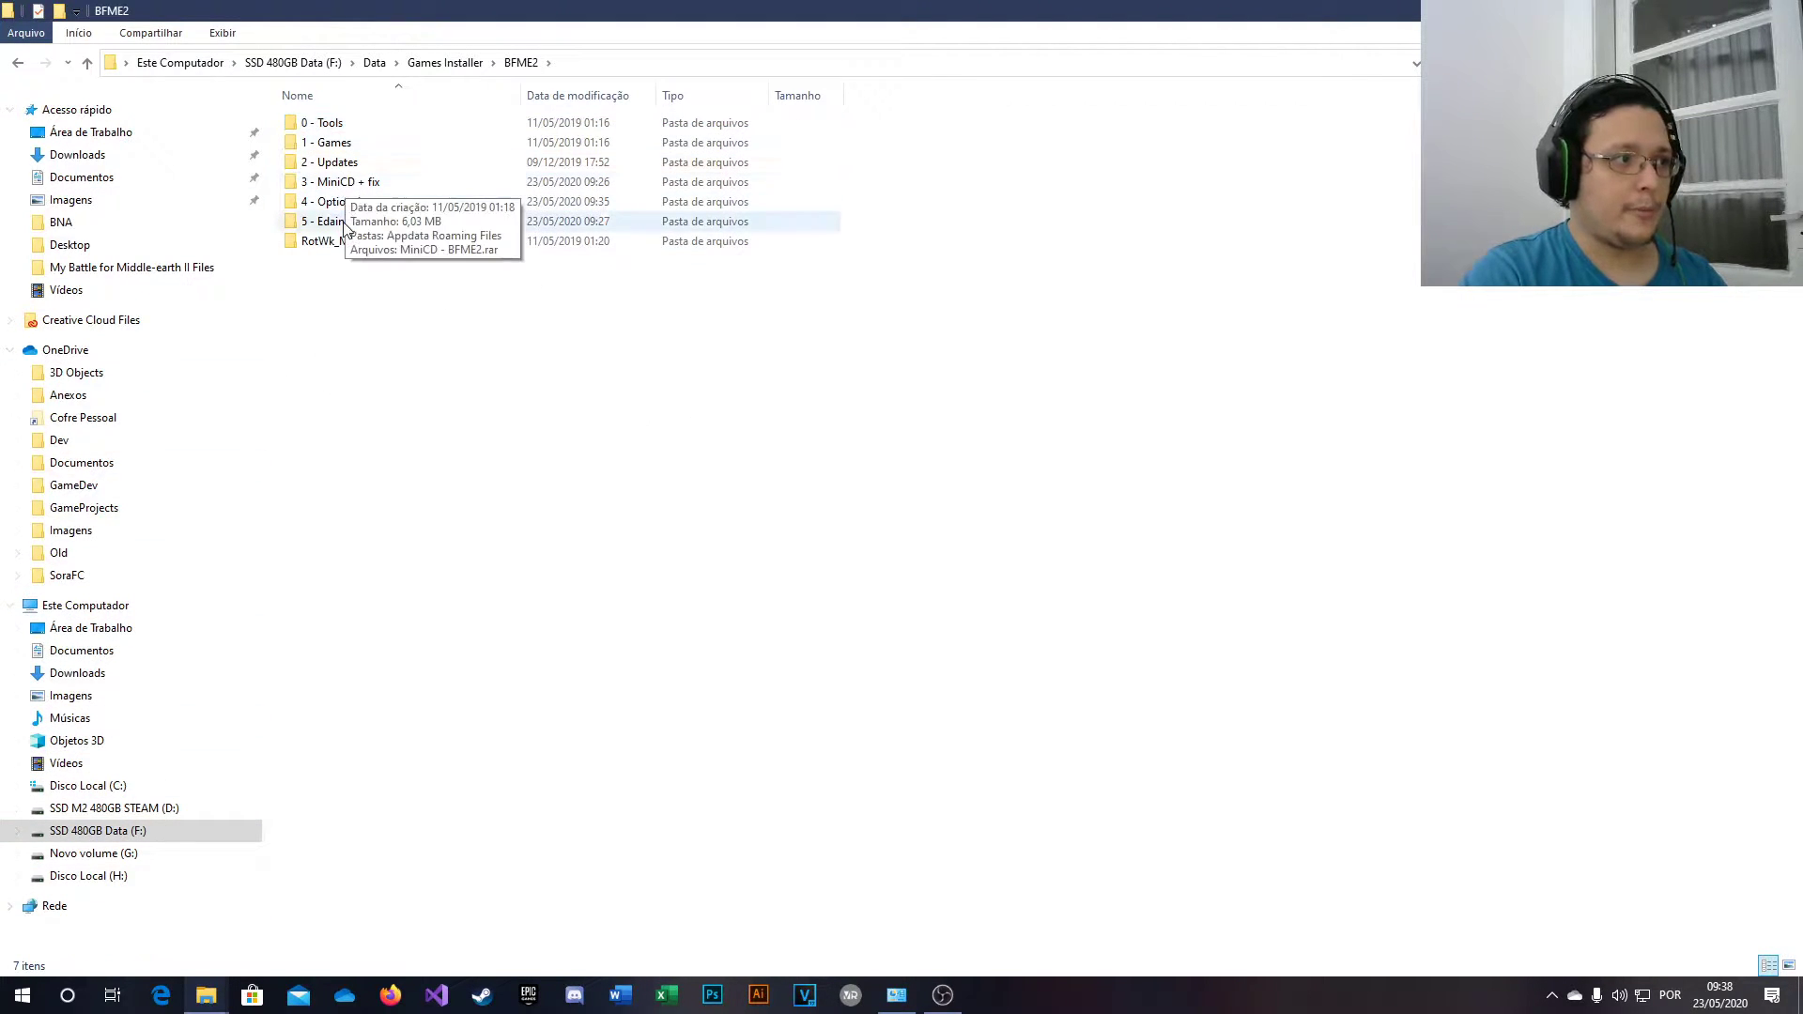
{"action": "double_click", "coordinate": [345, 243]}
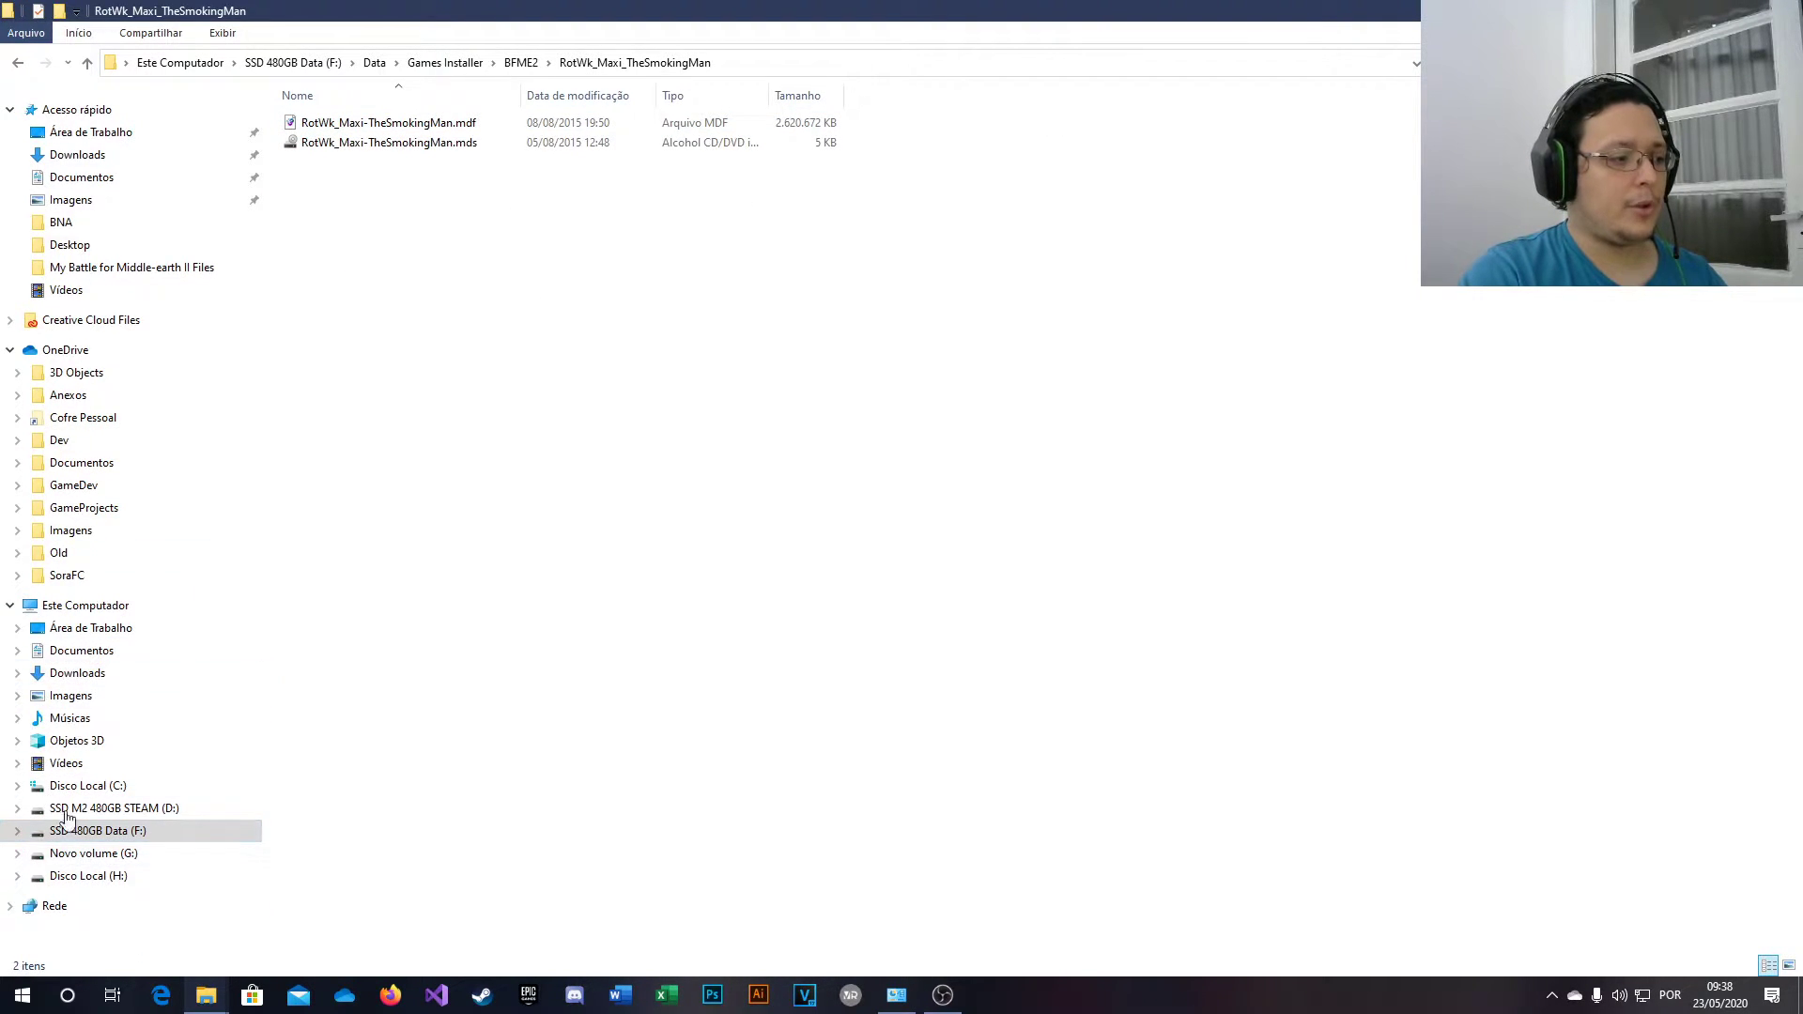
{"action": "left_click", "coordinate": [521, 62]}
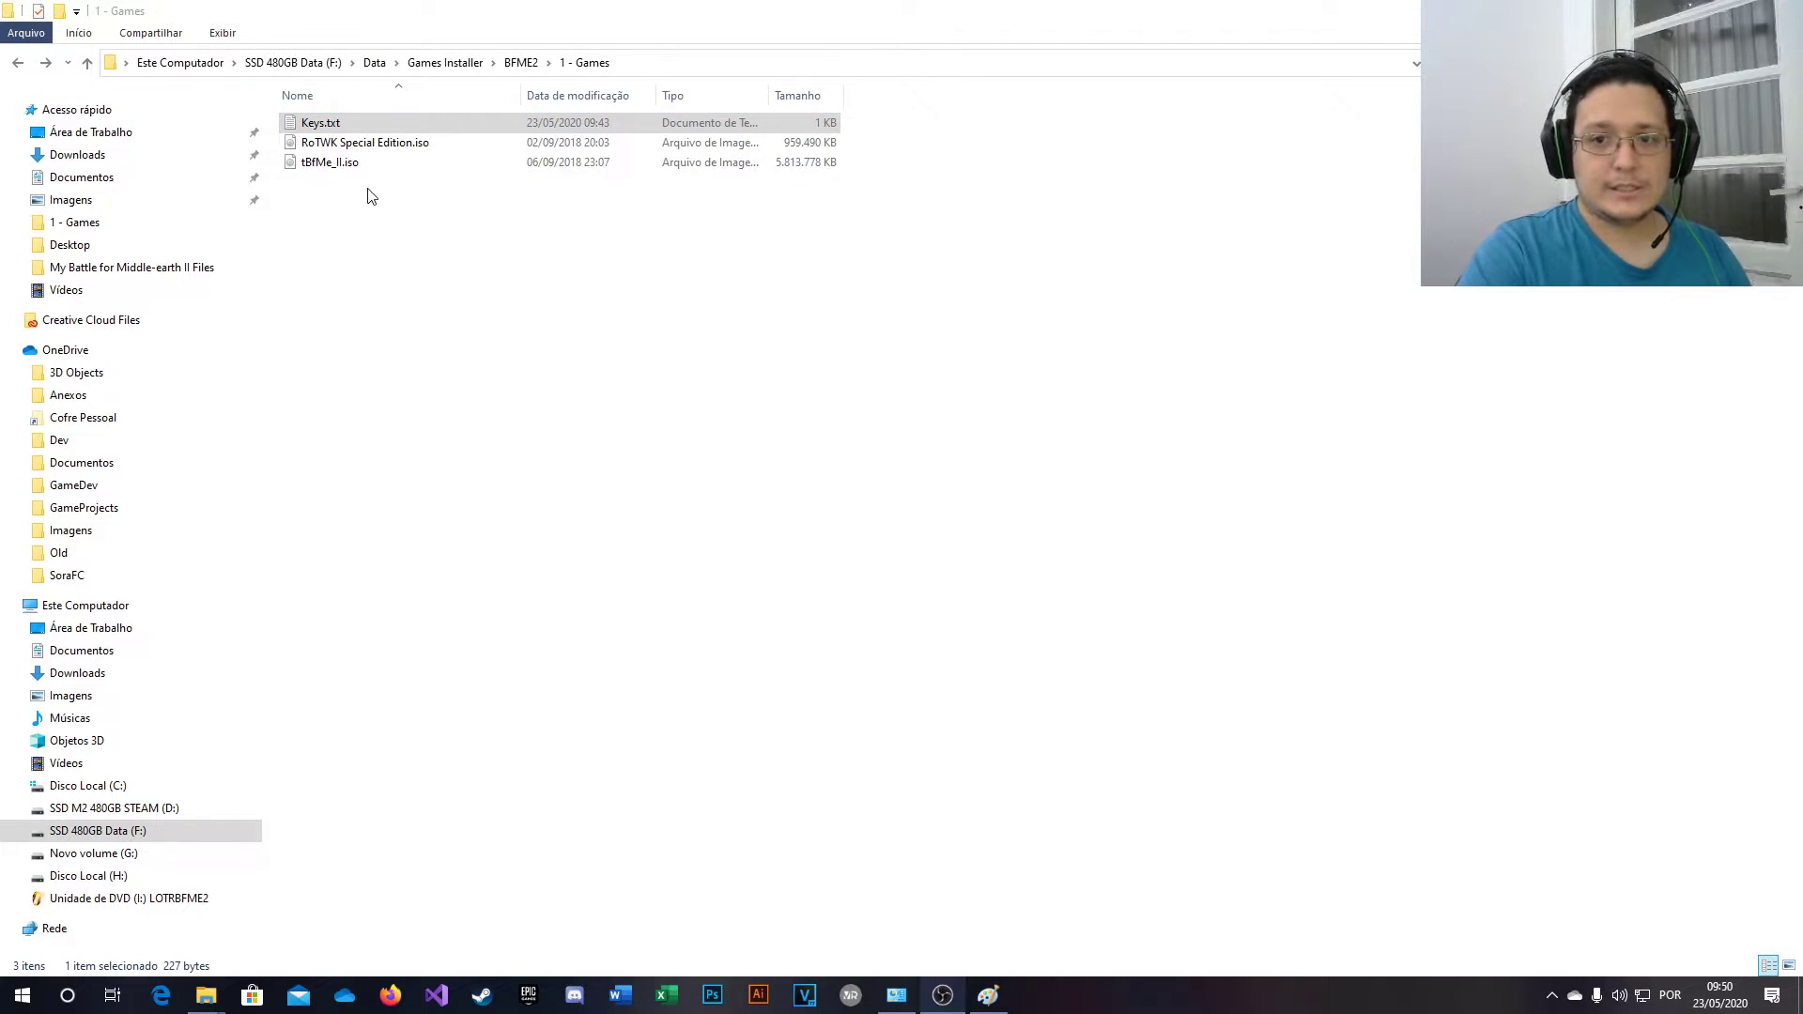
{"action": "double_click", "coordinate": [322, 128]}
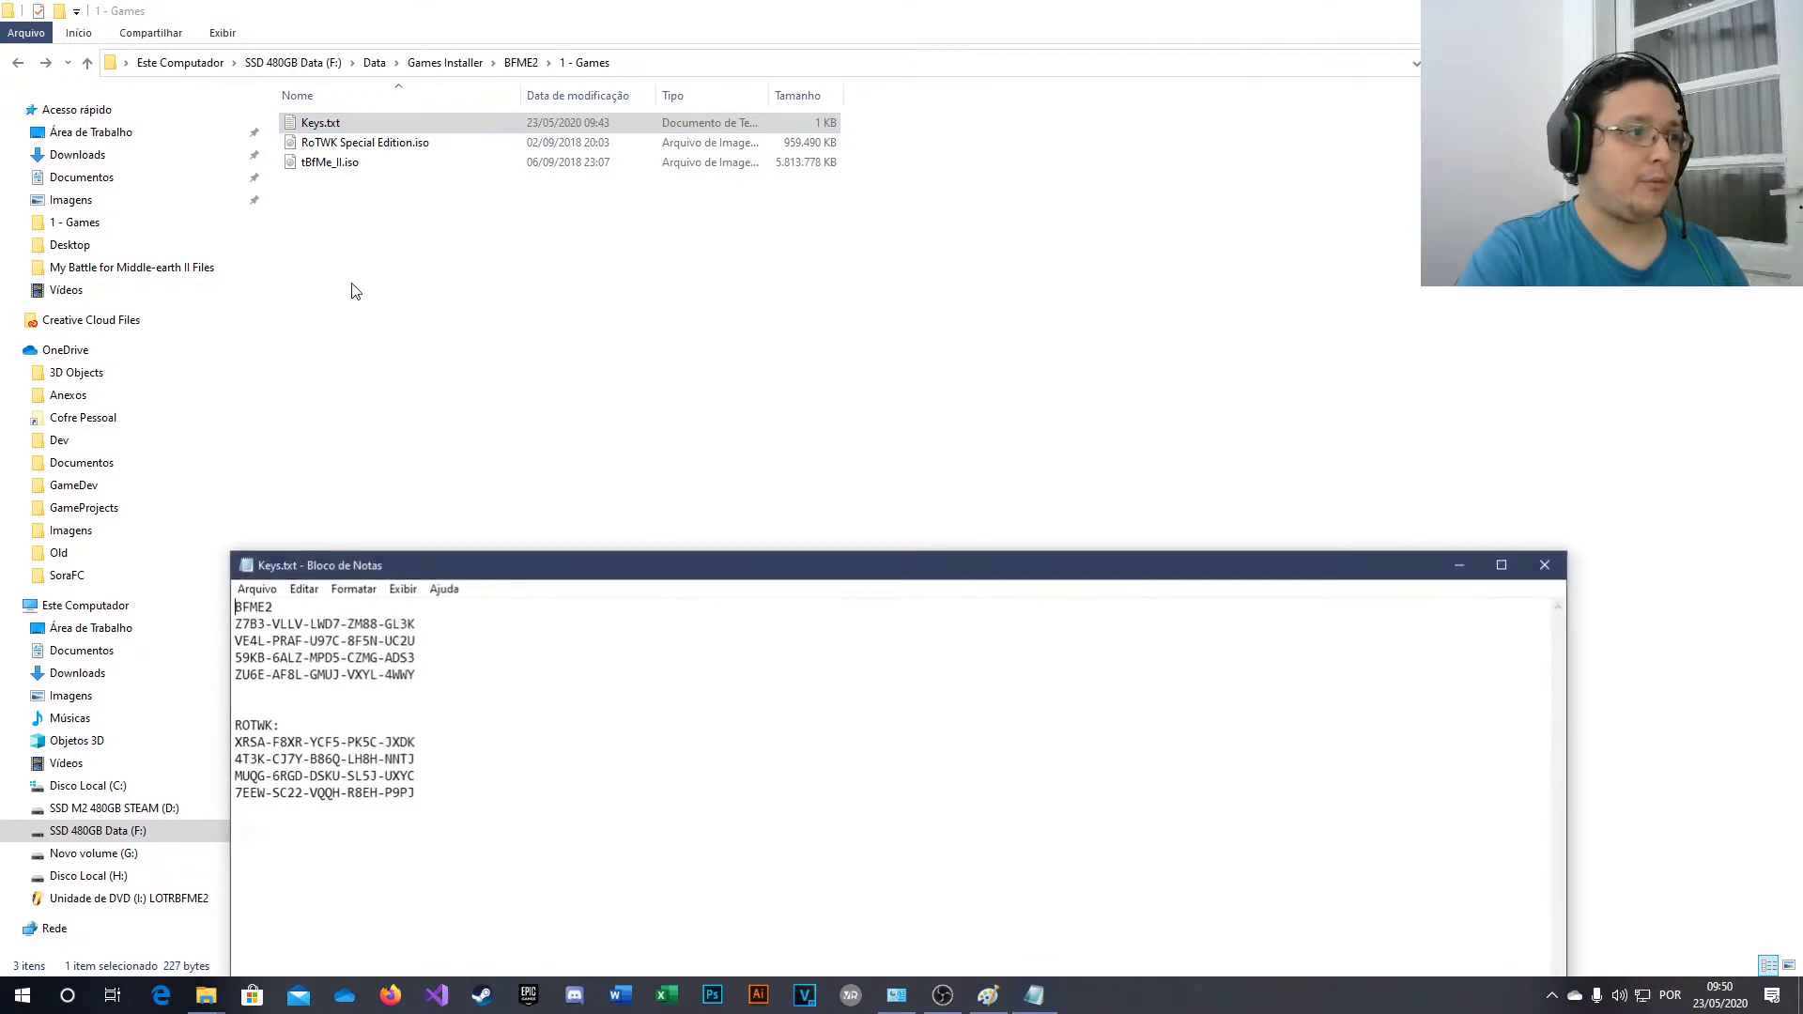
{"action": "left_click_drag", "start_coordinate": [233, 607], "coordinate": [435, 674]}
{"action": "left_click", "coordinate": [384, 759]}
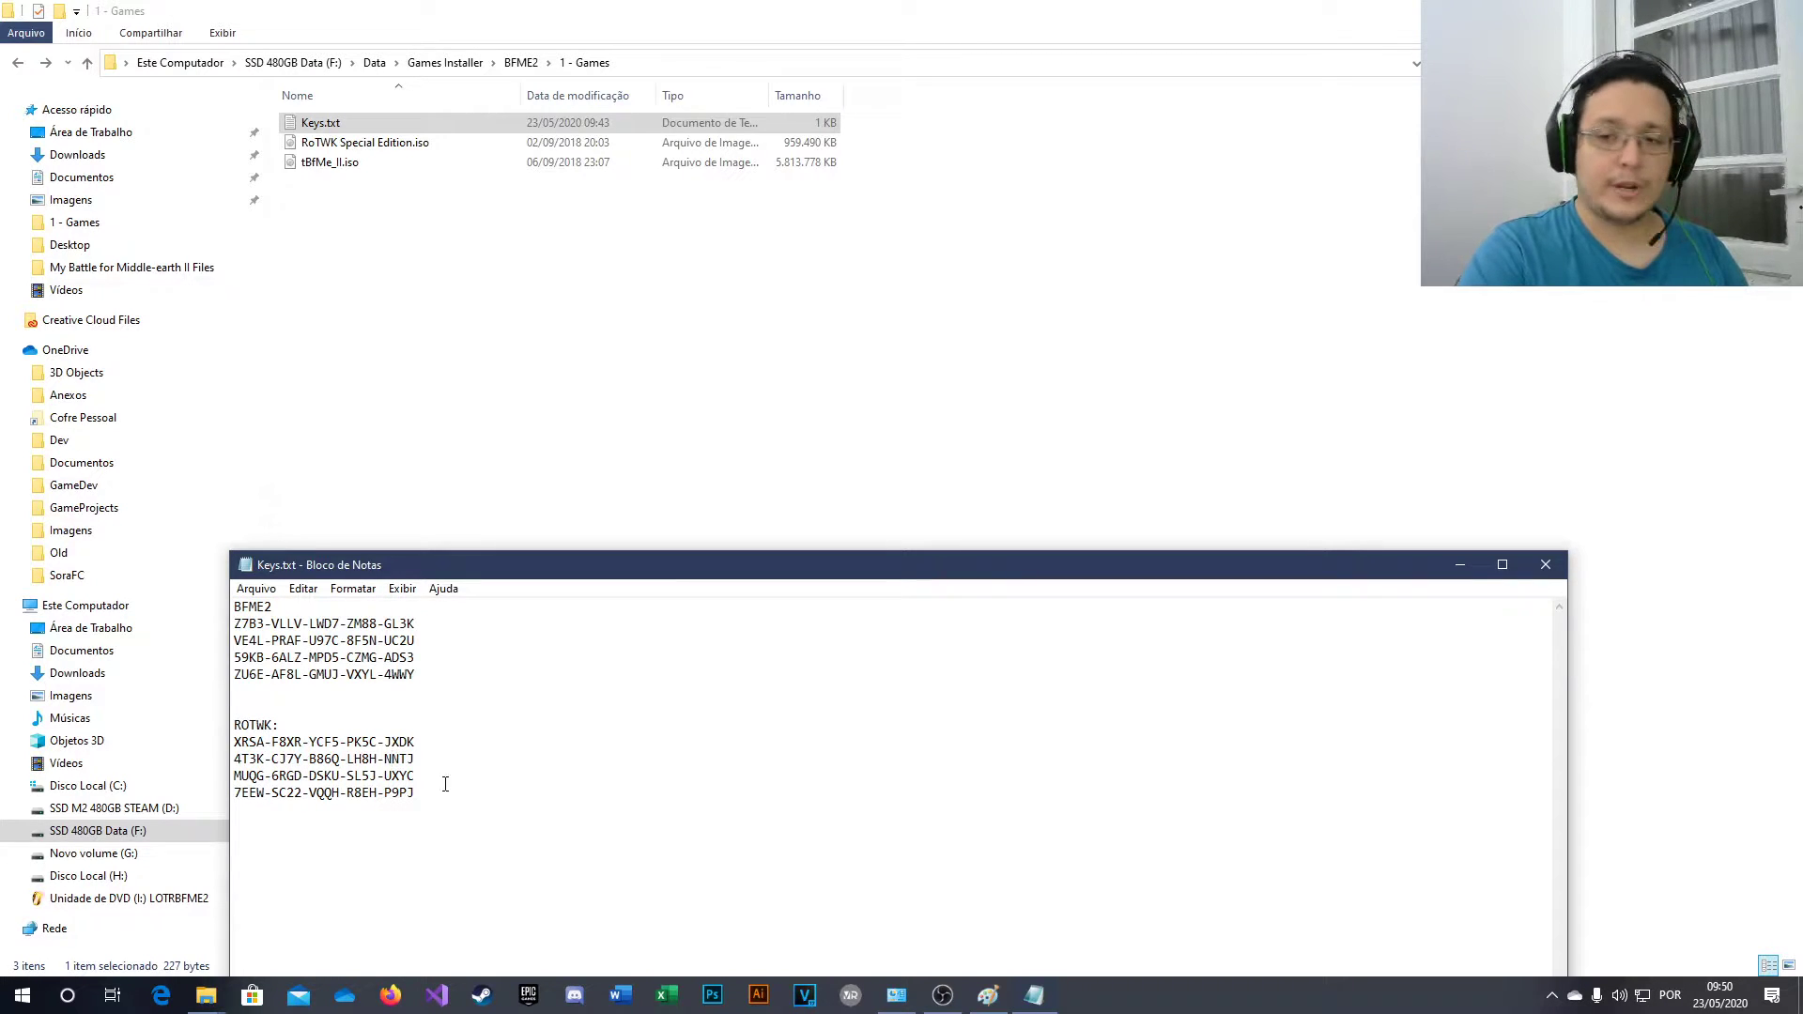
{"action": "left_click", "coordinate": [1538, 556]}
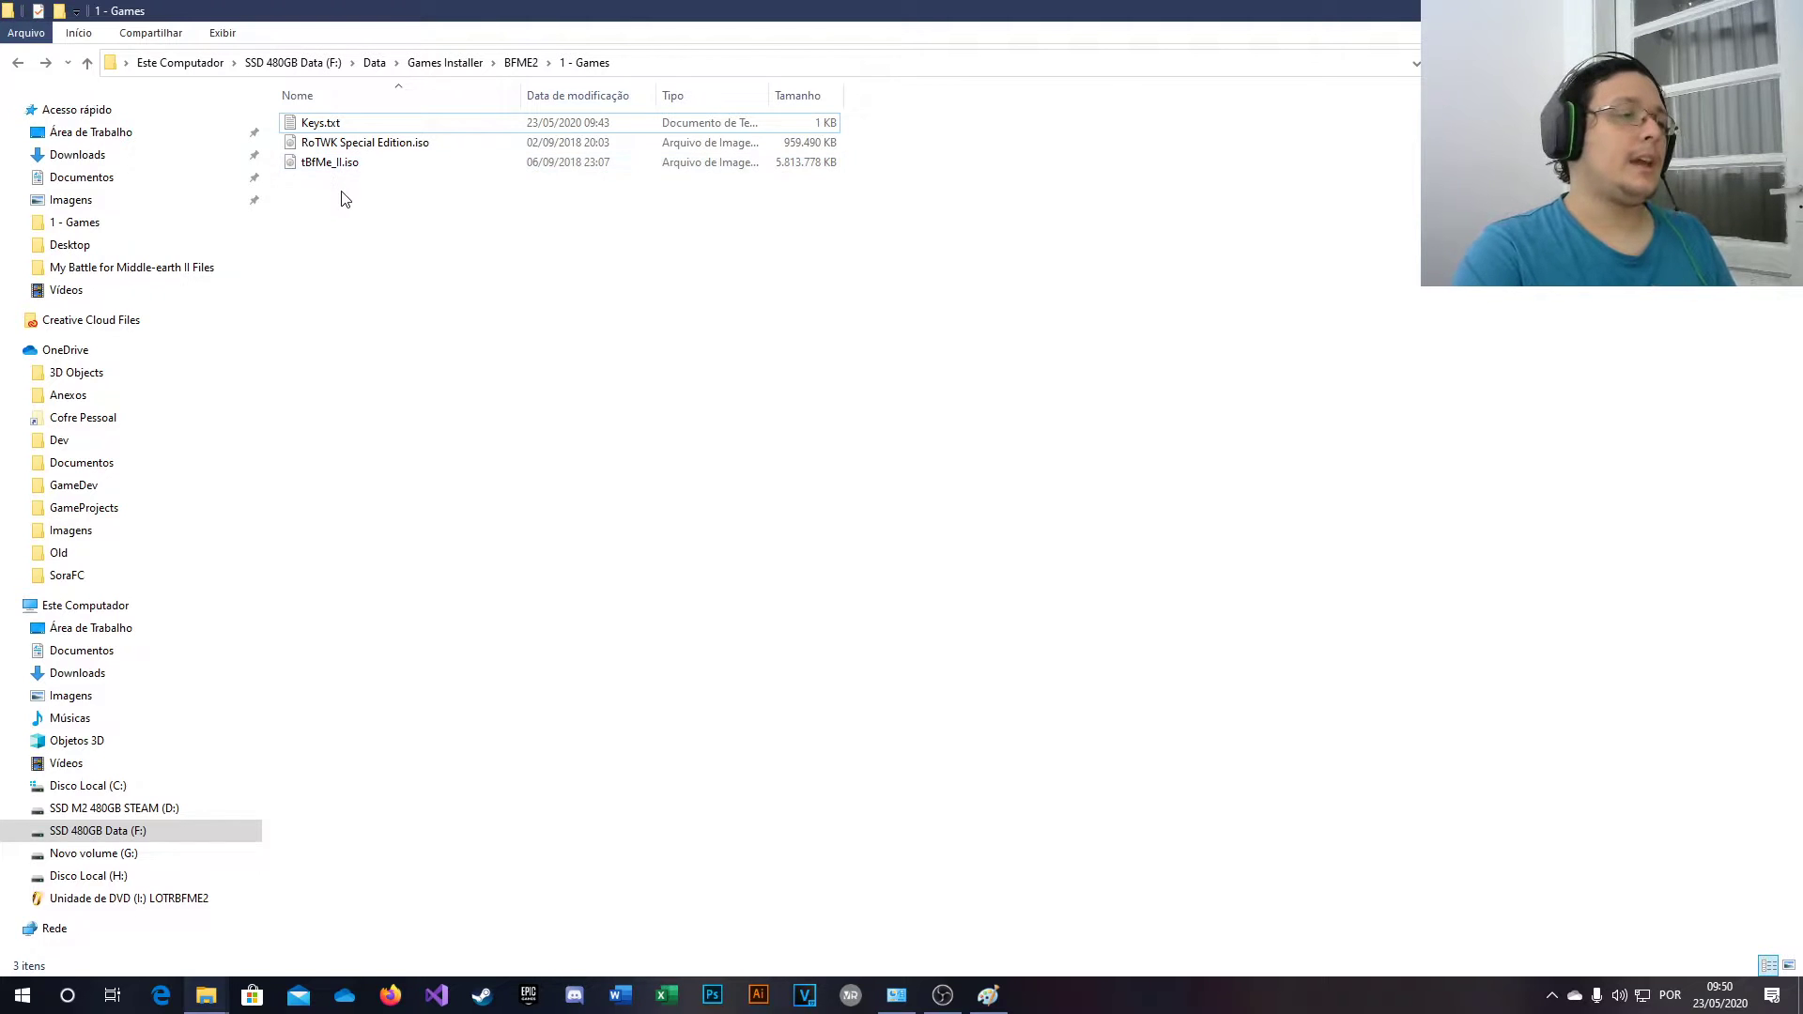
- Check the open-with choices for tBfMe_II.iso, cancel, then mount the image as drive I:
{"action": "right_click", "coordinate": [334, 167]}
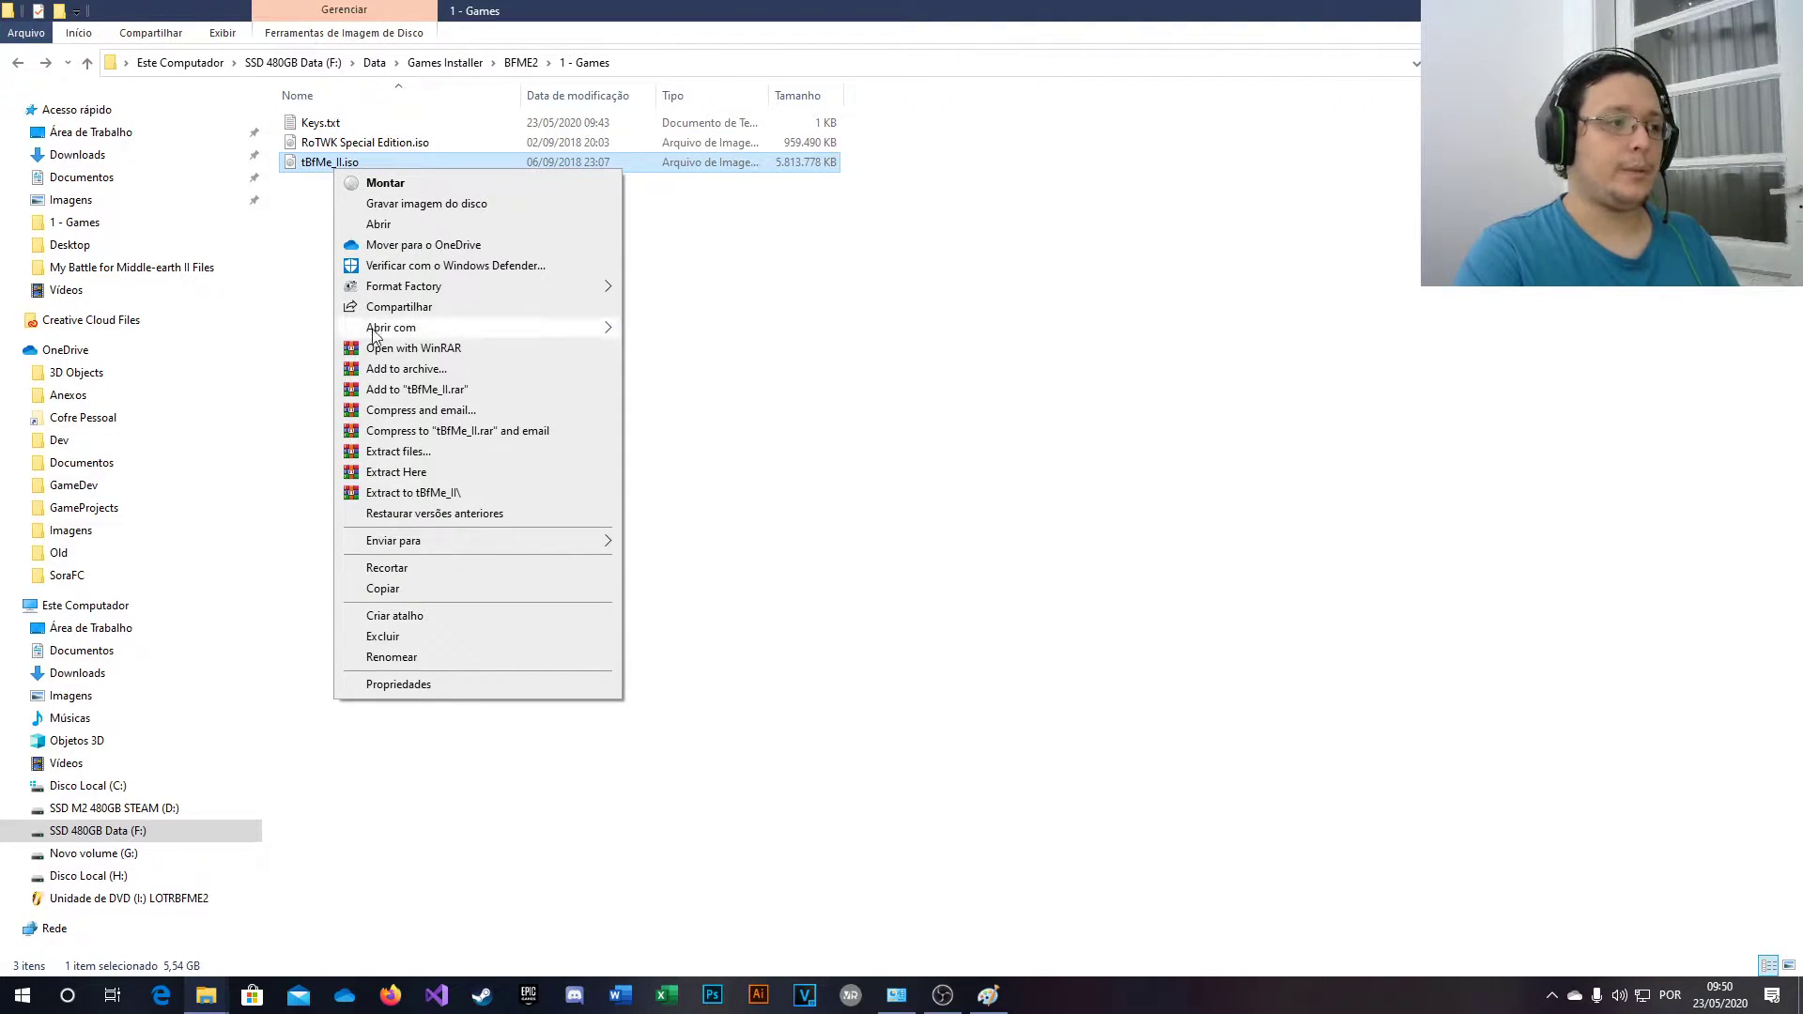
{"action": "mouse_move", "coordinate": [374, 334]}
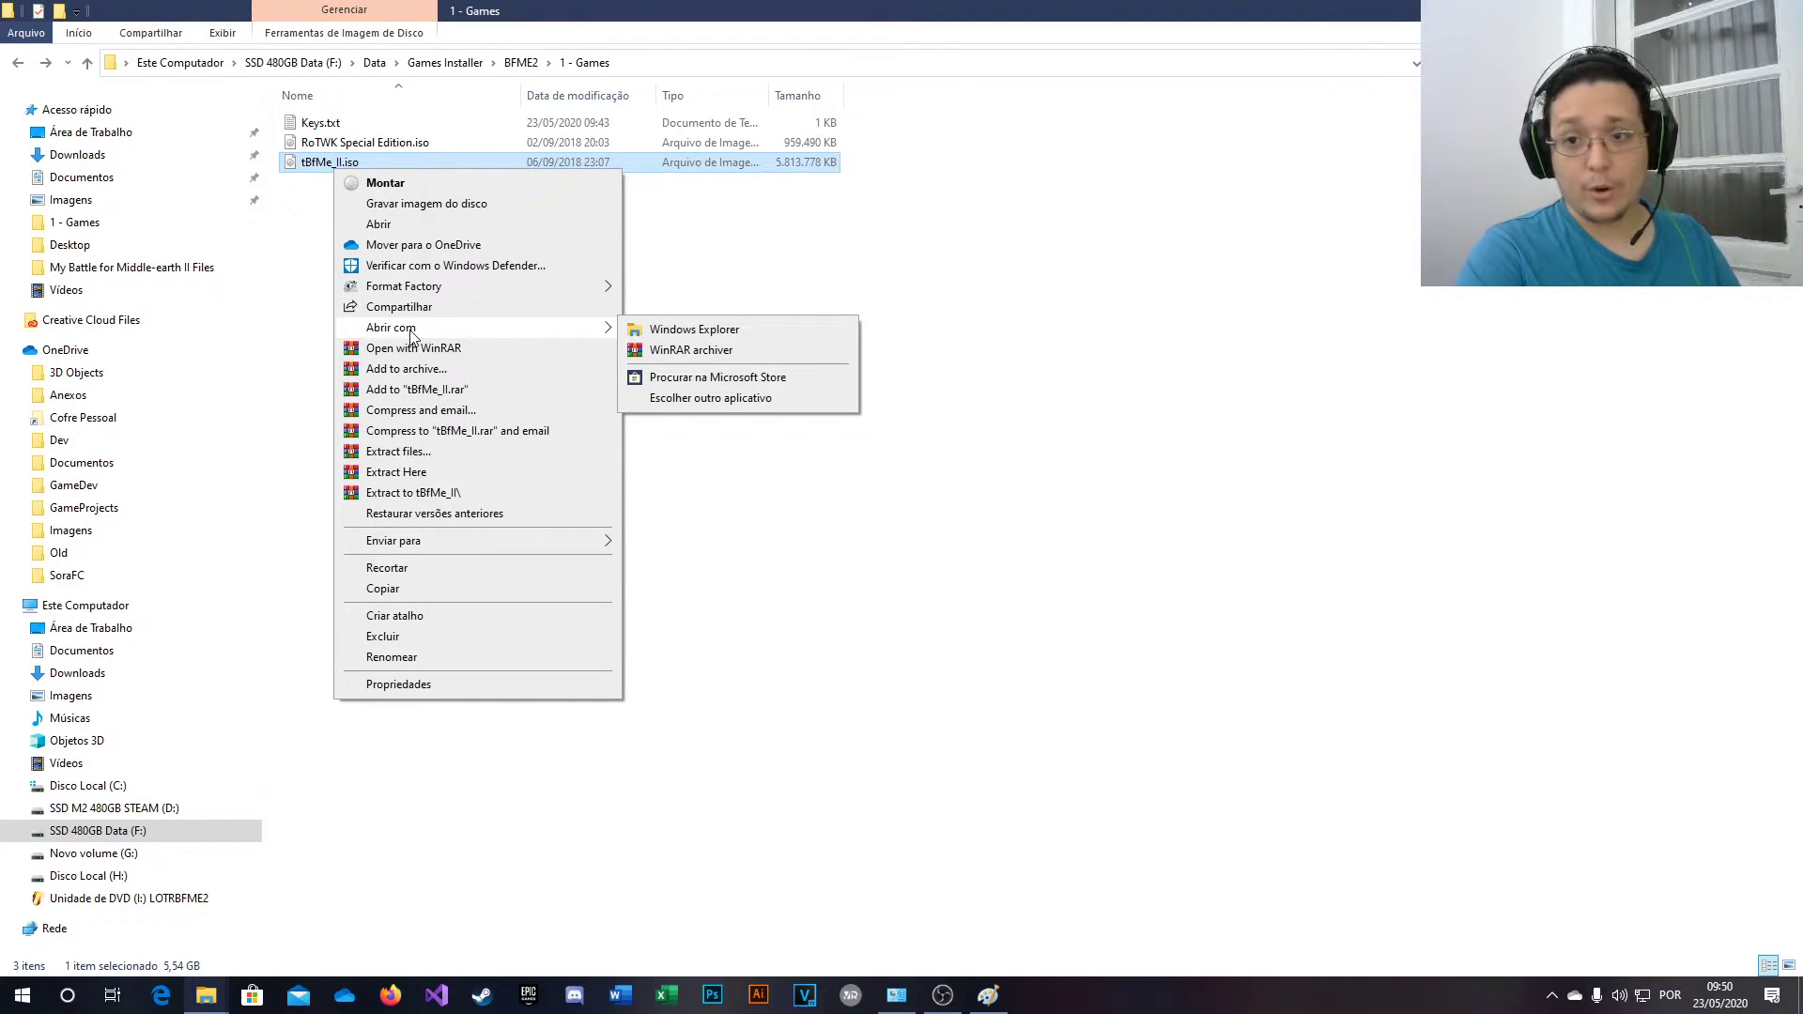
{"action": "left_click", "coordinate": [692, 399]}
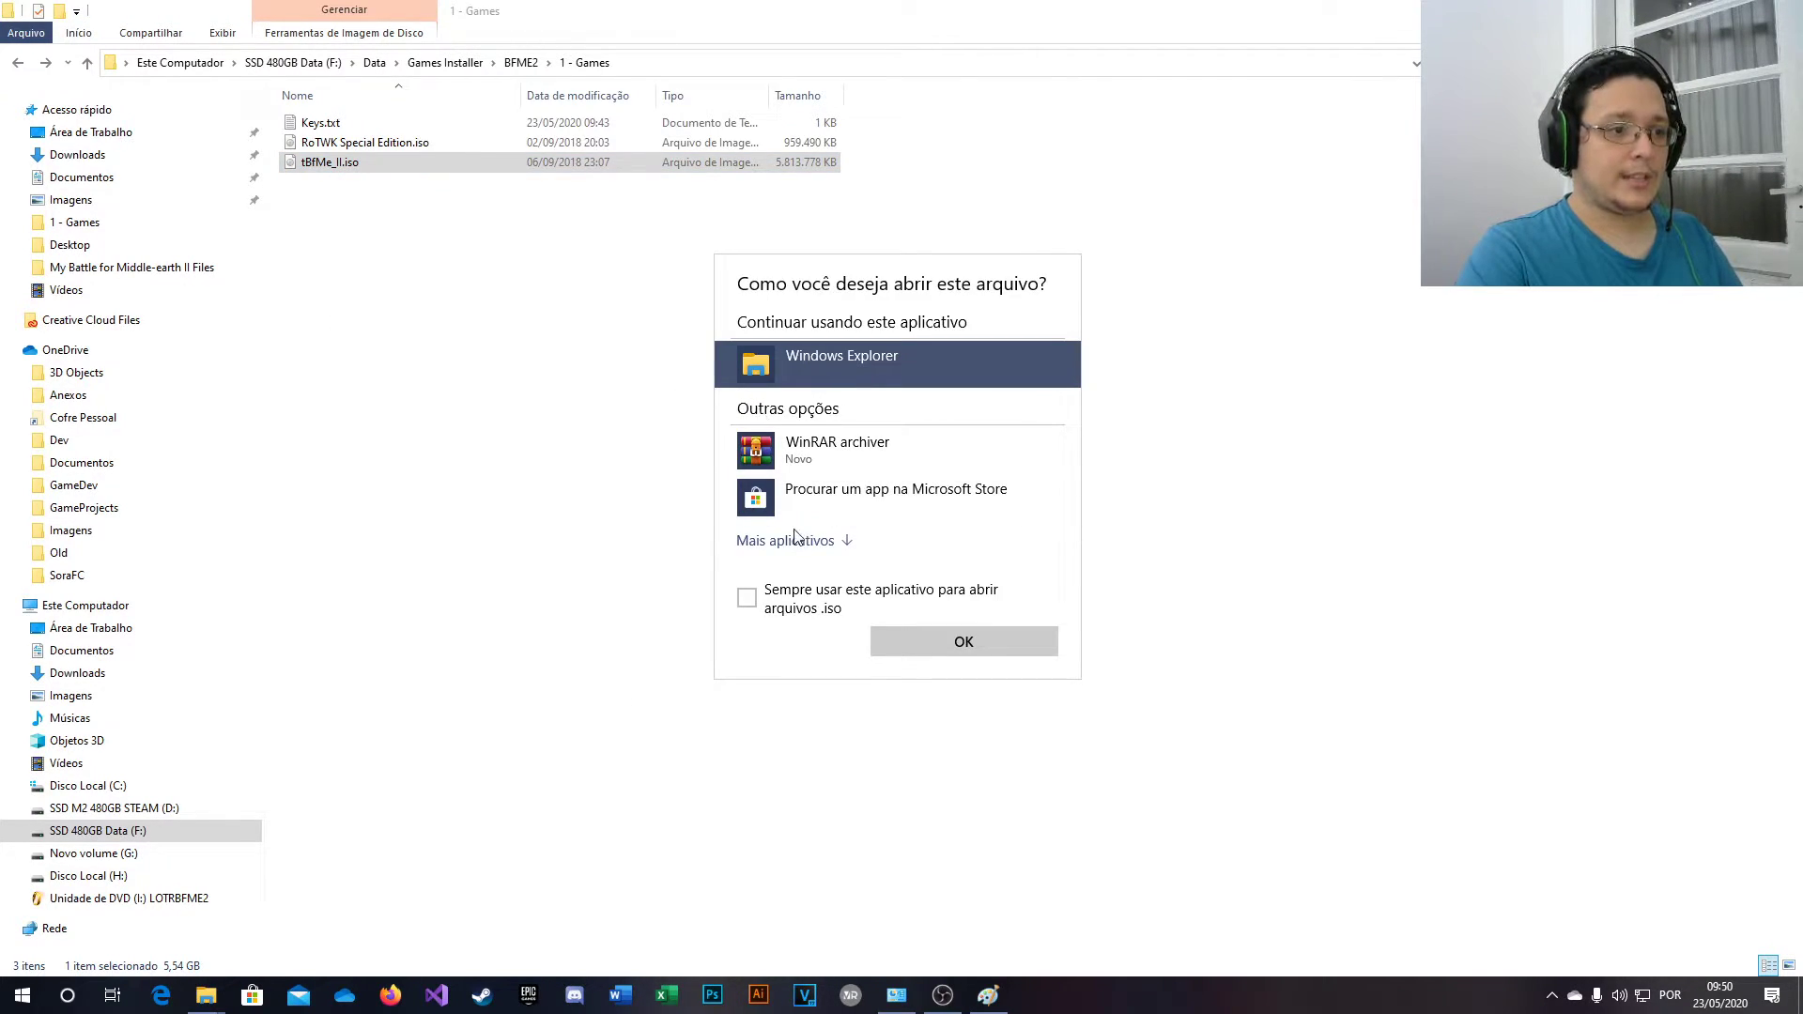
{"action": "scroll", "coordinate": [864, 494], "scroll_direction": "down", "scroll_amount": 8}
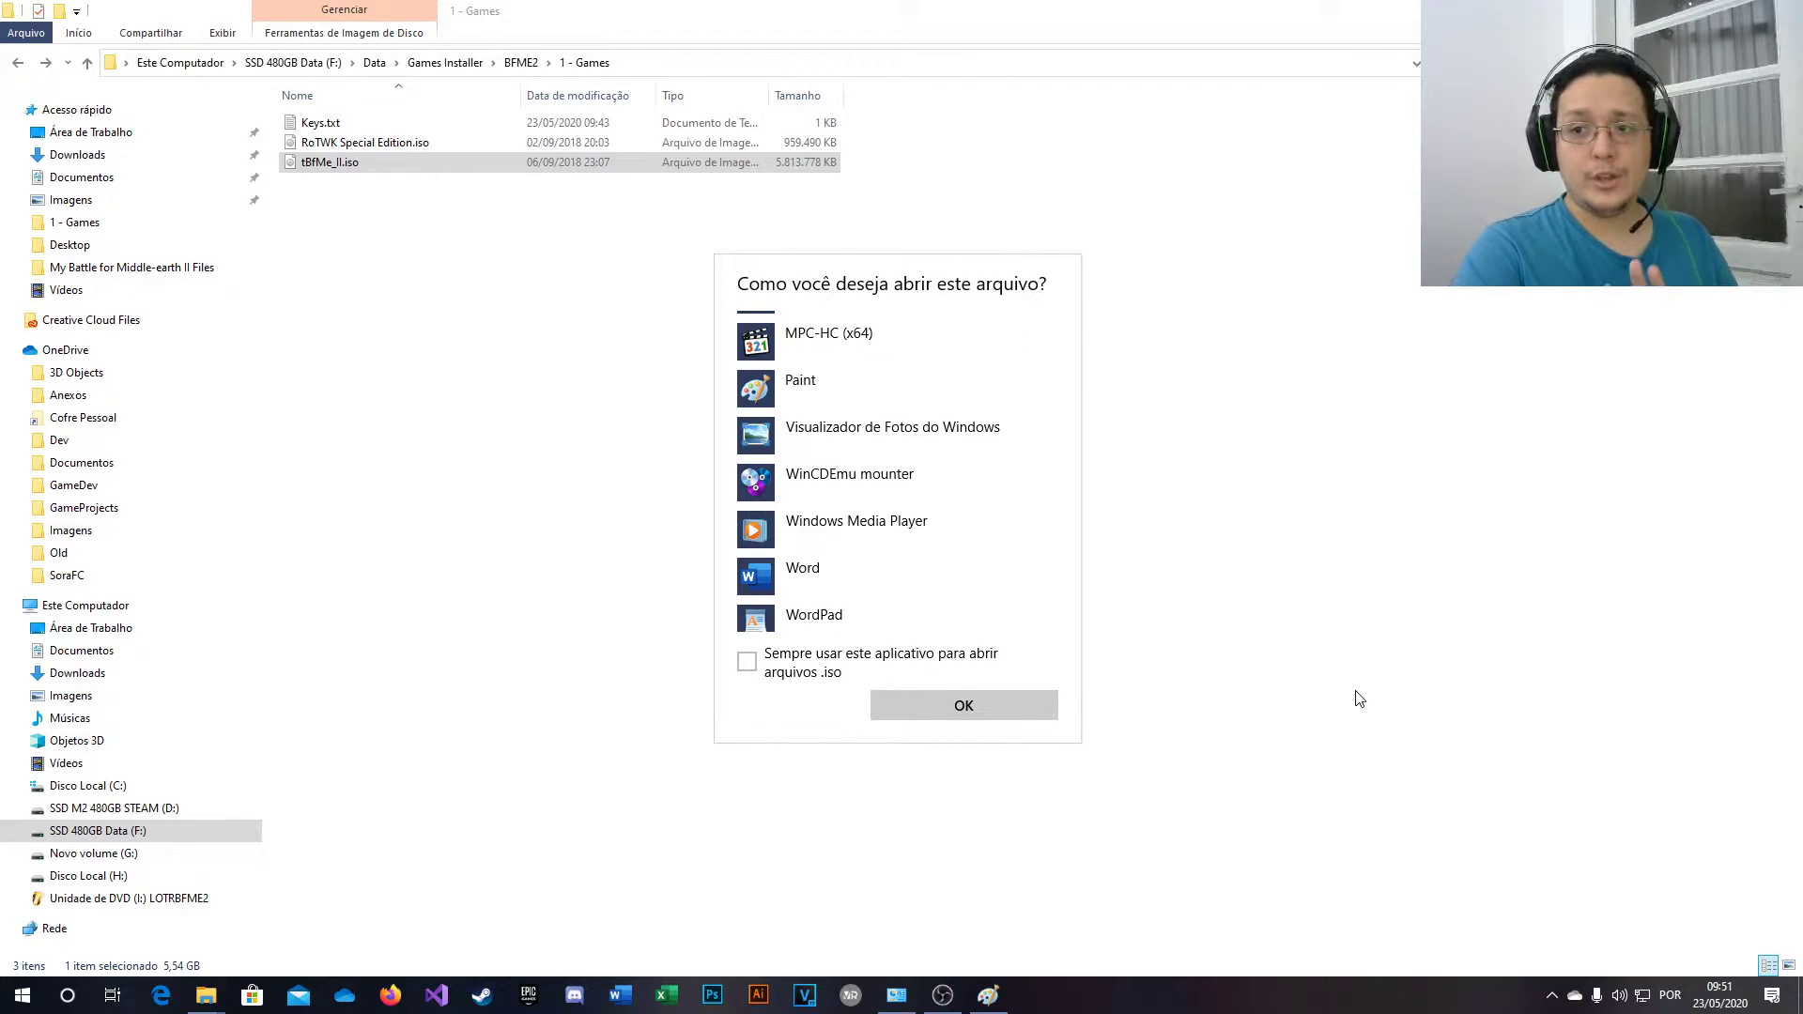
{"action": "key", "text": "Escape"}
{"action": "left_click", "coordinate": [501, 302]}
{"action": "double_click", "coordinate": [331, 165]}
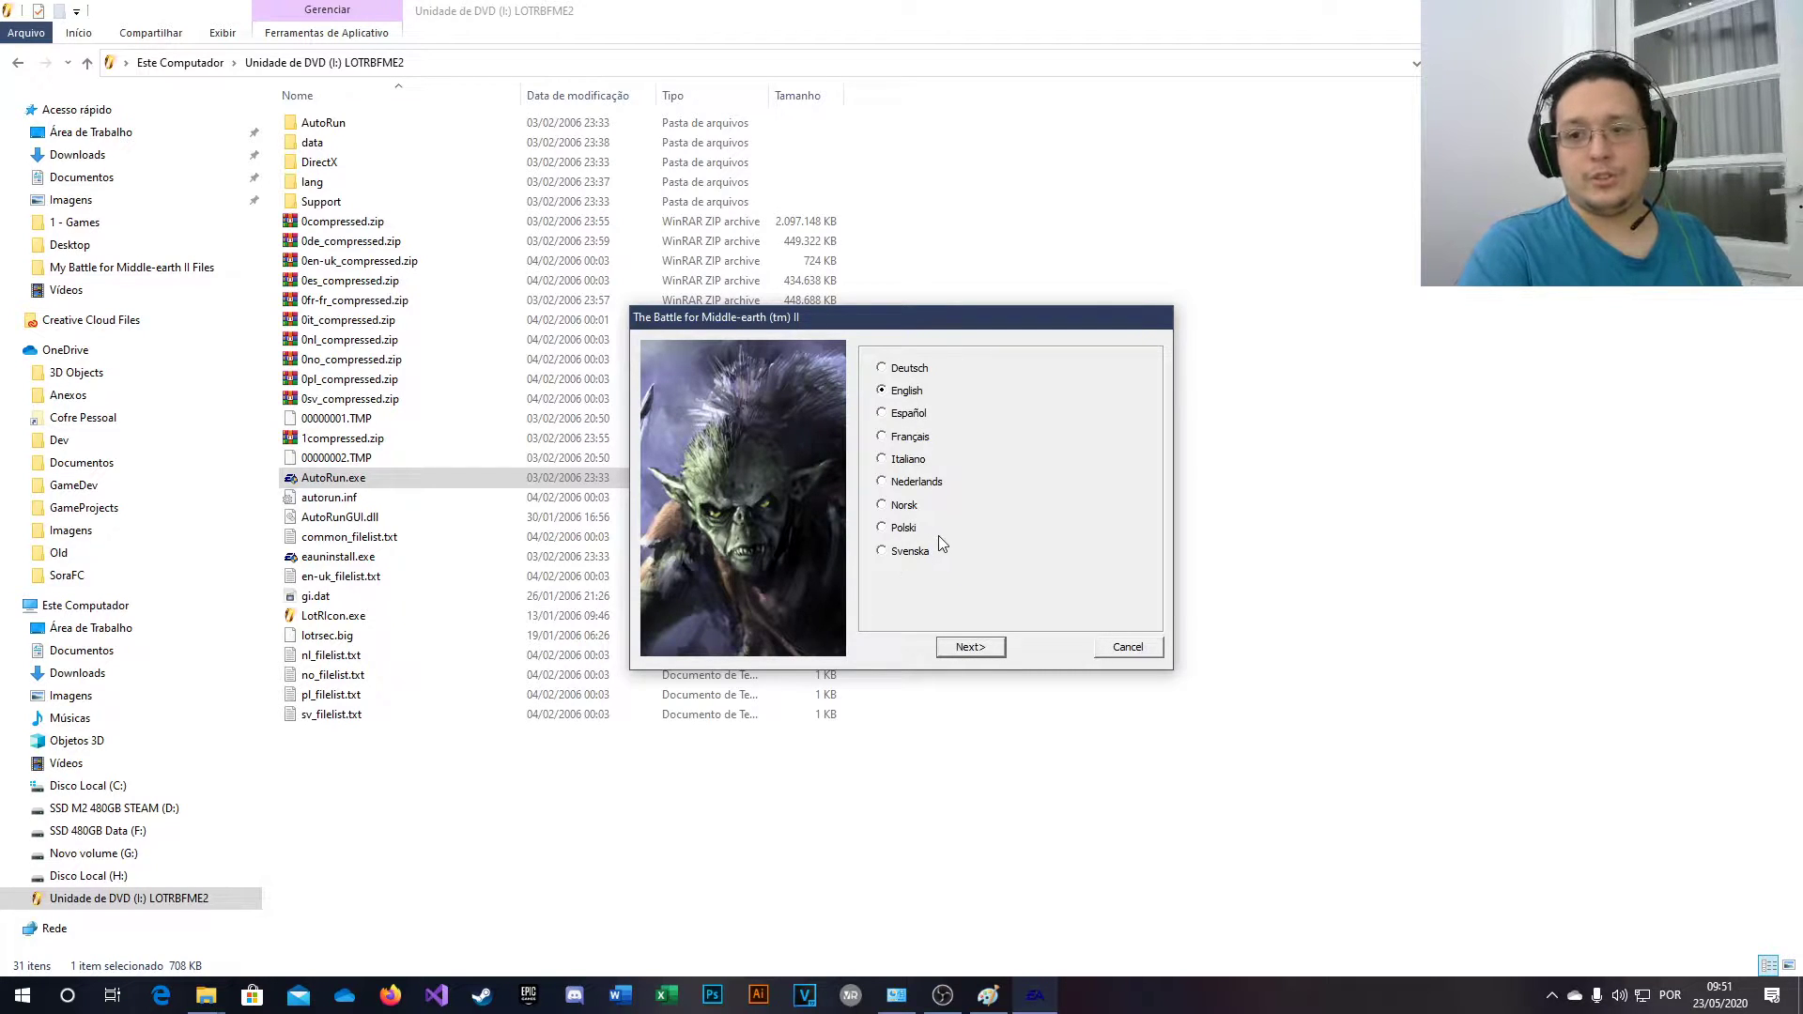
- Start the BFME2 setup in English, accept the DirectX licence, and enter the CD key
{"action": "left_click", "coordinate": [976, 656]}
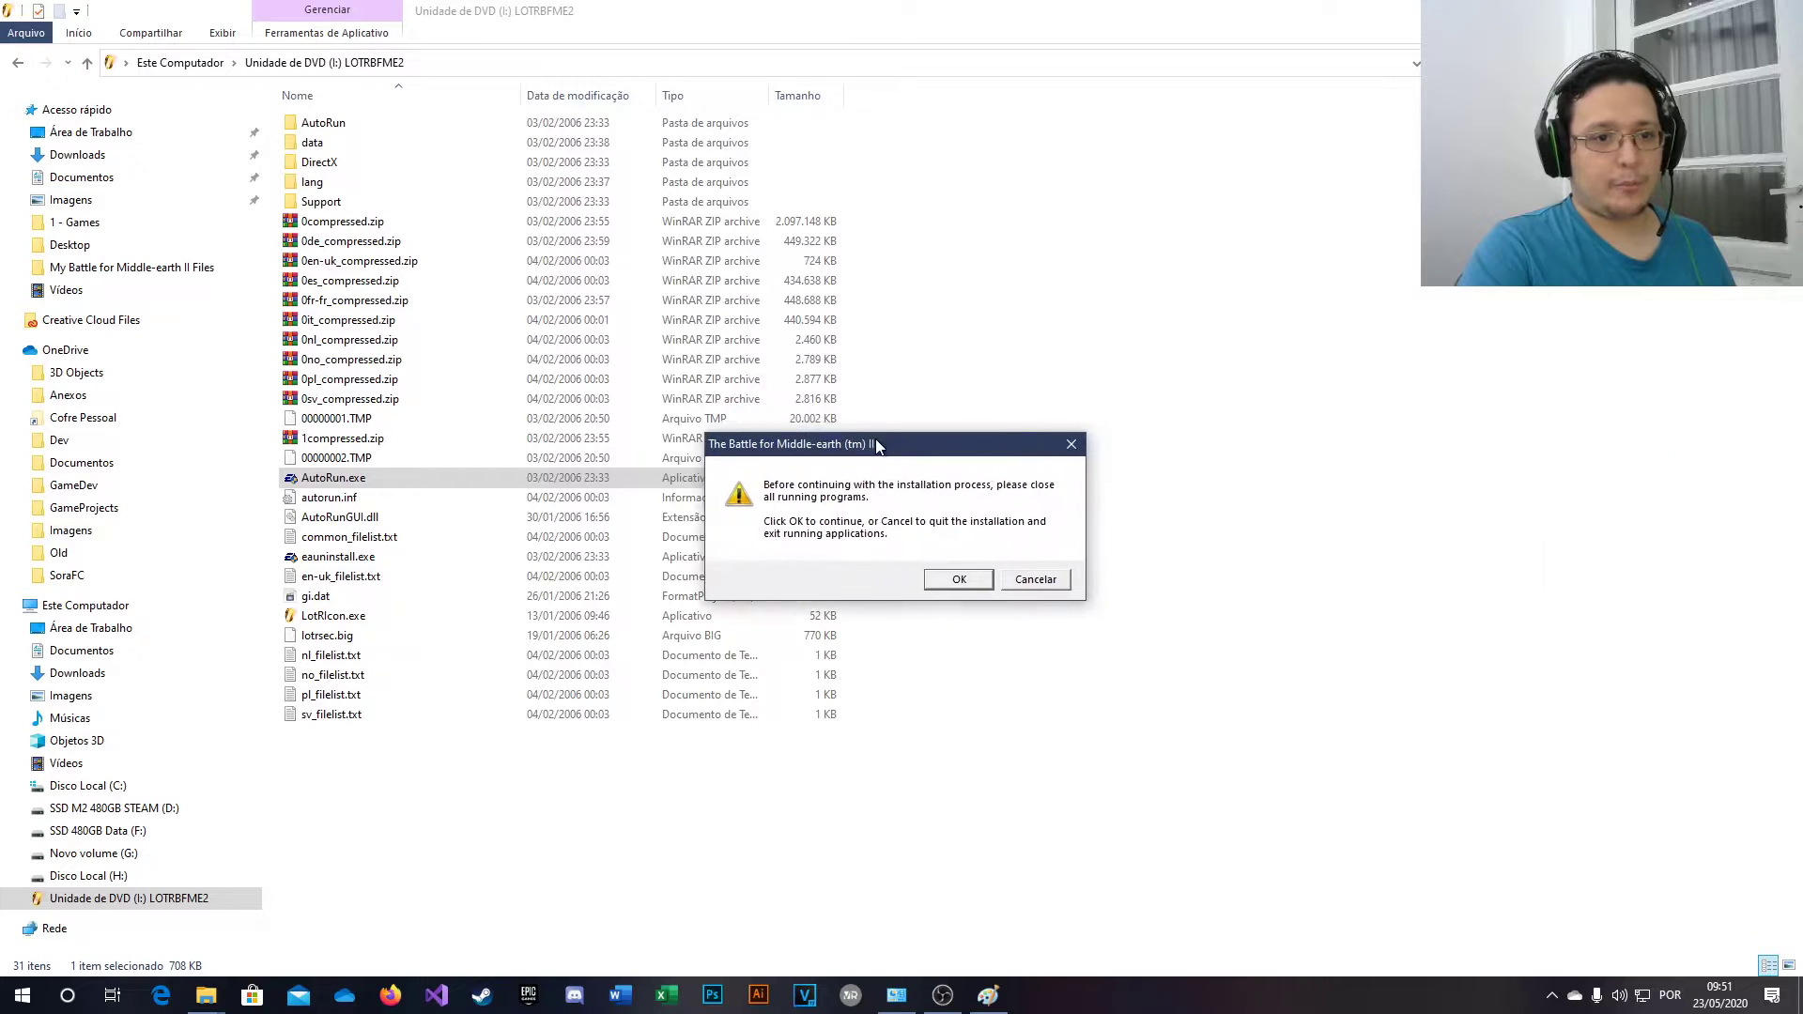
{"action": "left_click", "coordinate": [935, 596]}
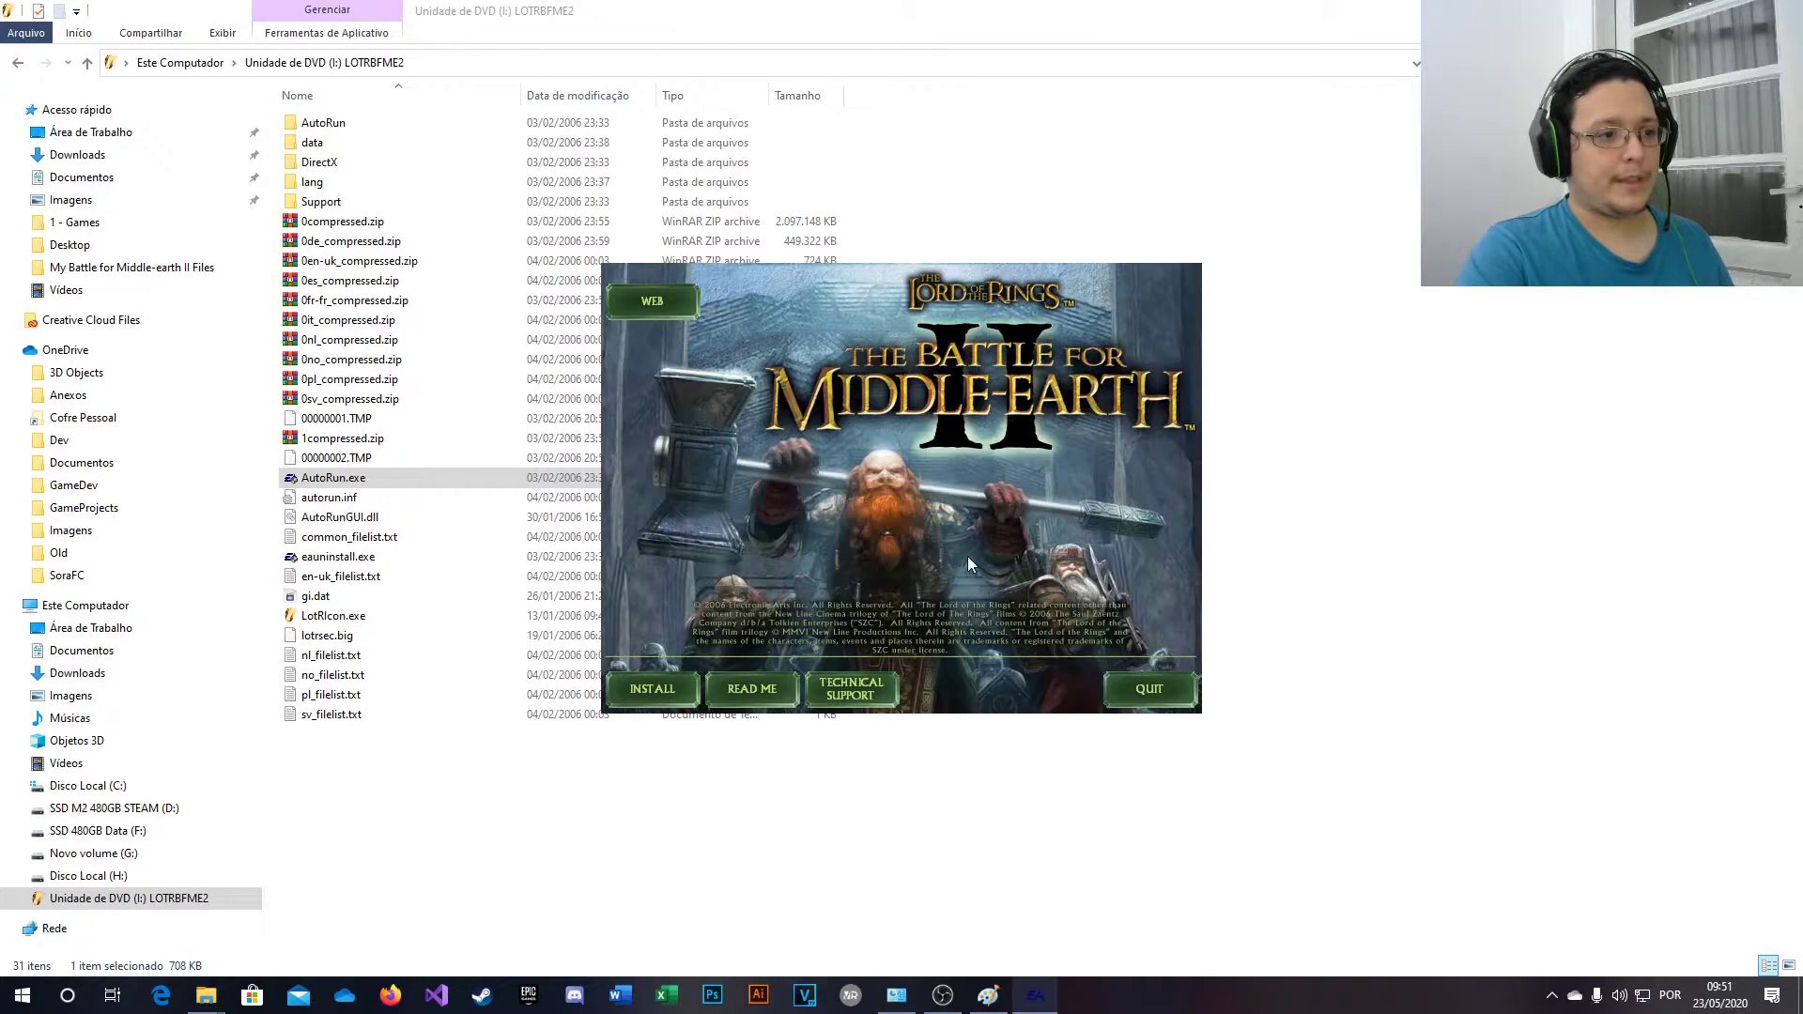
{"action": "left_click", "coordinate": [643, 688]}
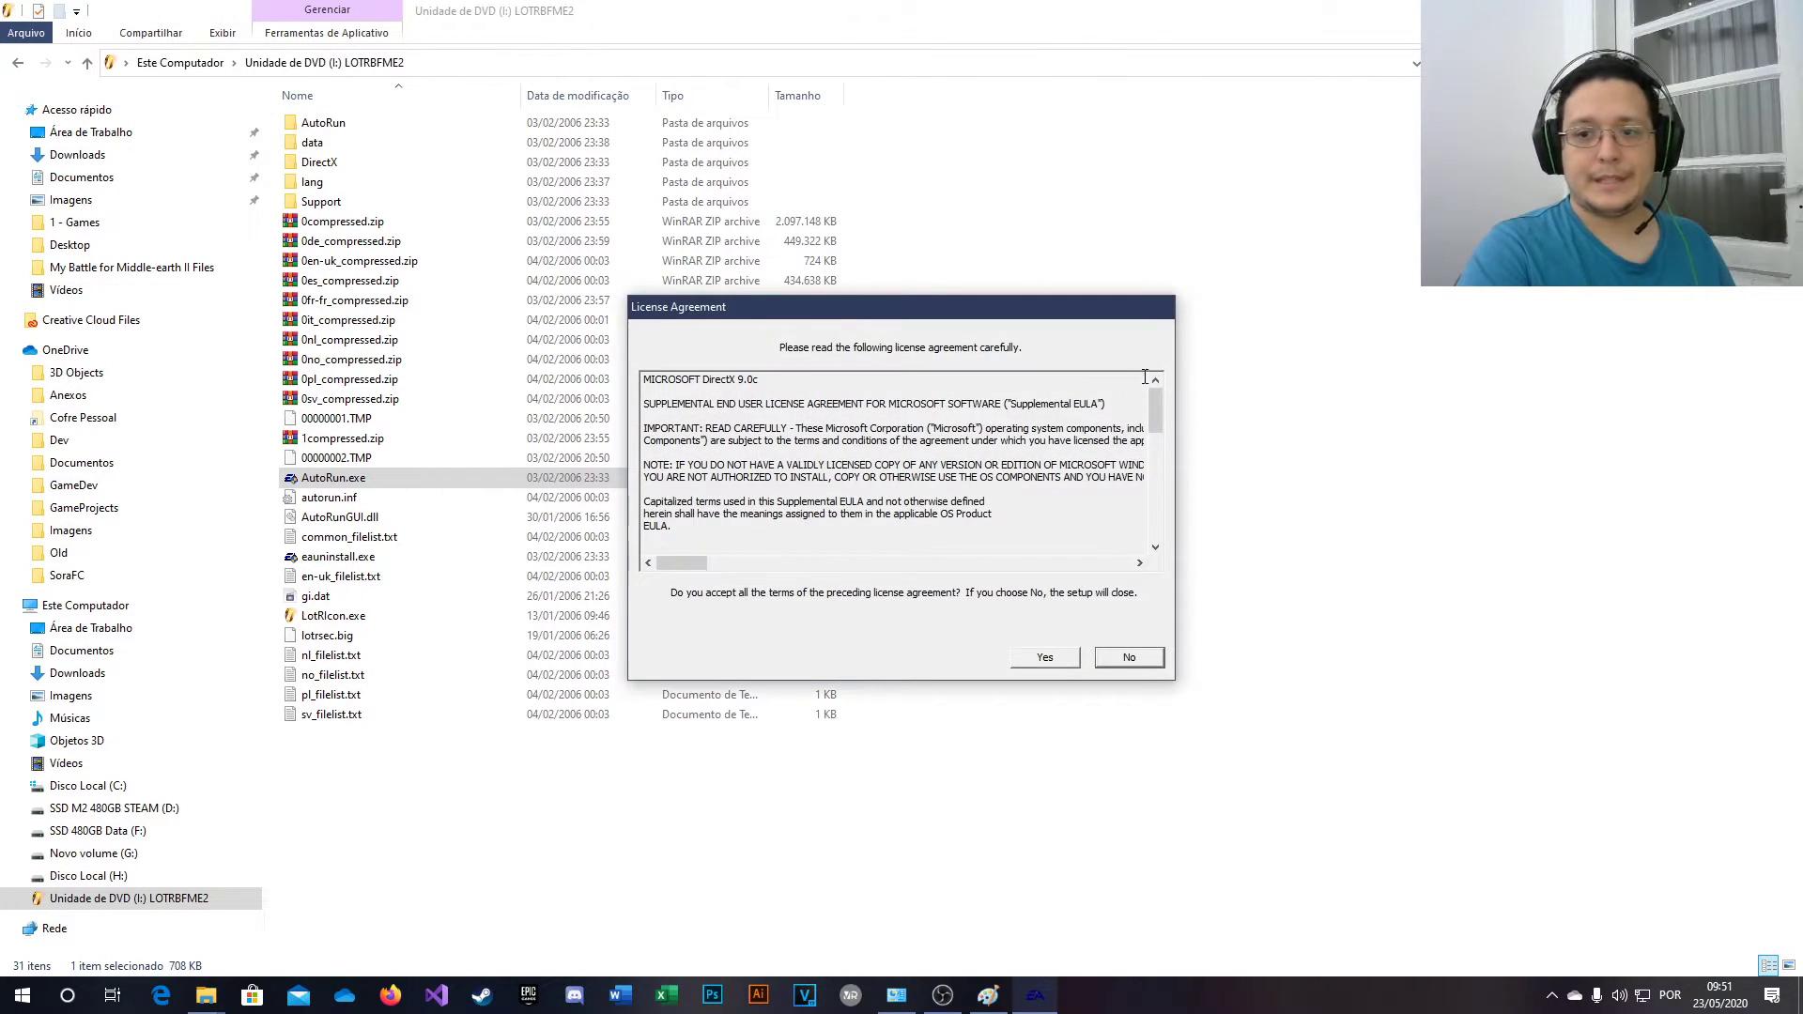
{"action": "left_click", "coordinate": [1032, 660]}
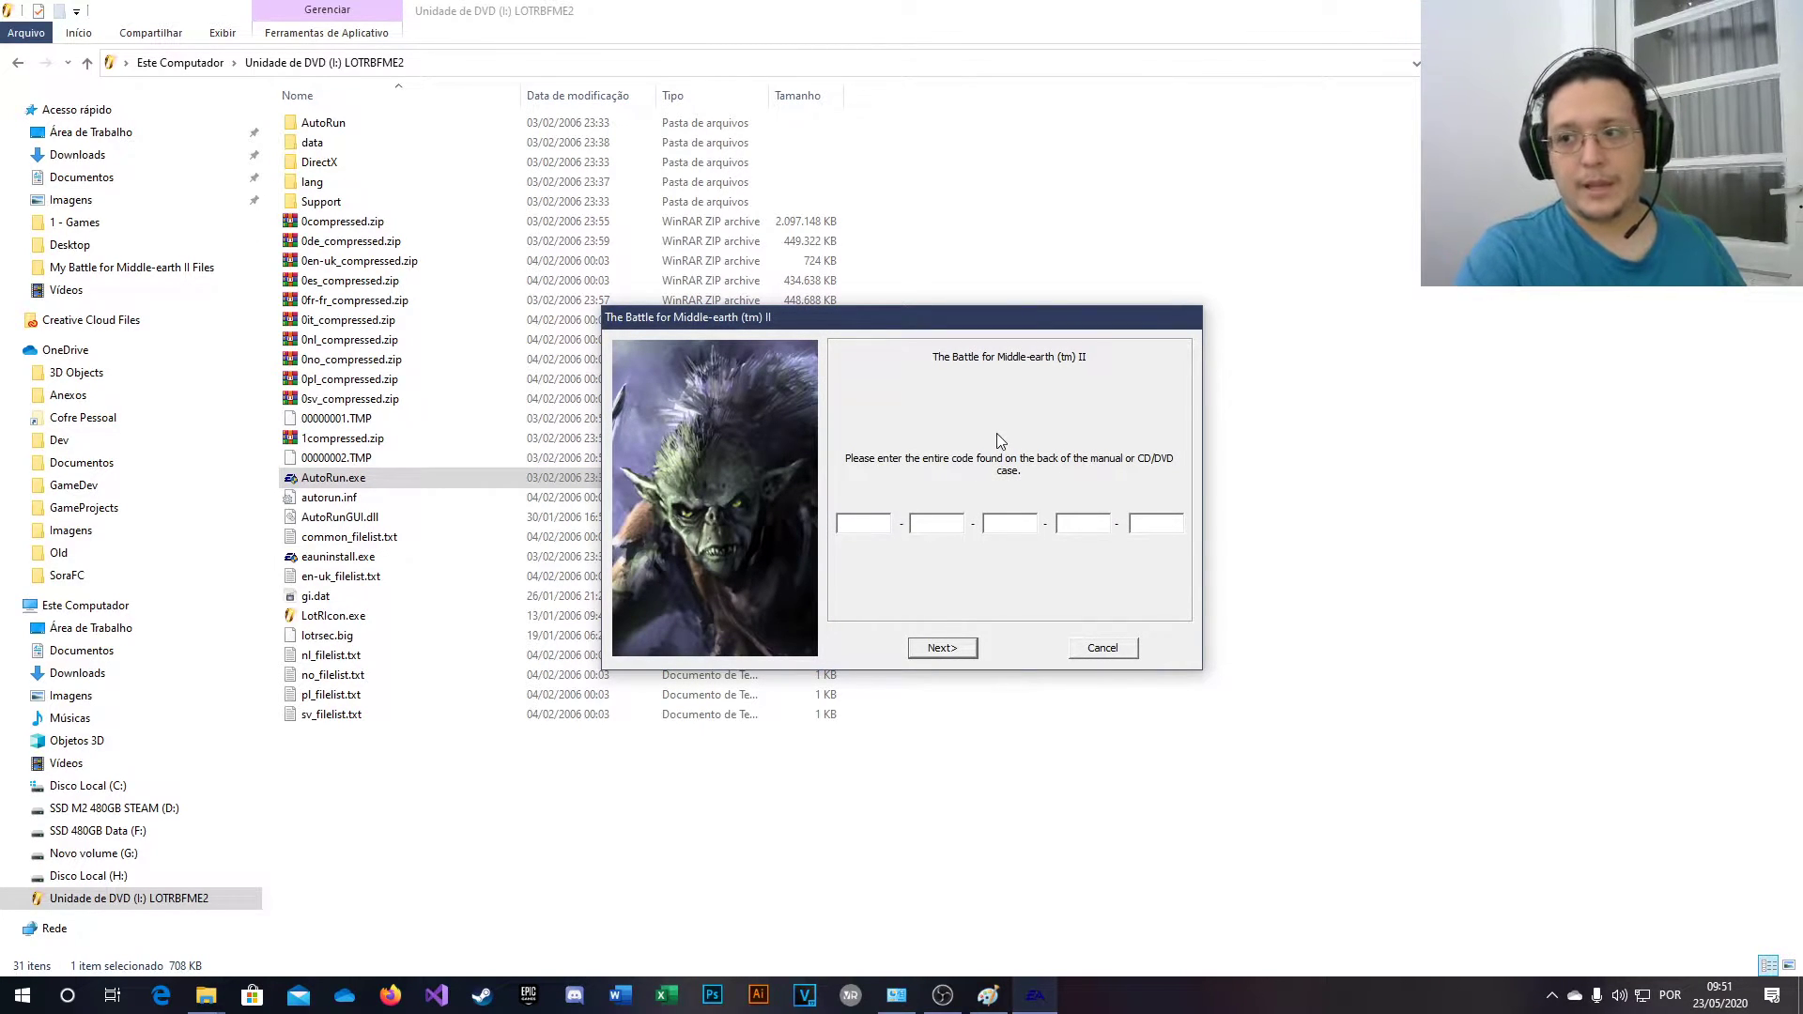
{"action": "key", "text": "ctrl+v"}
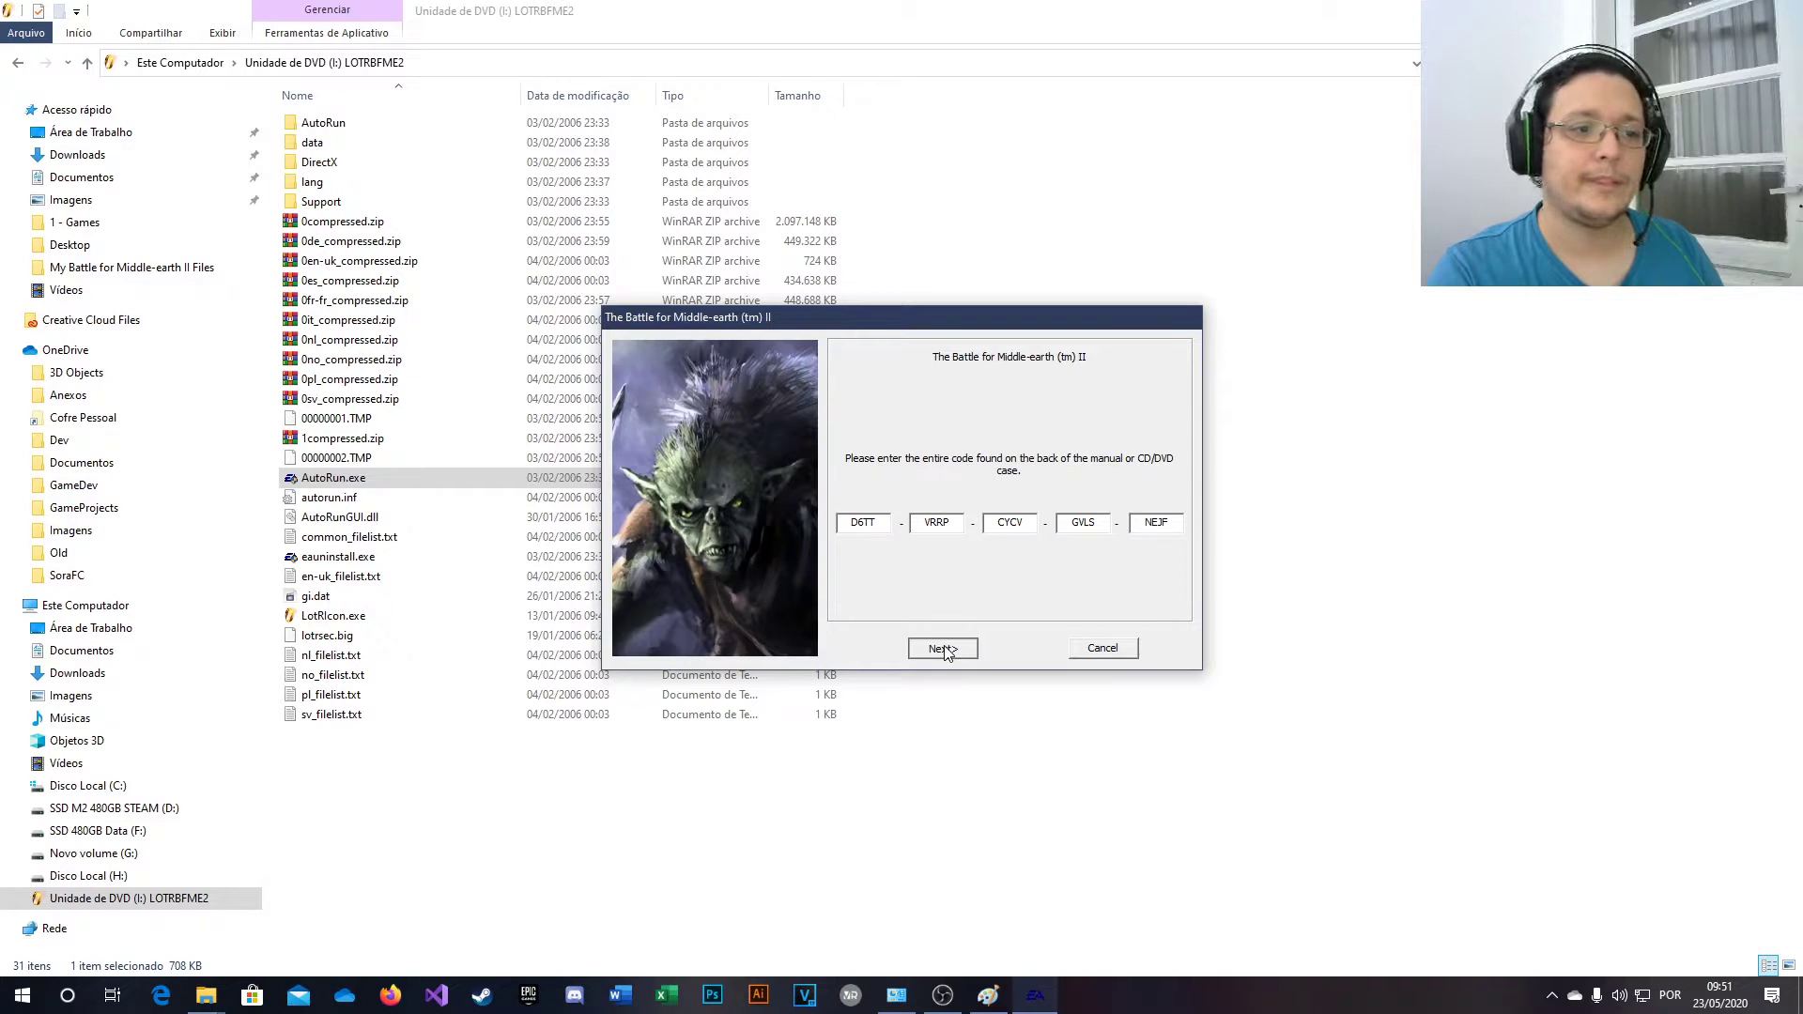
{"action": "left_click", "coordinate": [943, 648]}
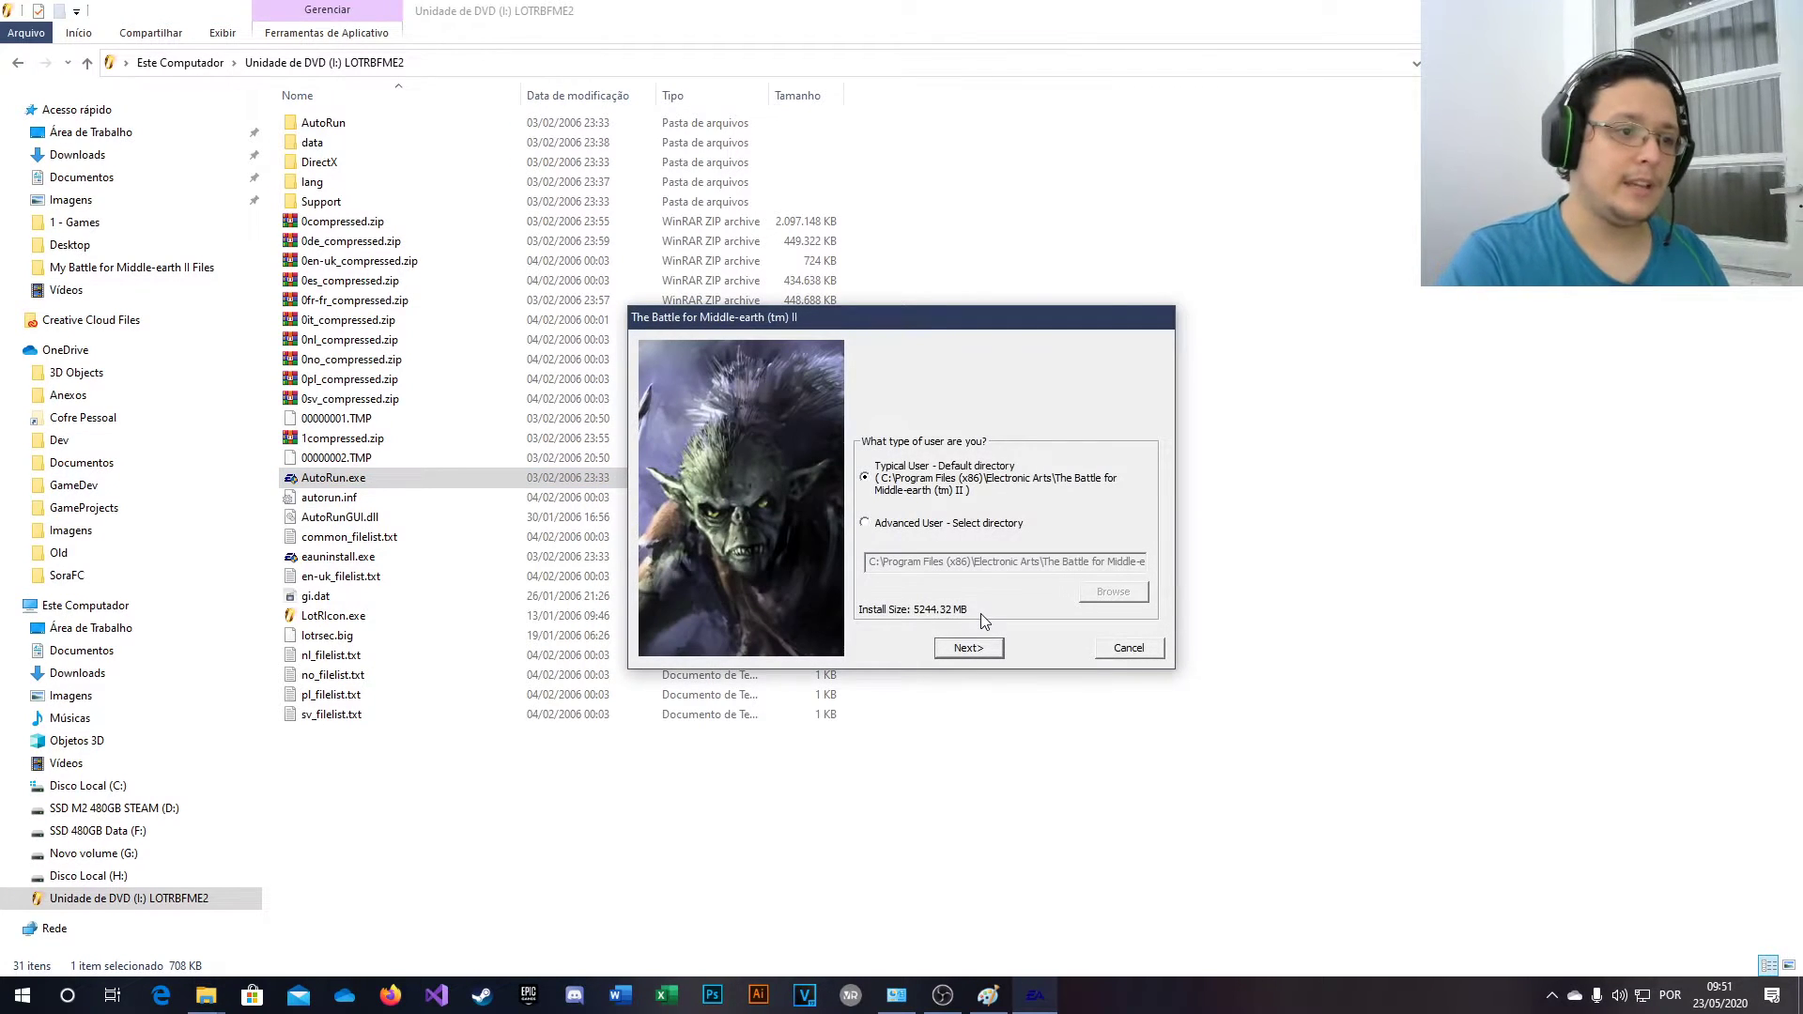
- Keep the default install directory, choose Register Later, and begin the installation
{"action": "left_click", "coordinate": [904, 523]}
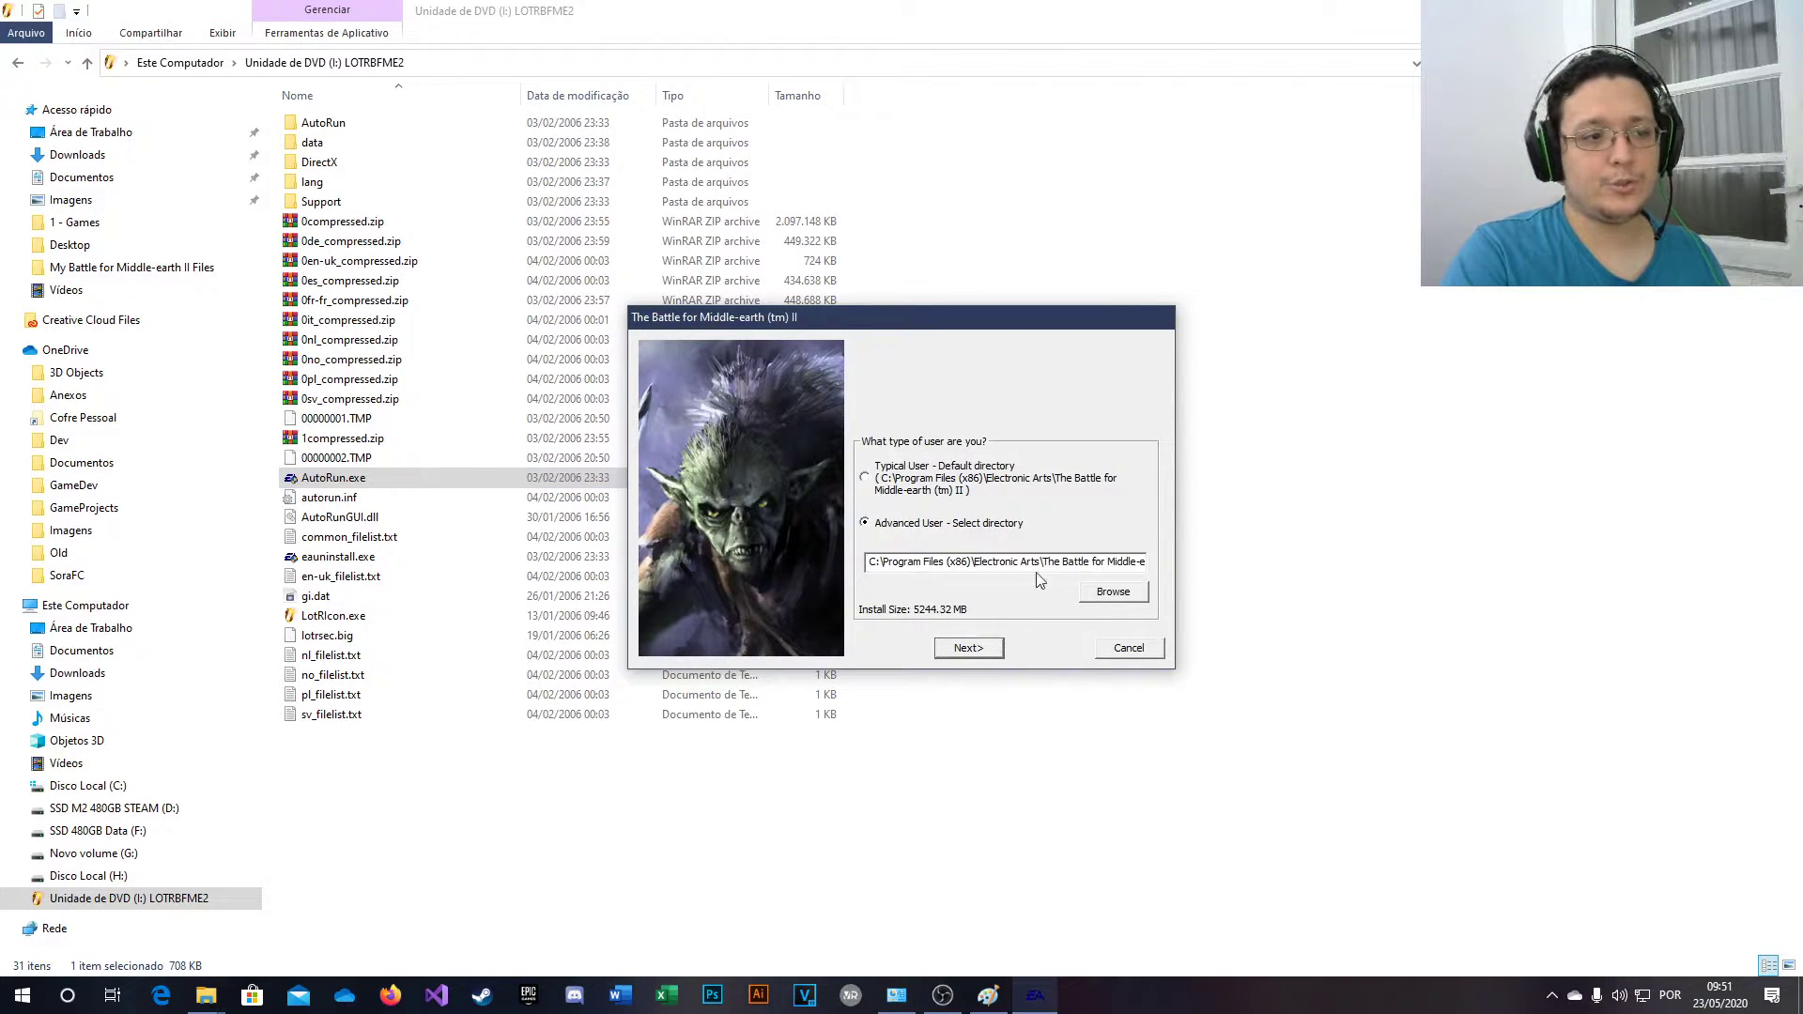
{"action": "left_click", "coordinate": [928, 475]}
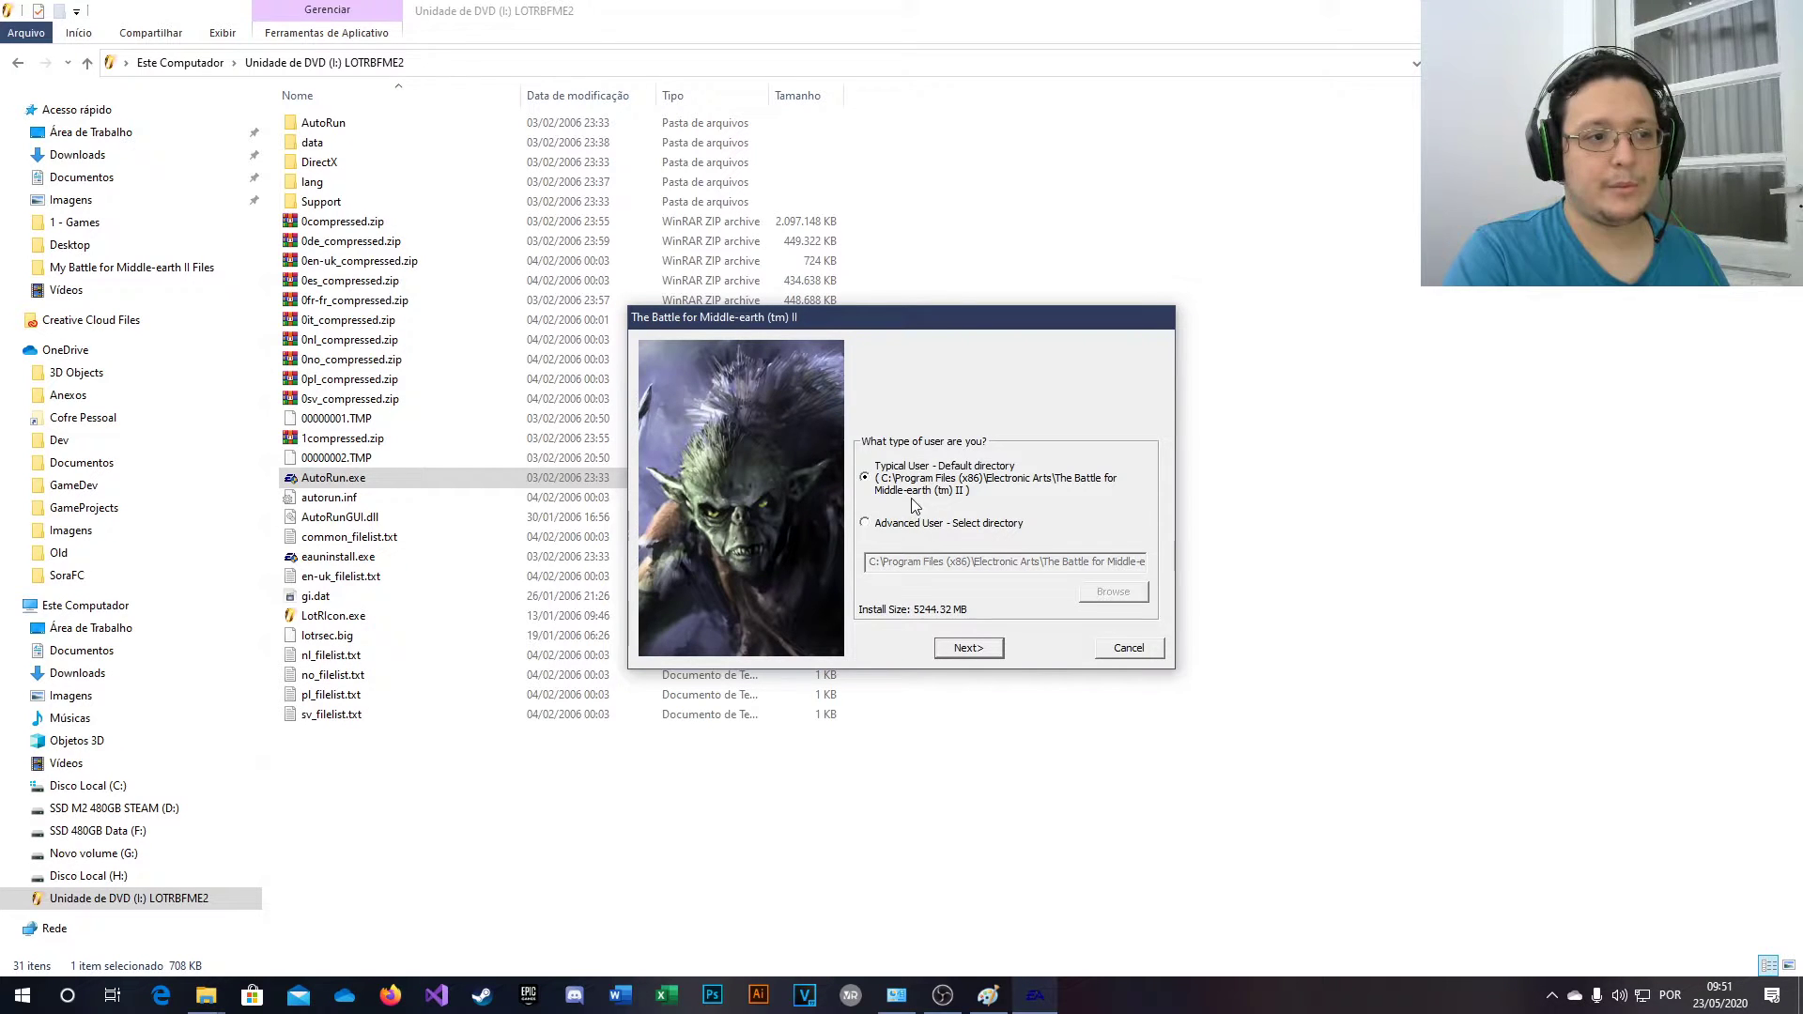
{"action": "left_click", "coordinate": [981, 649]}
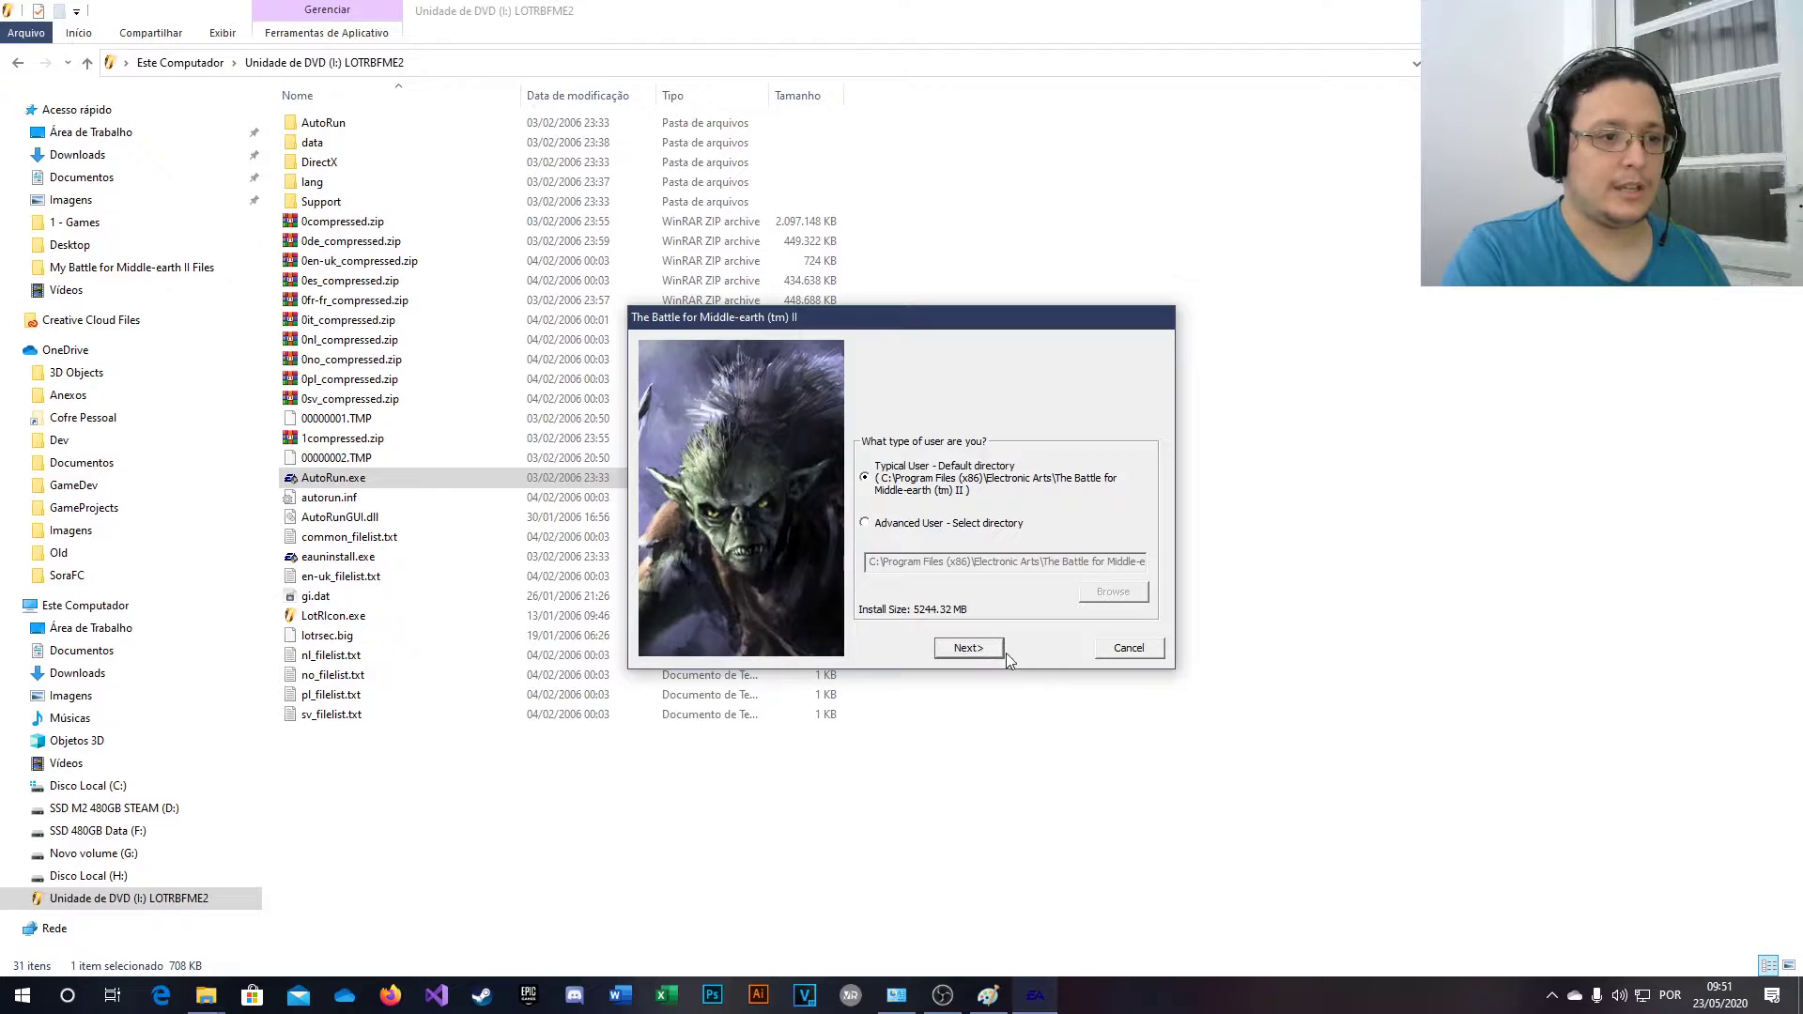
{"action": "left_click", "coordinate": [912, 526]}
{"action": "left_click", "coordinate": [904, 485]}
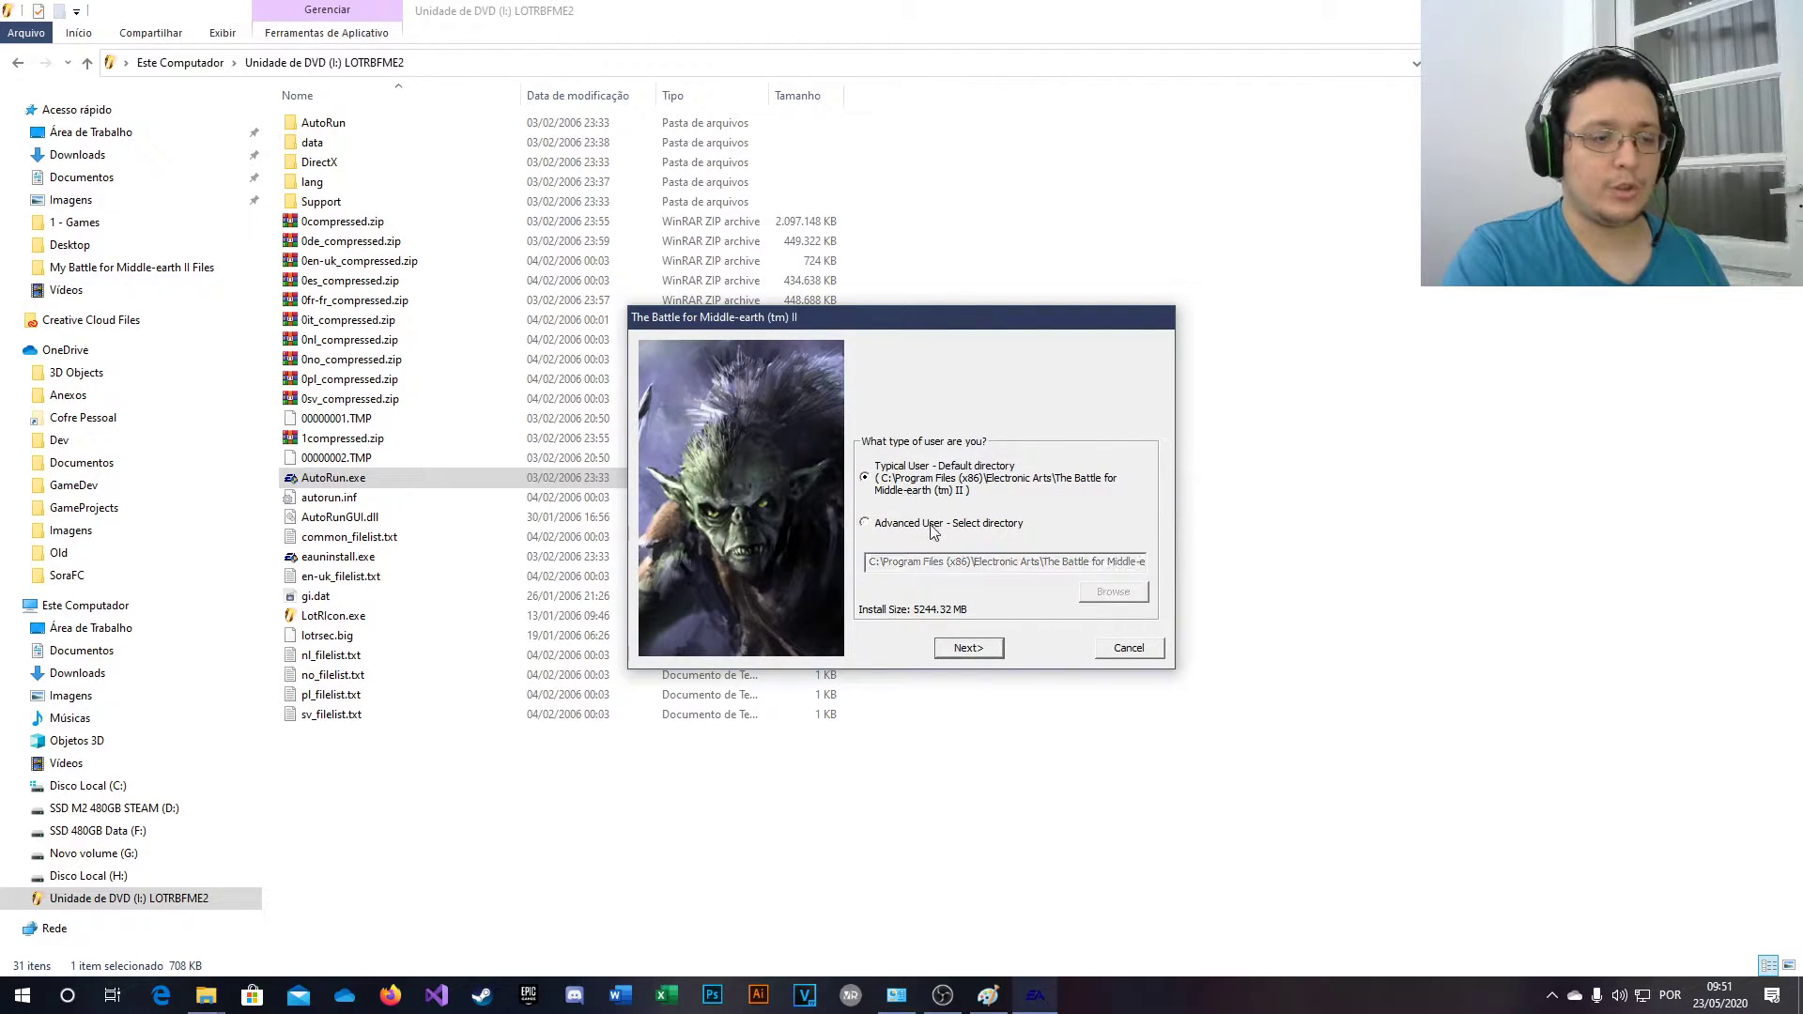
{"action": "left_click", "coordinate": [979, 651]}
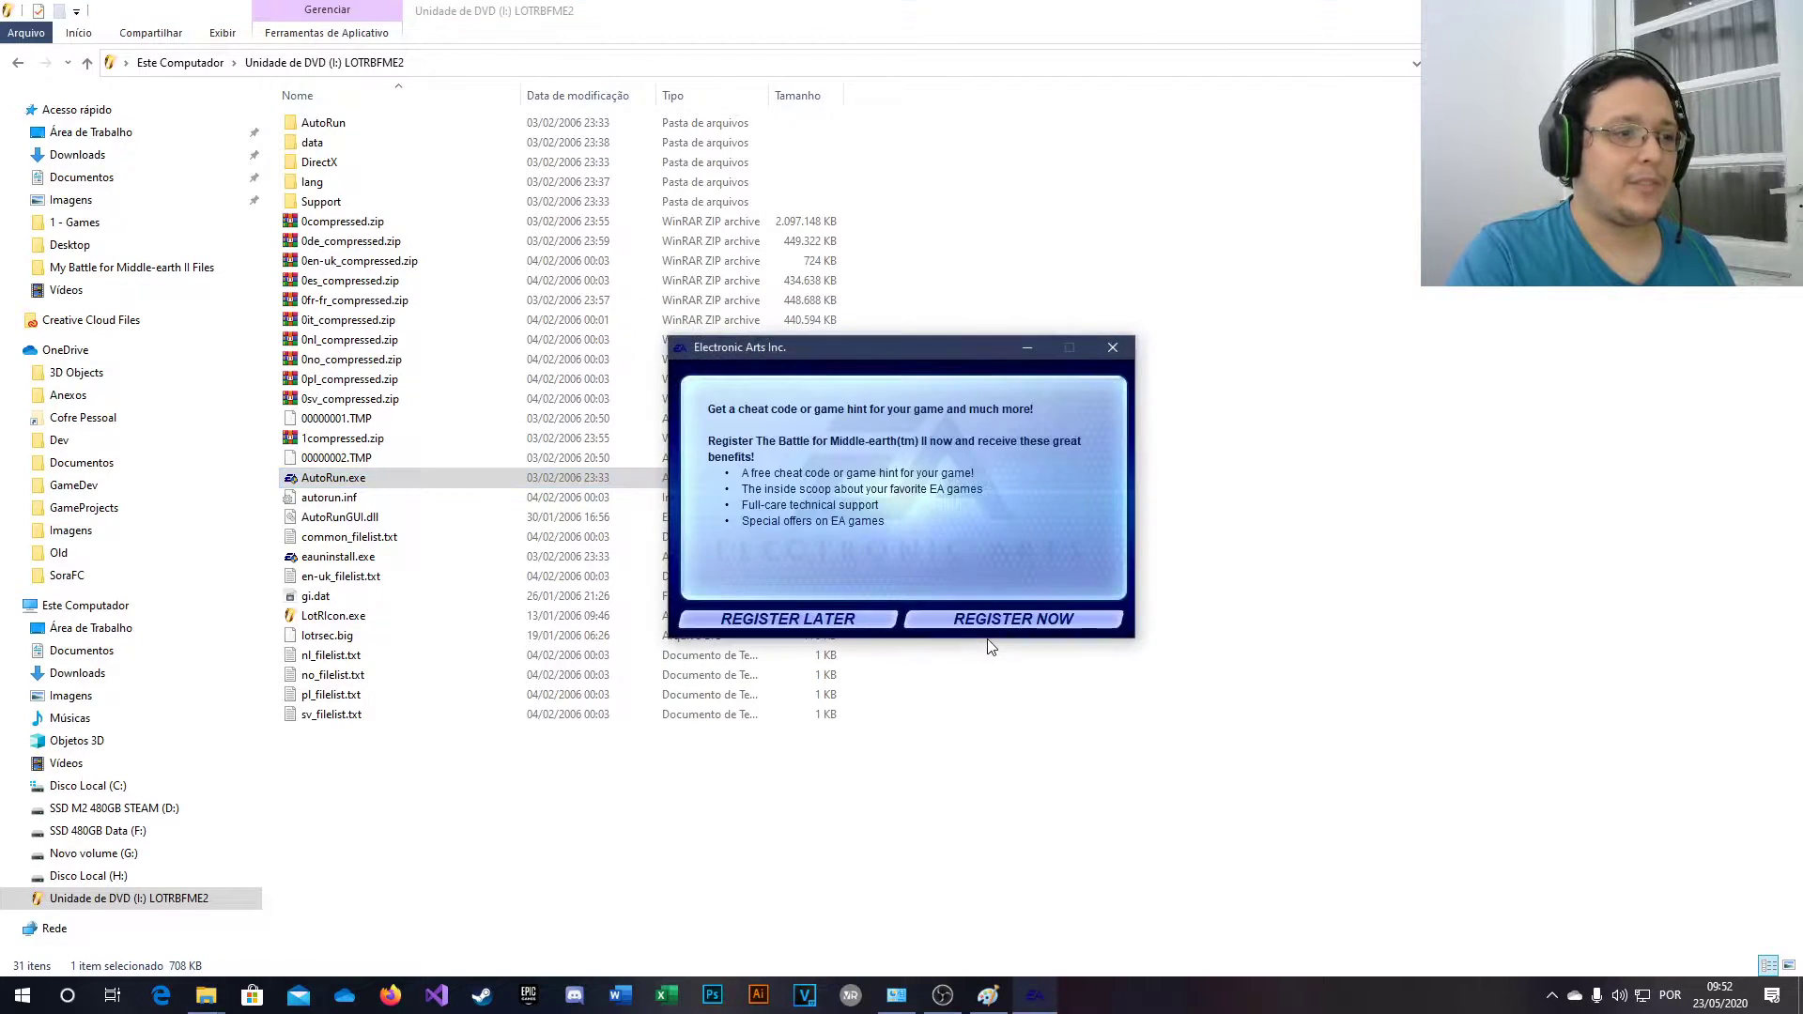
{"action": "left_click", "coordinate": [816, 630]}
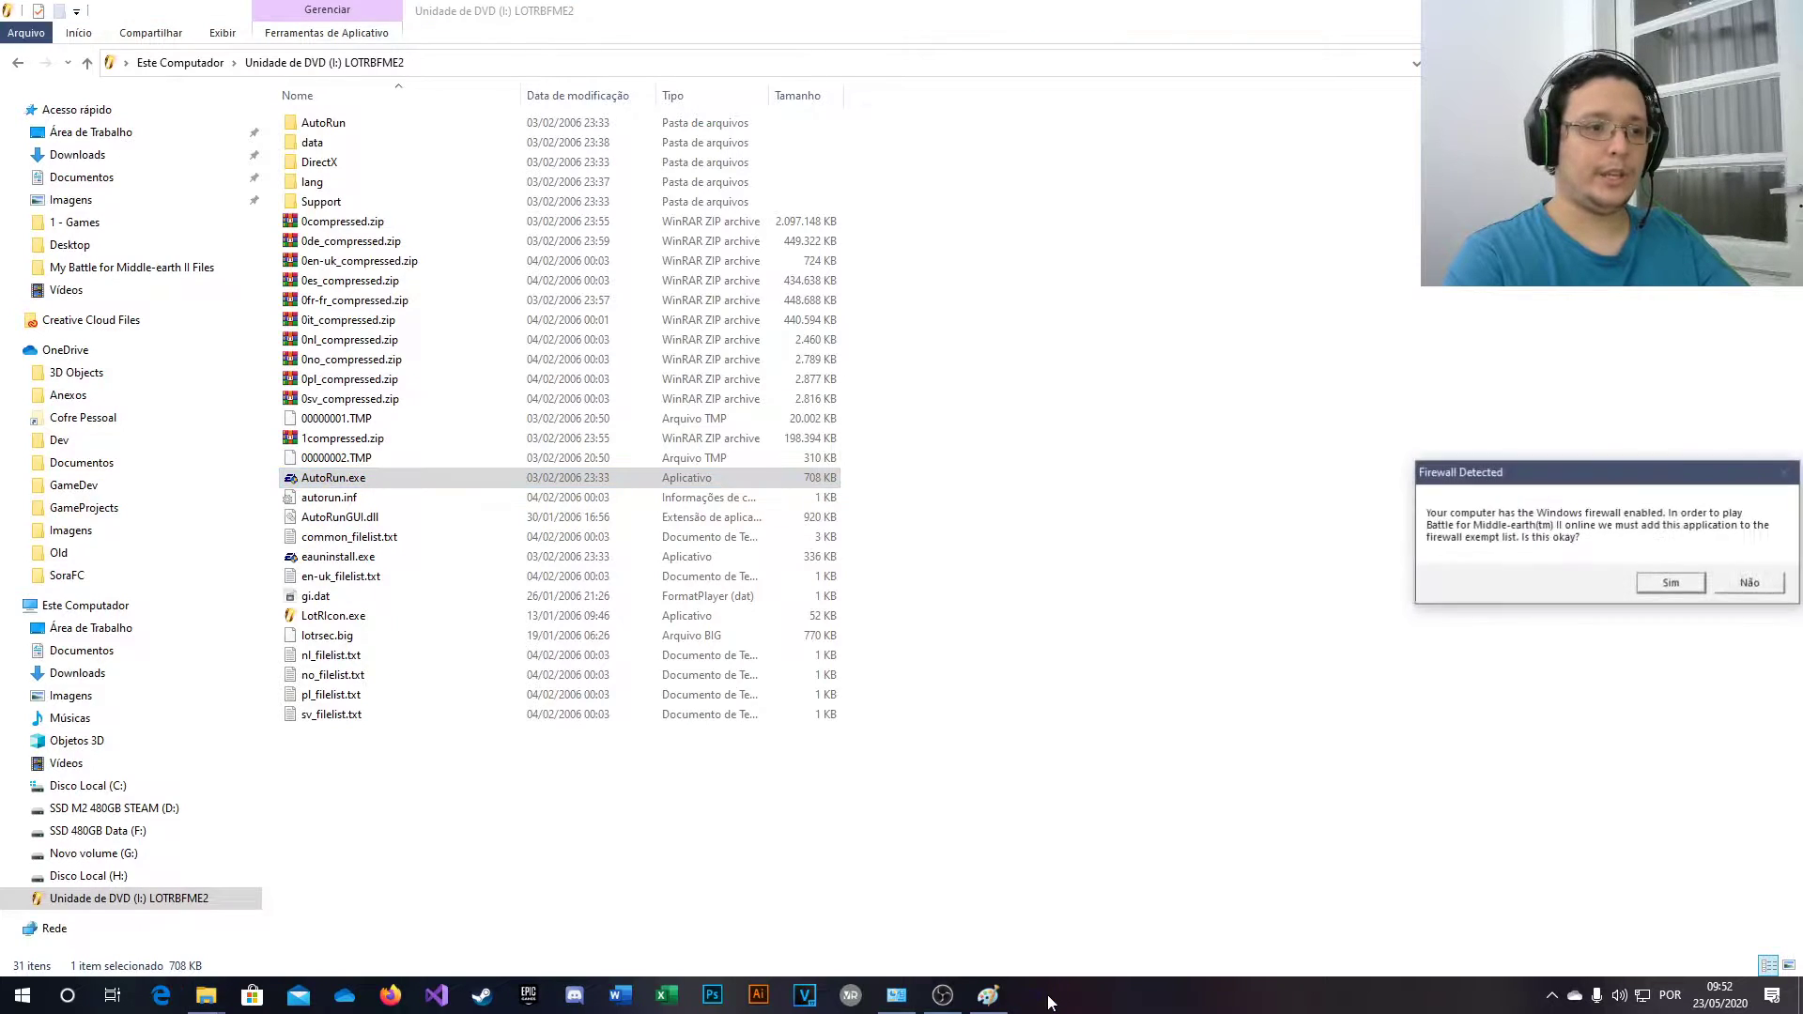
- Allow the game through the firewall and choose Quit instead of launching it
{"action": "left_click_drag", "start_coordinate": [1601, 482], "coordinate": [943, 424]}
{"action": "left_click", "coordinate": [1013, 529]}
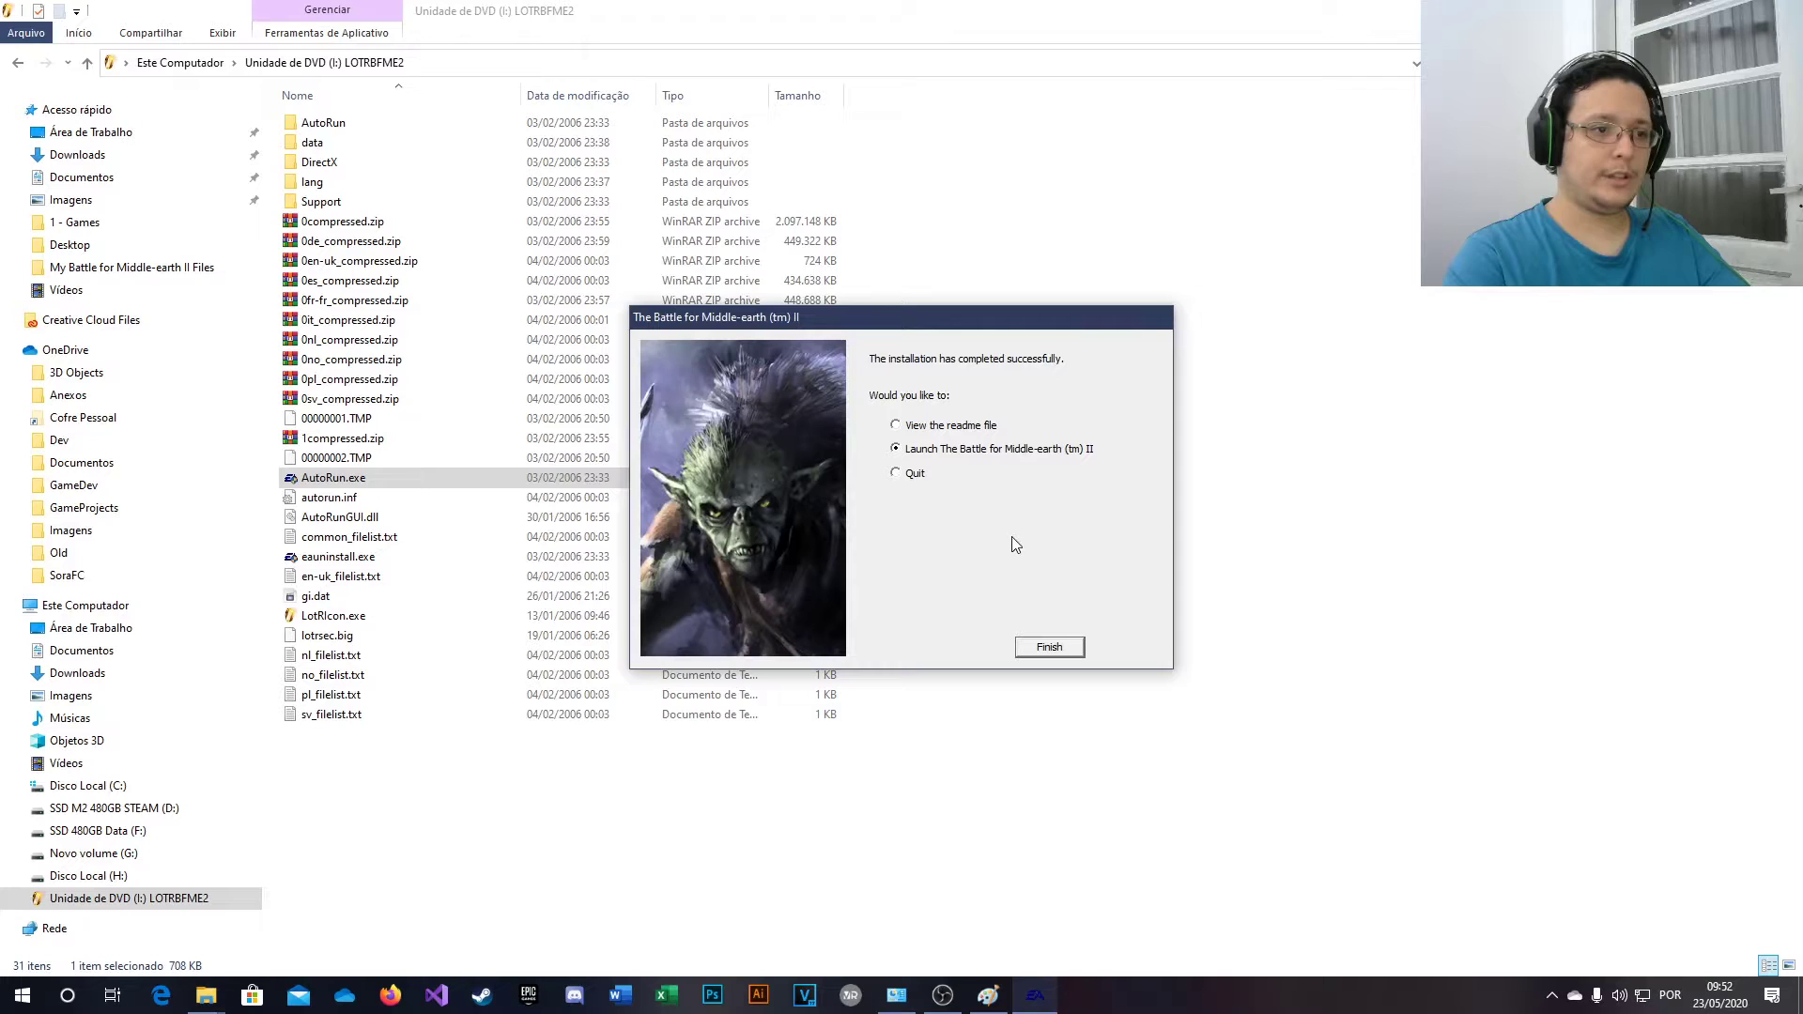
{"action": "left_click", "coordinate": [912, 474]}
- Close the BFME2 installer and mount RoTWK Special Edition.iso
{"action": "left_click", "coordinate": [1088, 649]}
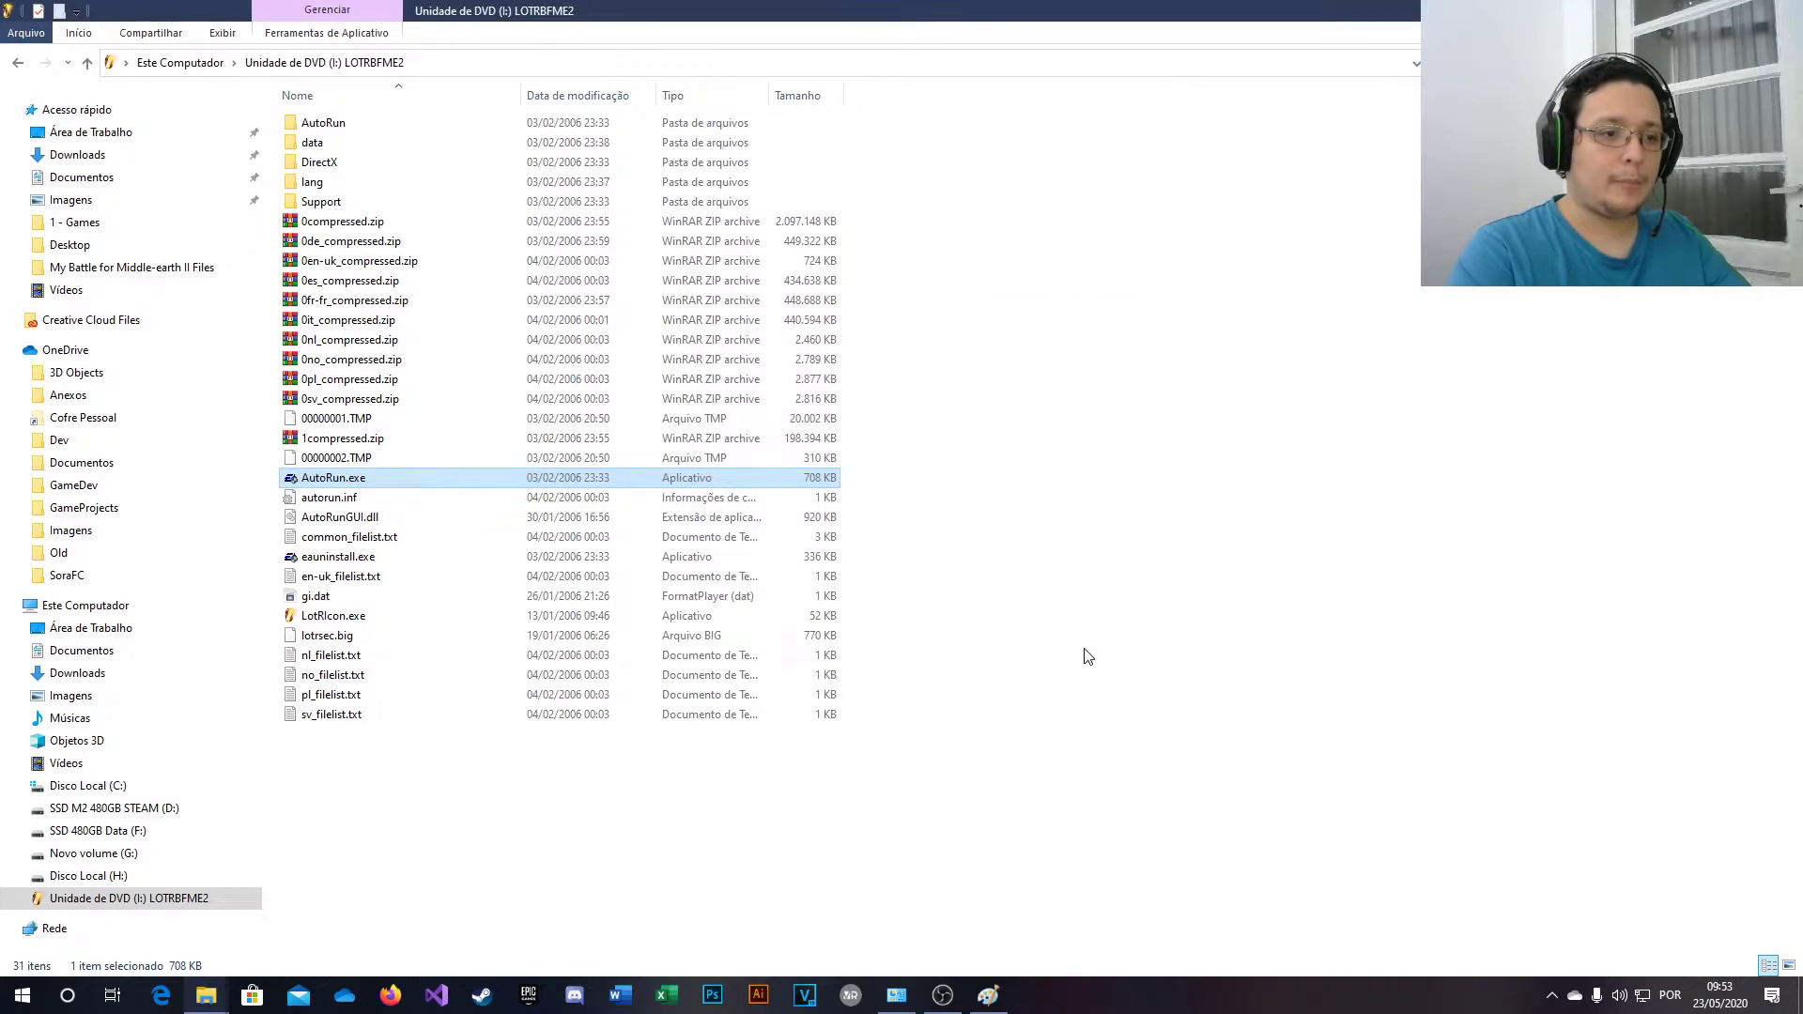
{"action": "key", "text": "alt+Left"}
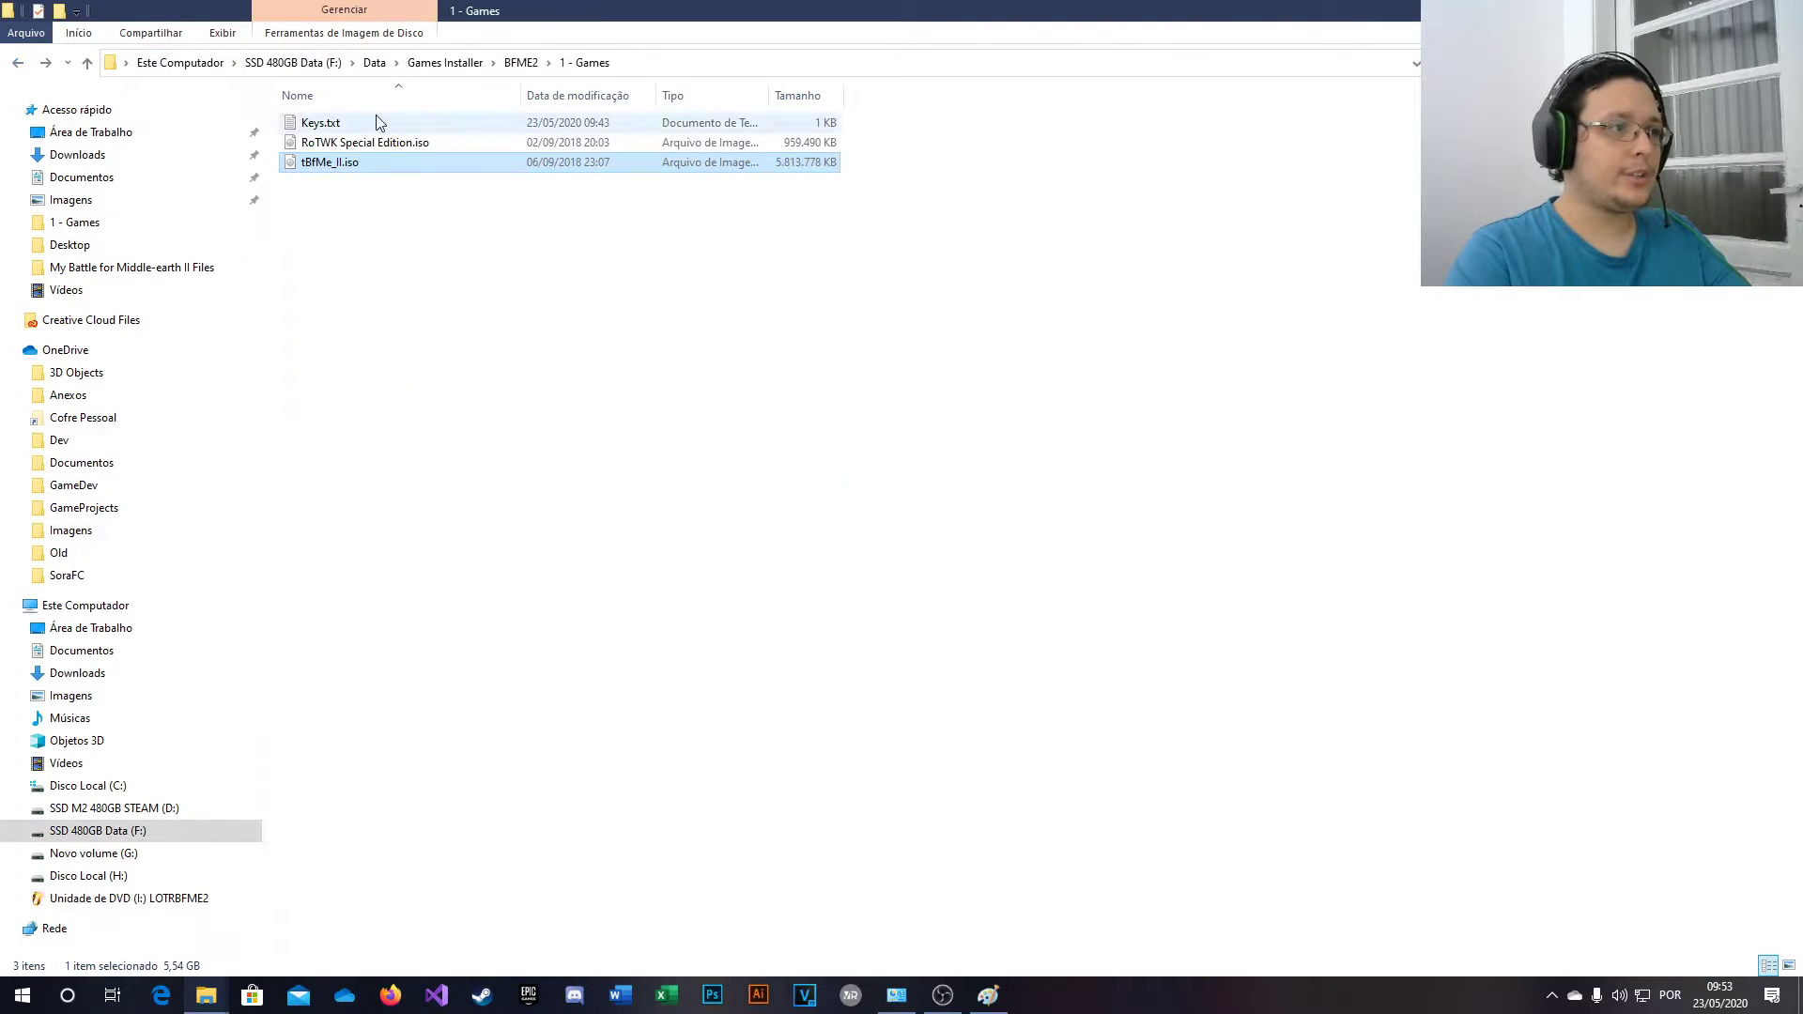
{"action": "left_click", "coordinate": [373, 142]}
{"action": "double_click", "coordinate": [371, 142]}
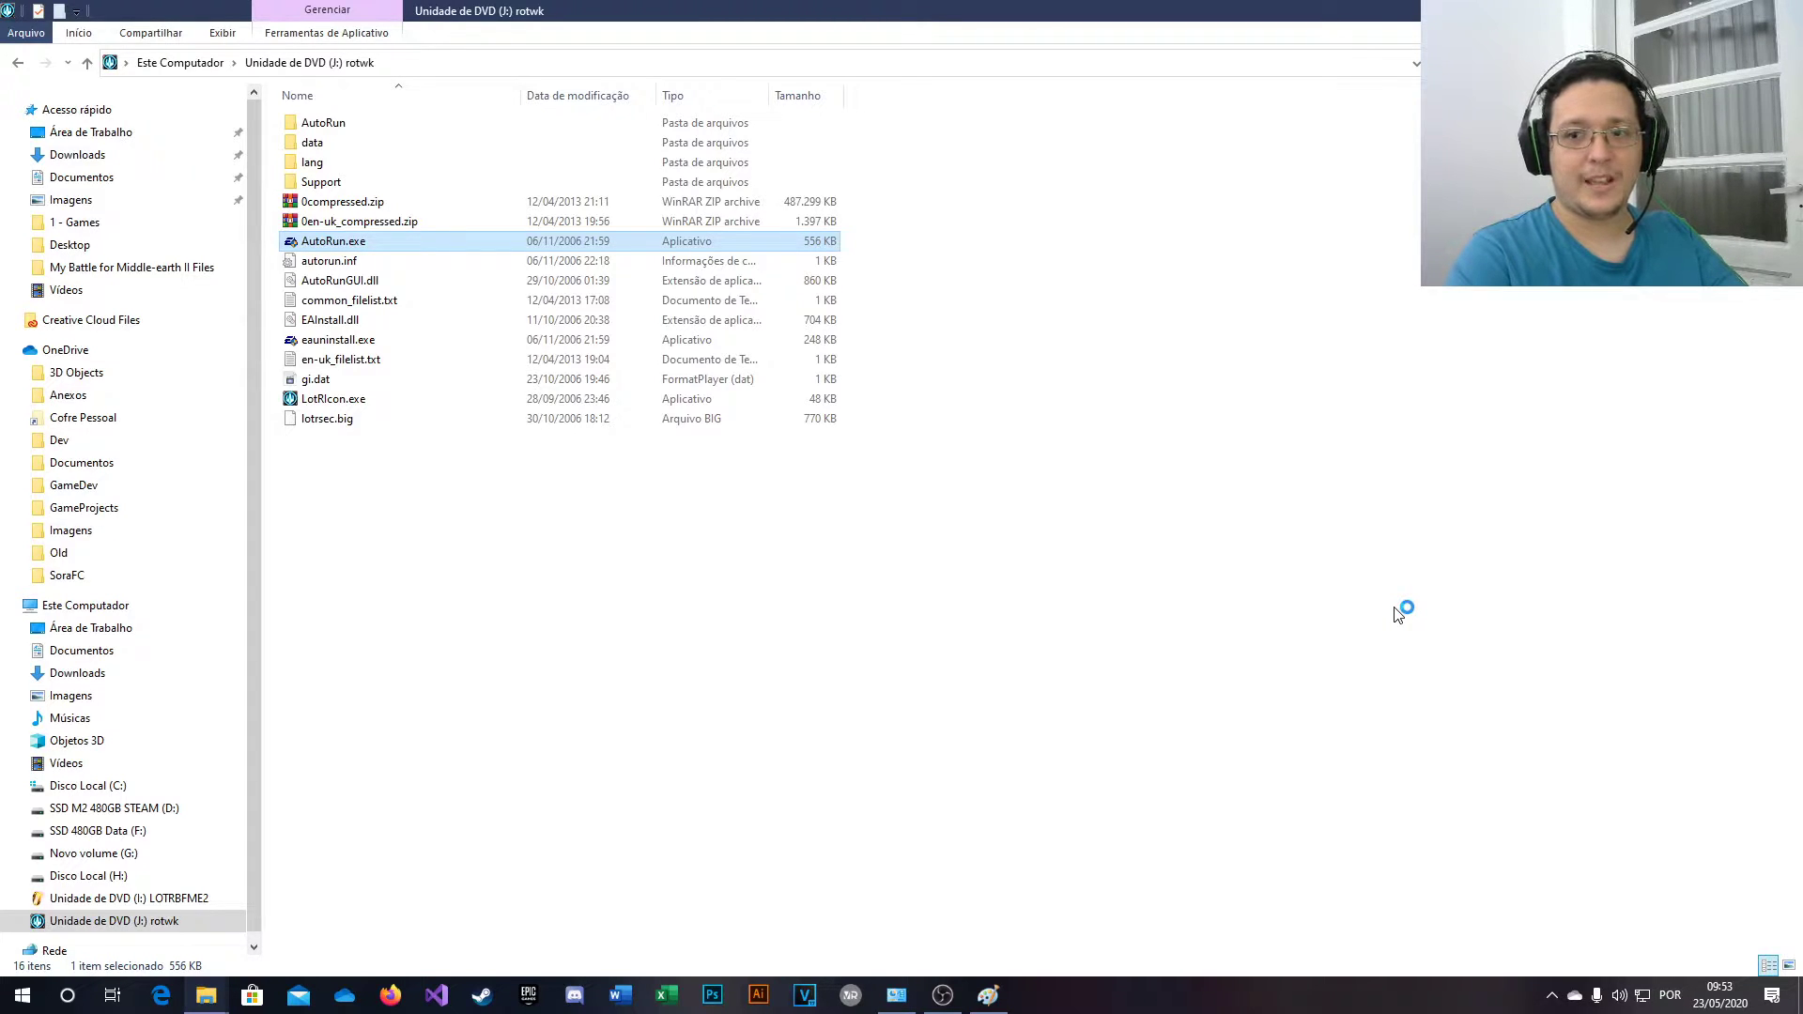
- Start the Rise of the Witch-king install, accept the licence, and enter the serial code
{"action": "left_click_drag", "start_coordinate": [1578, 467], "coordinate": [981, 500]}
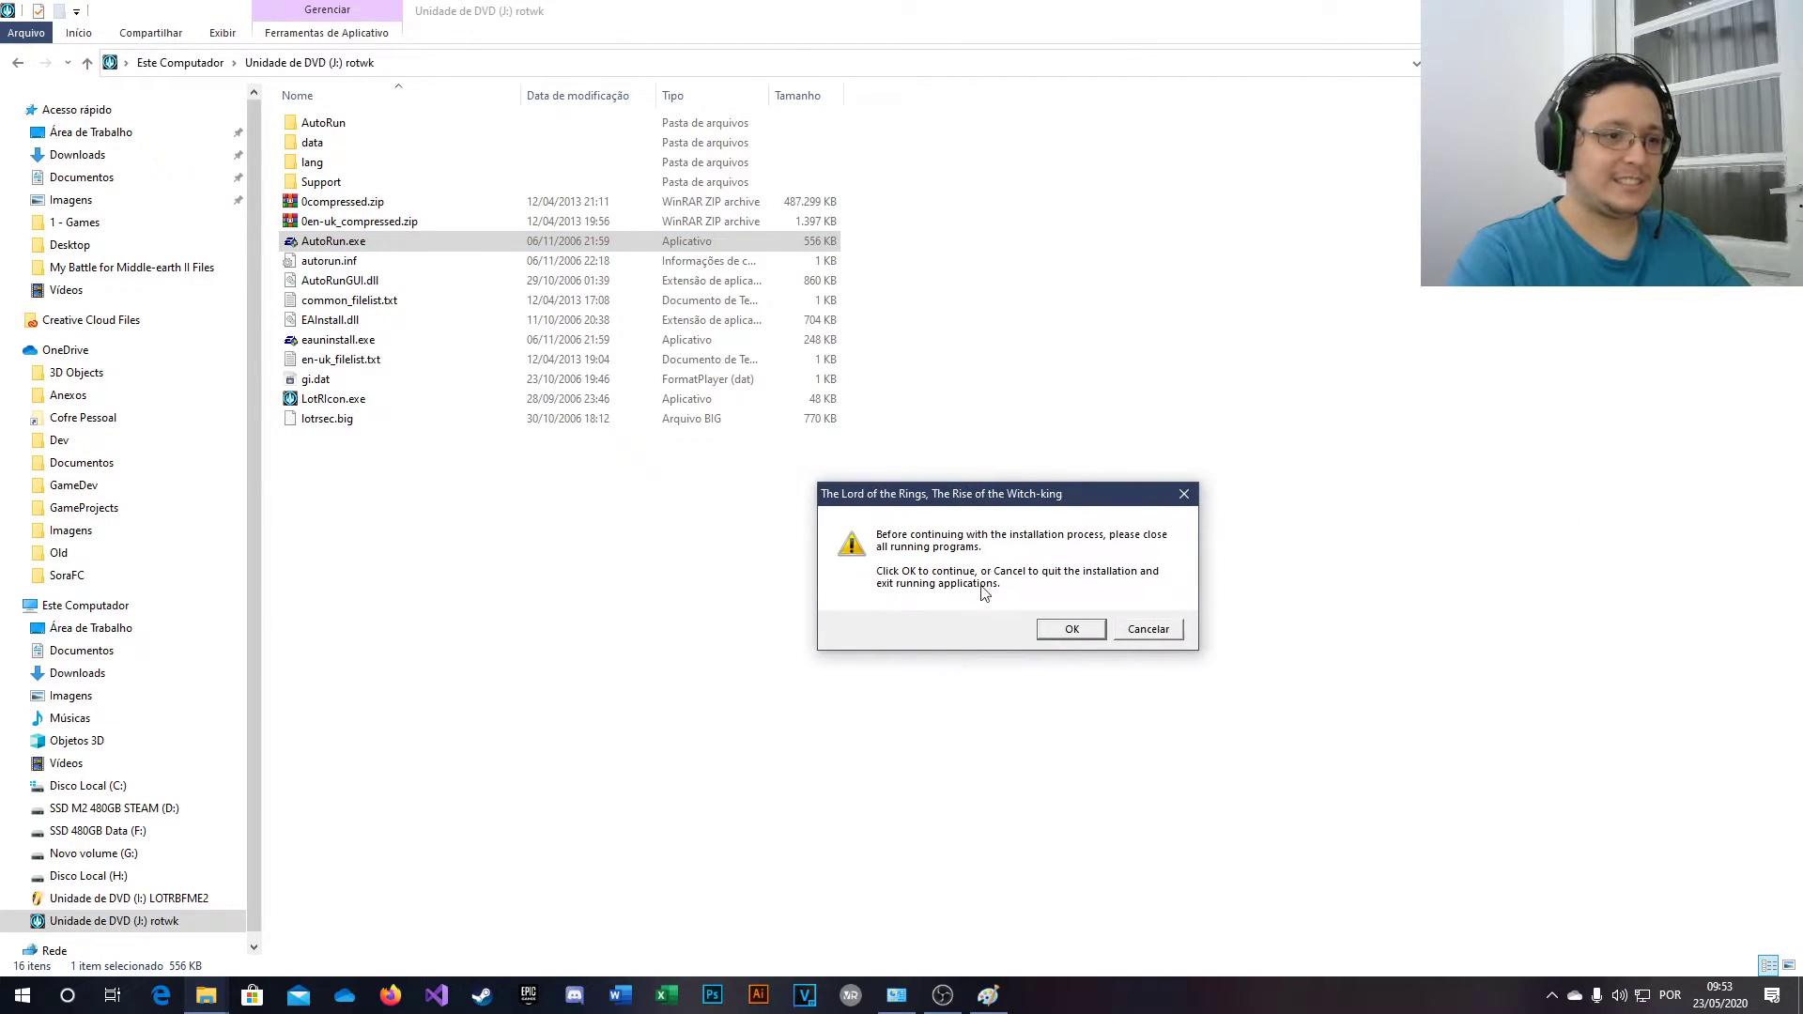
{"action": "left_click", "coordinate": [1065, 632]}
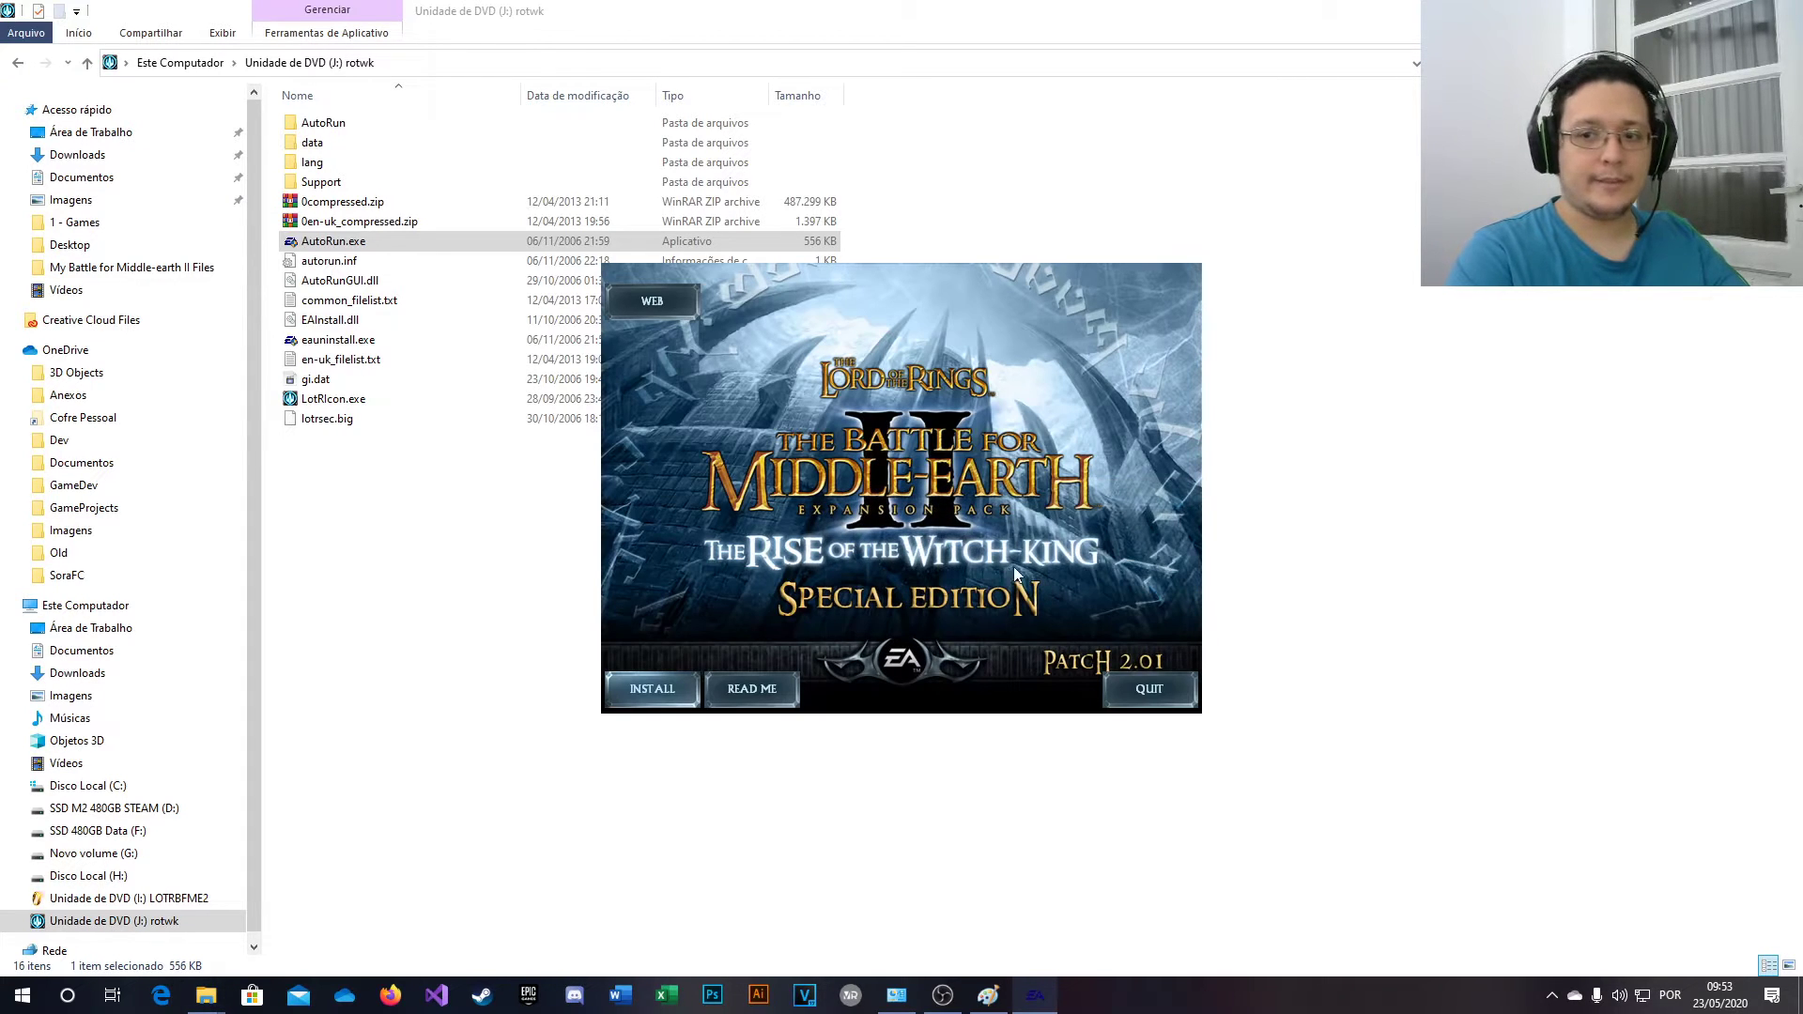
{"action": "left_click", "coordinate": [657, 695]}
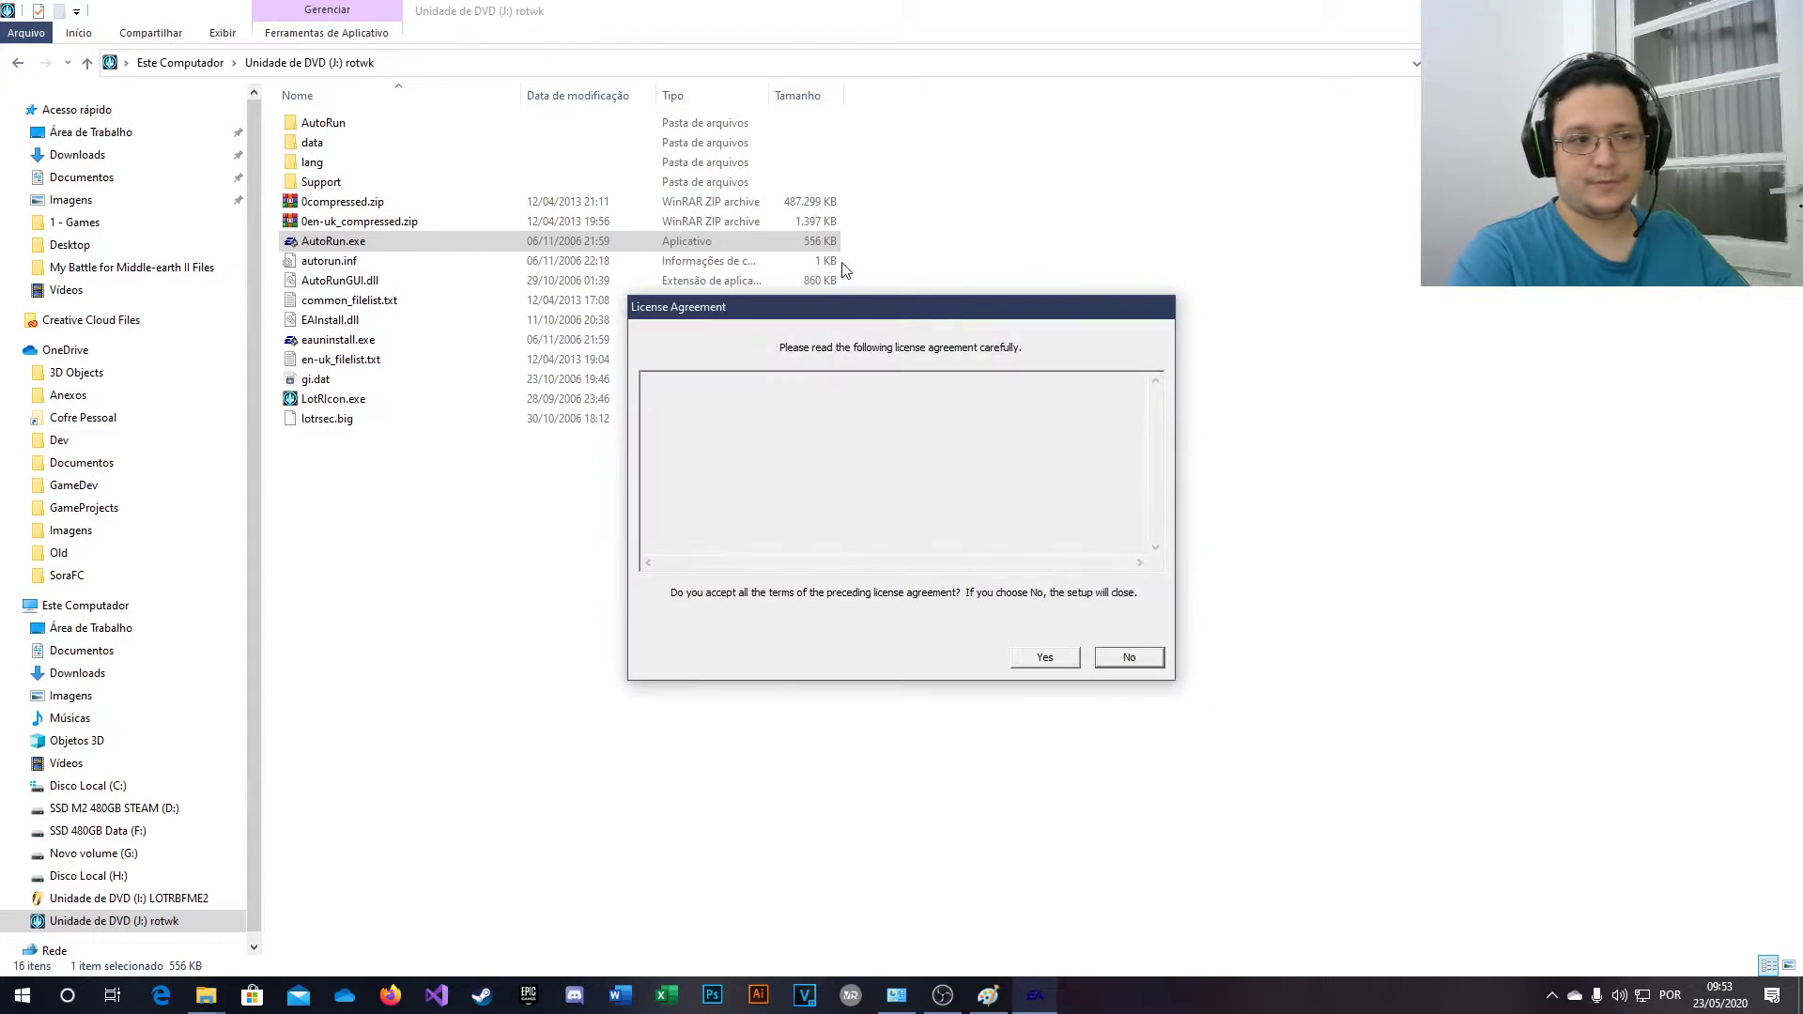
{"action": "left_click", "coordinate": [1046, 657]}
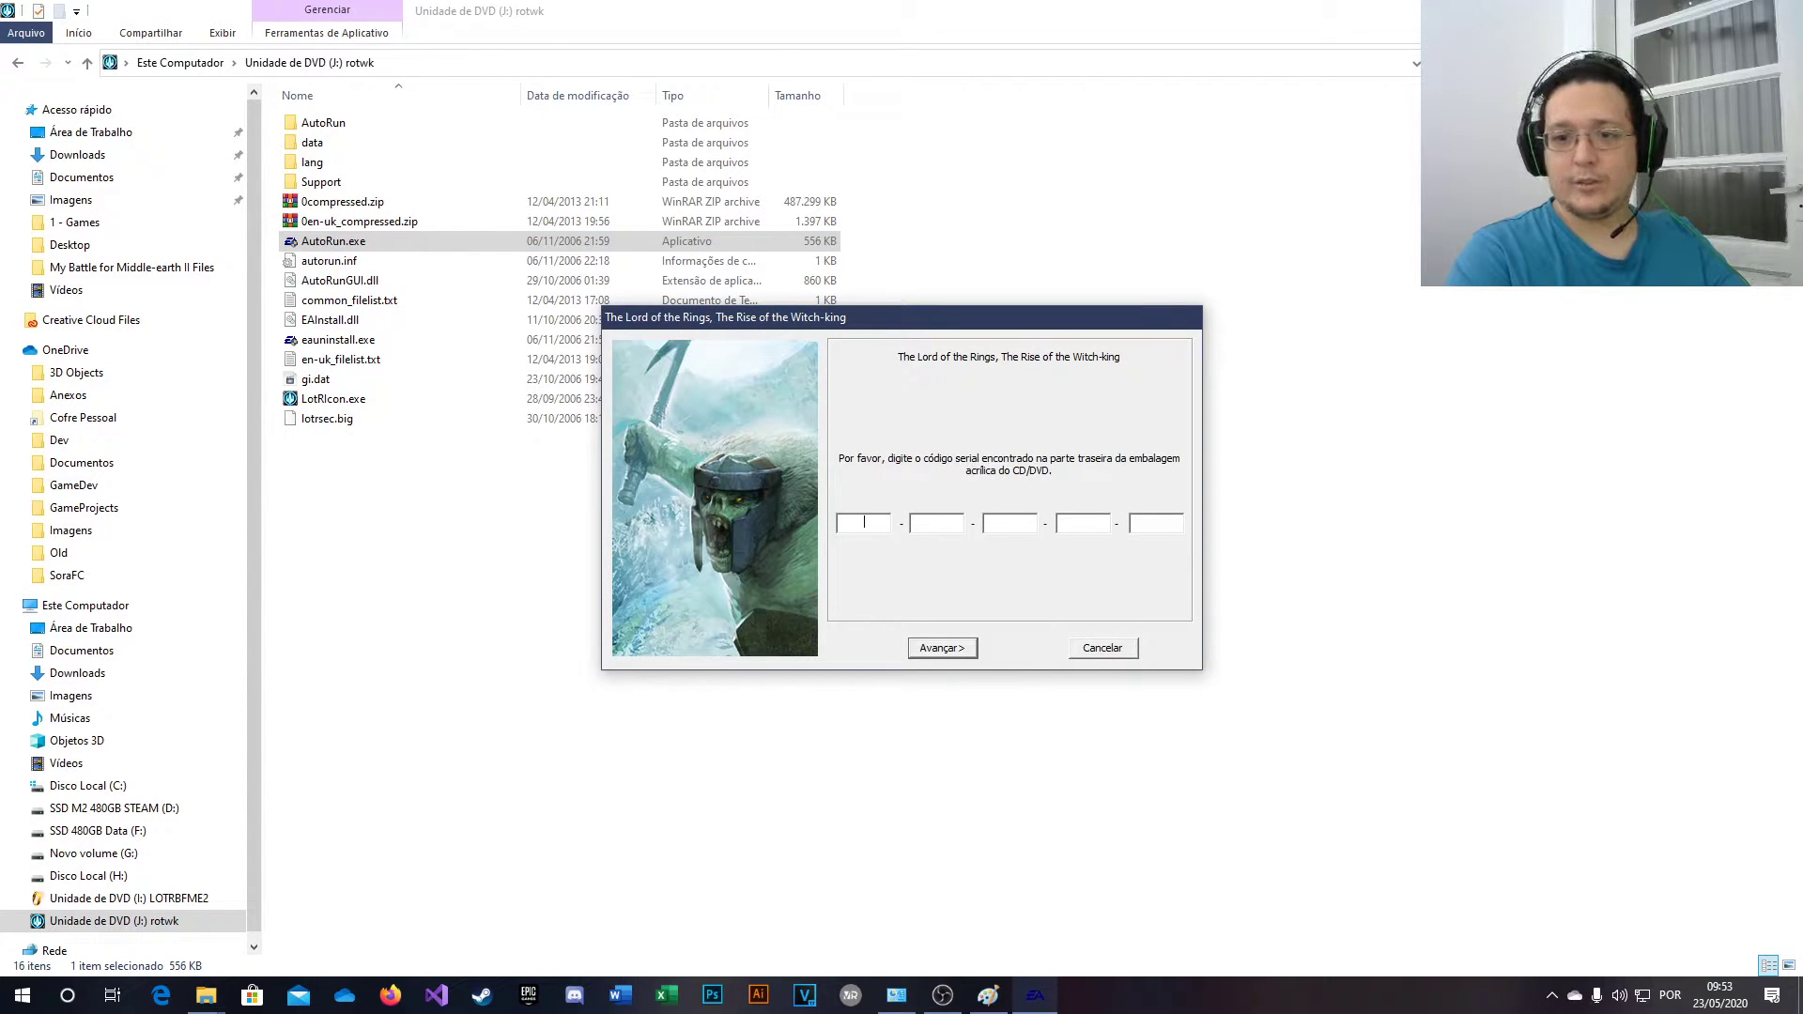
{"action": "key", "text": "ctrl+v"}
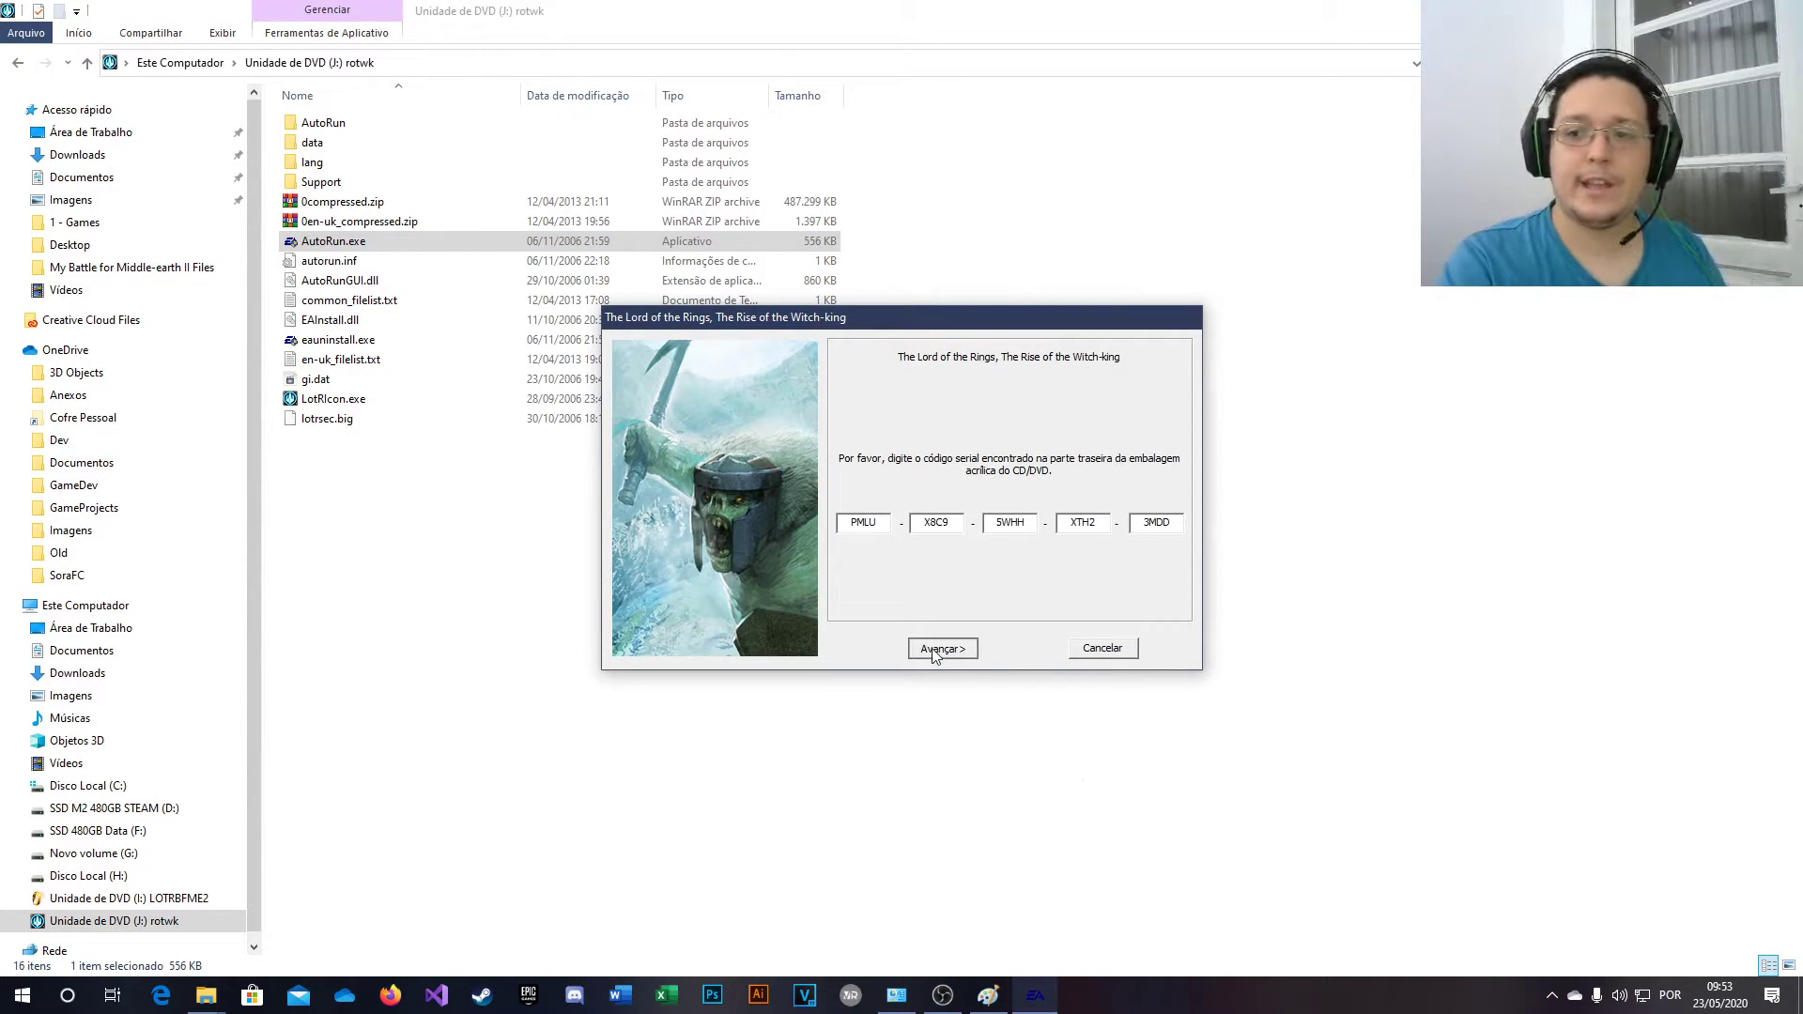
{"action": "left_click", "coordinate": [941, 648]}
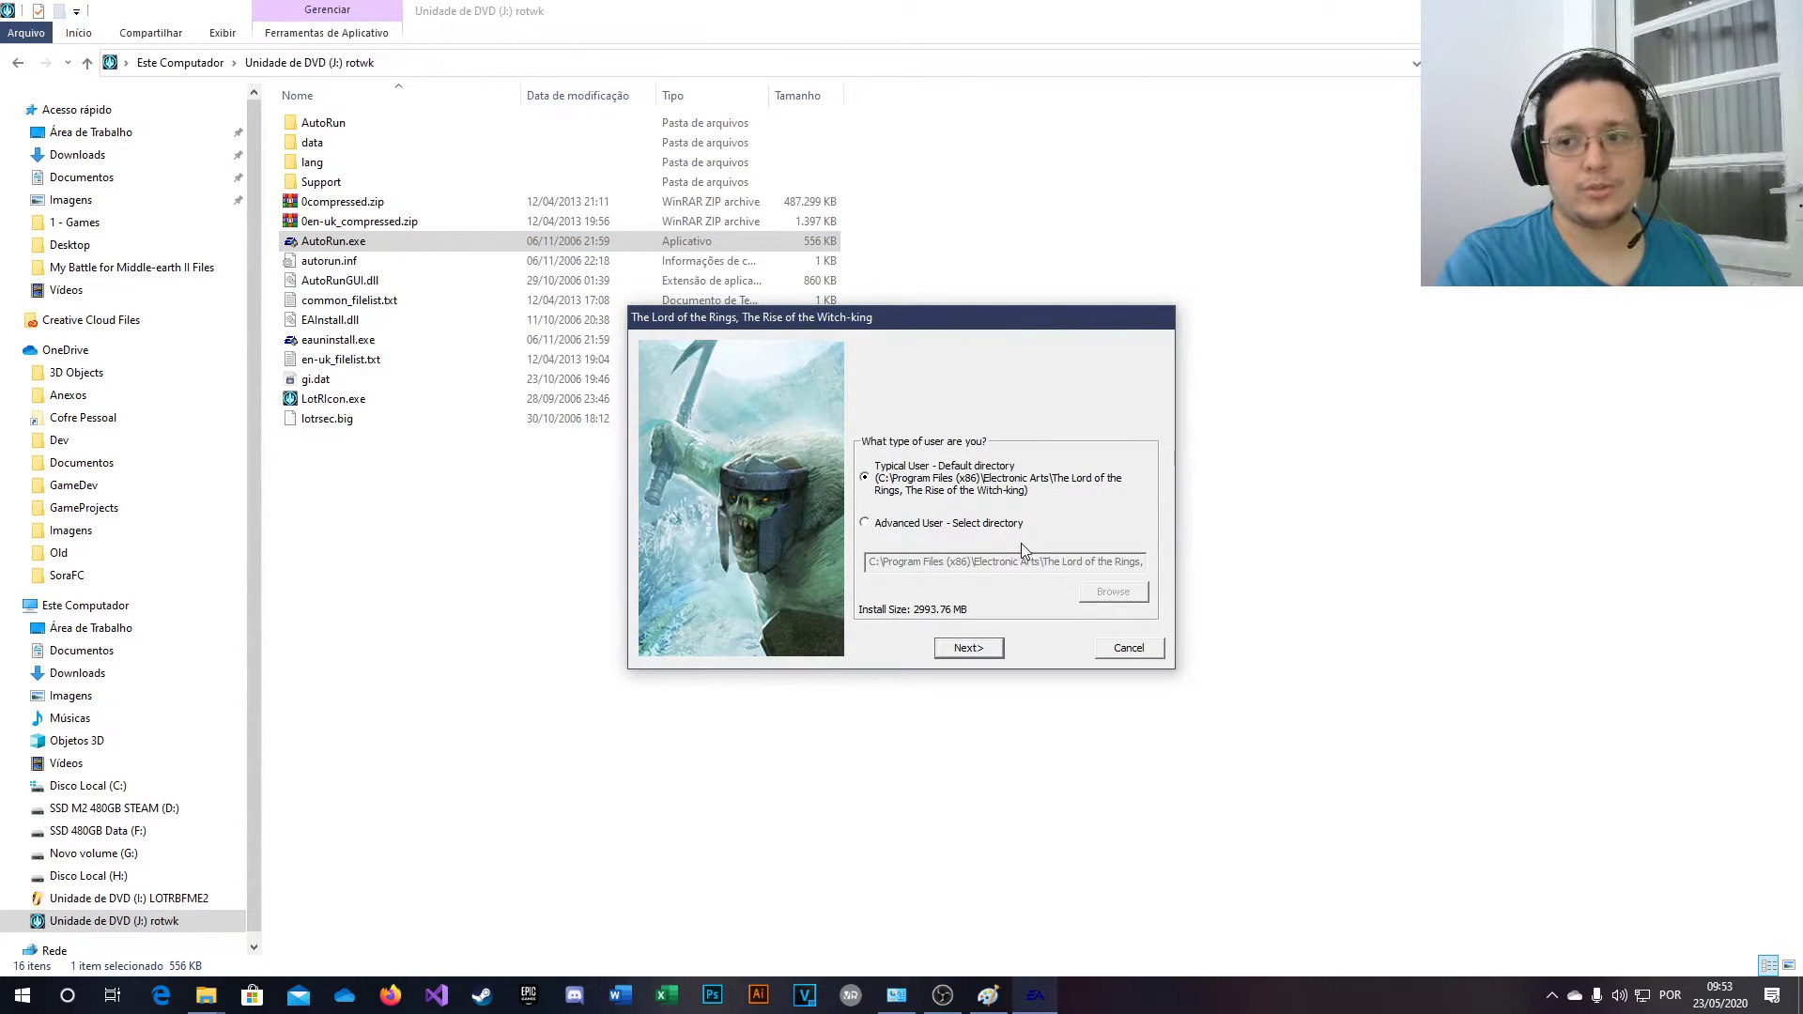
- Install to the default directory and allow the game through the firewall
{"action": "left_click", "coordinate": [969, 649]}
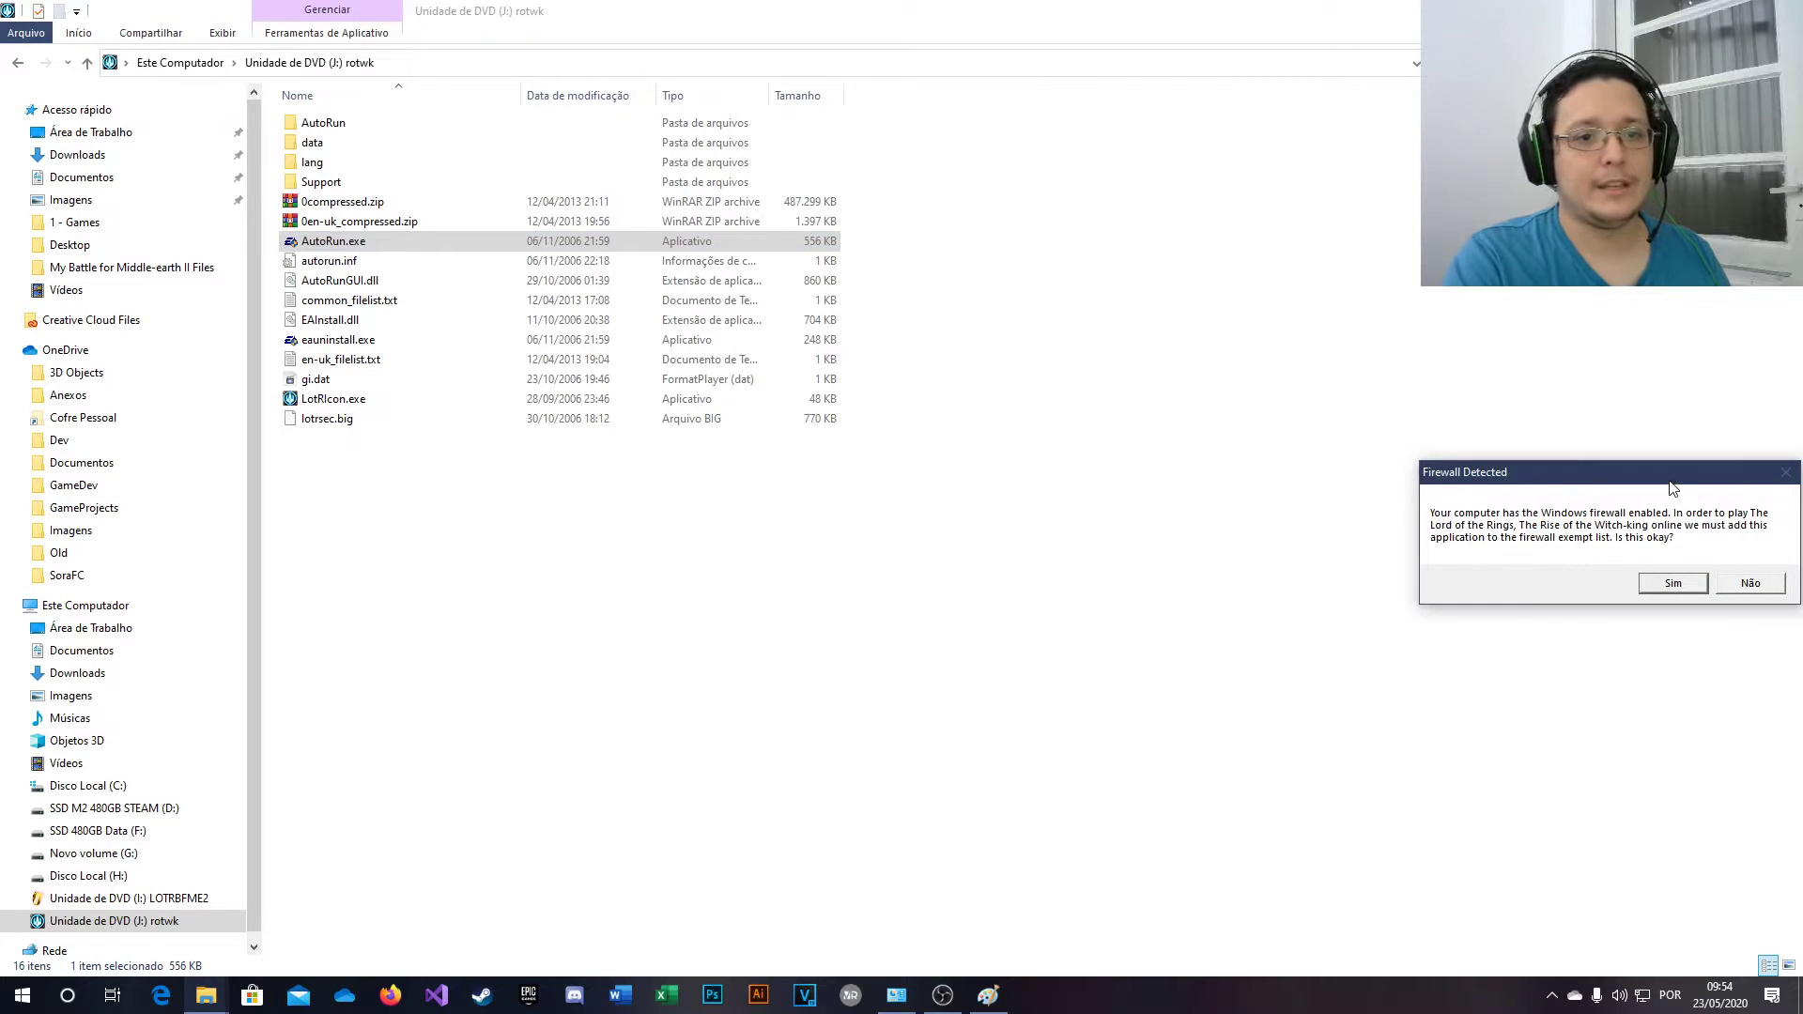
{"action": "left_click_drag", "start_coordinate": [1667, 476], "coordinate": [856, 518]}
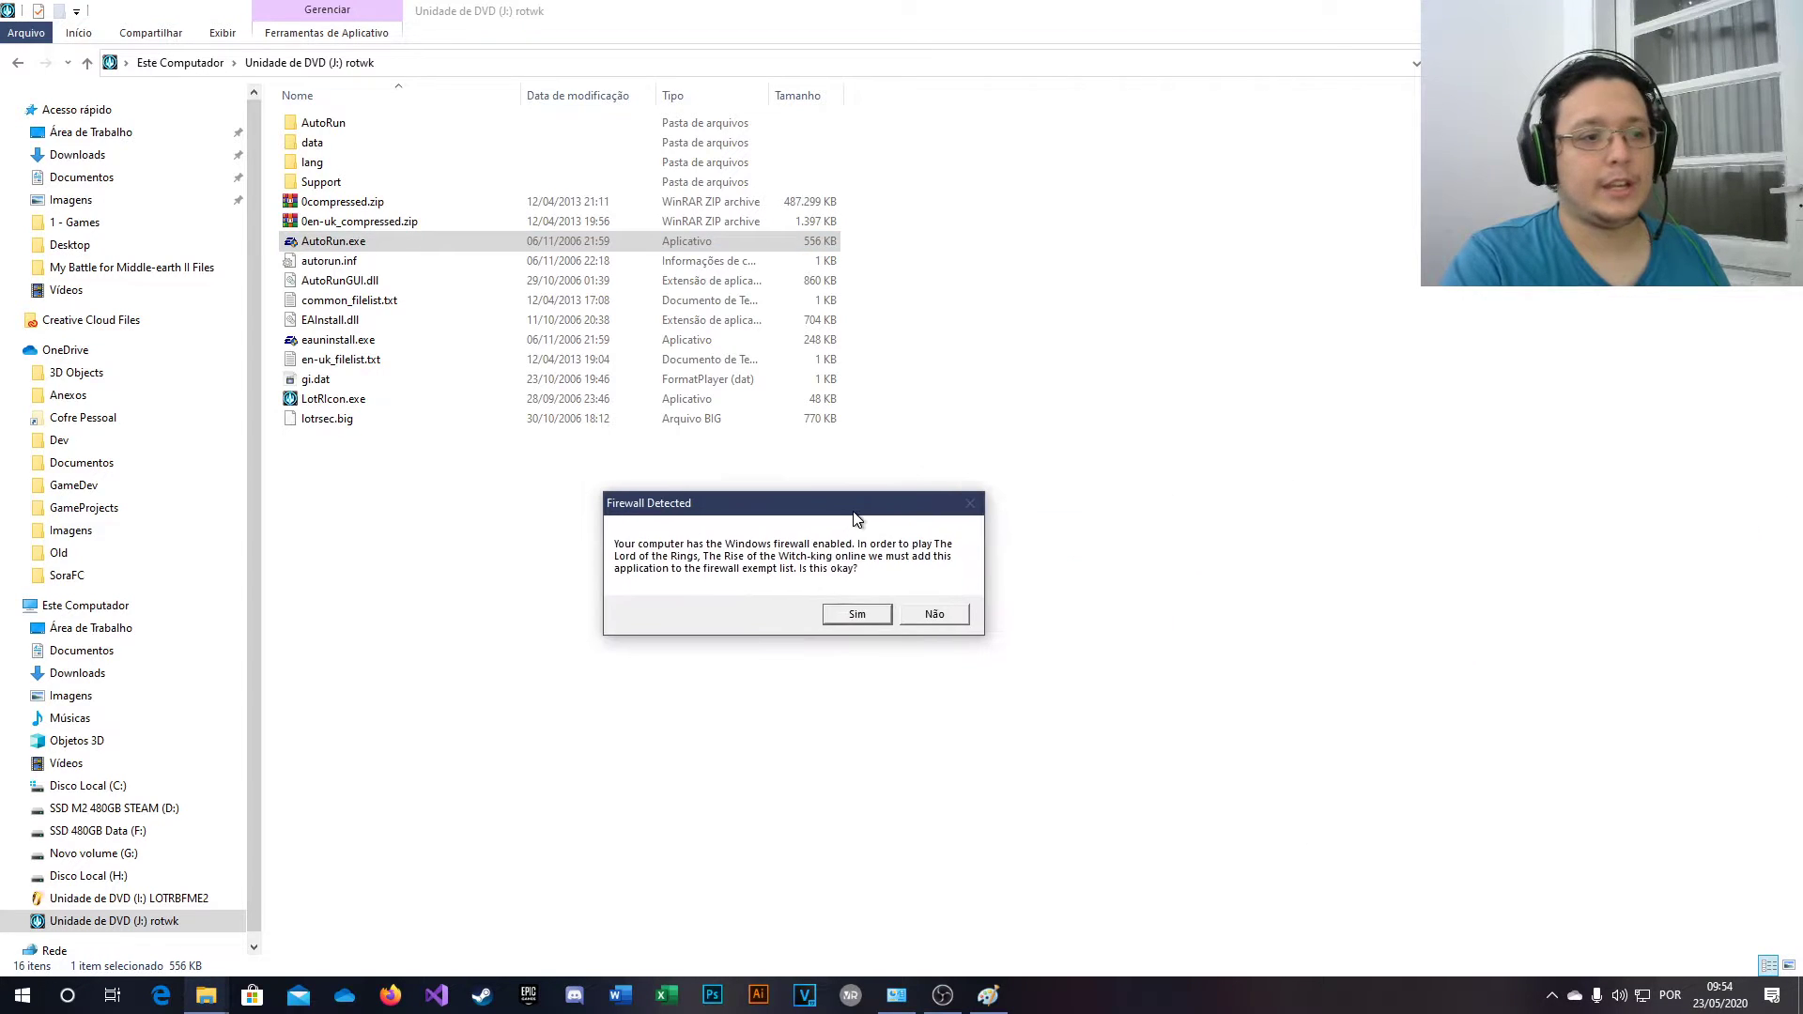
{"action": "left_click", "coordinate": [855, 616]}
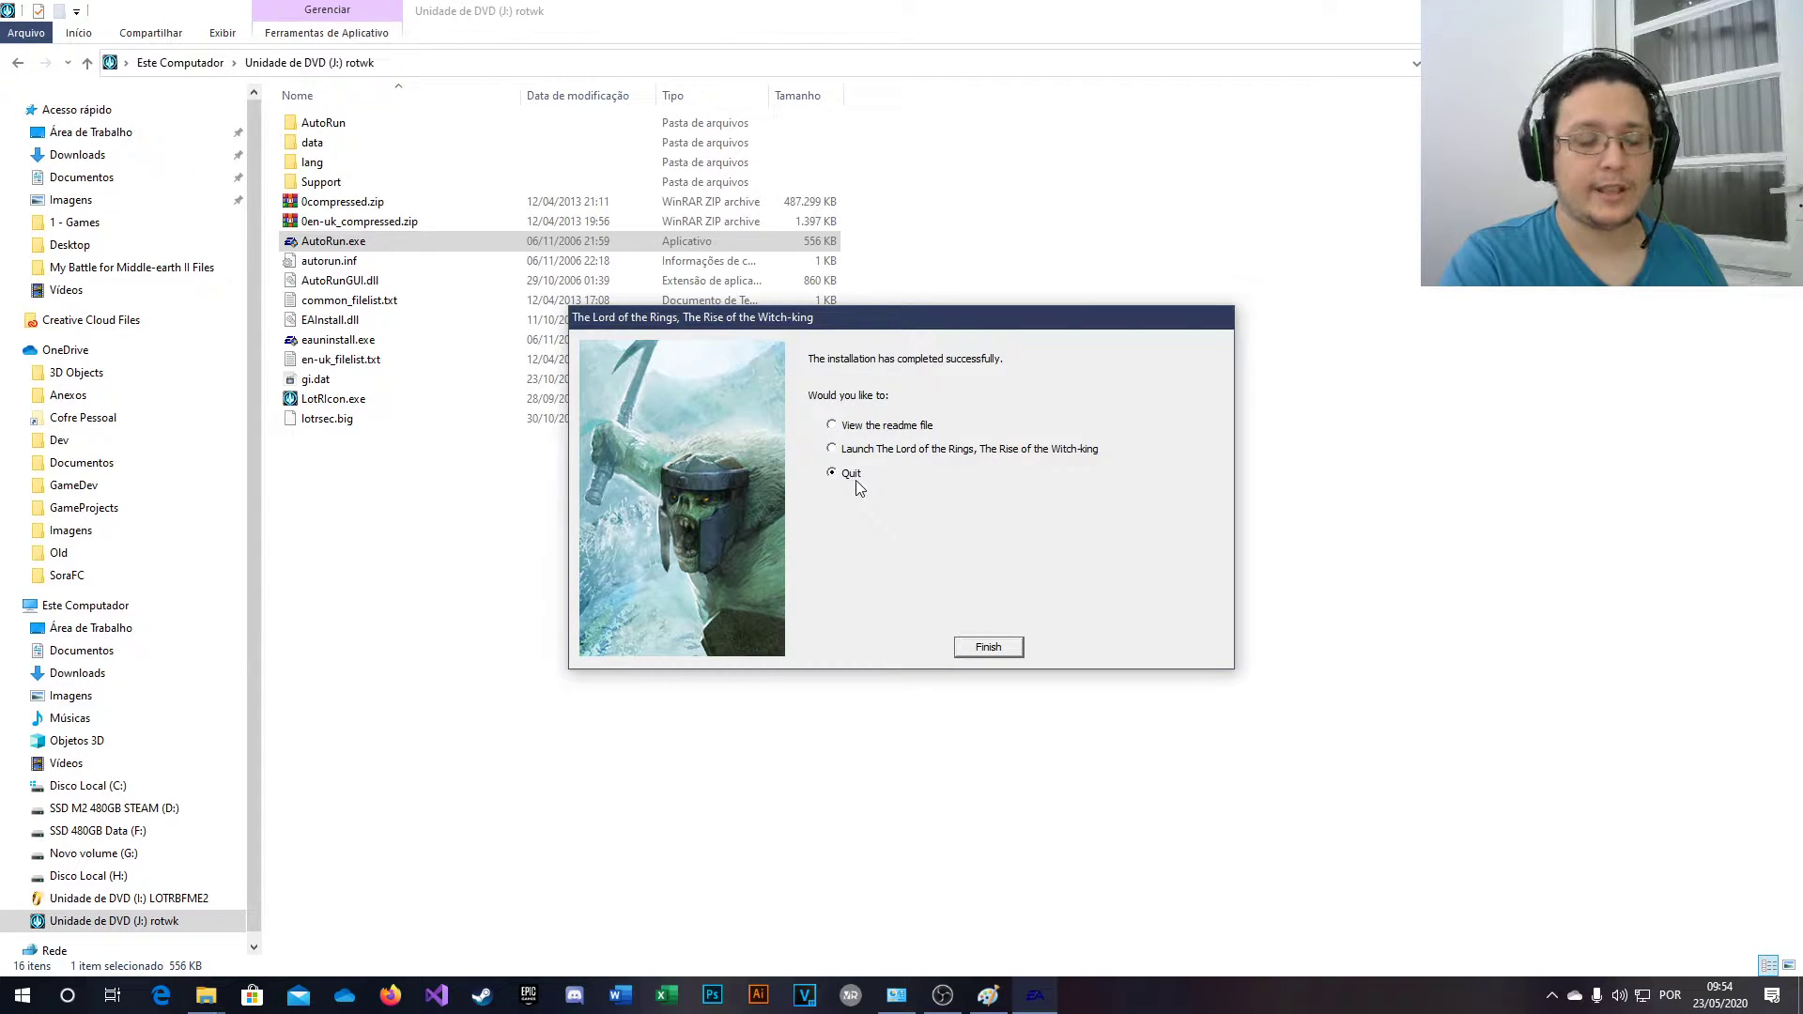
- Close the finished Rise of the Witch-king installer and return to the BFME2 installer folder
{"action": "left_click", "coordinate": [1001, 652]}
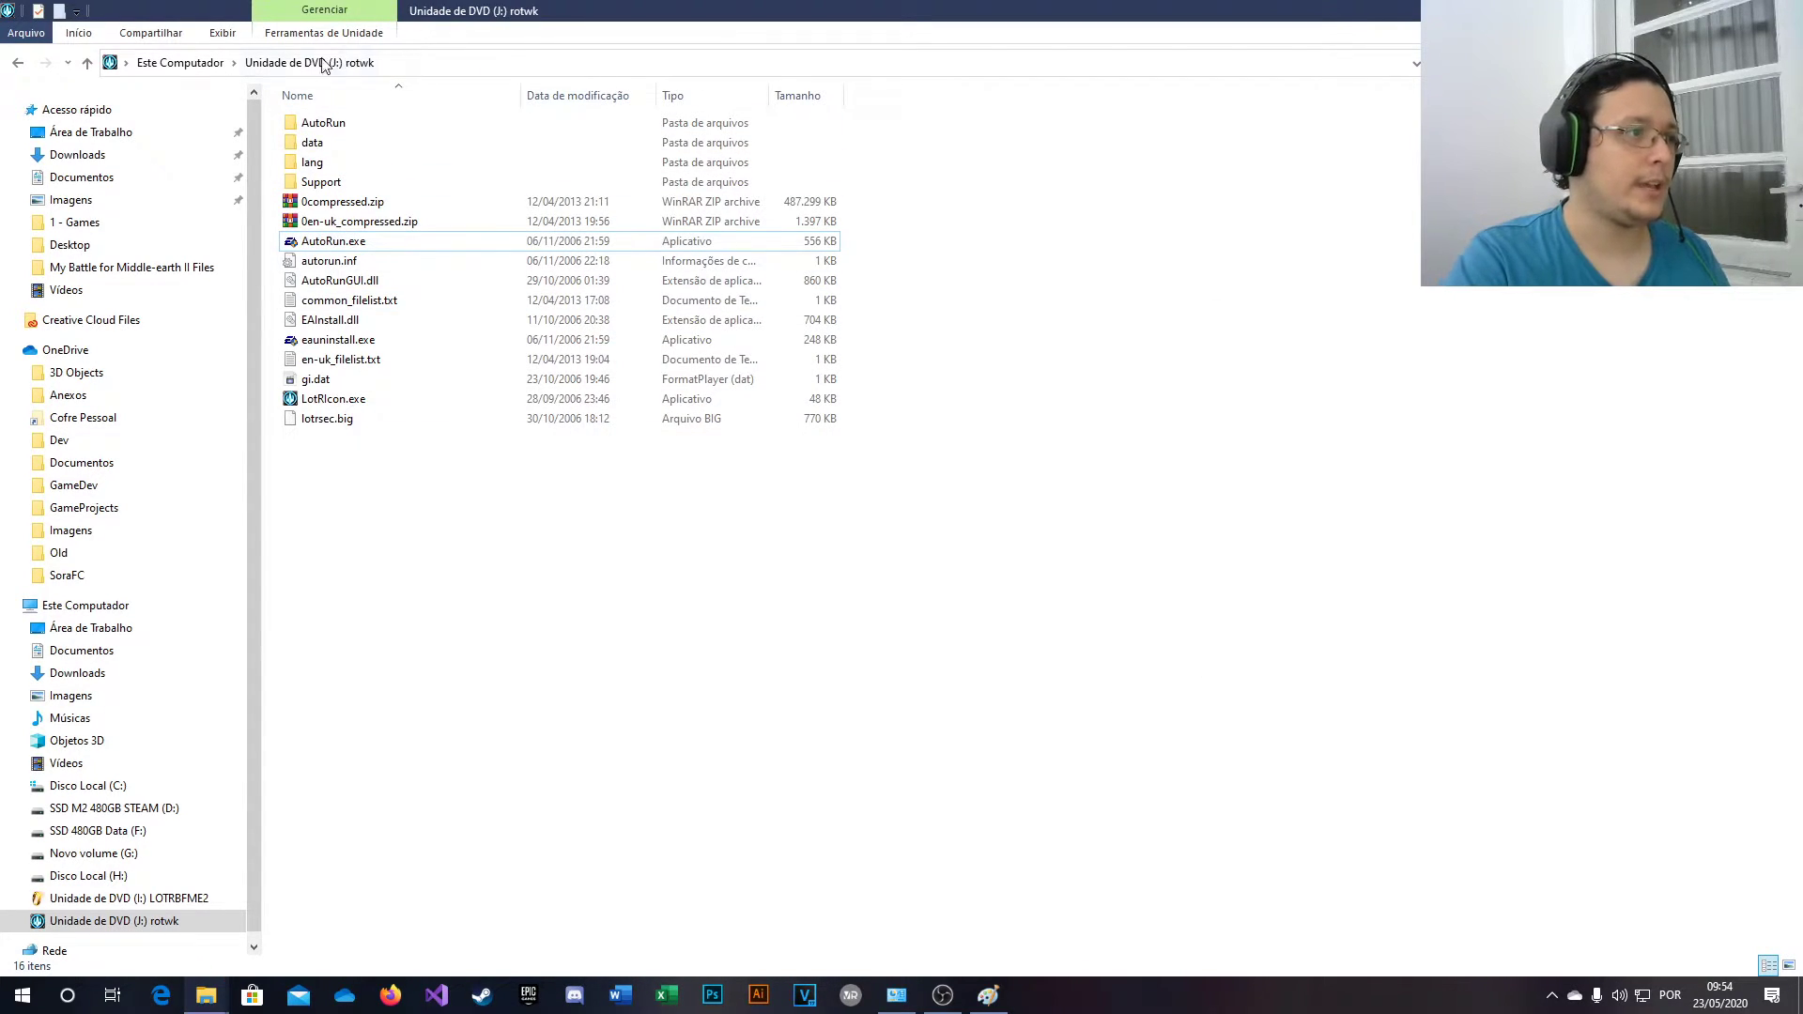
{"action": "left_click", "coordinate": [19, 62]}
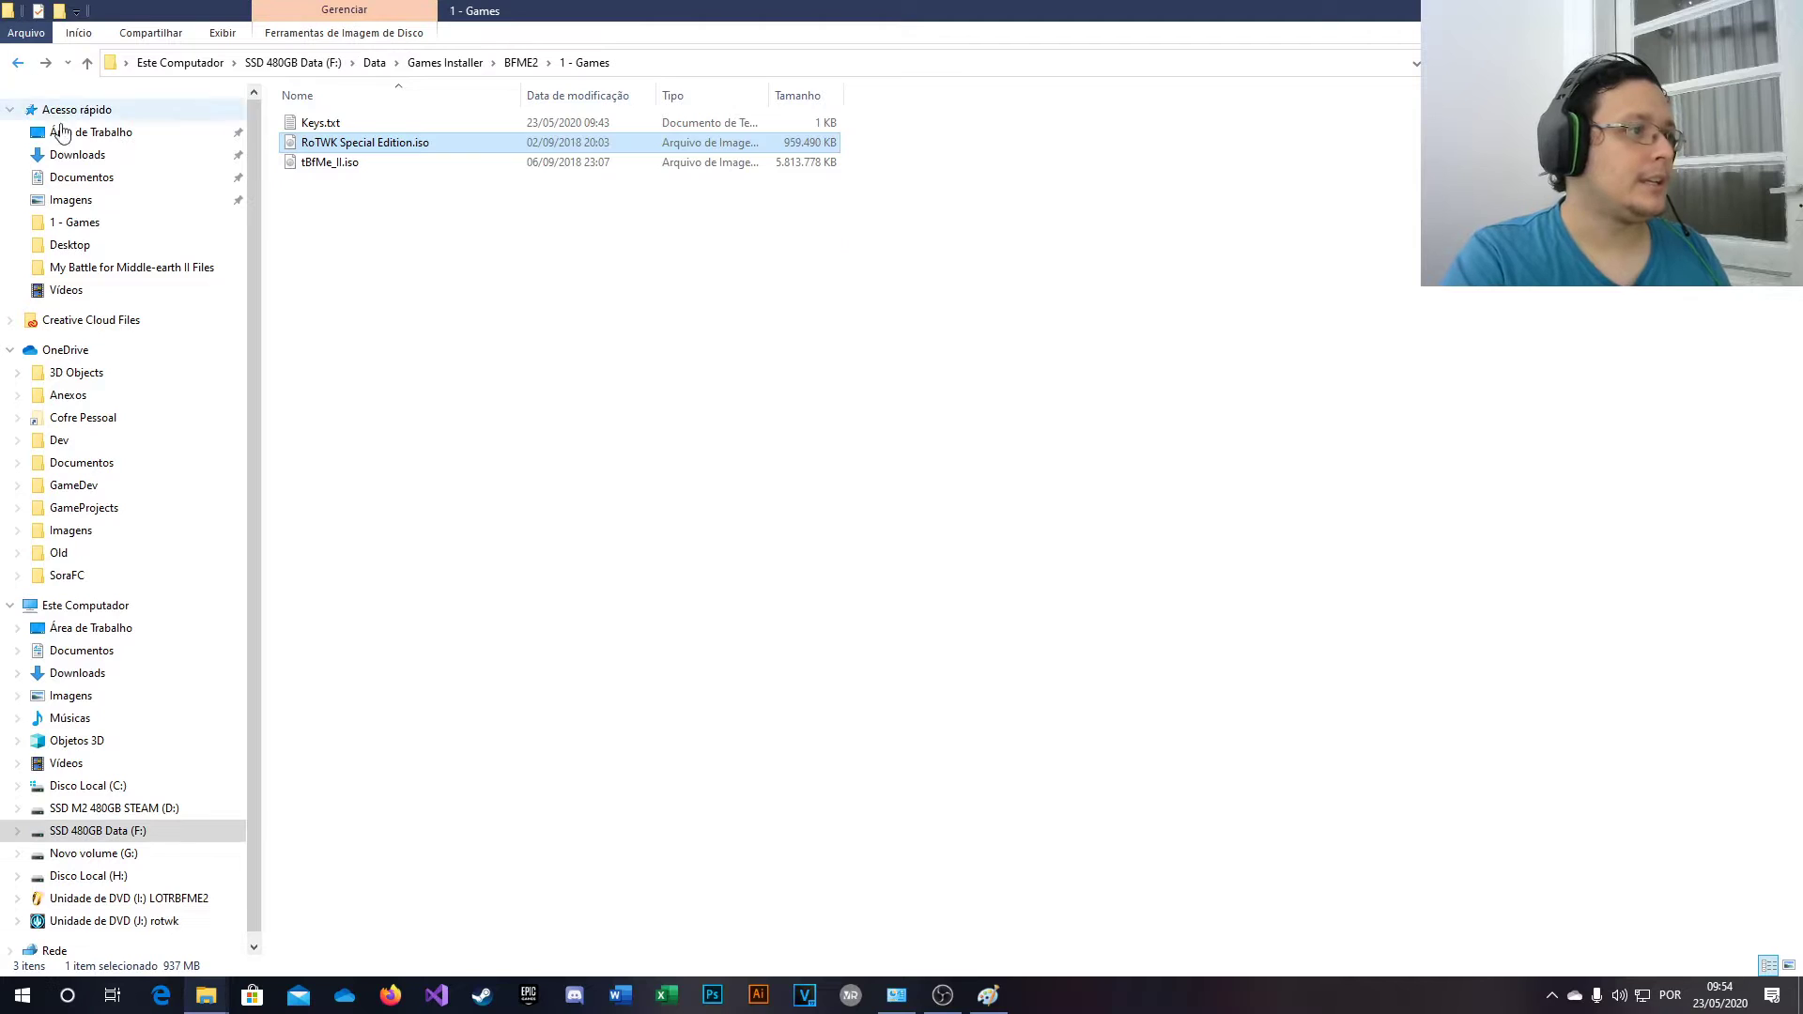
{"action": "left_click", "coordinate": [521, 62]}
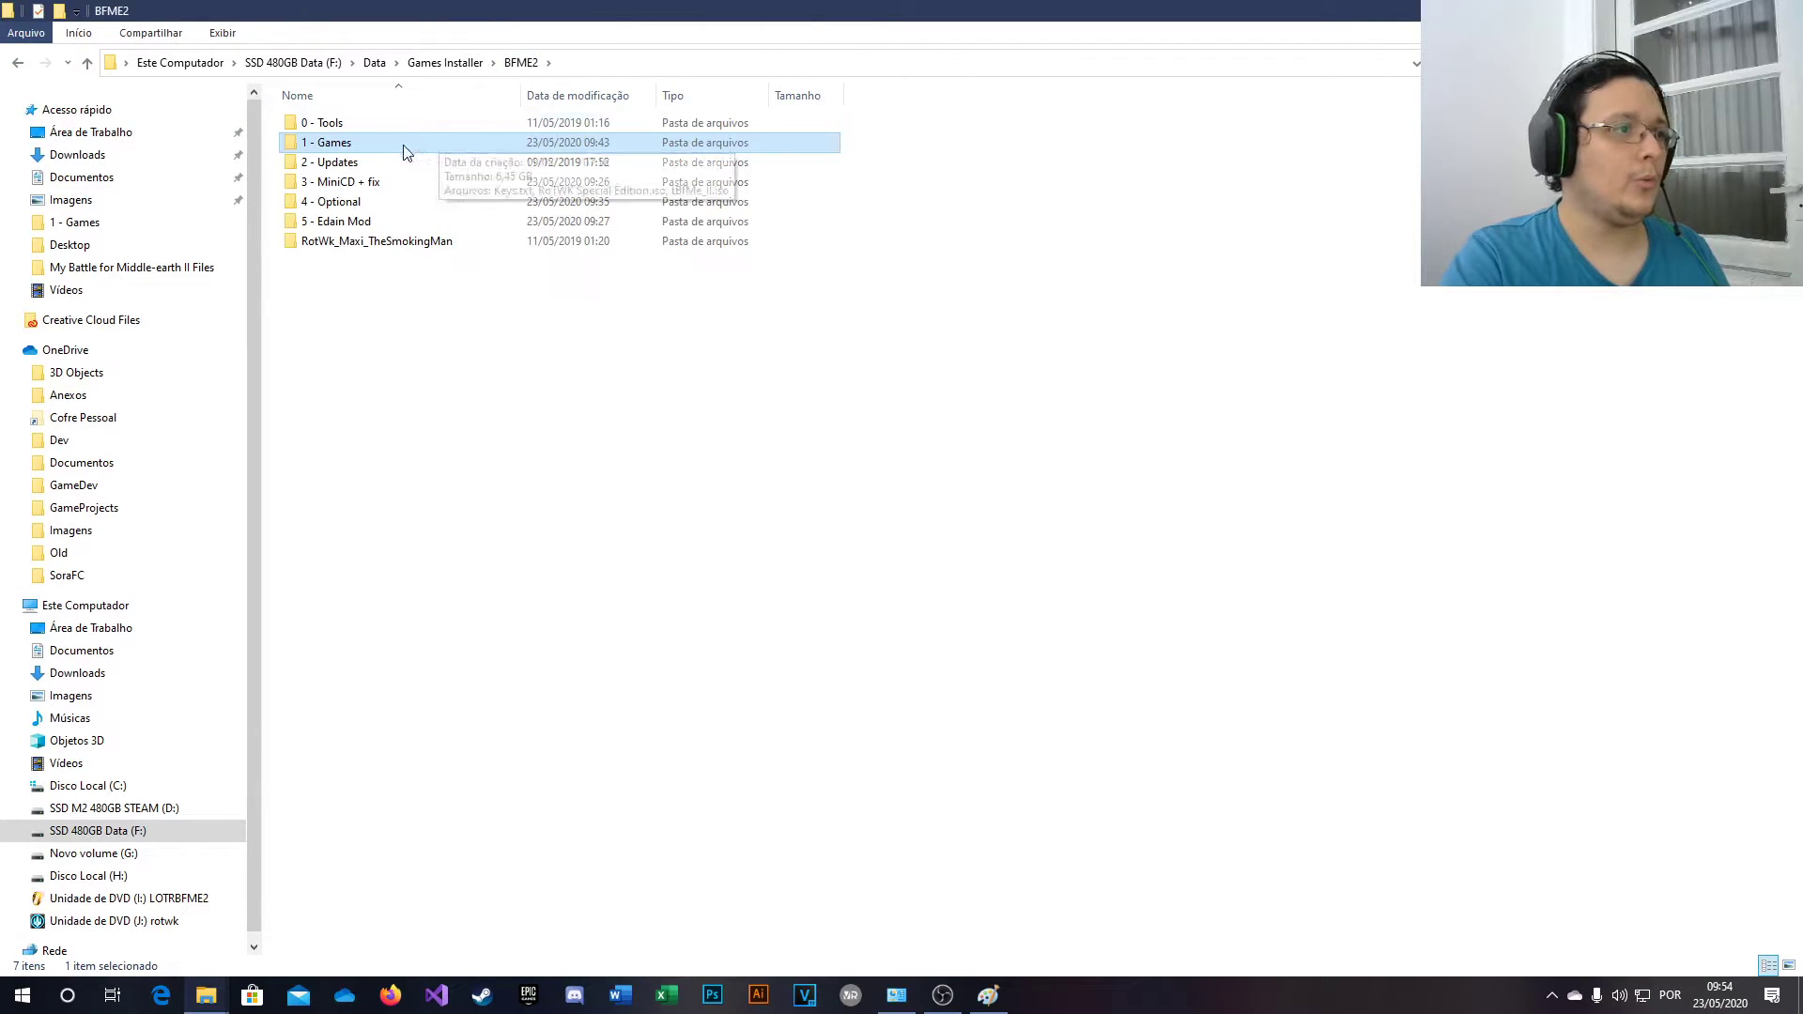
- Look over the 0 - Tools, 2 - Updates and RotWk_Maxi_TheSmokingMan folders, ending on 2 - Updates
{"action": "left_click", "coordinate": [325, 127]}
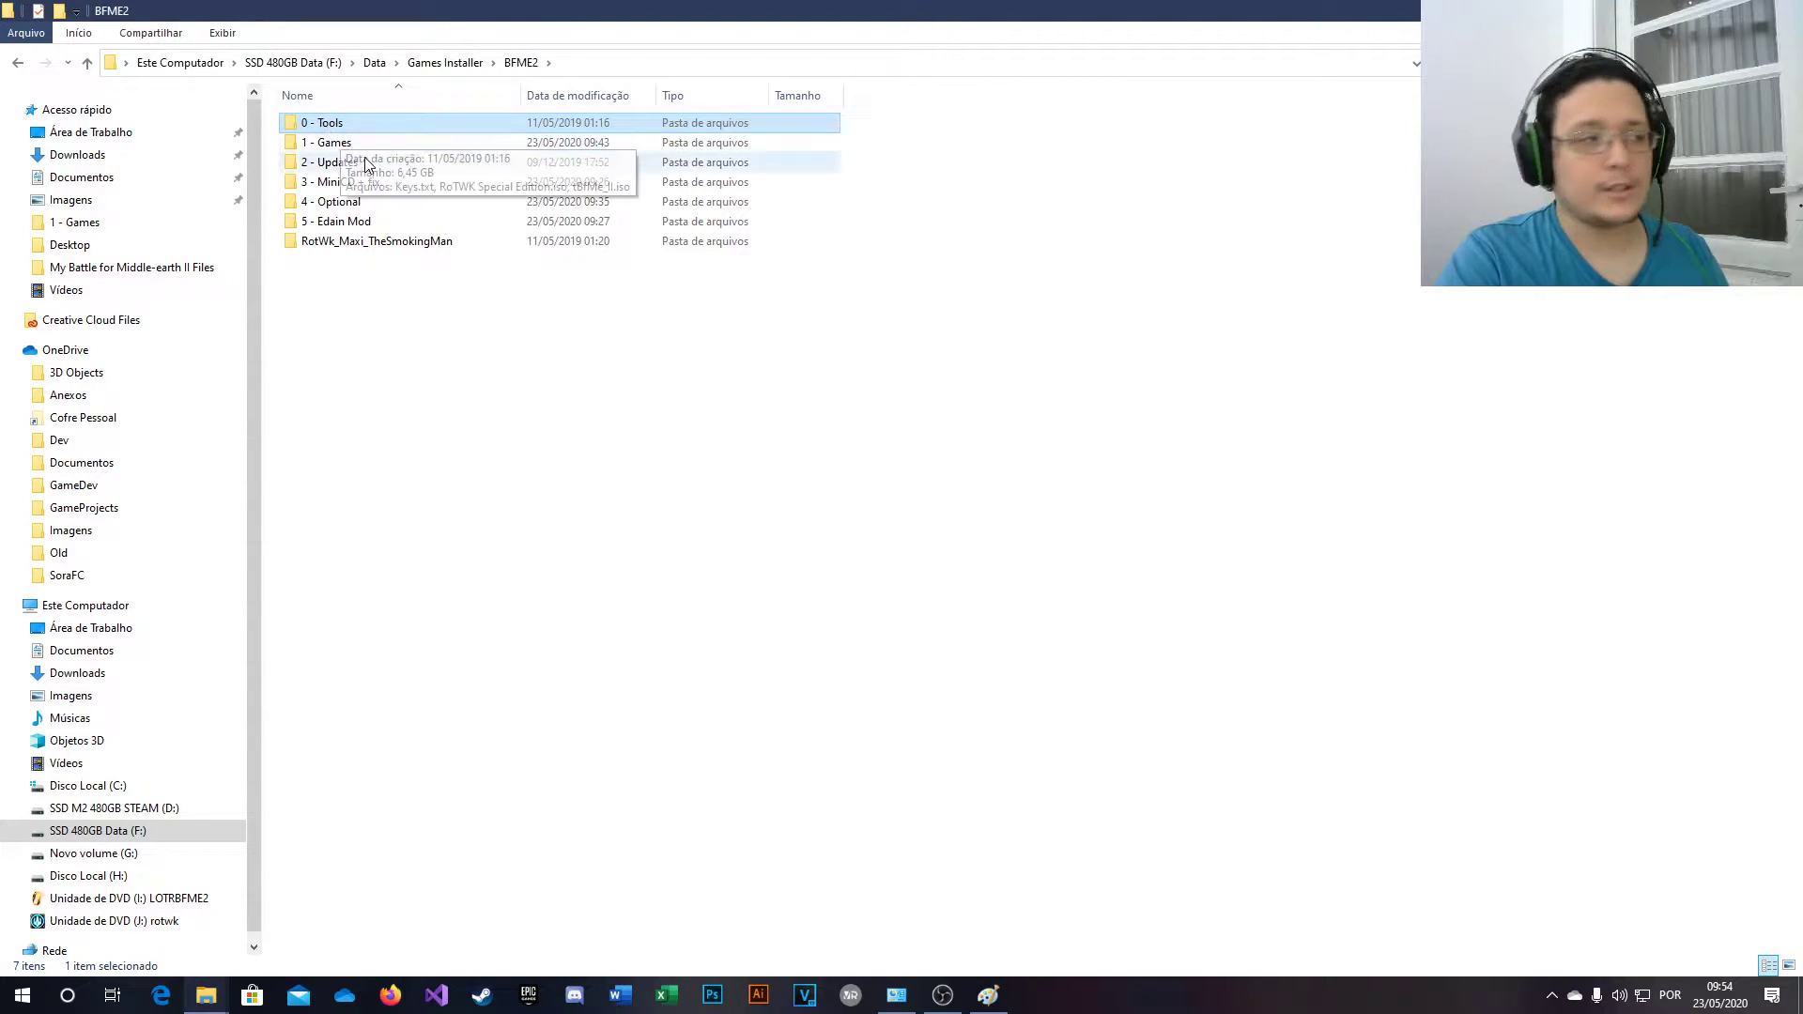
{"action": "left_click", "coordinate": [341, 162]}
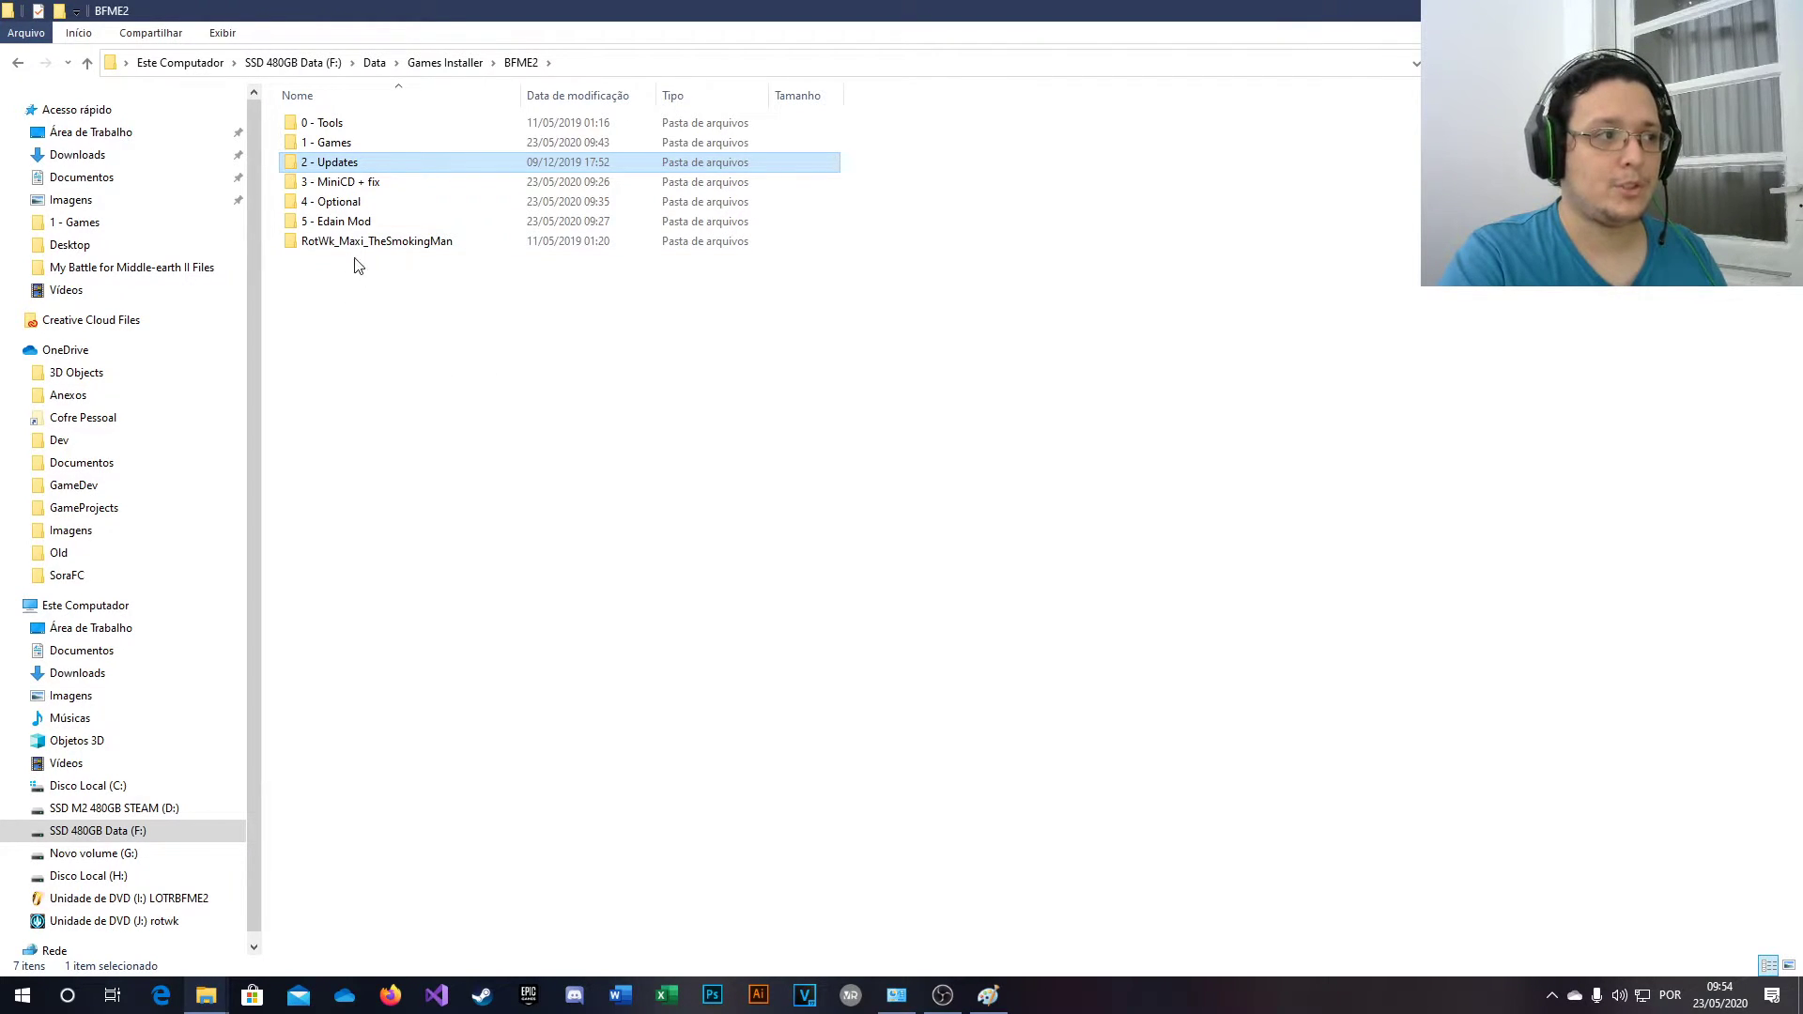
{"action": "left_click", "coordinate": [313, 246]}
{"action": "left_click", "coordinate": [373, 328]}
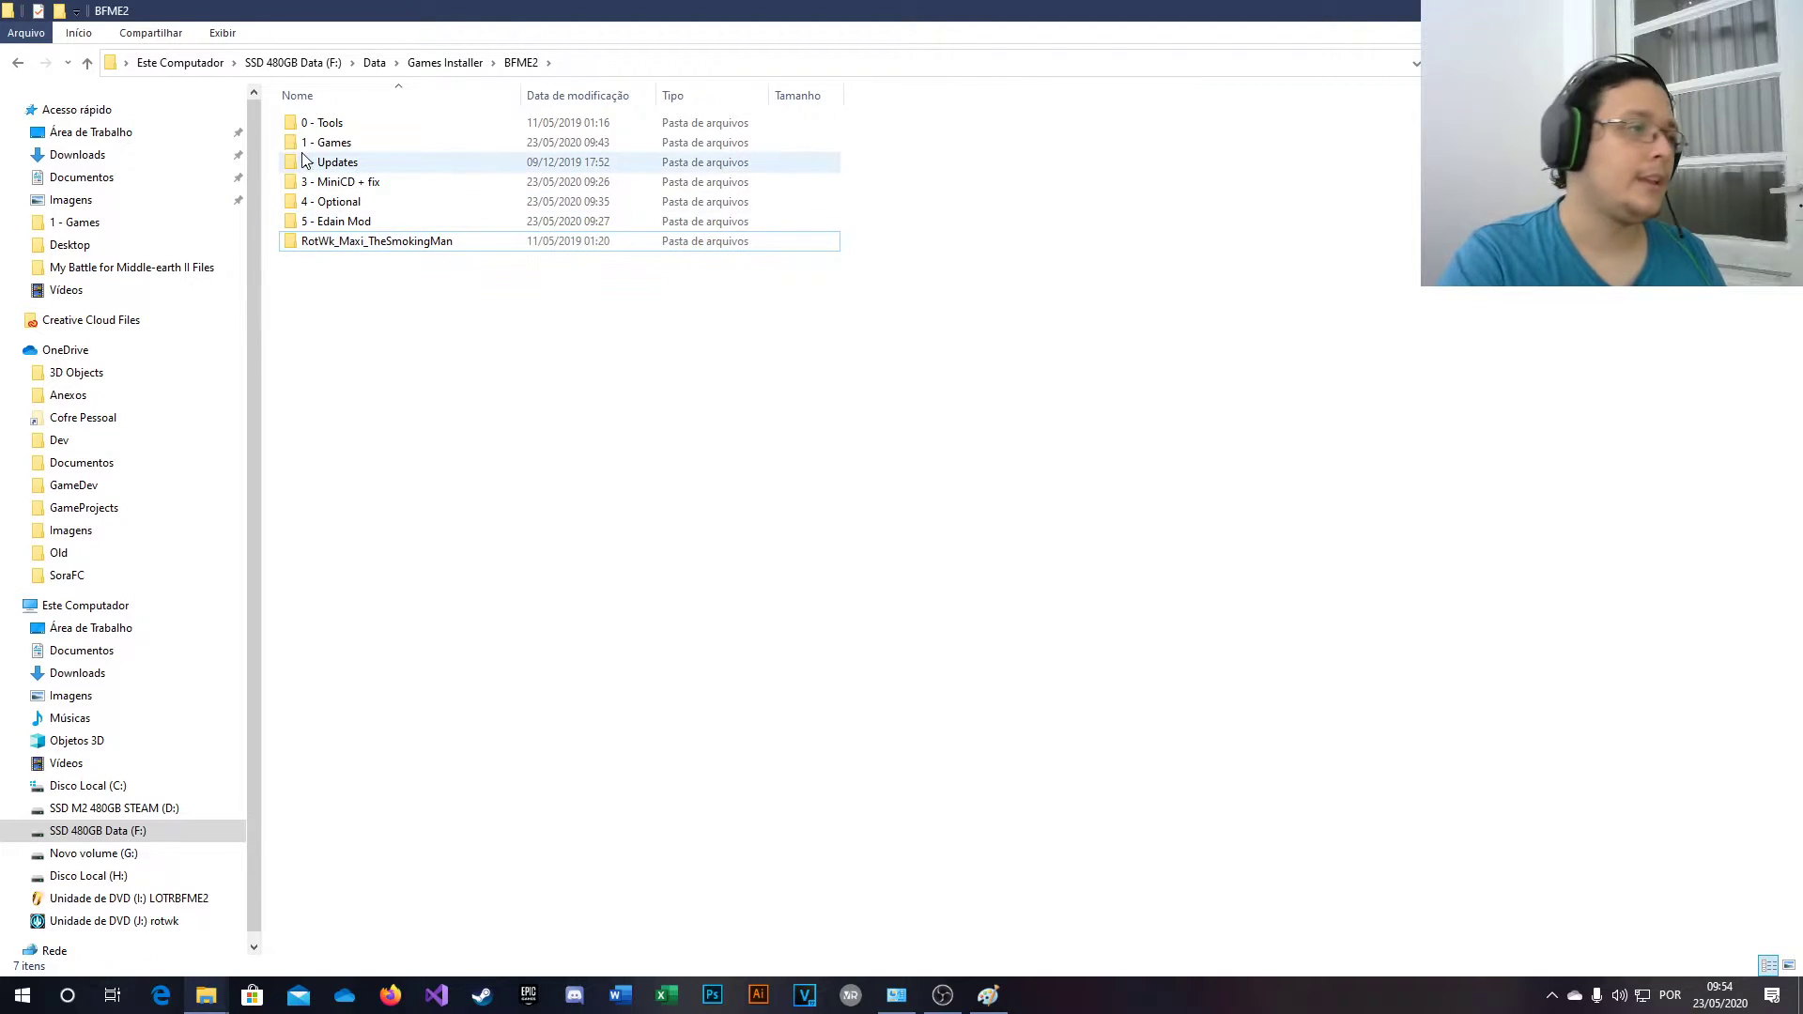
{"action": "left_click", "coordinate": [306, 169]}
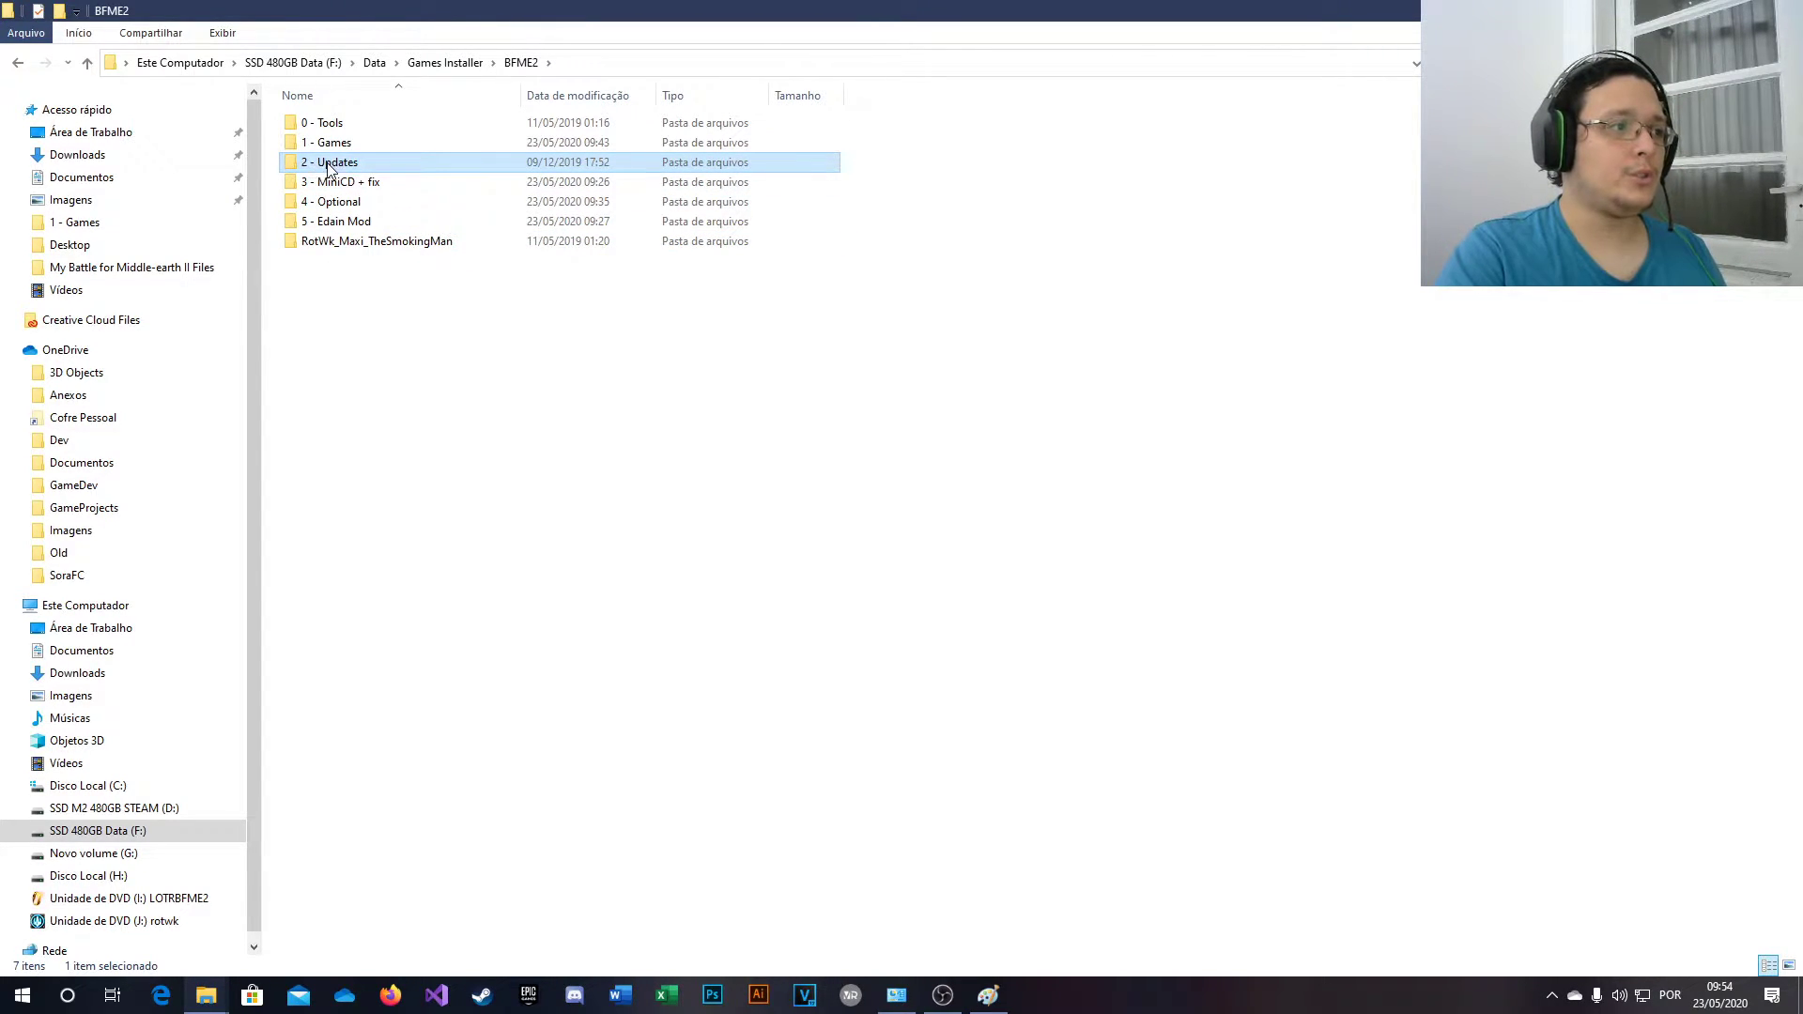
- Open 2 - Updates, apply the BFME II 65542 patch, and dismiss its success message
{"action": "double_click", "coordinate": [311, 167]}
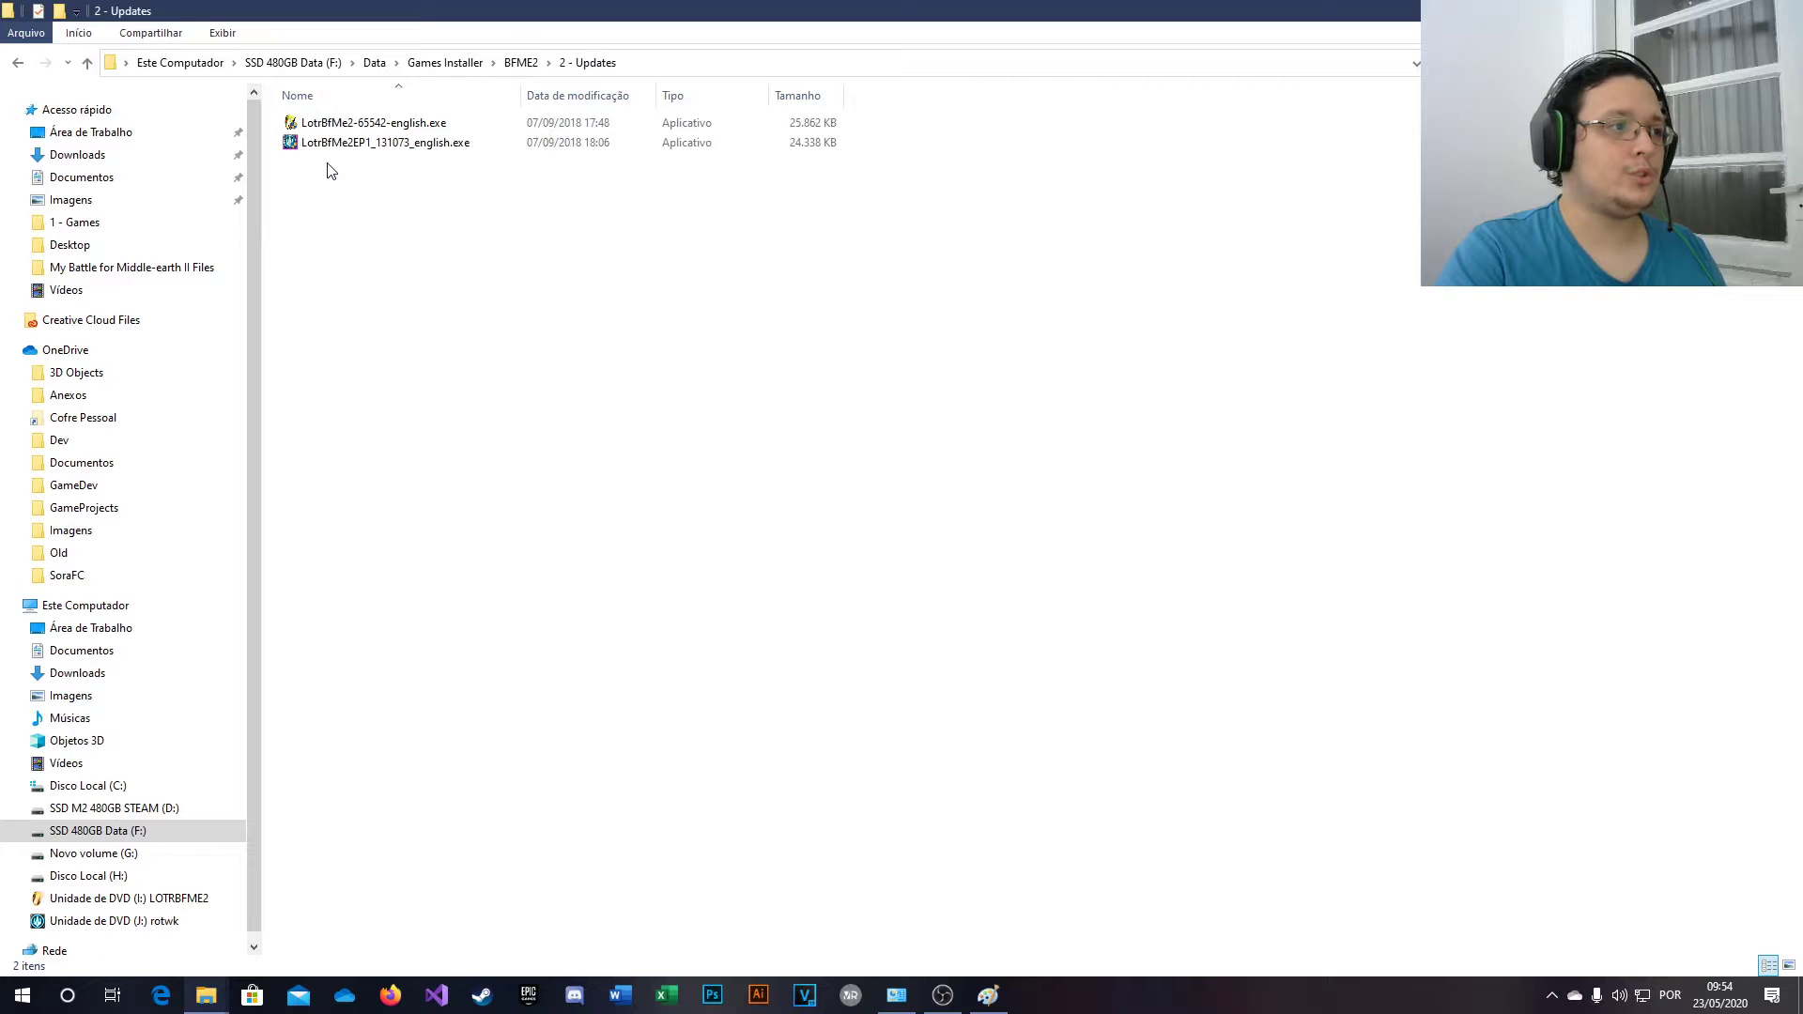
{"action": "left_click", "coordinate": [403, 128]}
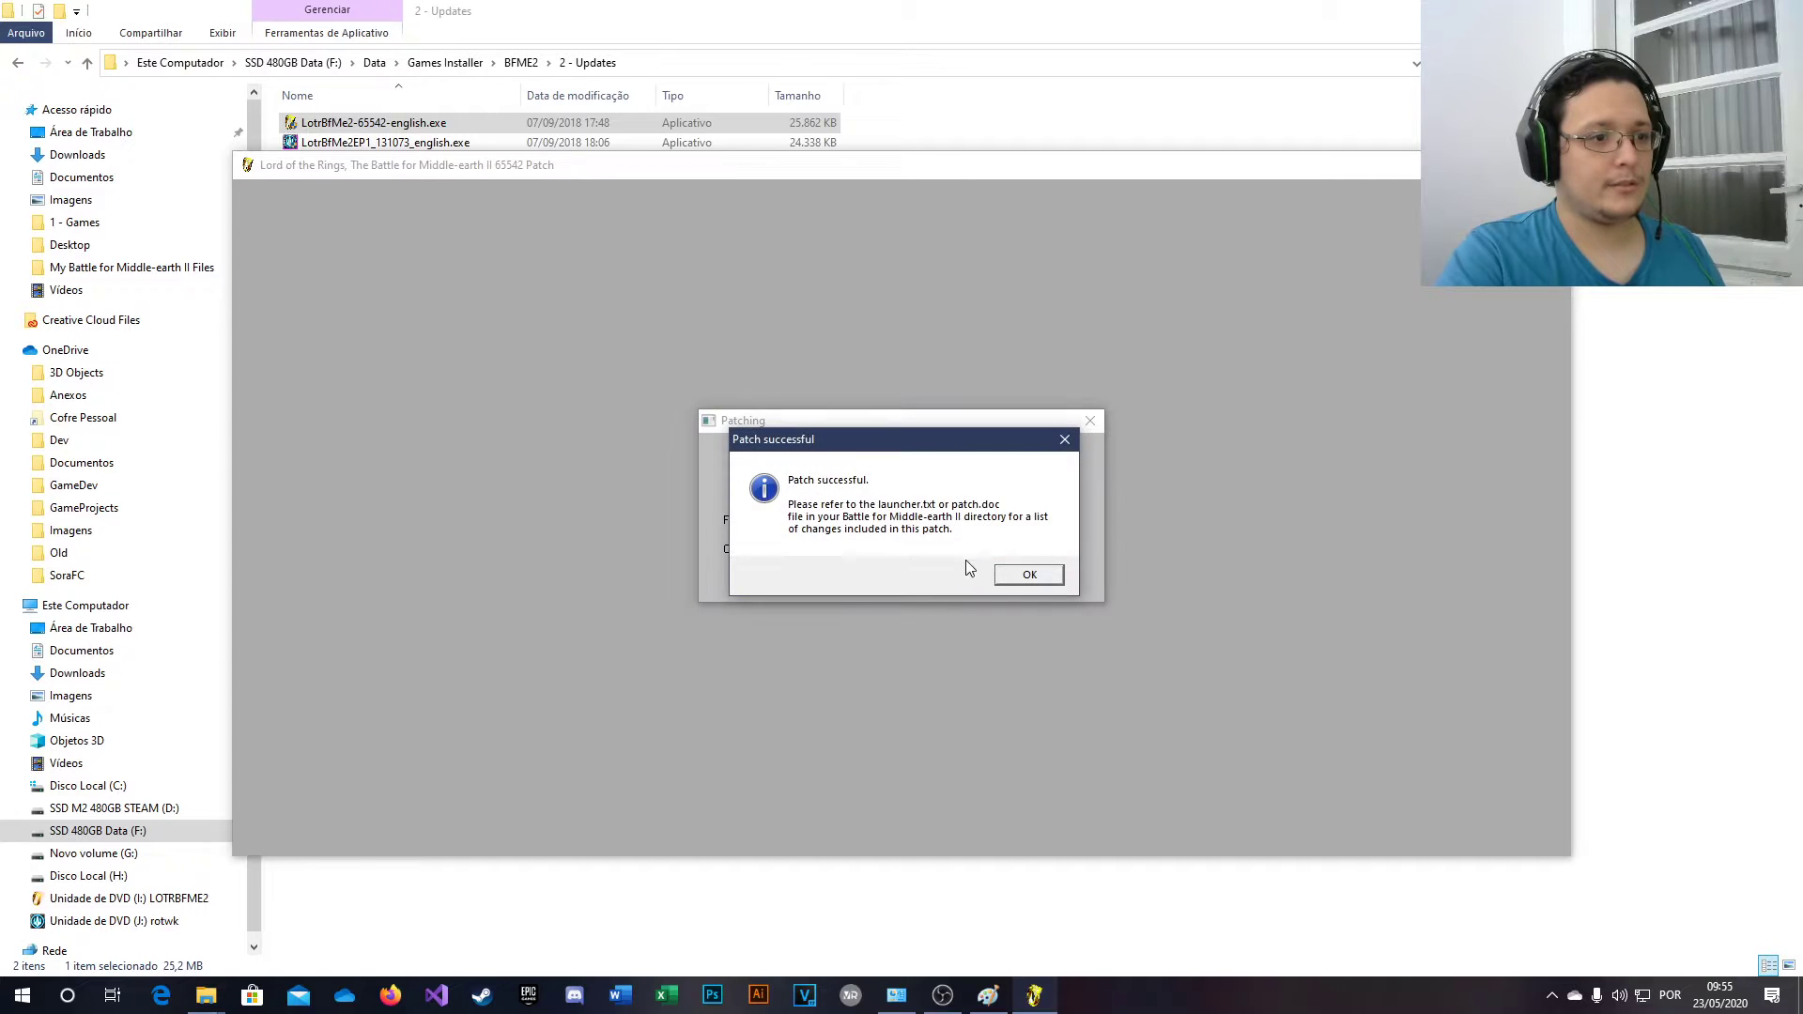
{"action": "left_click", "coordinate": [1030, 577]}
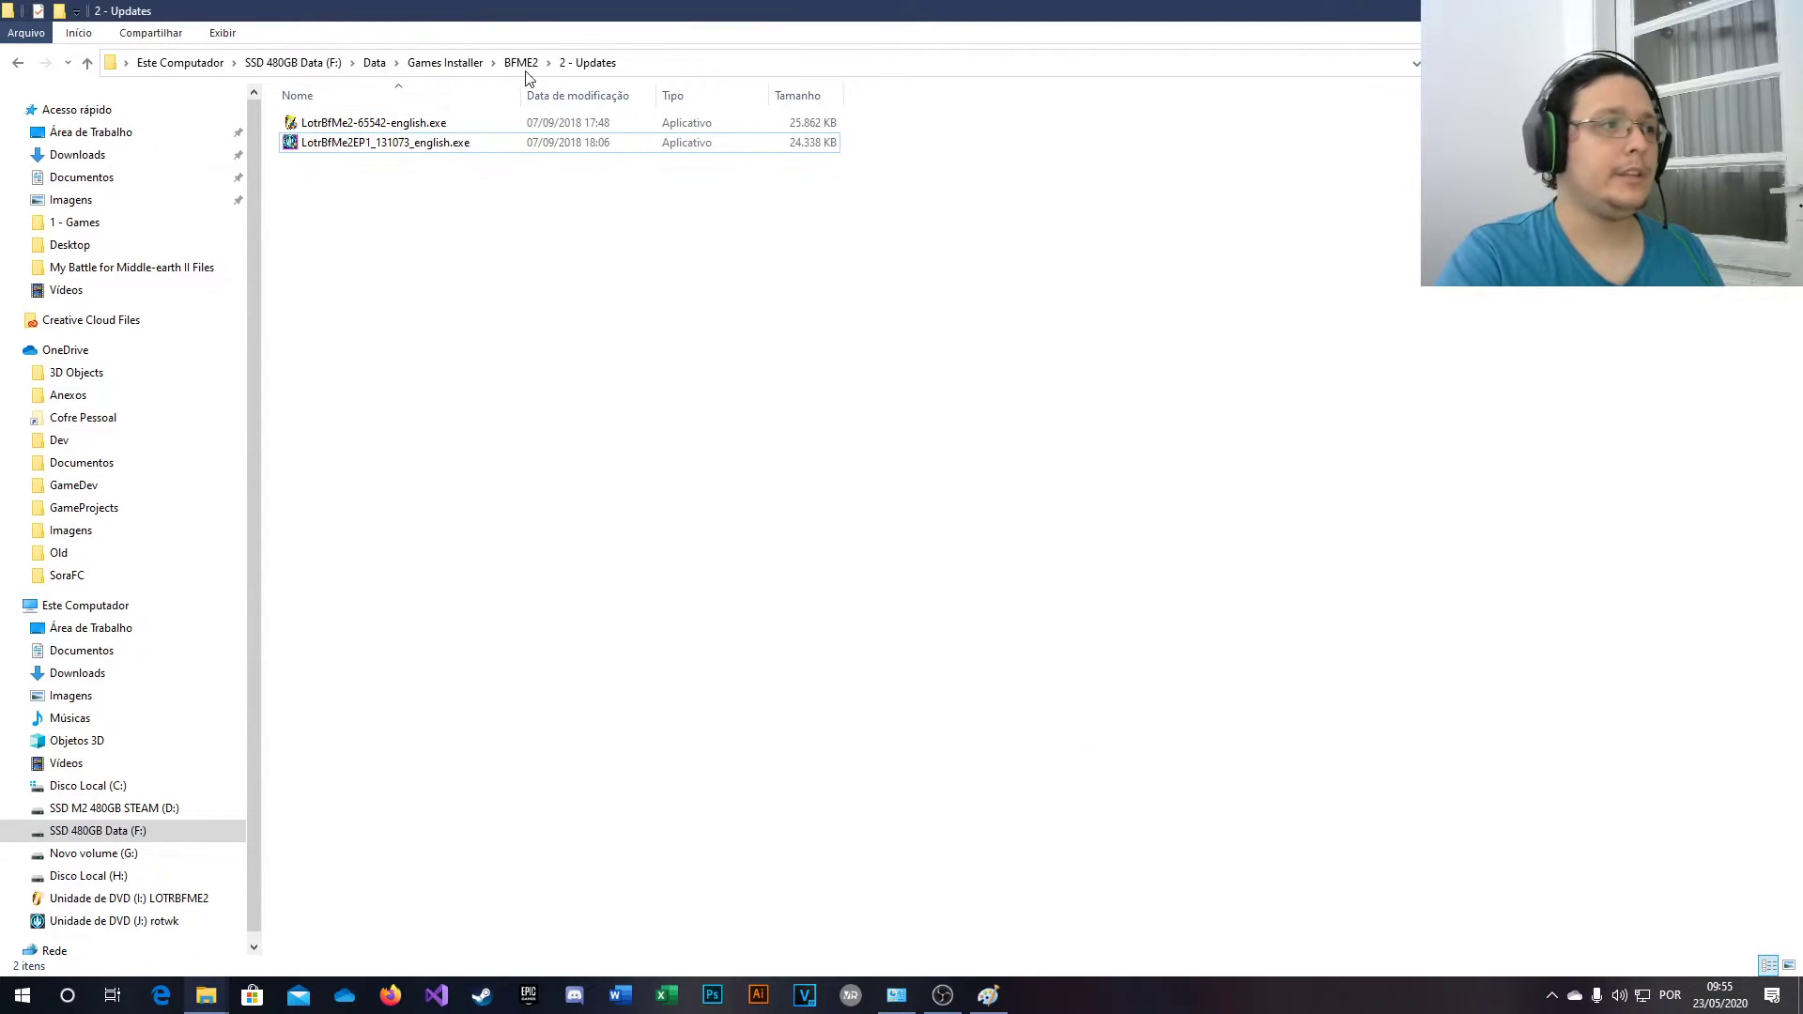
- Go up to BFME2 and open the 3 - MiniCD + fix folder
{"action": "left_click", "coordinate": [520, 62]}
{"action": "left_click", "coordinate": [402, 187]}
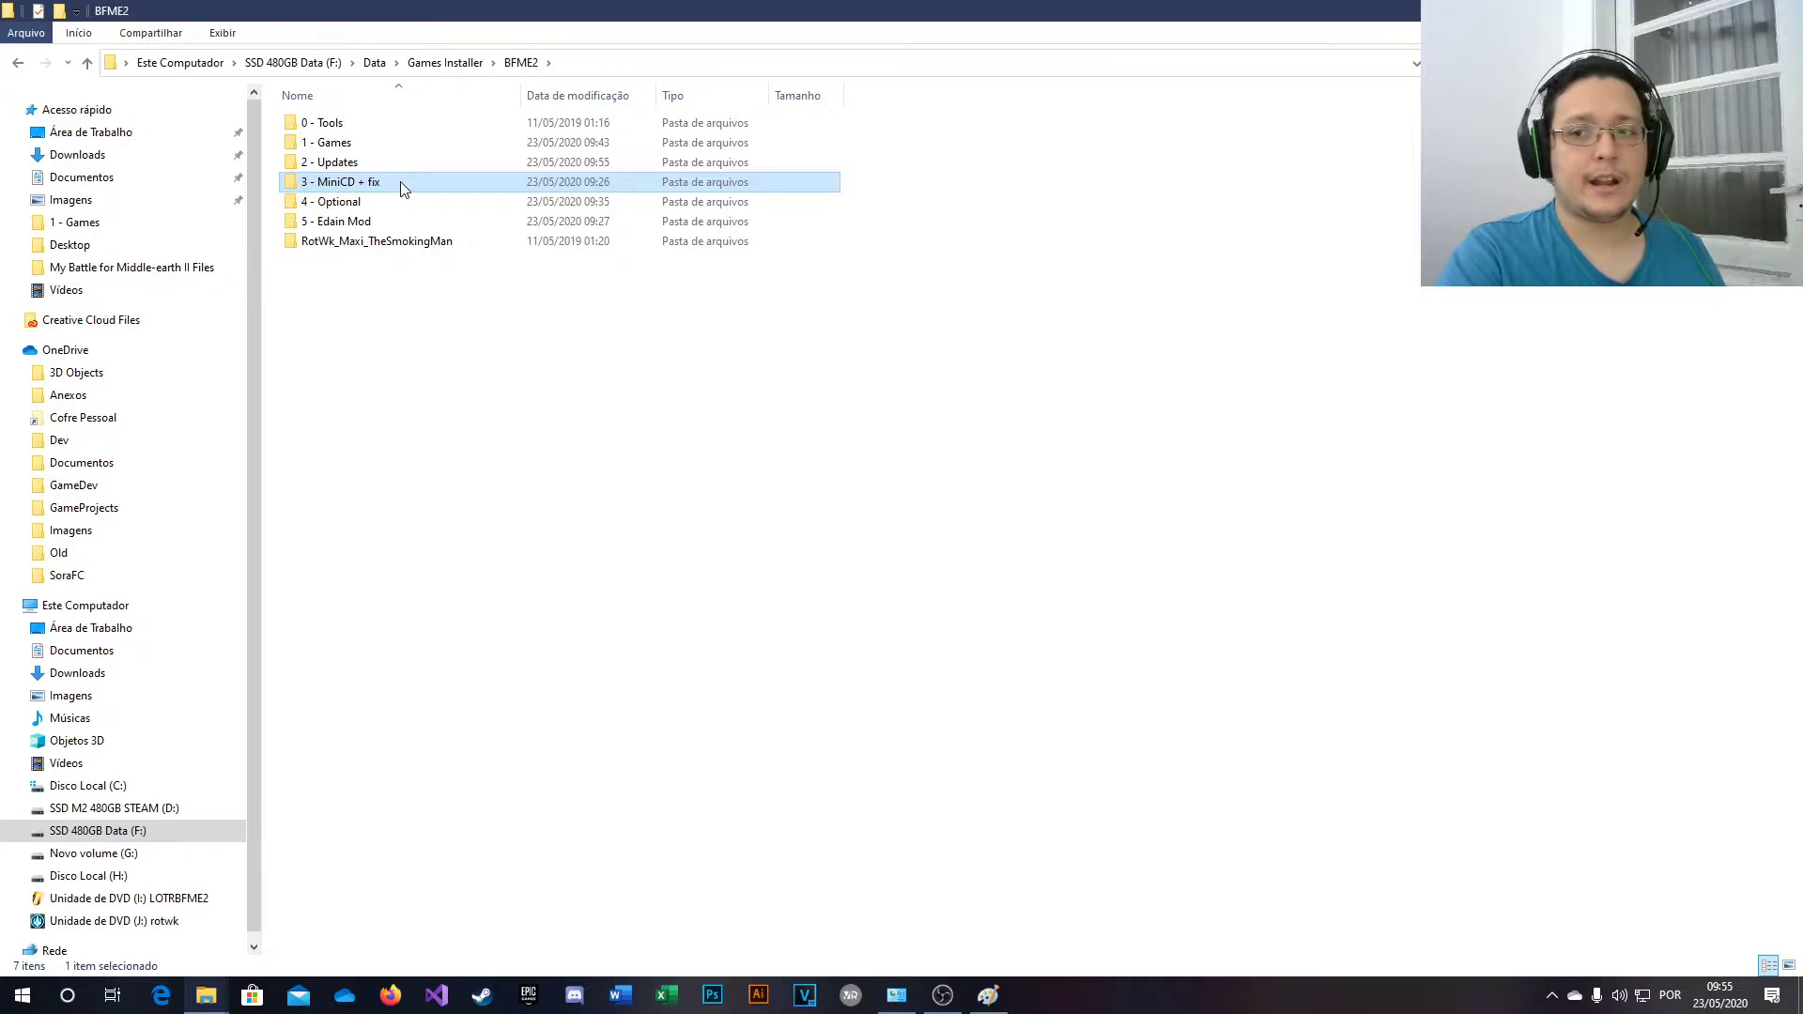
{"action": "left_click", "coordinate": [519, 306]}
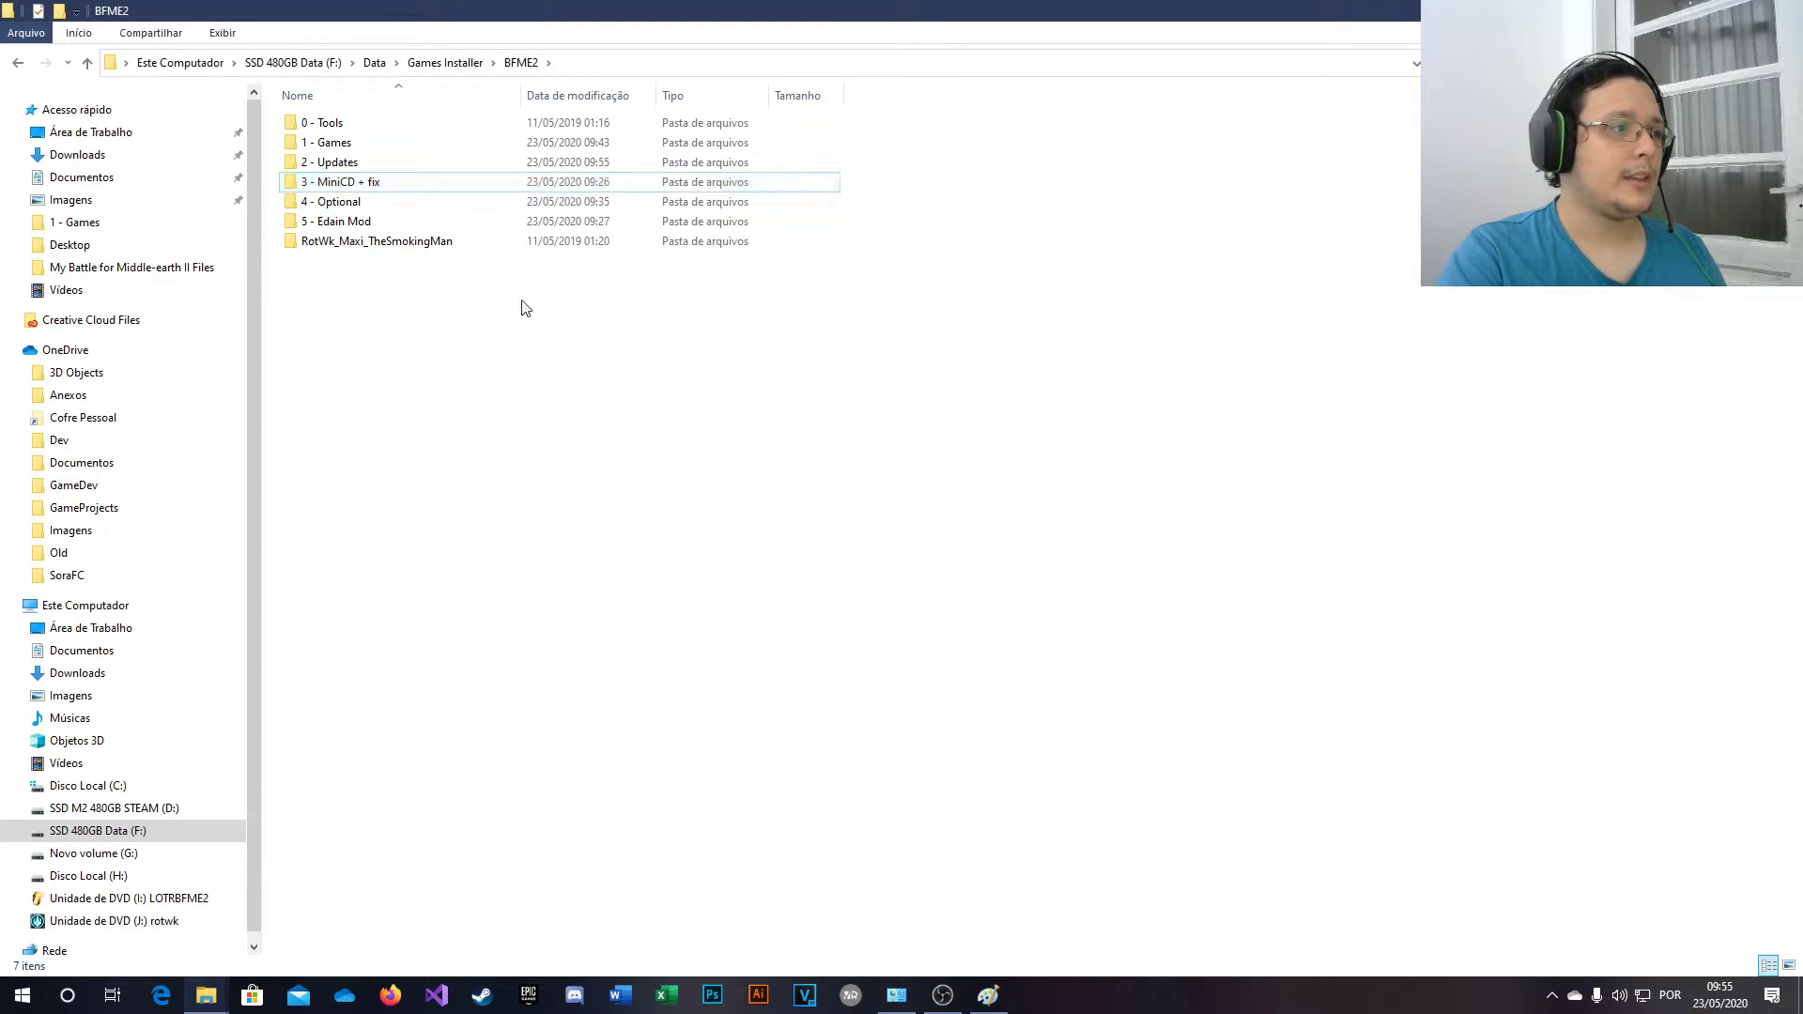
{"action": "double_click", "coordinate": [355, 186]}
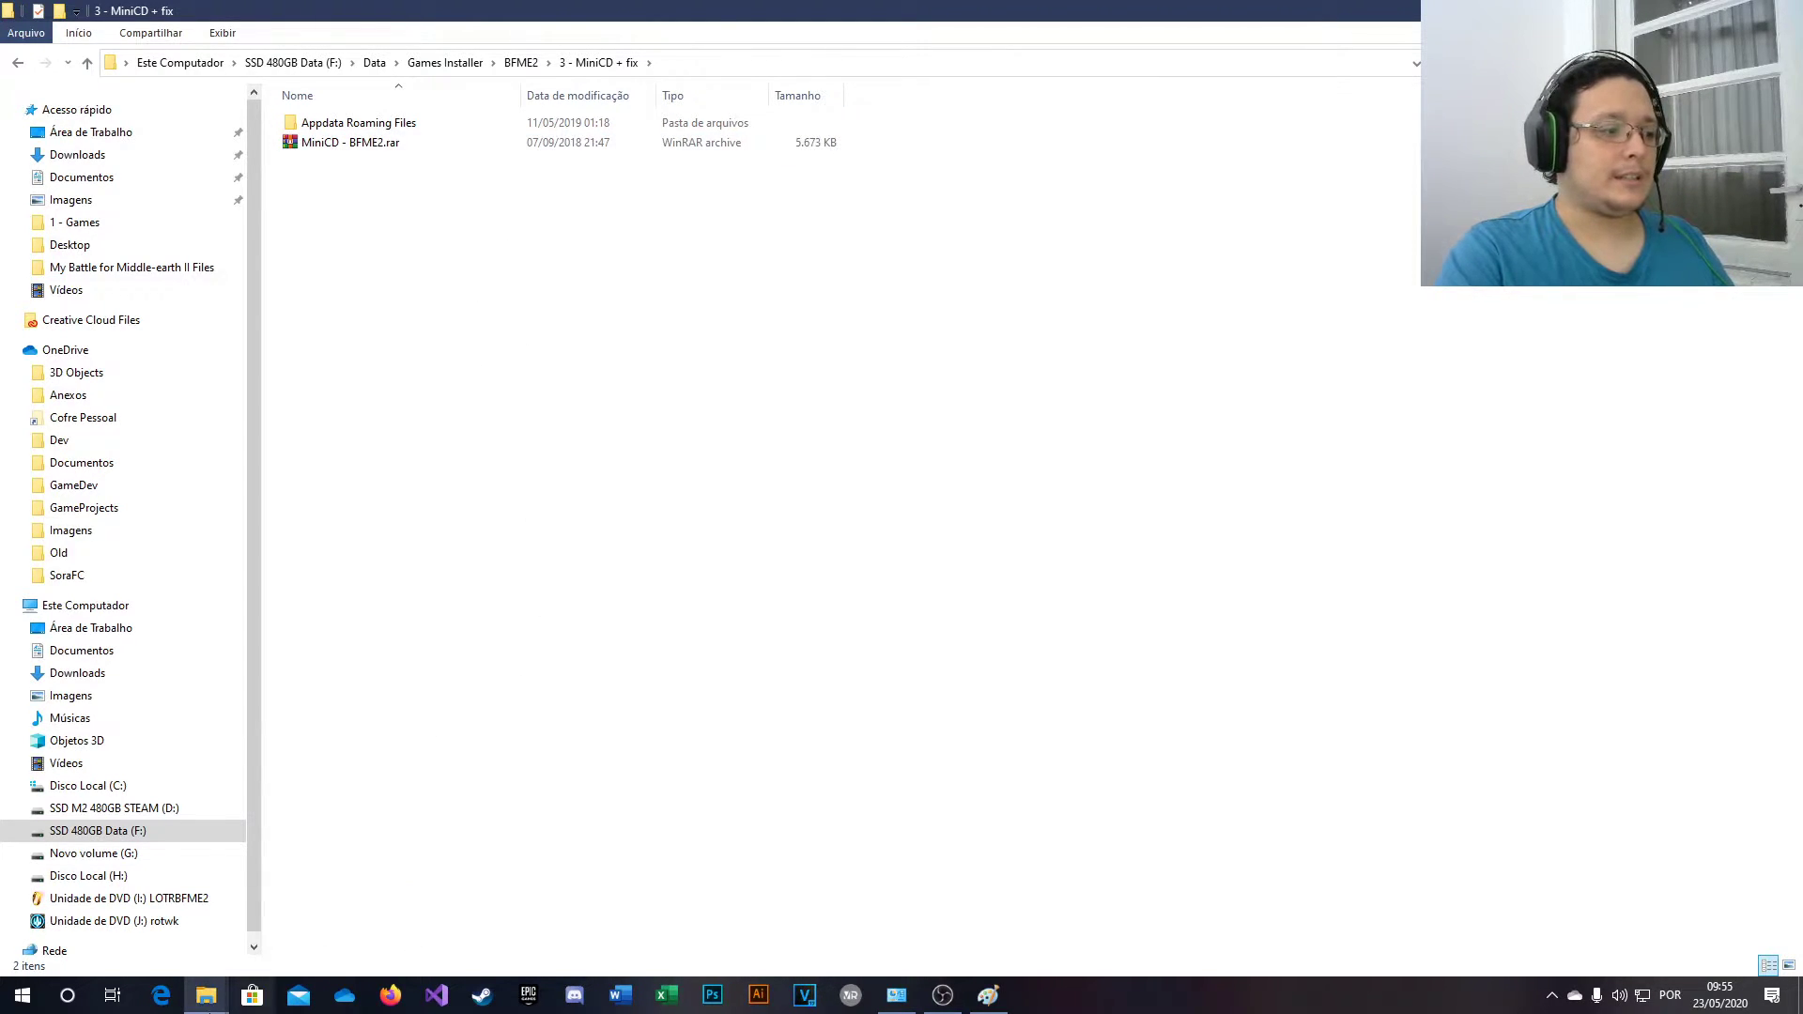
- Glance at the Desktop folder, then return to 3 - MiniCD + fix
{"action": "left_click", "coordinate": [206, 995]}
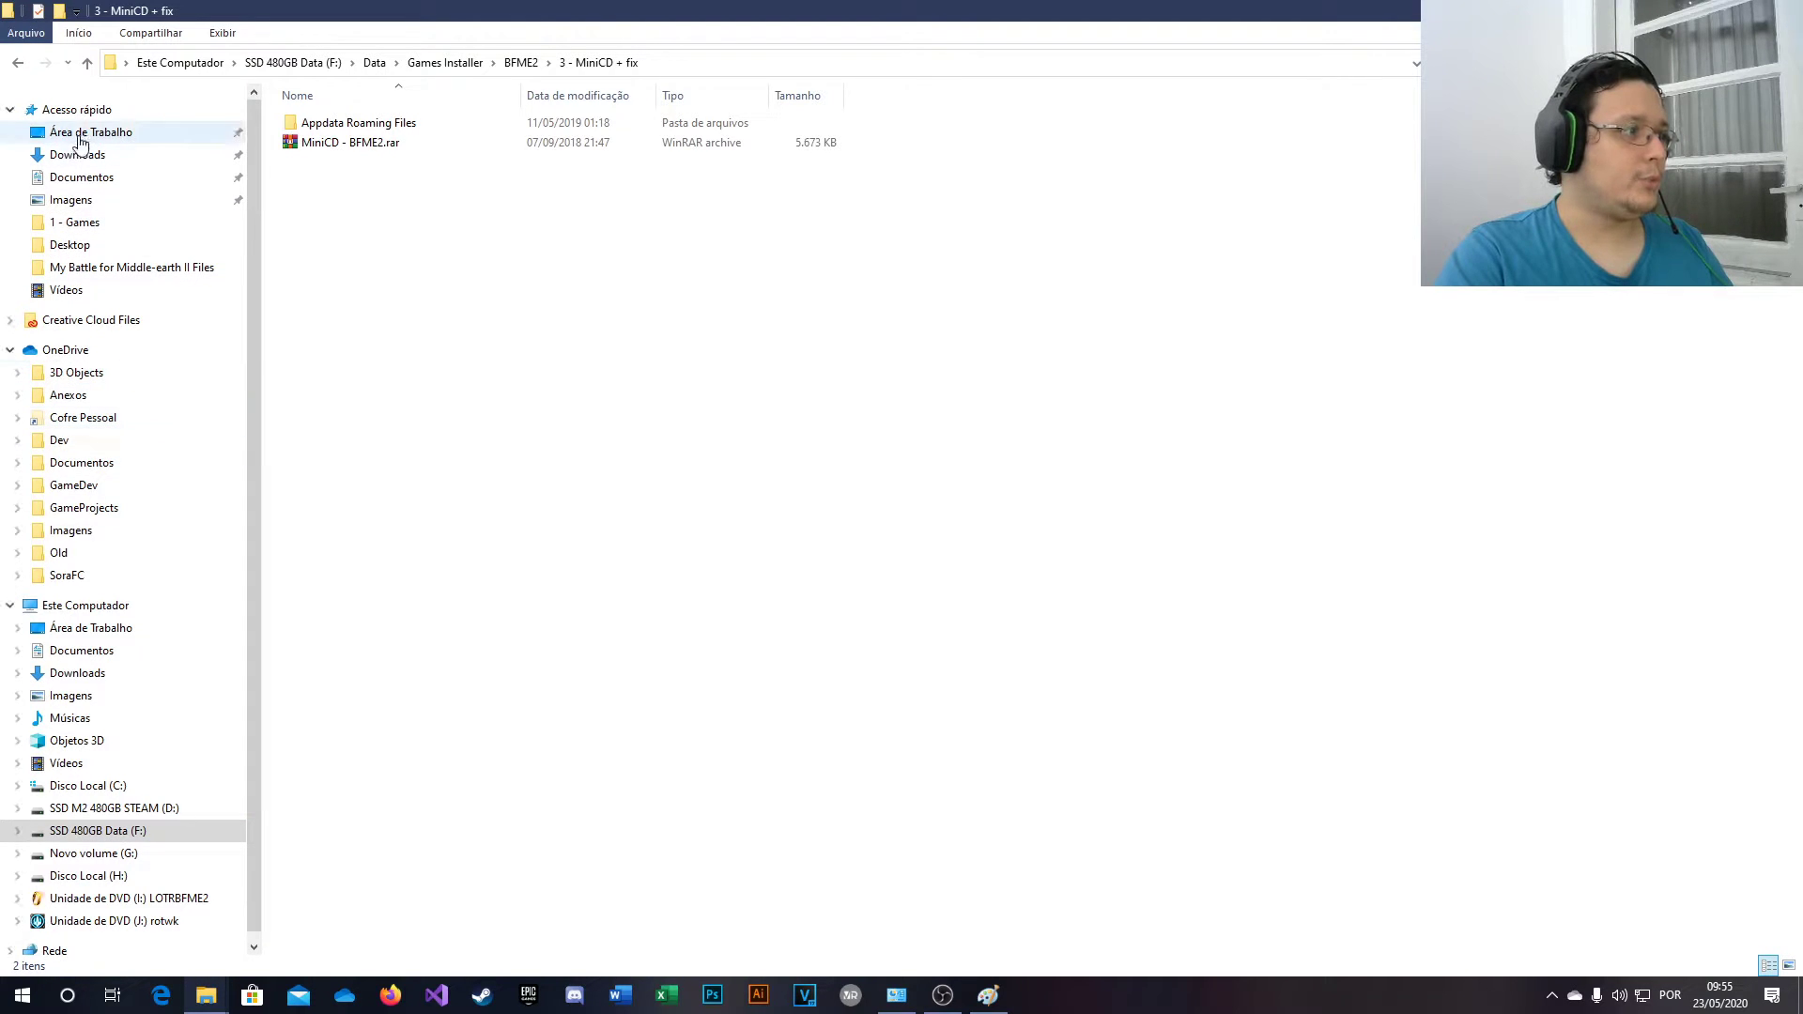
{"action": "left_click", "coordinate": [71, 133]}
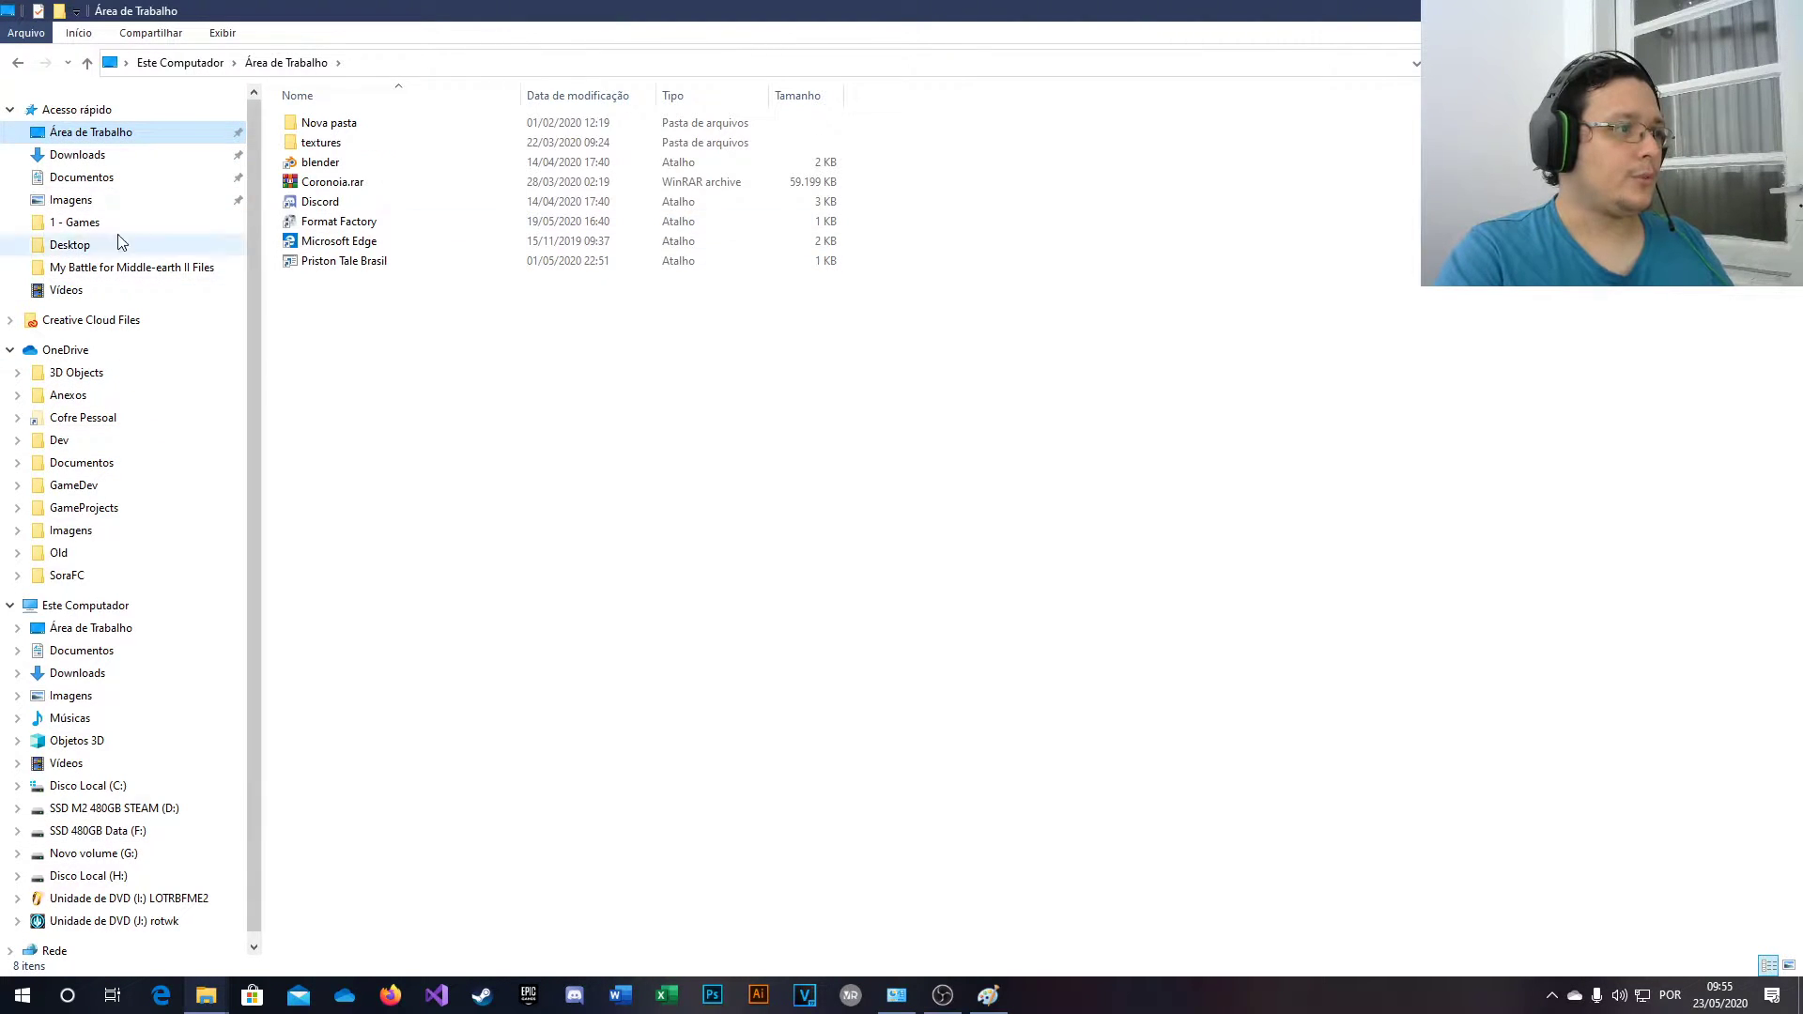
{"action": "left_click", "coordinate": [18, 62]}
- Check recently added apps in the Start menu and look at MiniCD - BFME2.rar
{"action": "key", "text": "super"}
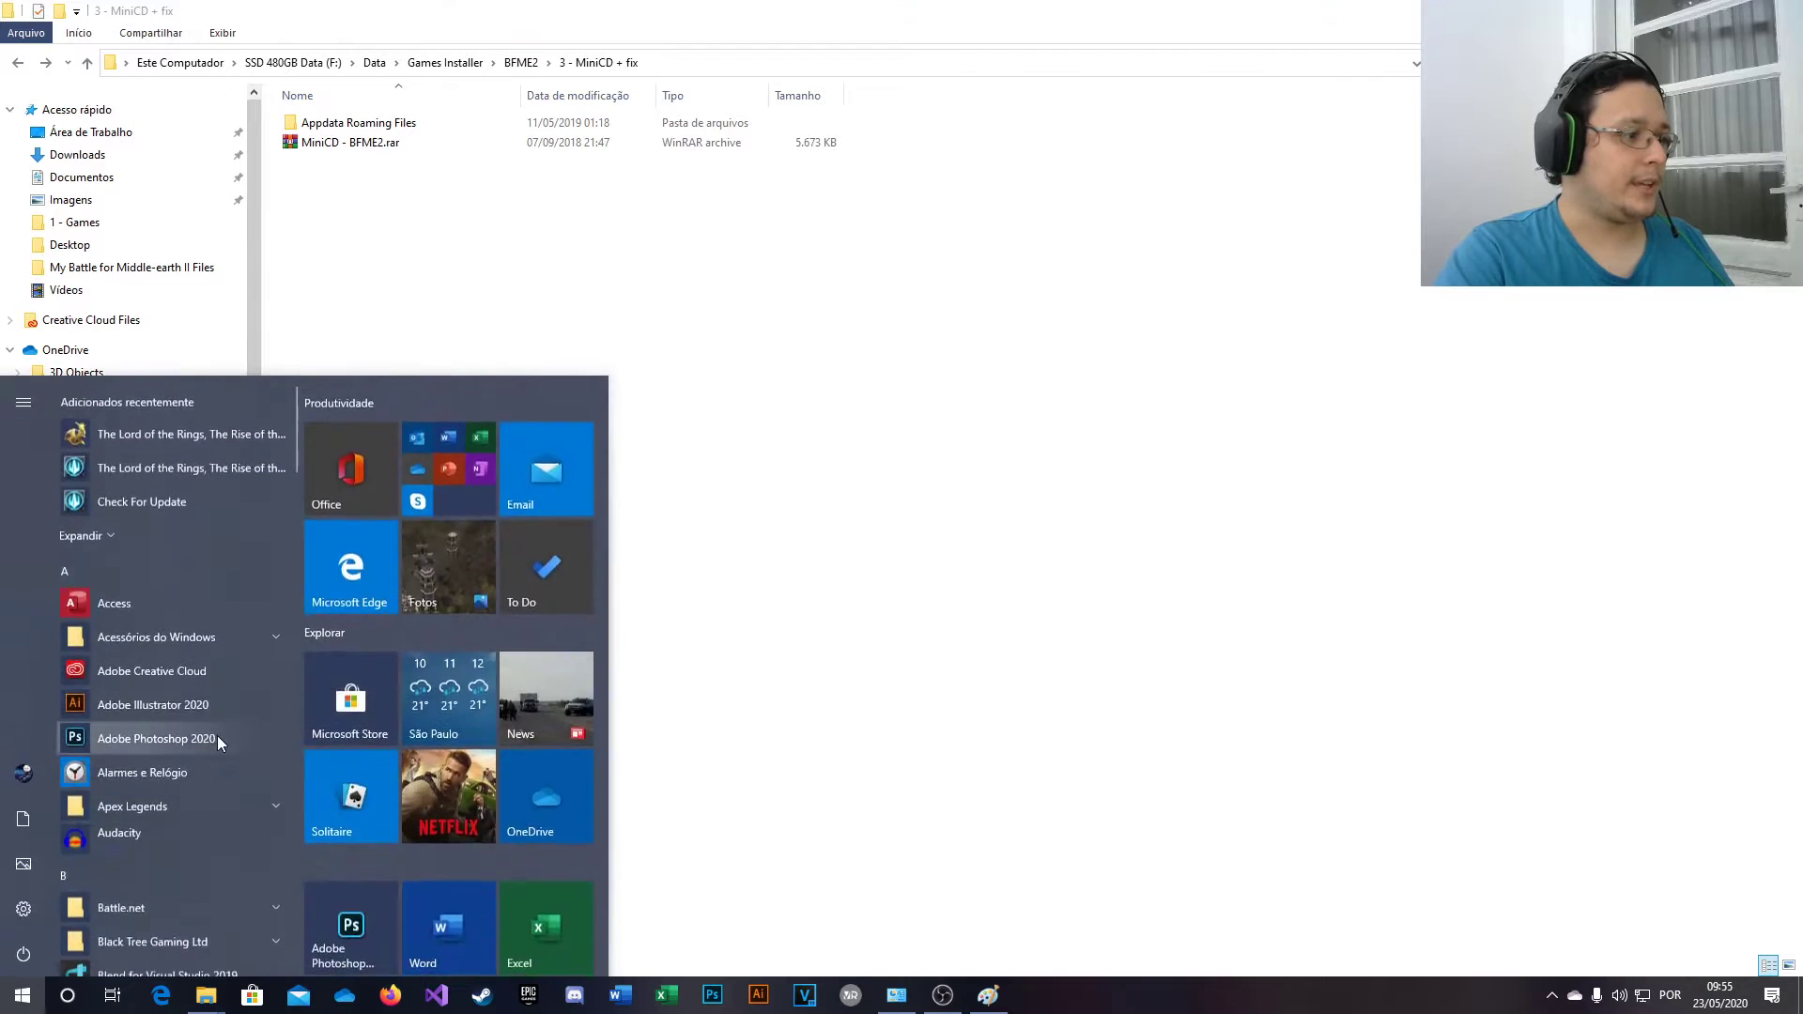
{"action": "left_click", "coordinate": [122, 533]}
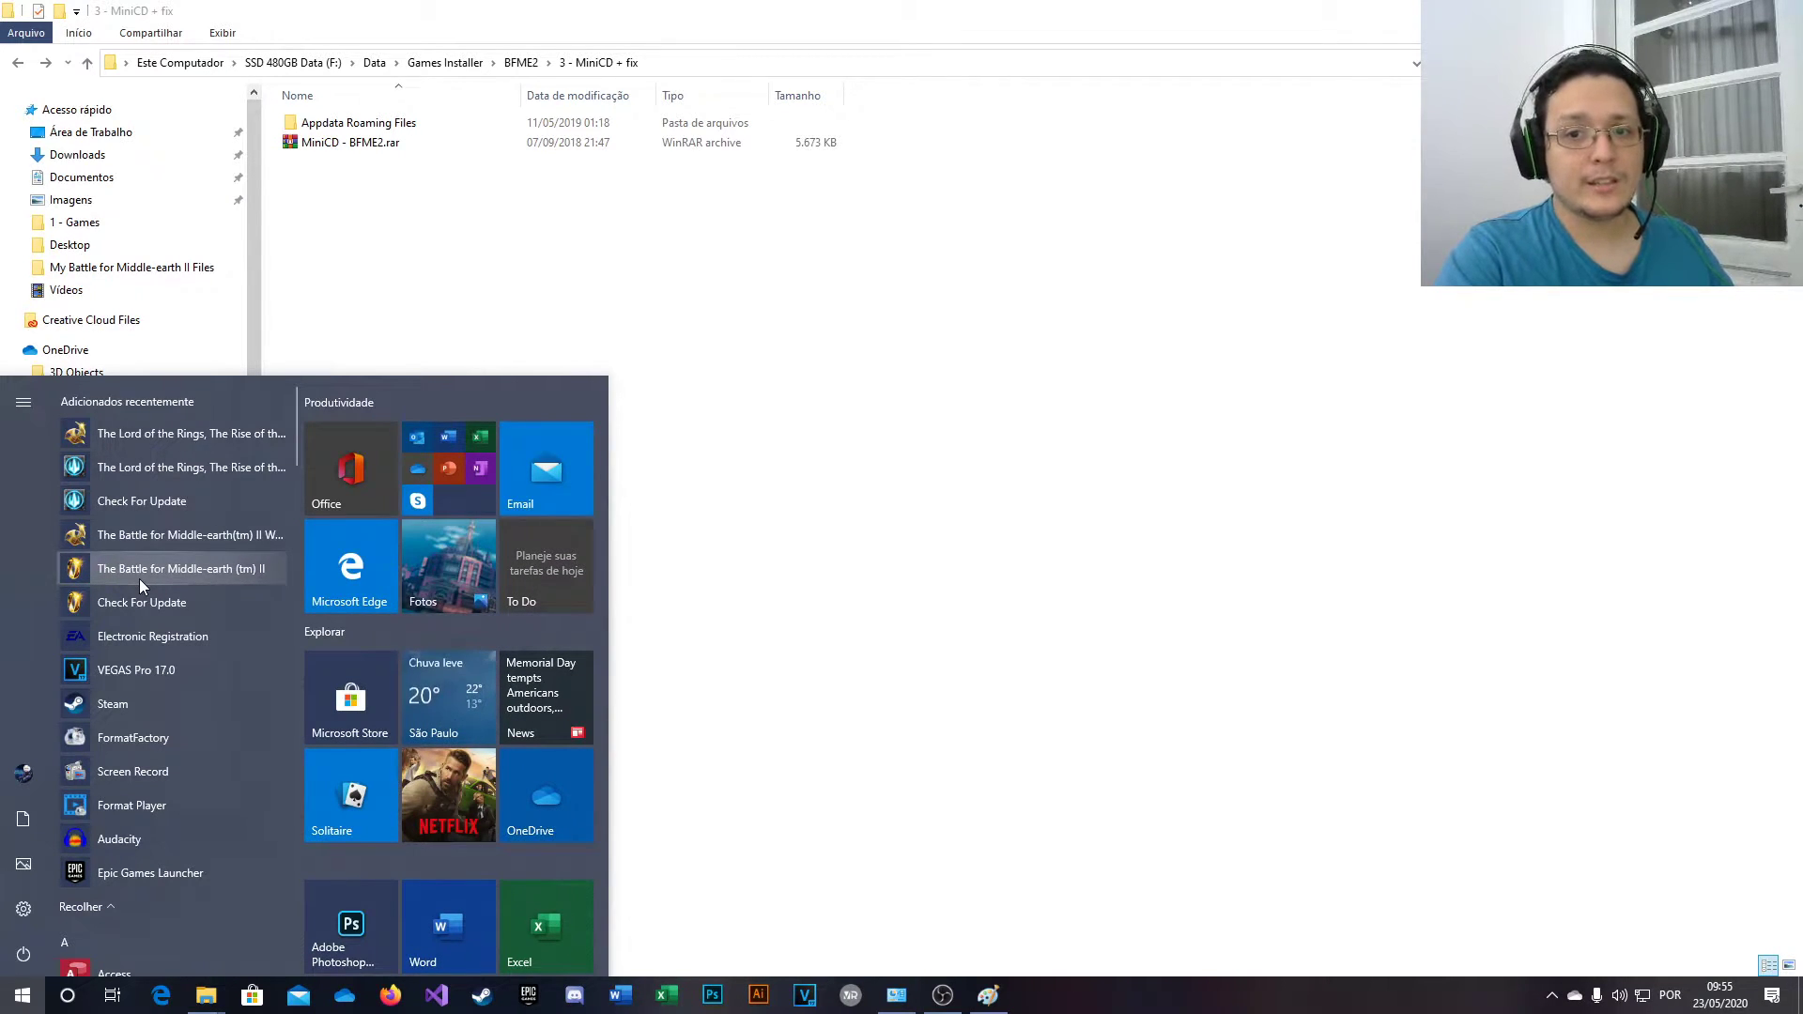
{"action": "left_click", "coordinate": [608, 260]}
{"action": "left_click", "coordinate": [310, 147]}
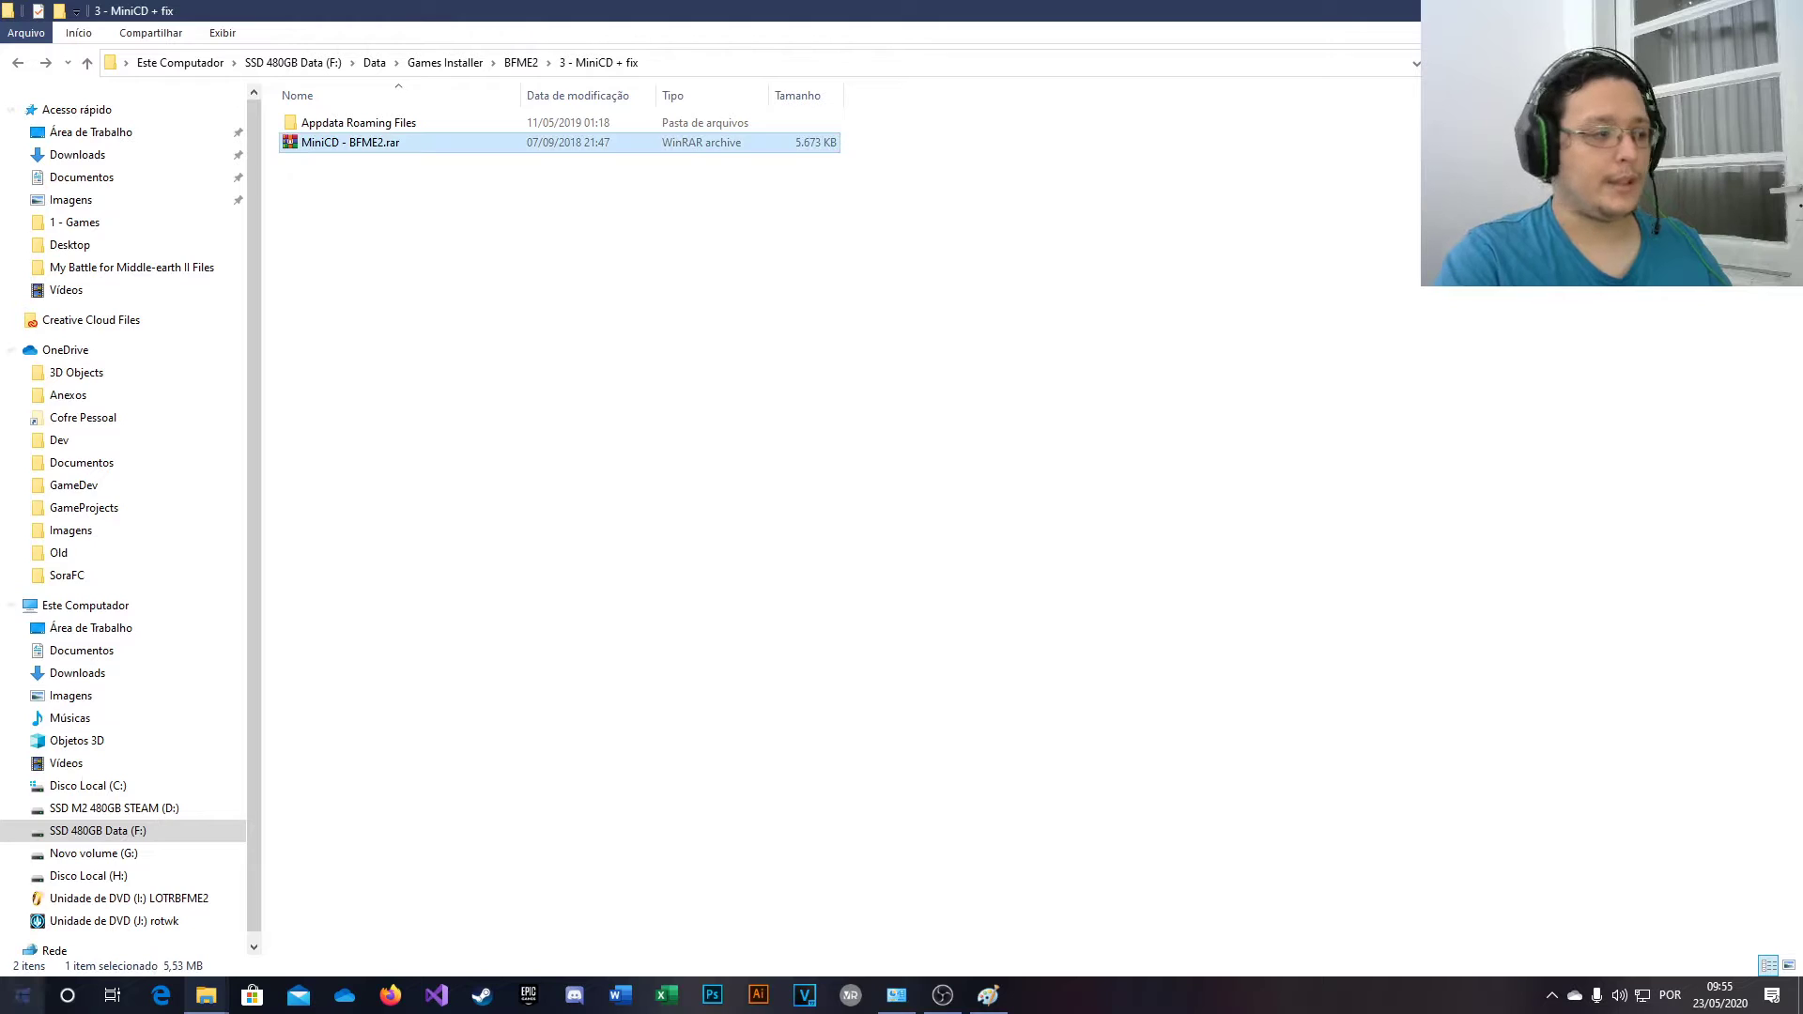
{"action": "left_click", "coordinate": [23, 995]}
{"action": "left_click", "coordinate": [632, 278]}
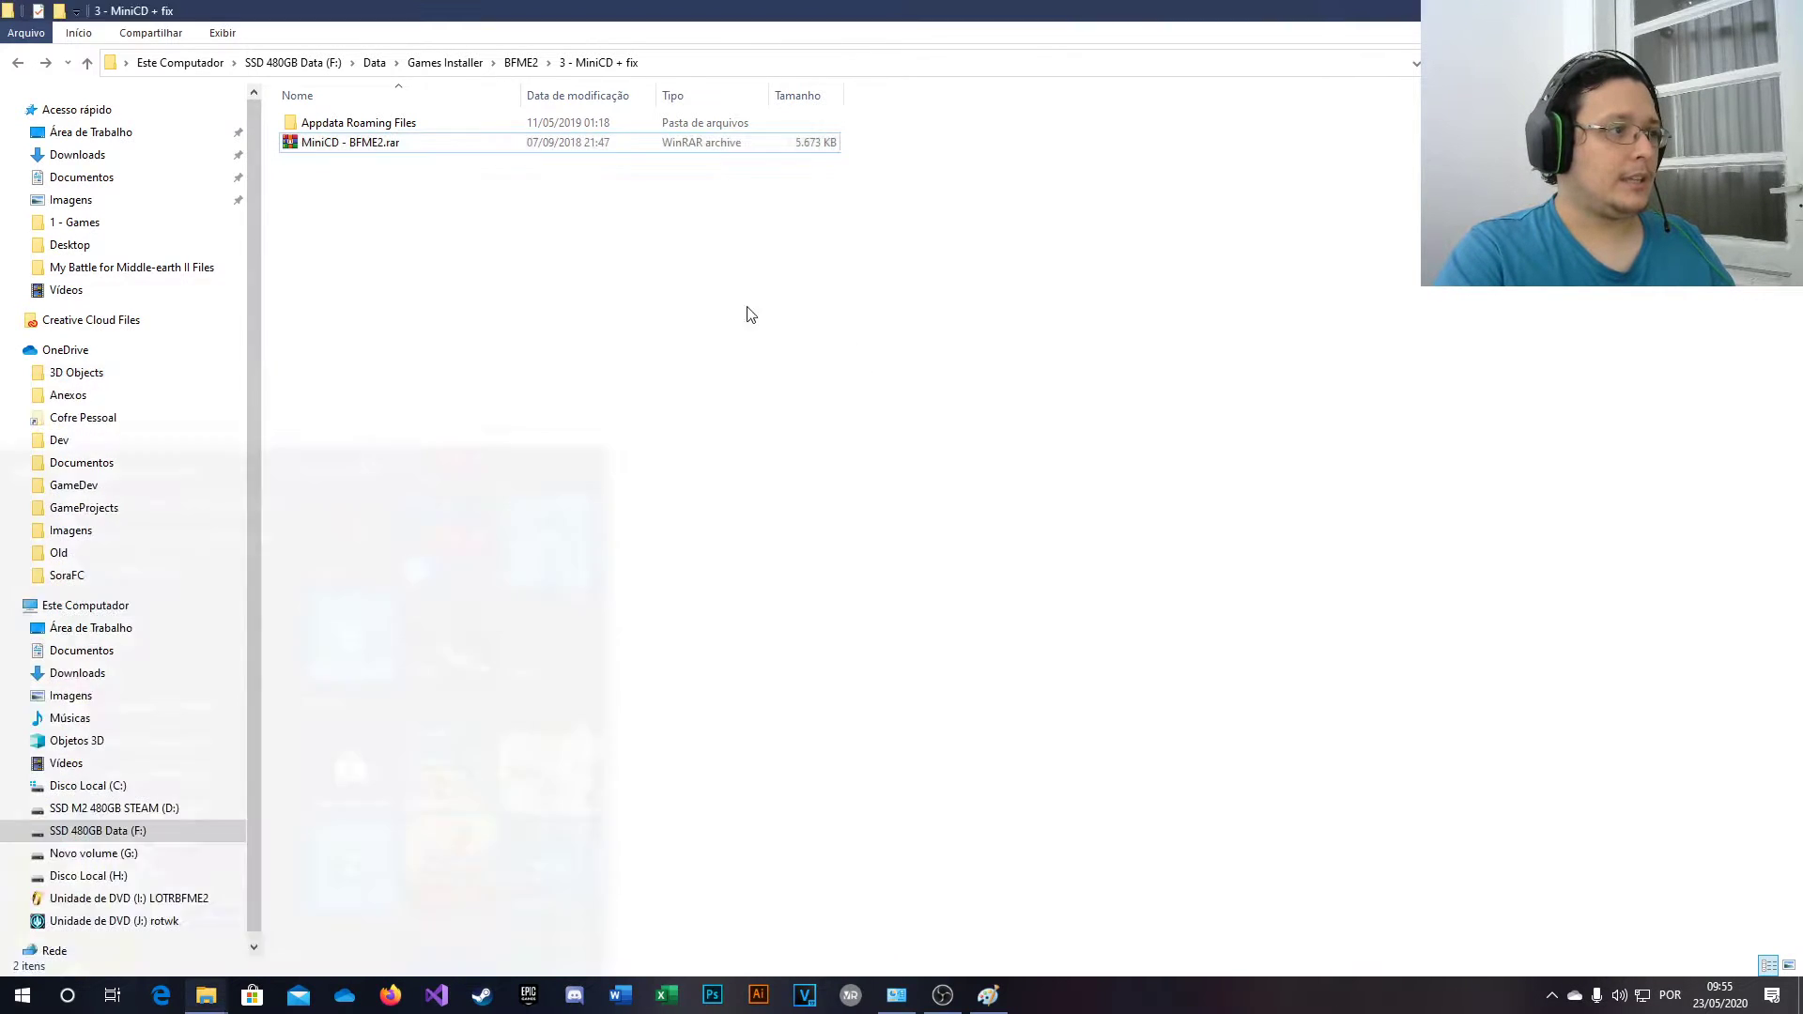
{"action": "left_click", "coordinate": [333, 150]}
{"action": "left_click", "coordinate": [562, 176]}
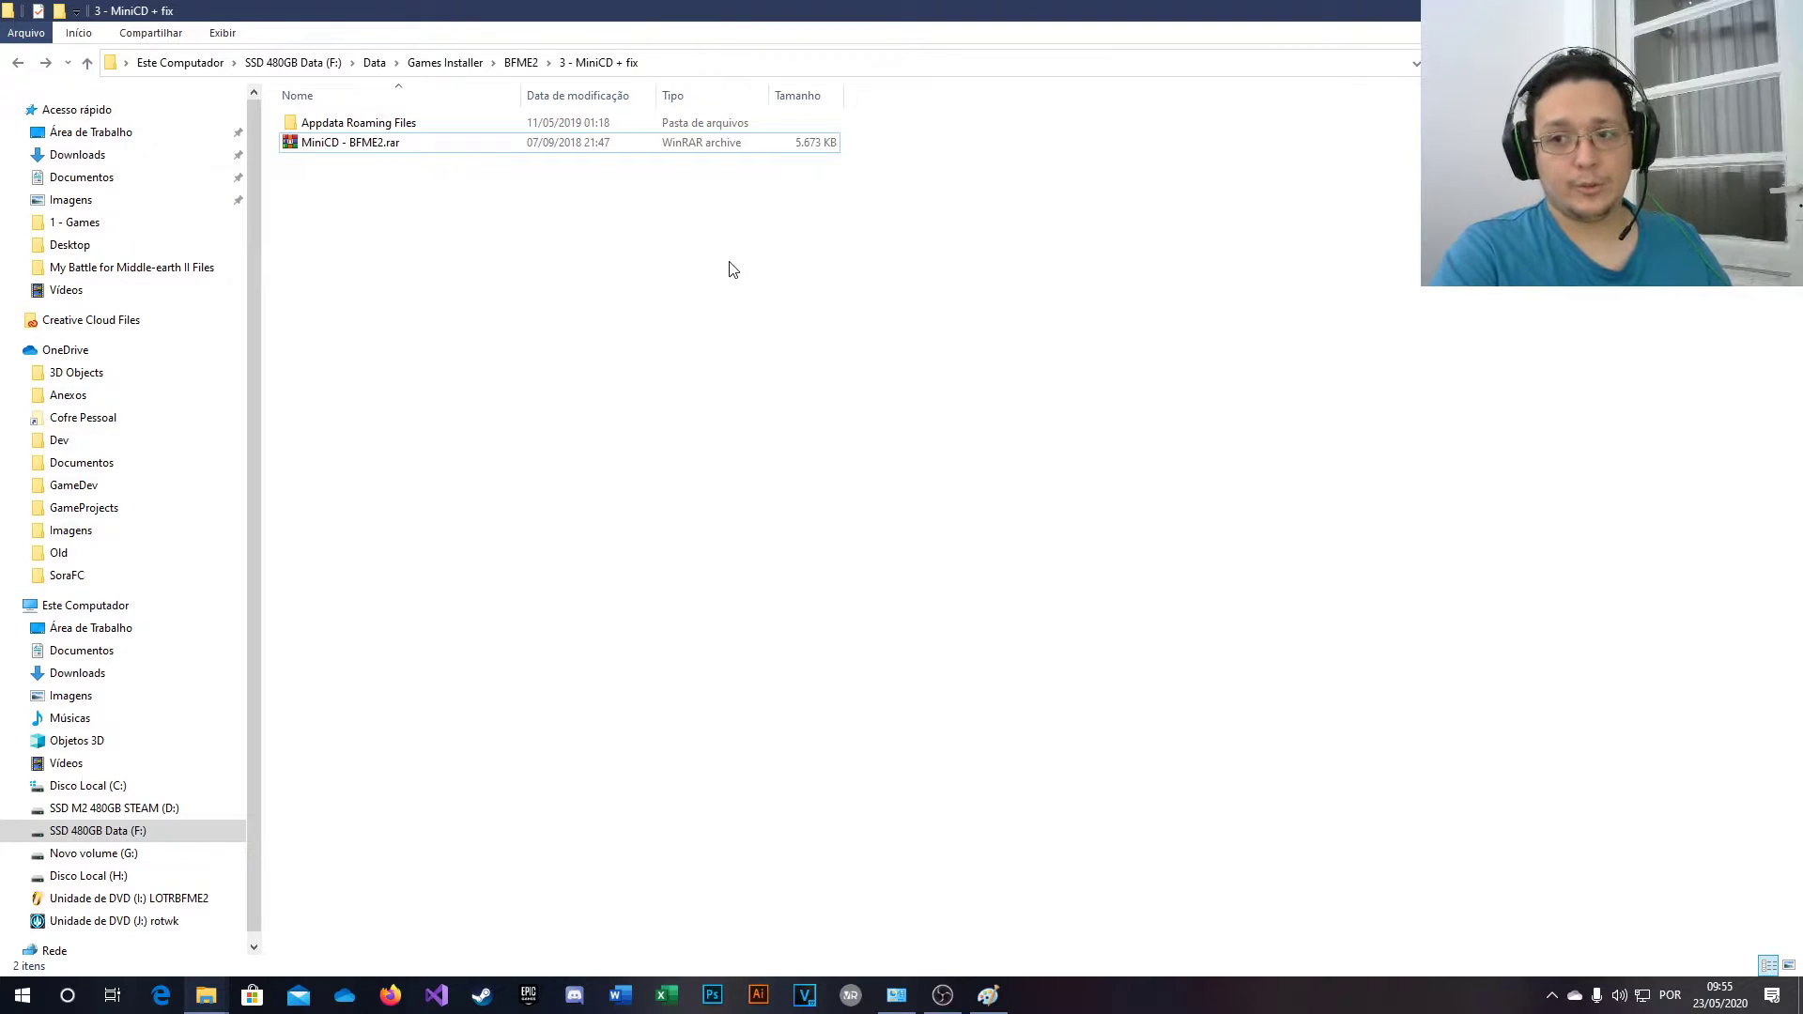
- Review the Start menu's recently added apps again, then select Appdata Roaming Files
{"action": "left_click", "coordinate": [23, 995]}
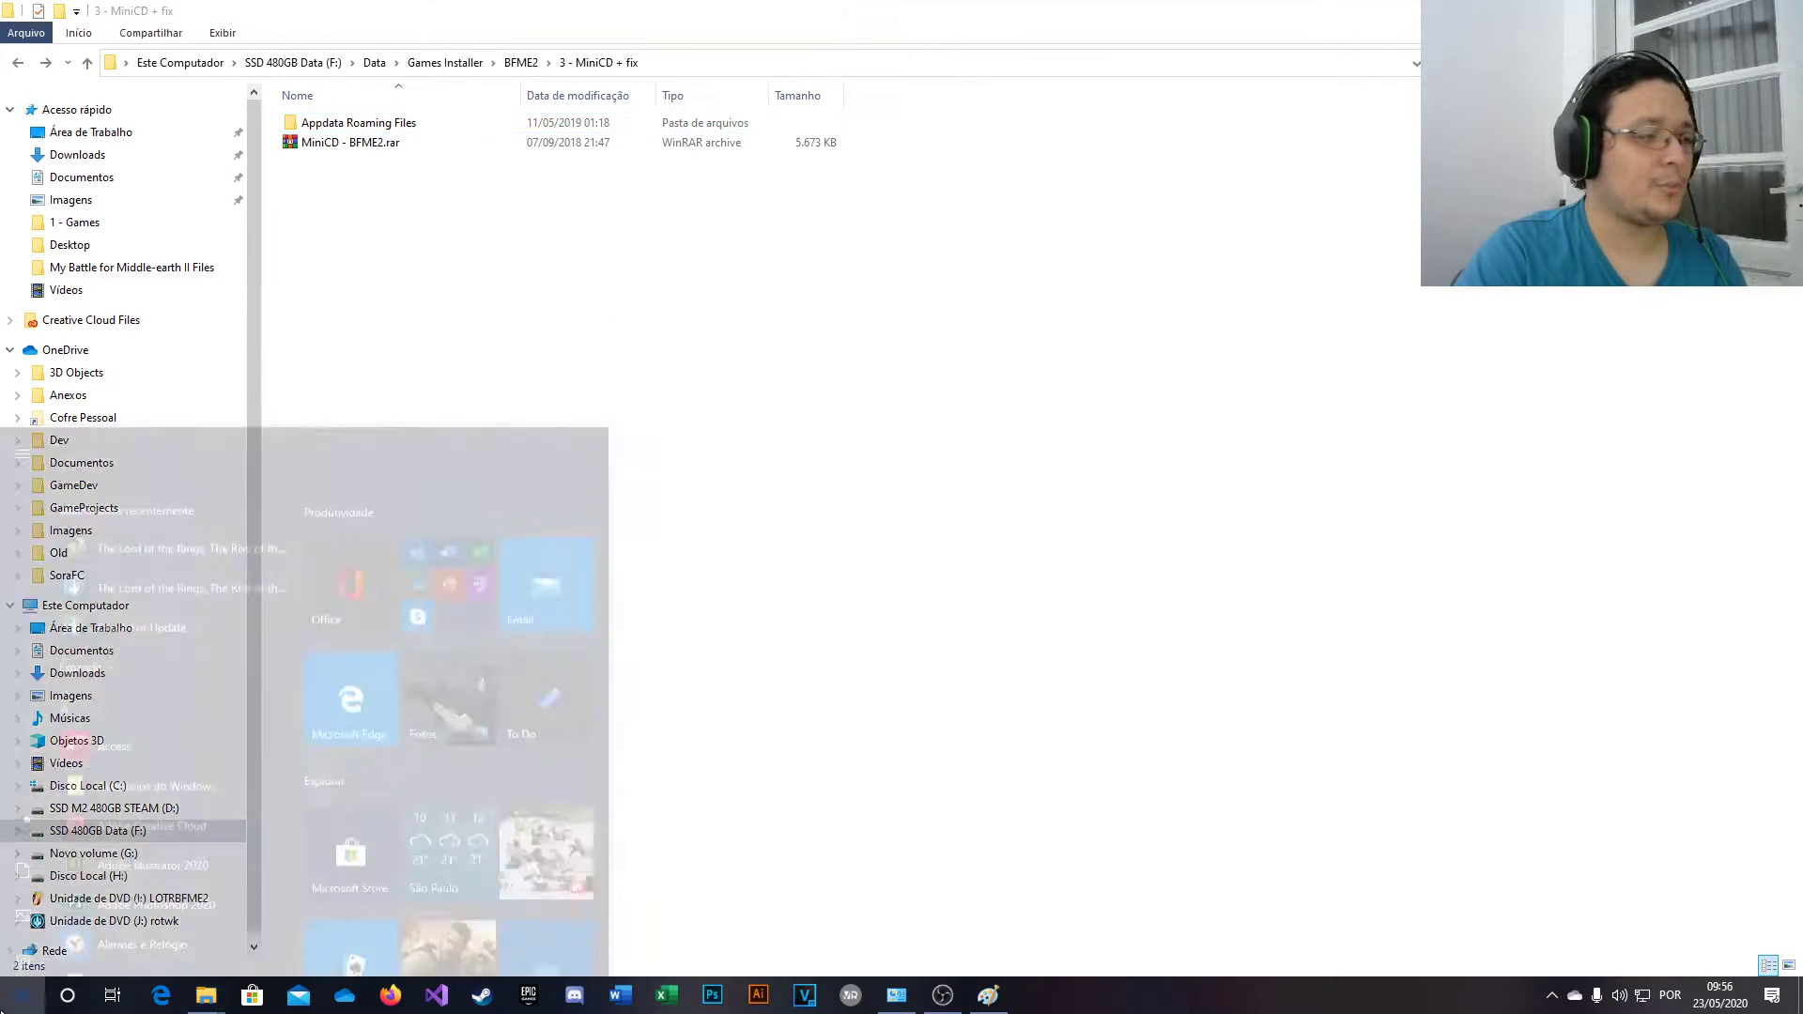
{"action": "left_click", "coordinate": [87, 534]}
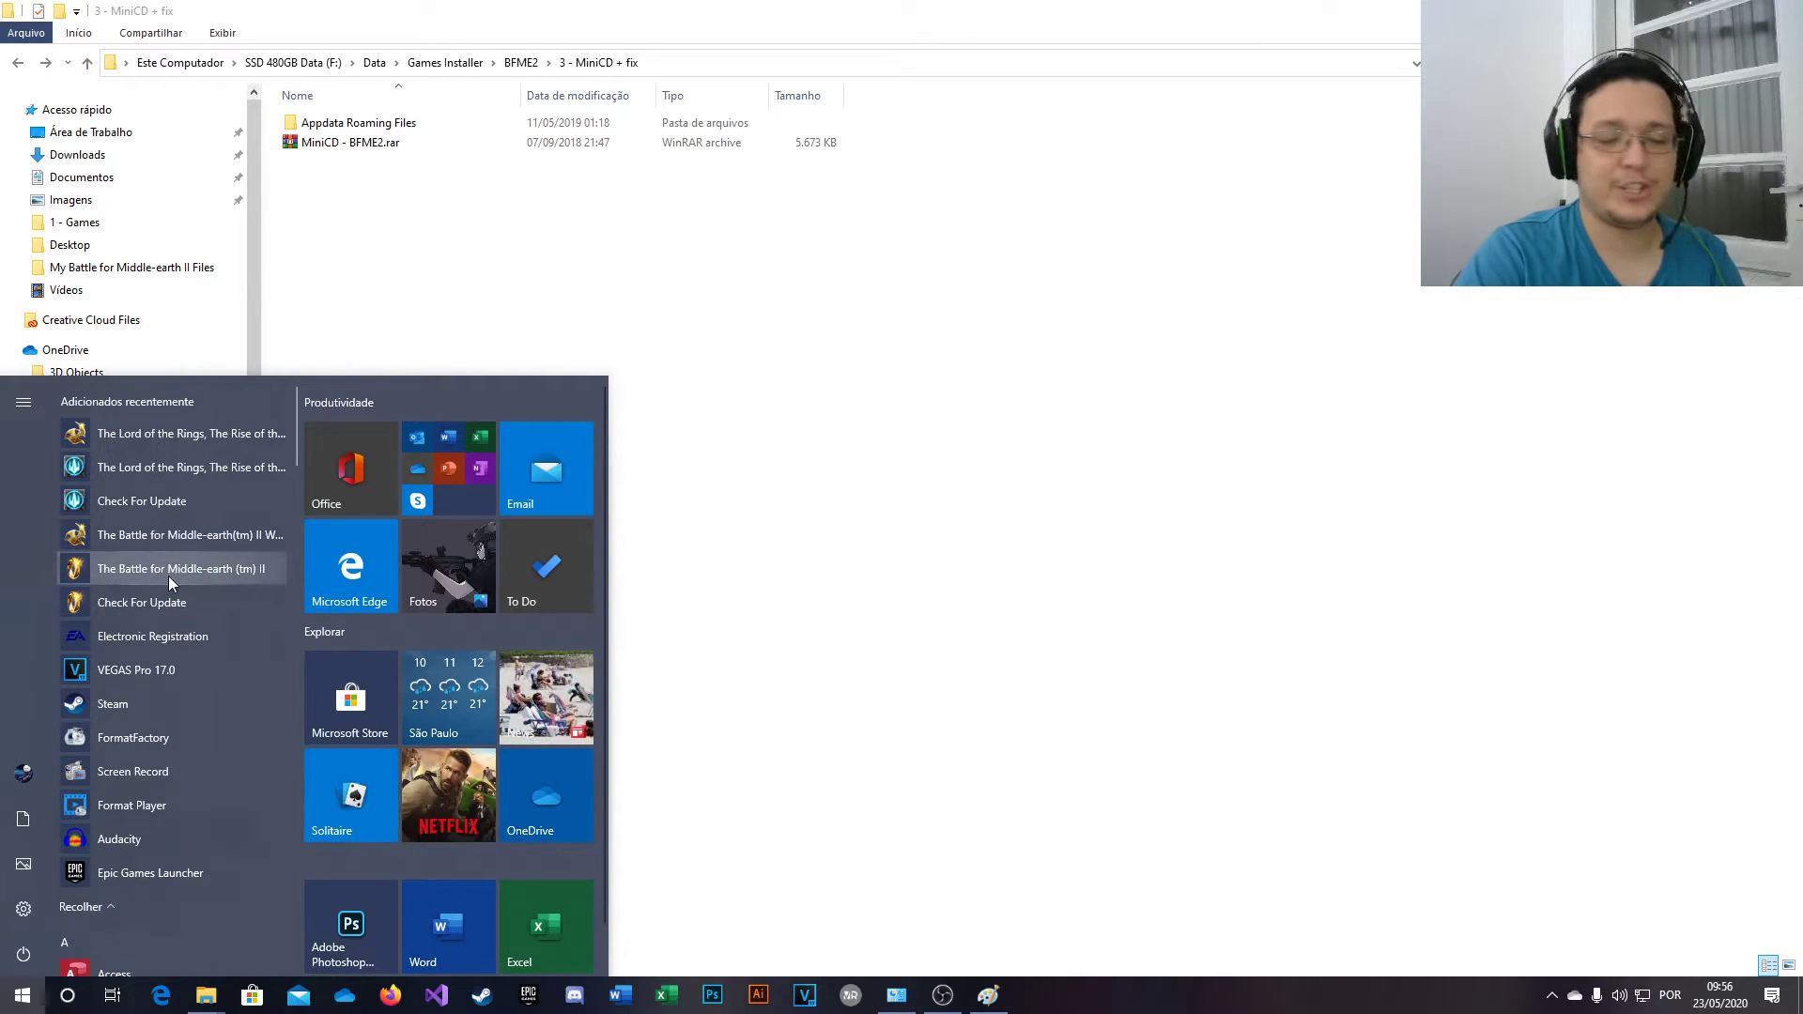
{"action": "left_click", "coordinate": [434, 242]}
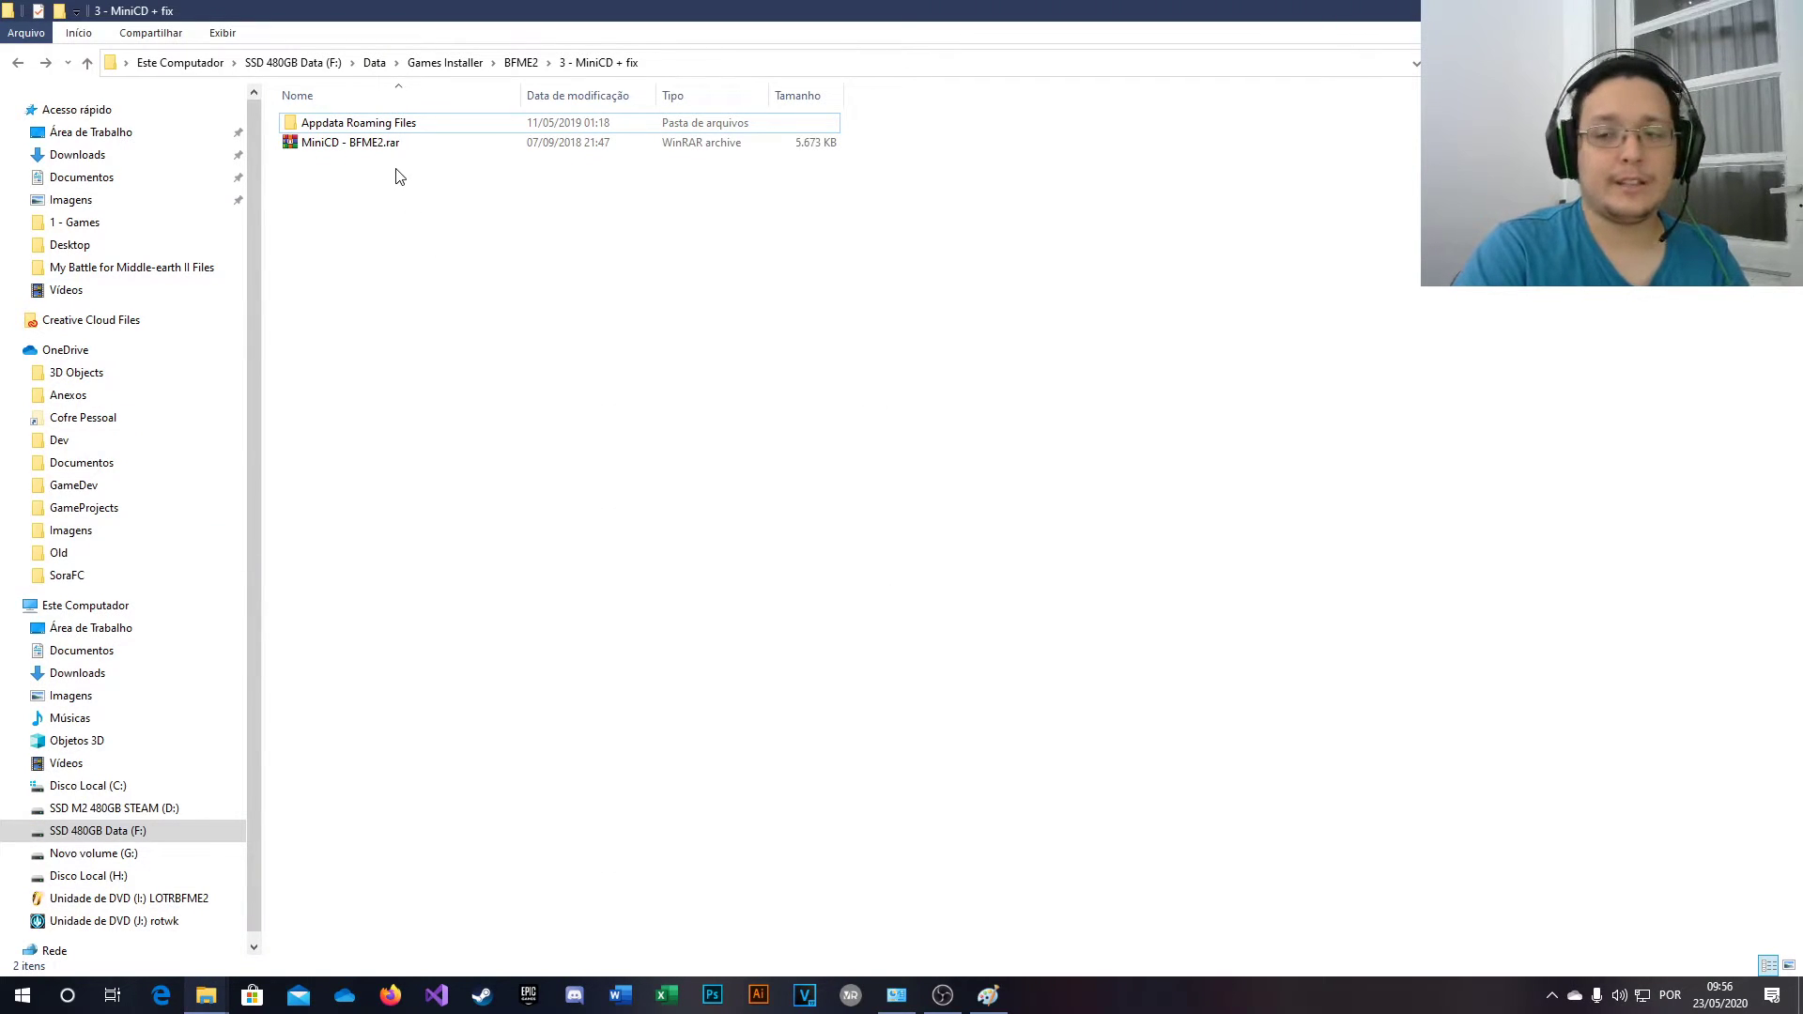
{"action": "left_click", "coordinate": [338, 127]}
{"action": "left_click", "coordinate": [340, 229]}
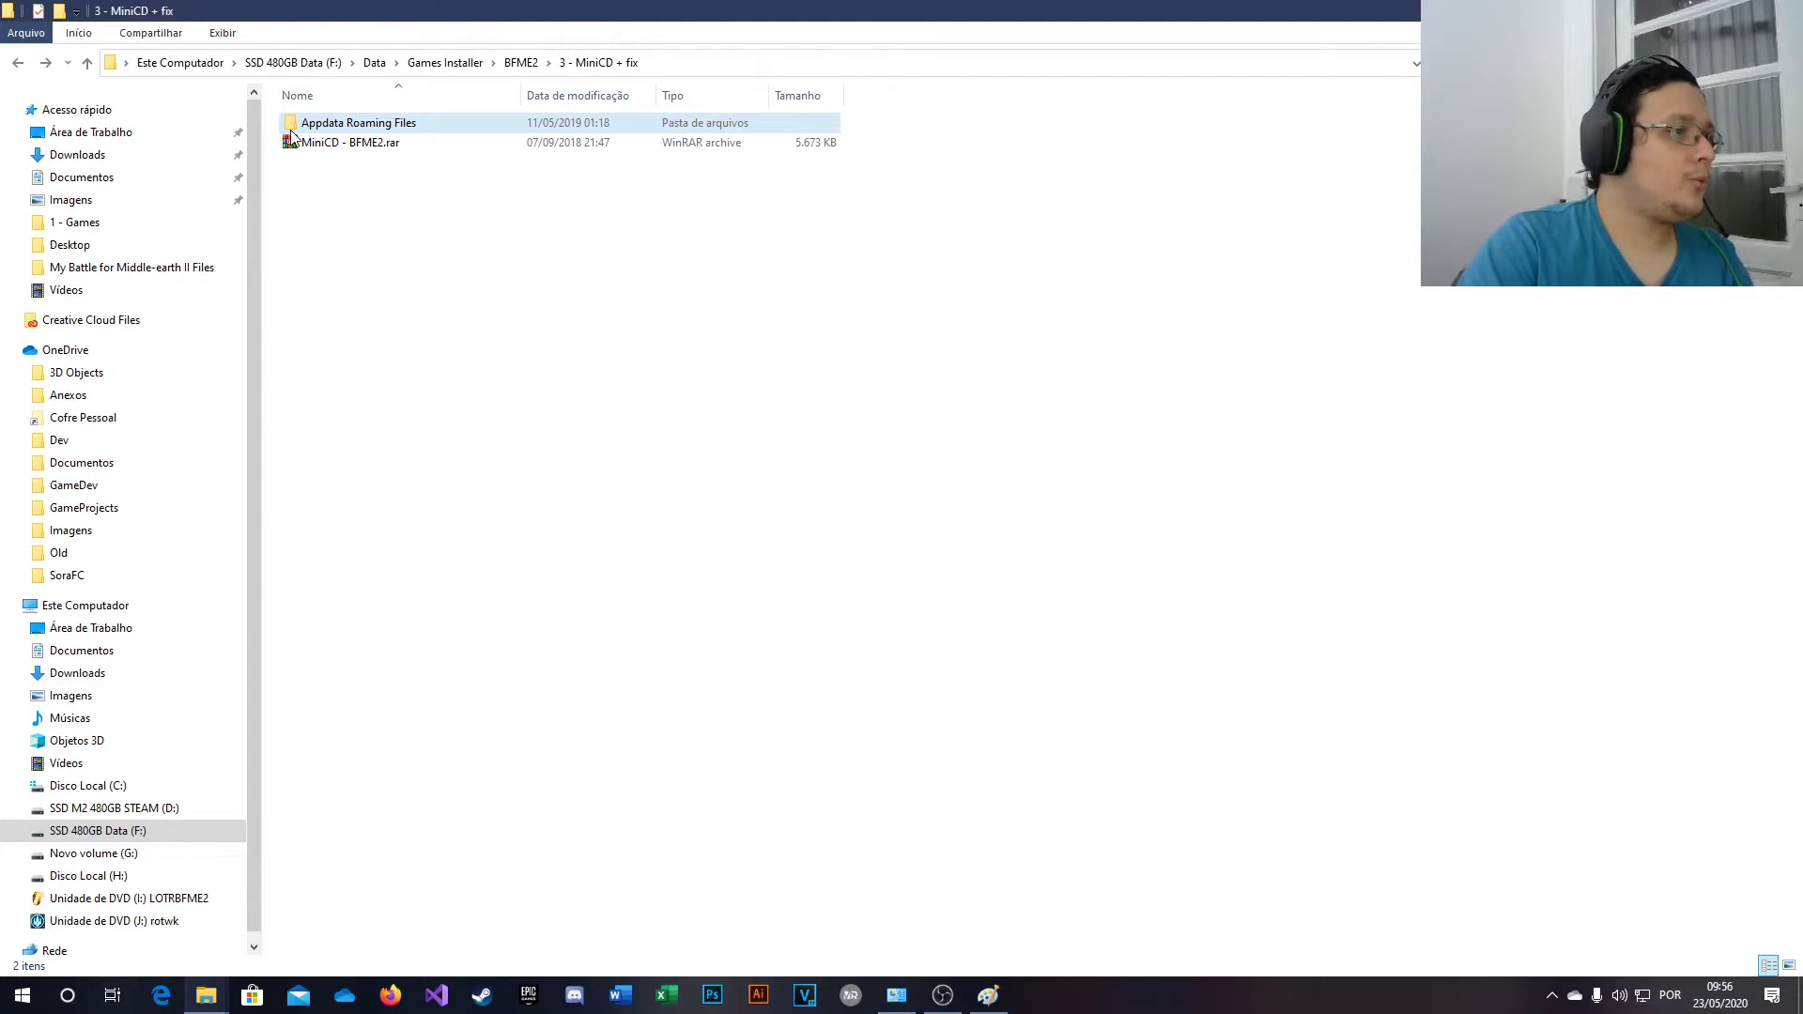
- Open Appdata Roaming Files, then its My Battle for Middle-earth II Files subfolder
{"action": "double_click", "coordinate": [295, 128]}
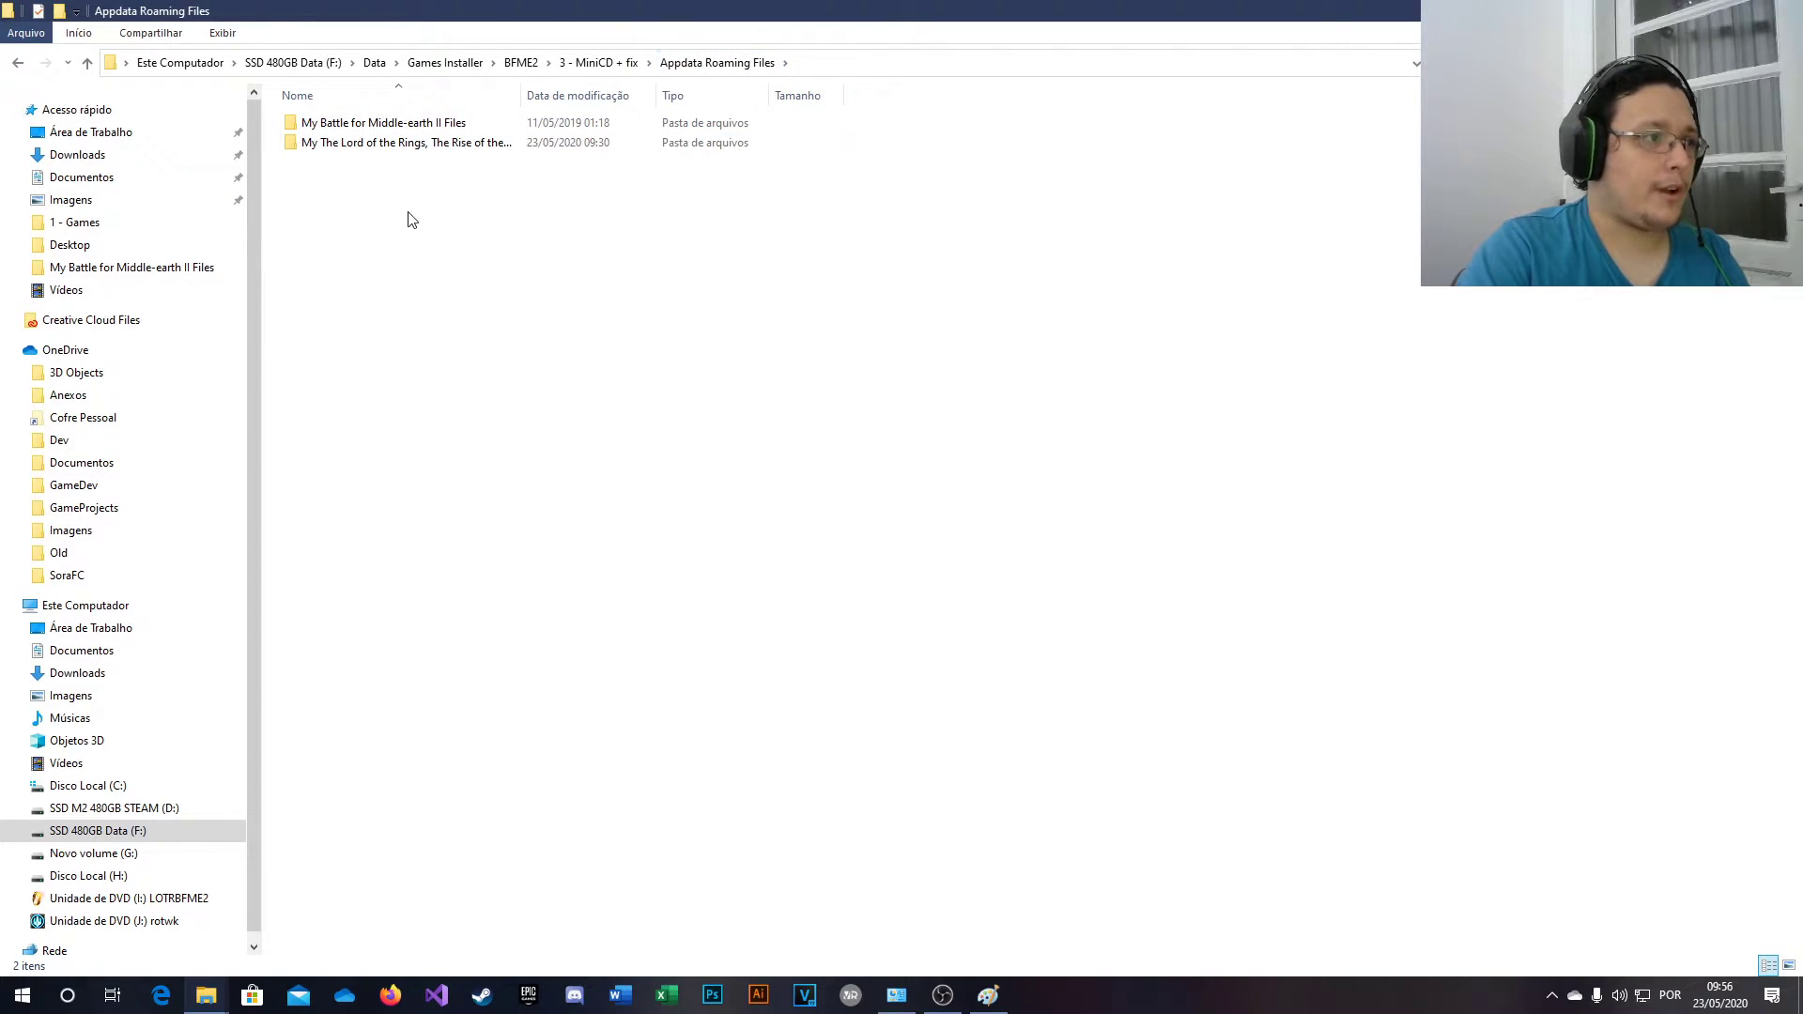
{"action": "left_click", "coordinate": [352, 131]}
{"action": "double_click", "coordinate": [352, 132]}
- Change the BFME II options.ini Resolution from 800 600 to 1920 1080, save, and close Notepad
{"action": "double_click", "coordinate": [320, 152]}
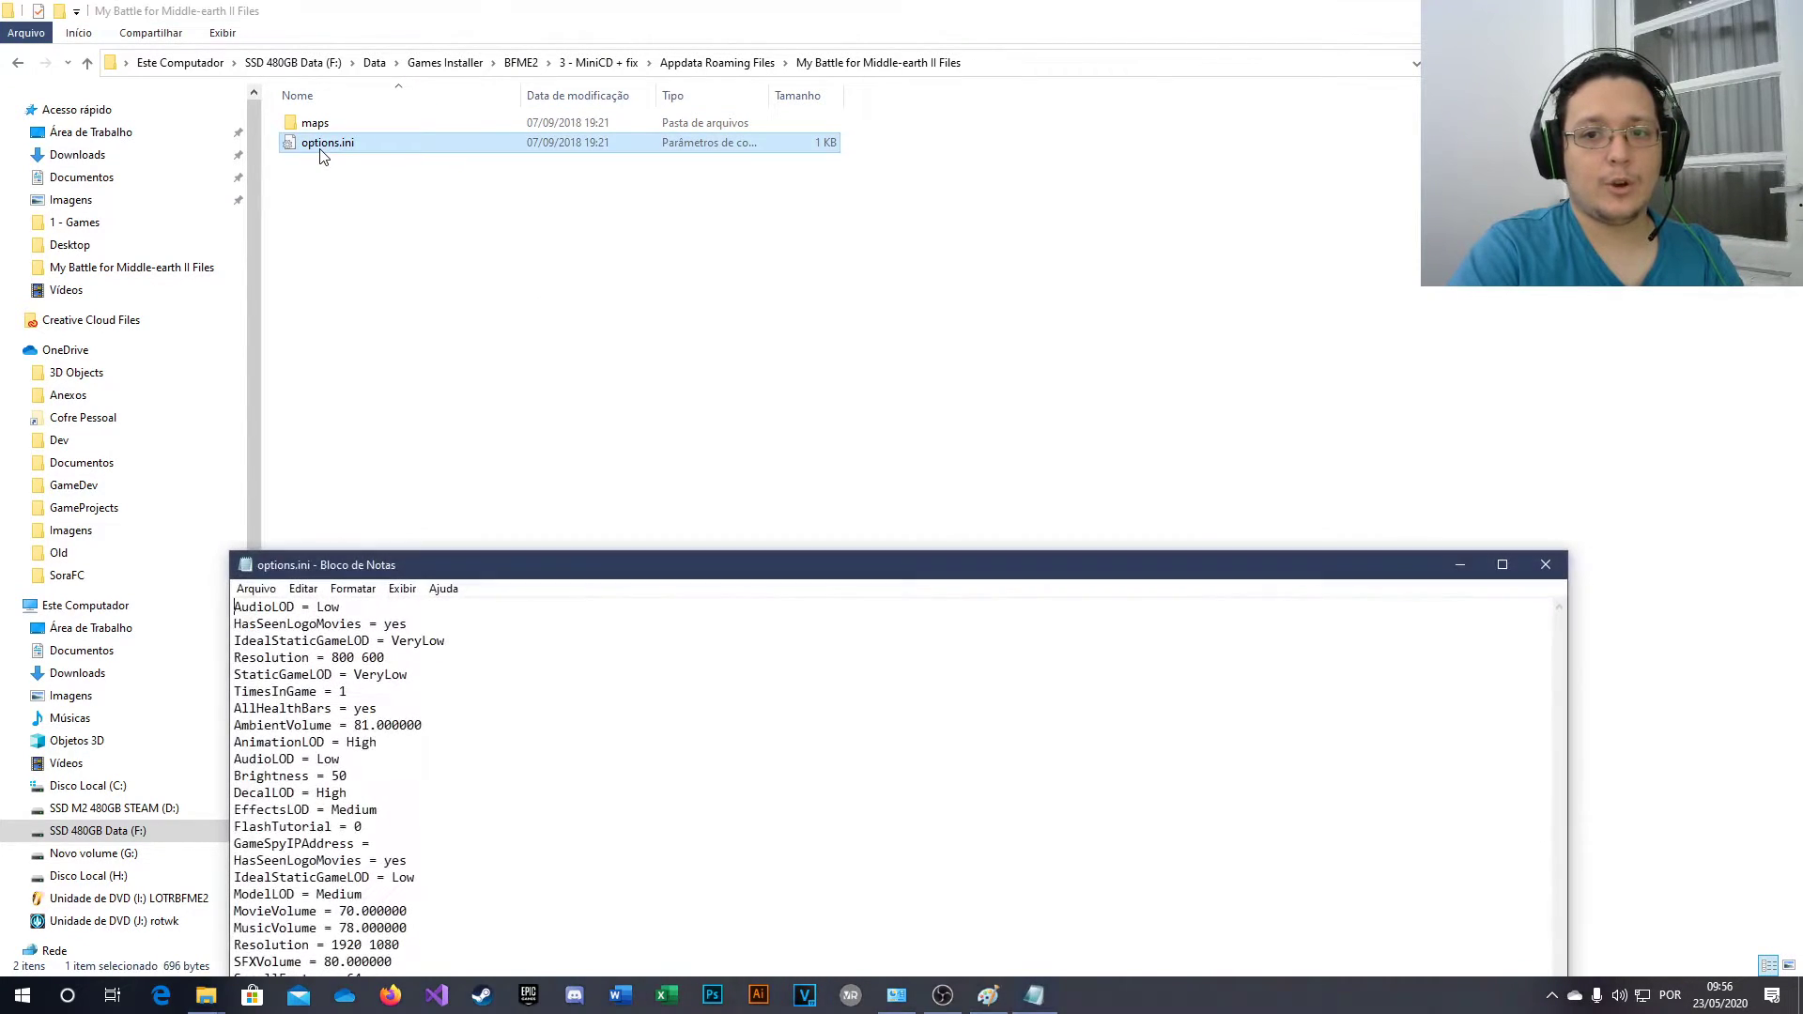
{"action": "left_click_drag", "start_coordinate": [495, 572], "coordinate": [513, 203]}
{"action": "left_click", "coordinate": [385, 459]}
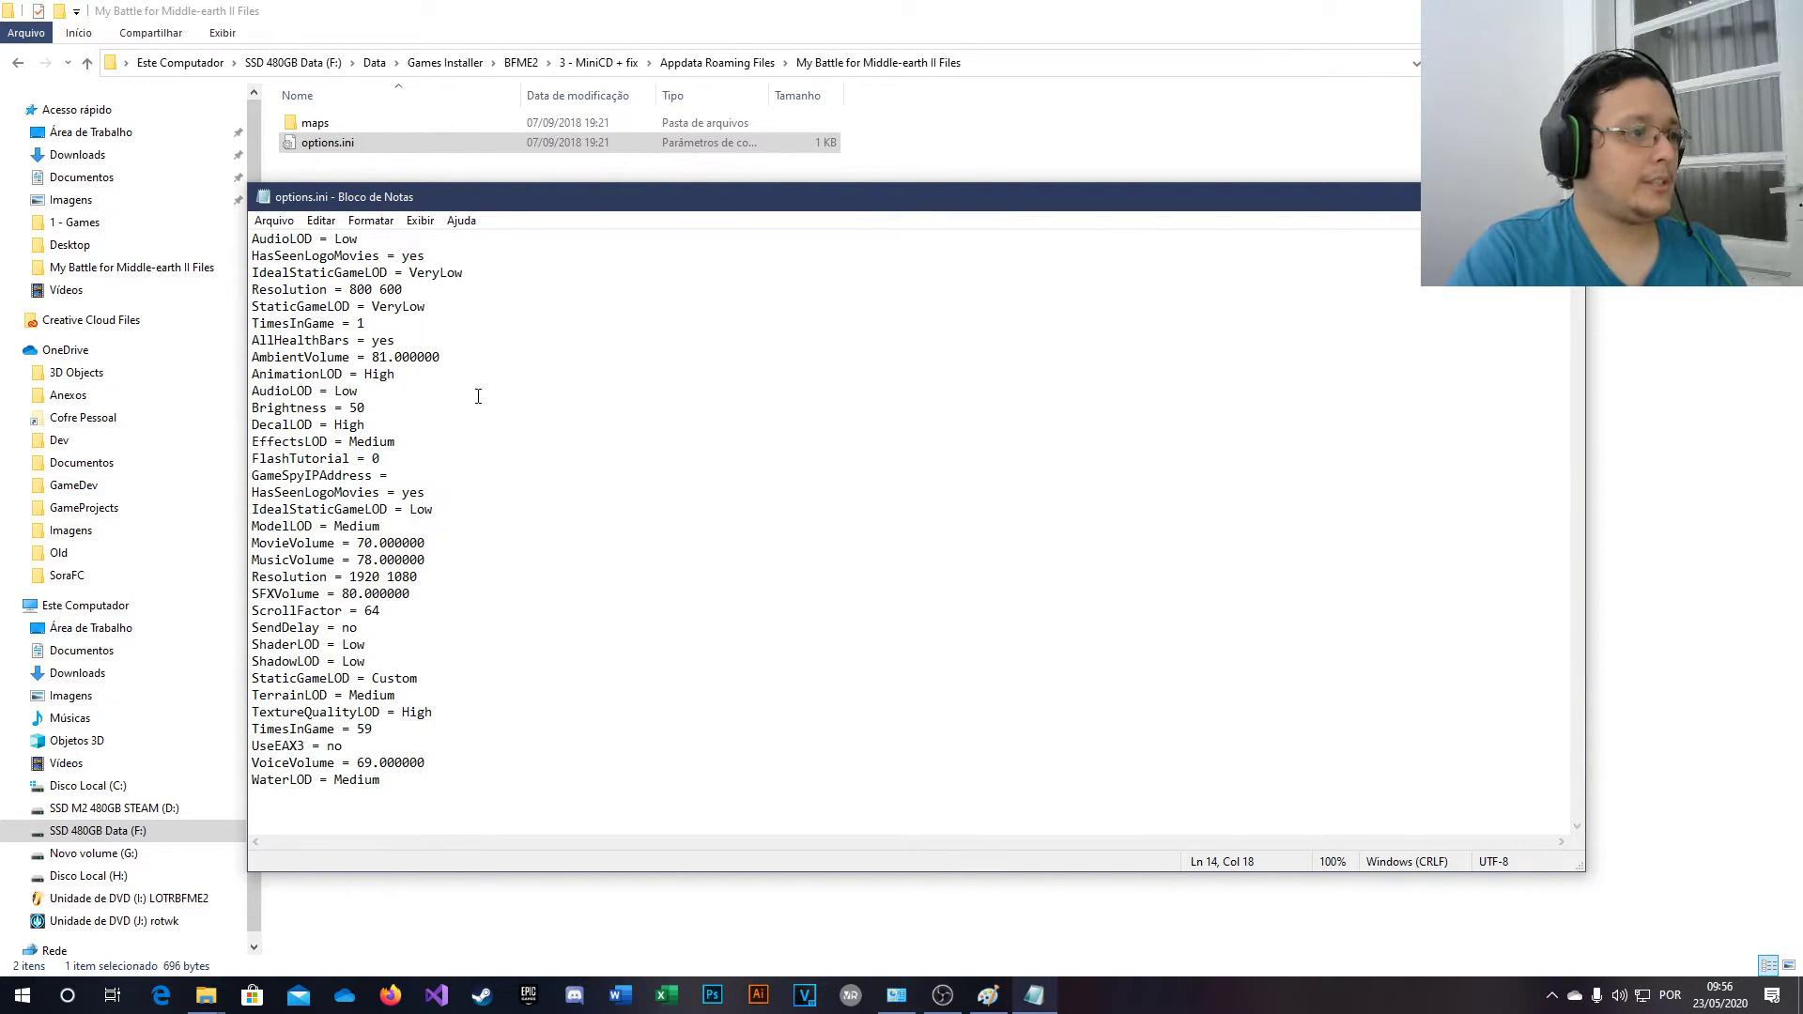
{"action": "left_click_drag", "start_coordinate": [405, 289], "coordinate": [358, 292]}
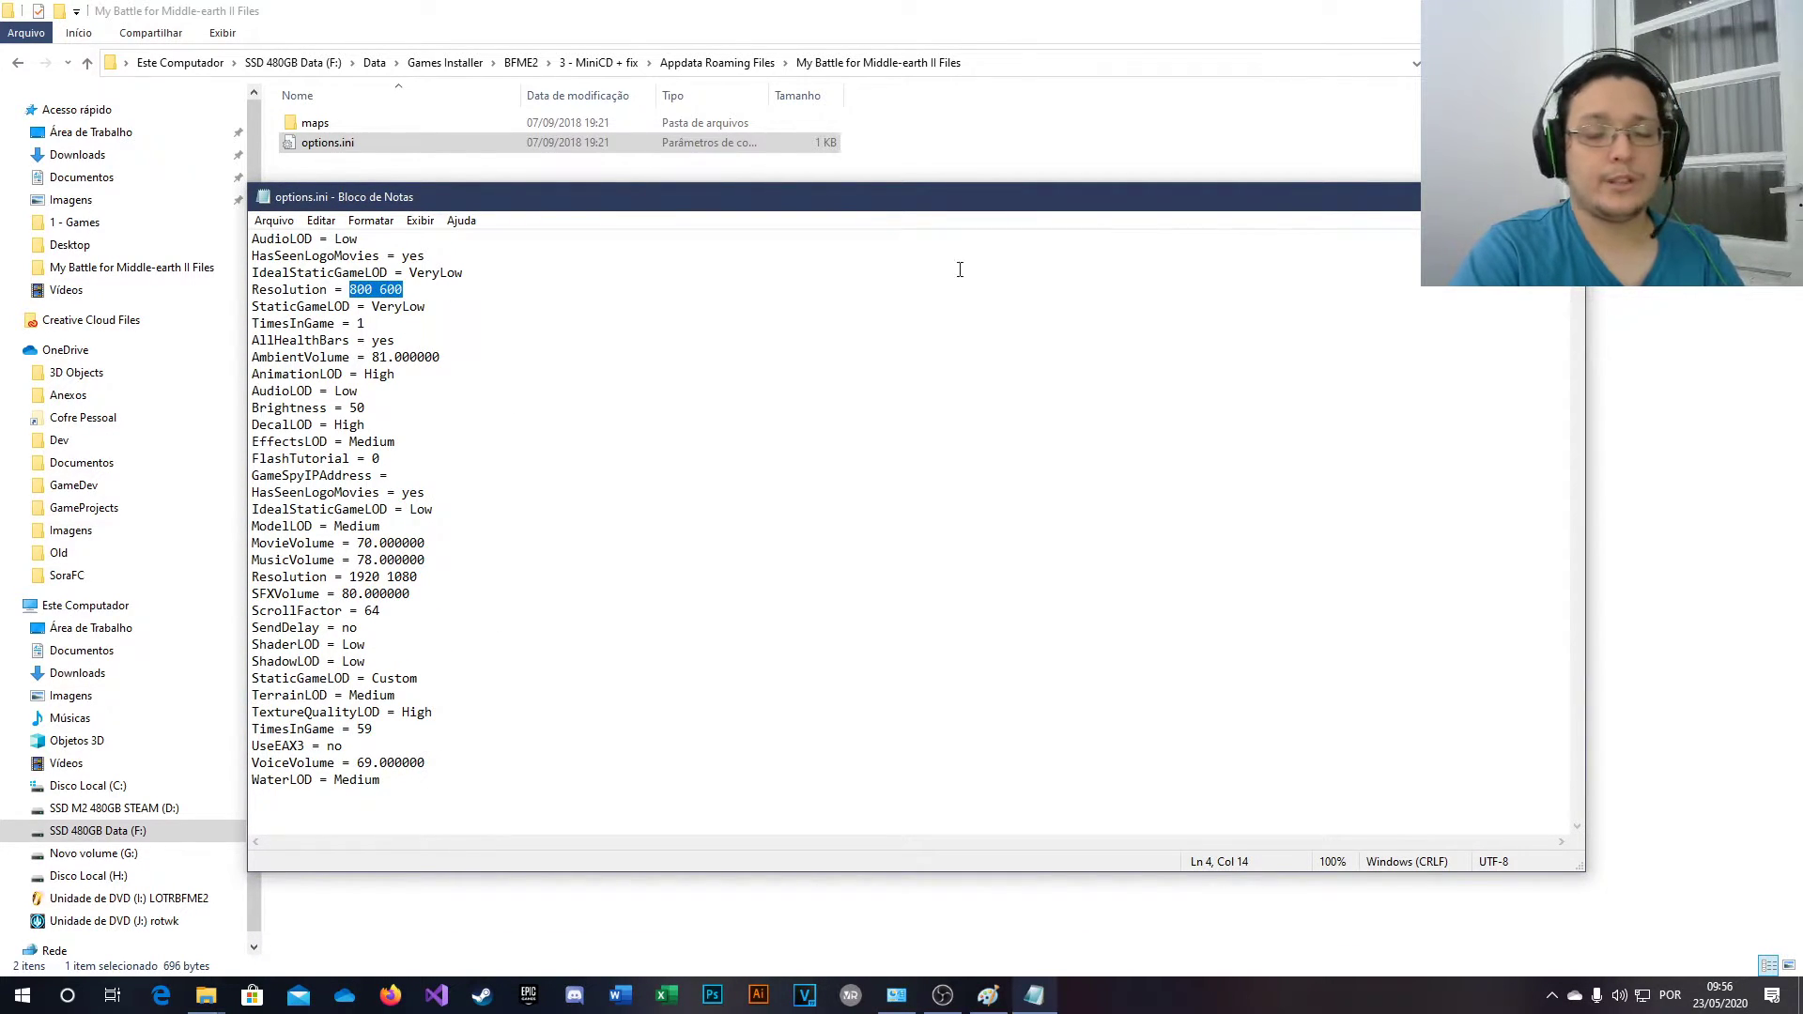
{"action": "type", "text": "192"}
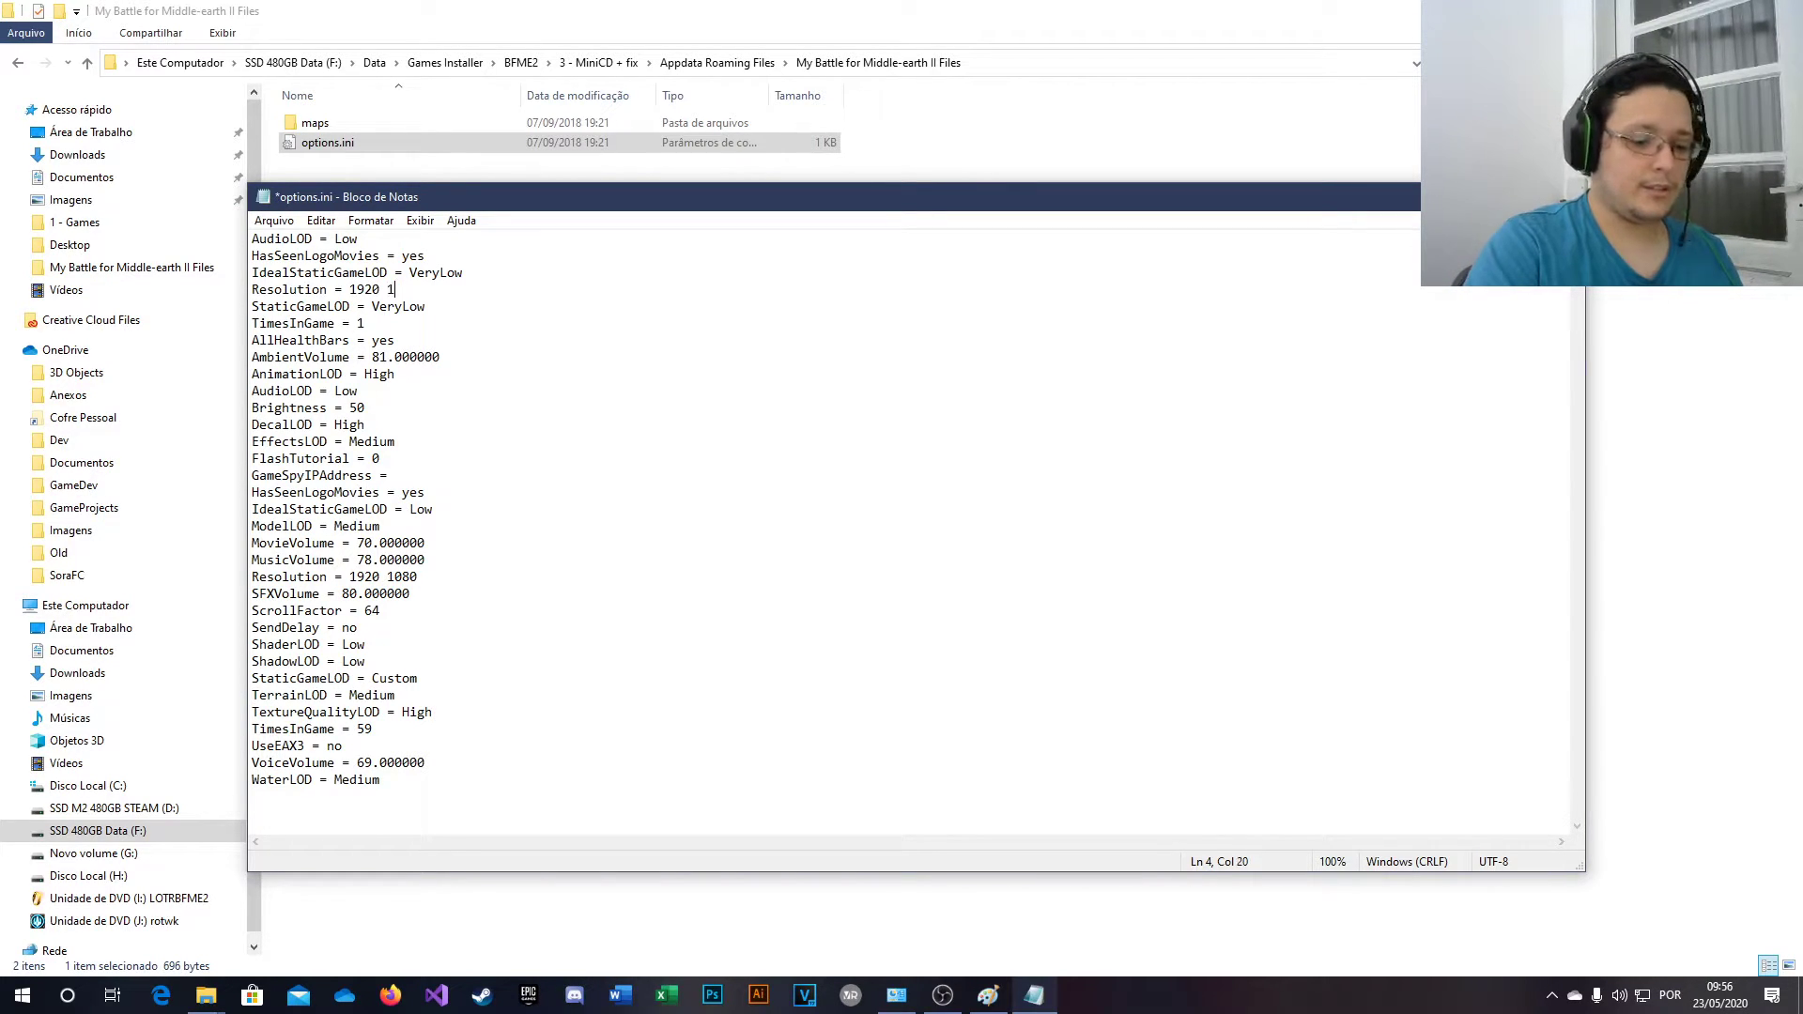
{"action": "type", "text": "0 1080"}
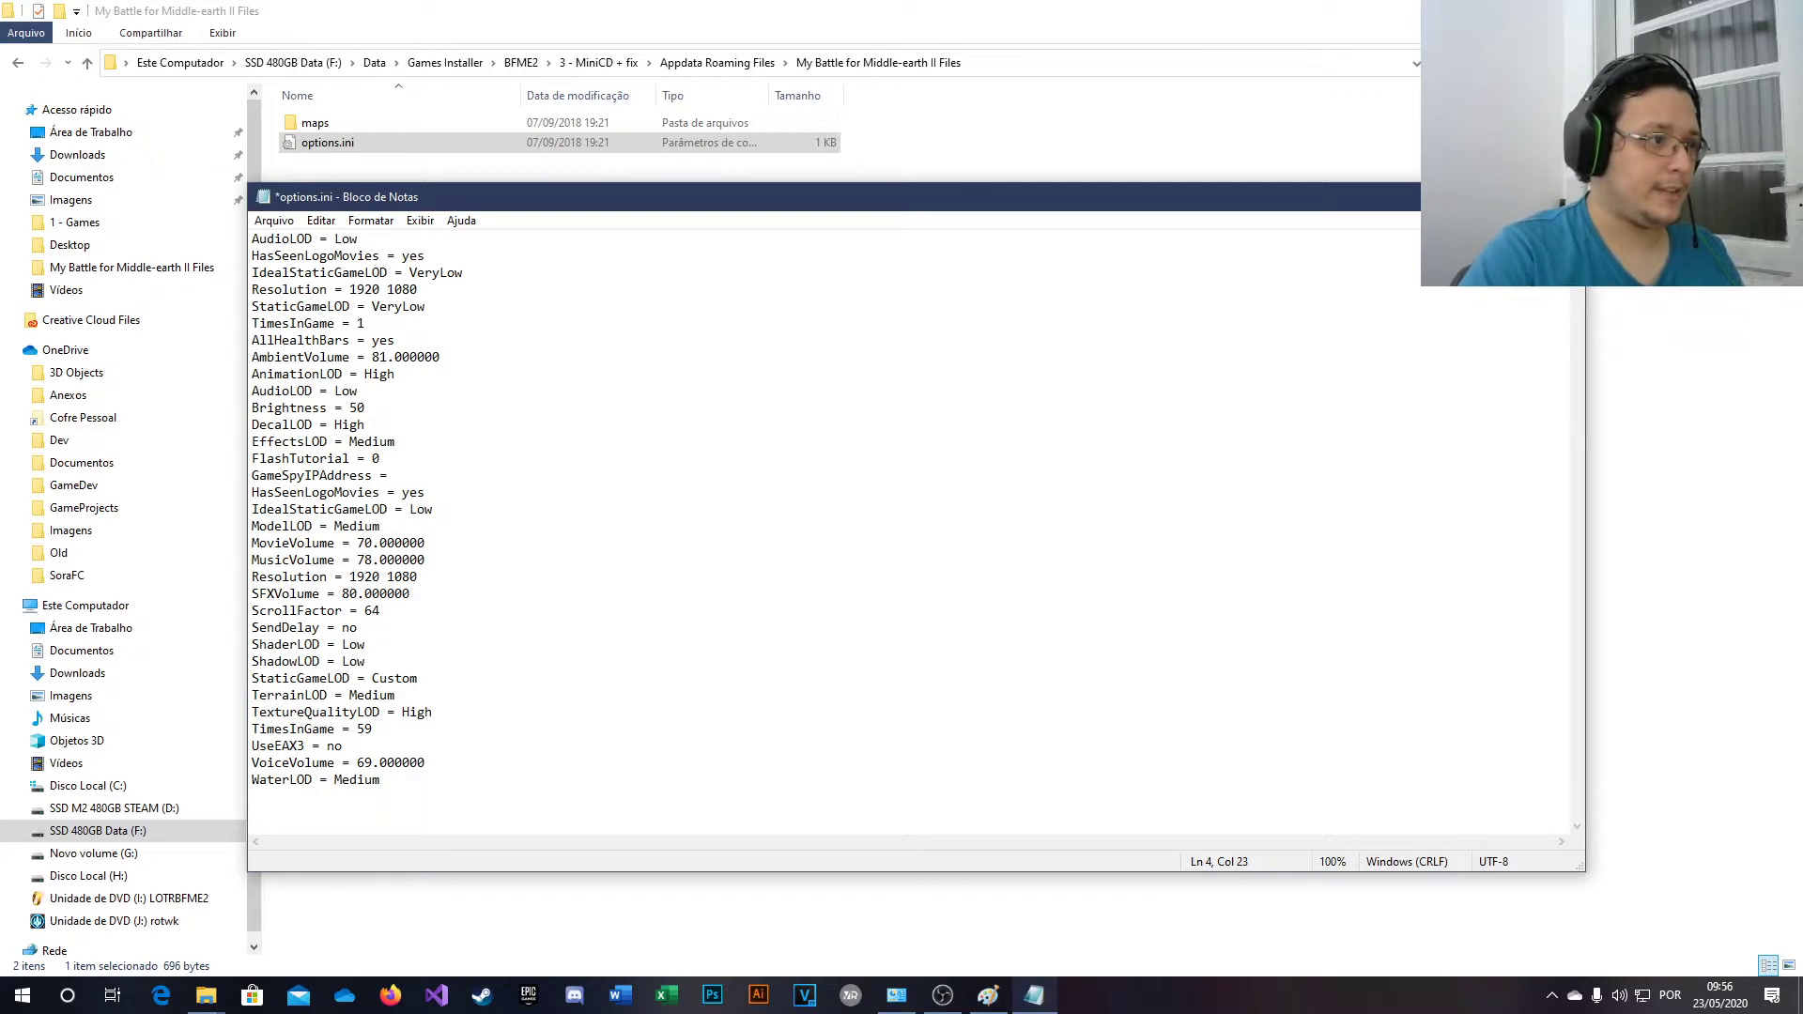
{"action": "left_click", "coordinate": [274, 220]}
{"action": "left_click", "coordinate": [299, 304]}
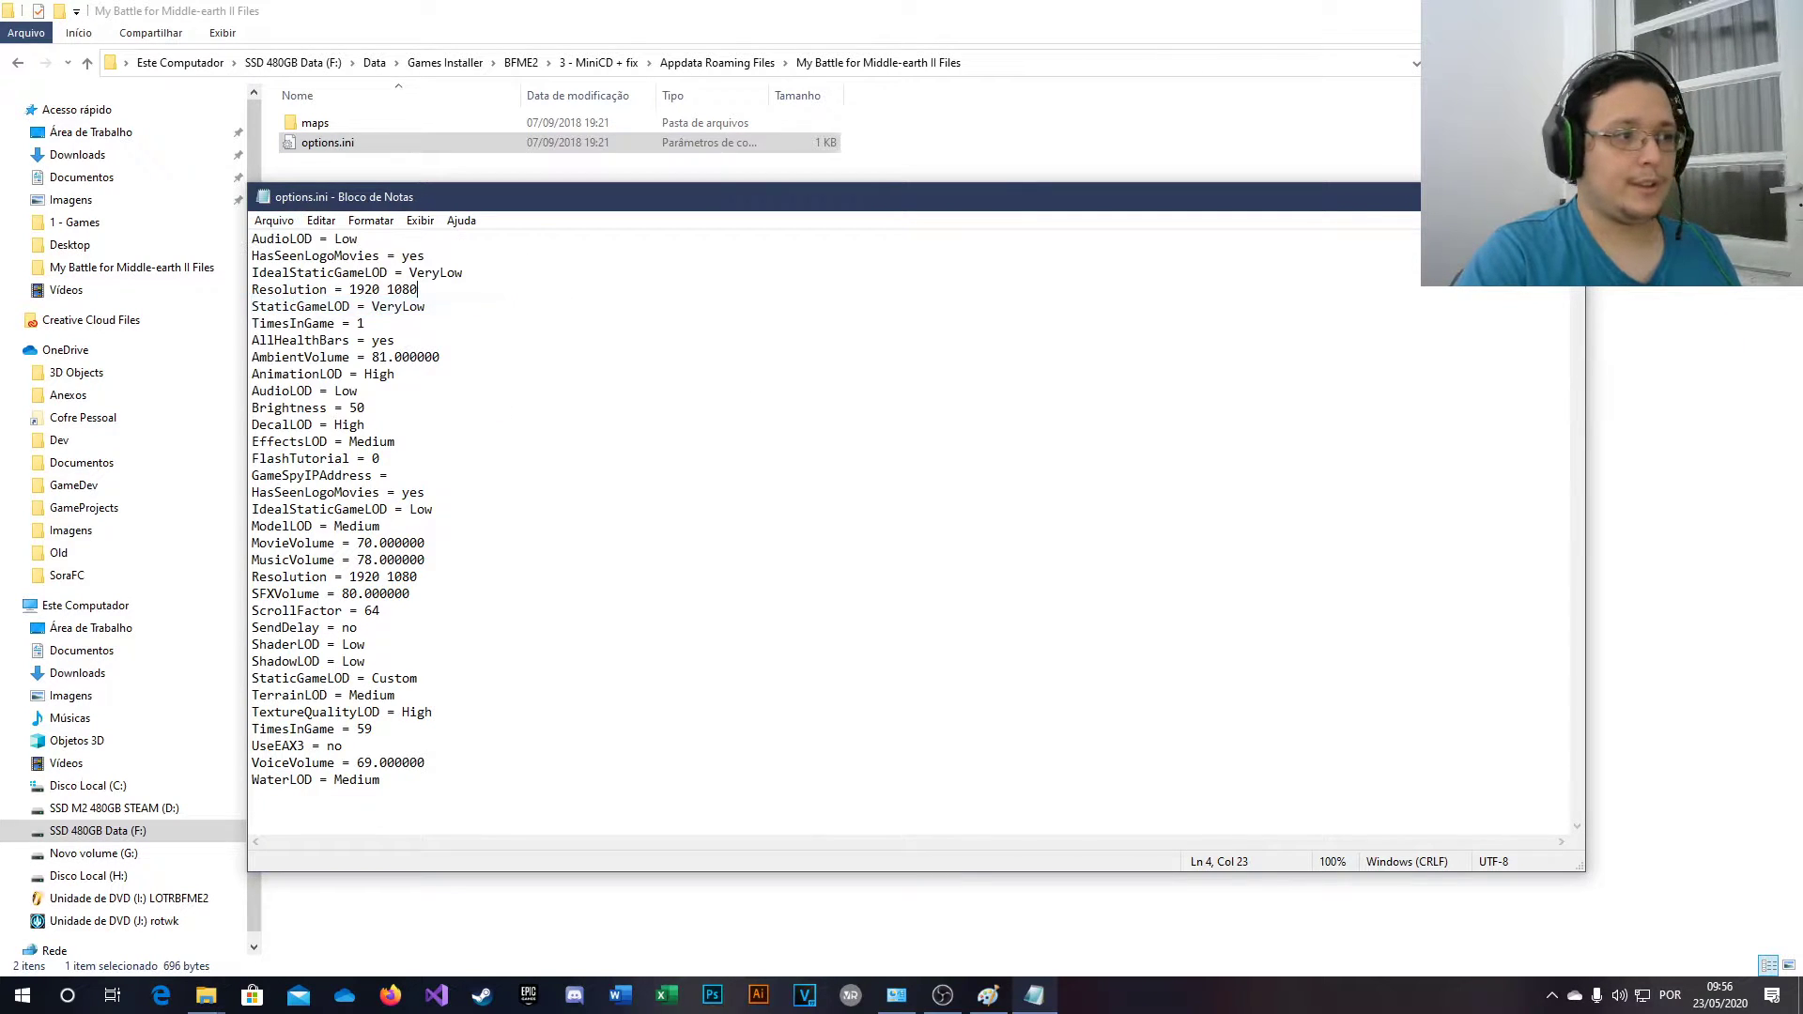
{"action": "left_click", "coordinate": [1564, 196]}
- Go up to Appdata Roaming Files and open the Rise of the Witch-king settings folder
{"action": "left_click", "coordinate": [718, 62]}
{"action": "left_click", "coordinate": [412, 146]}
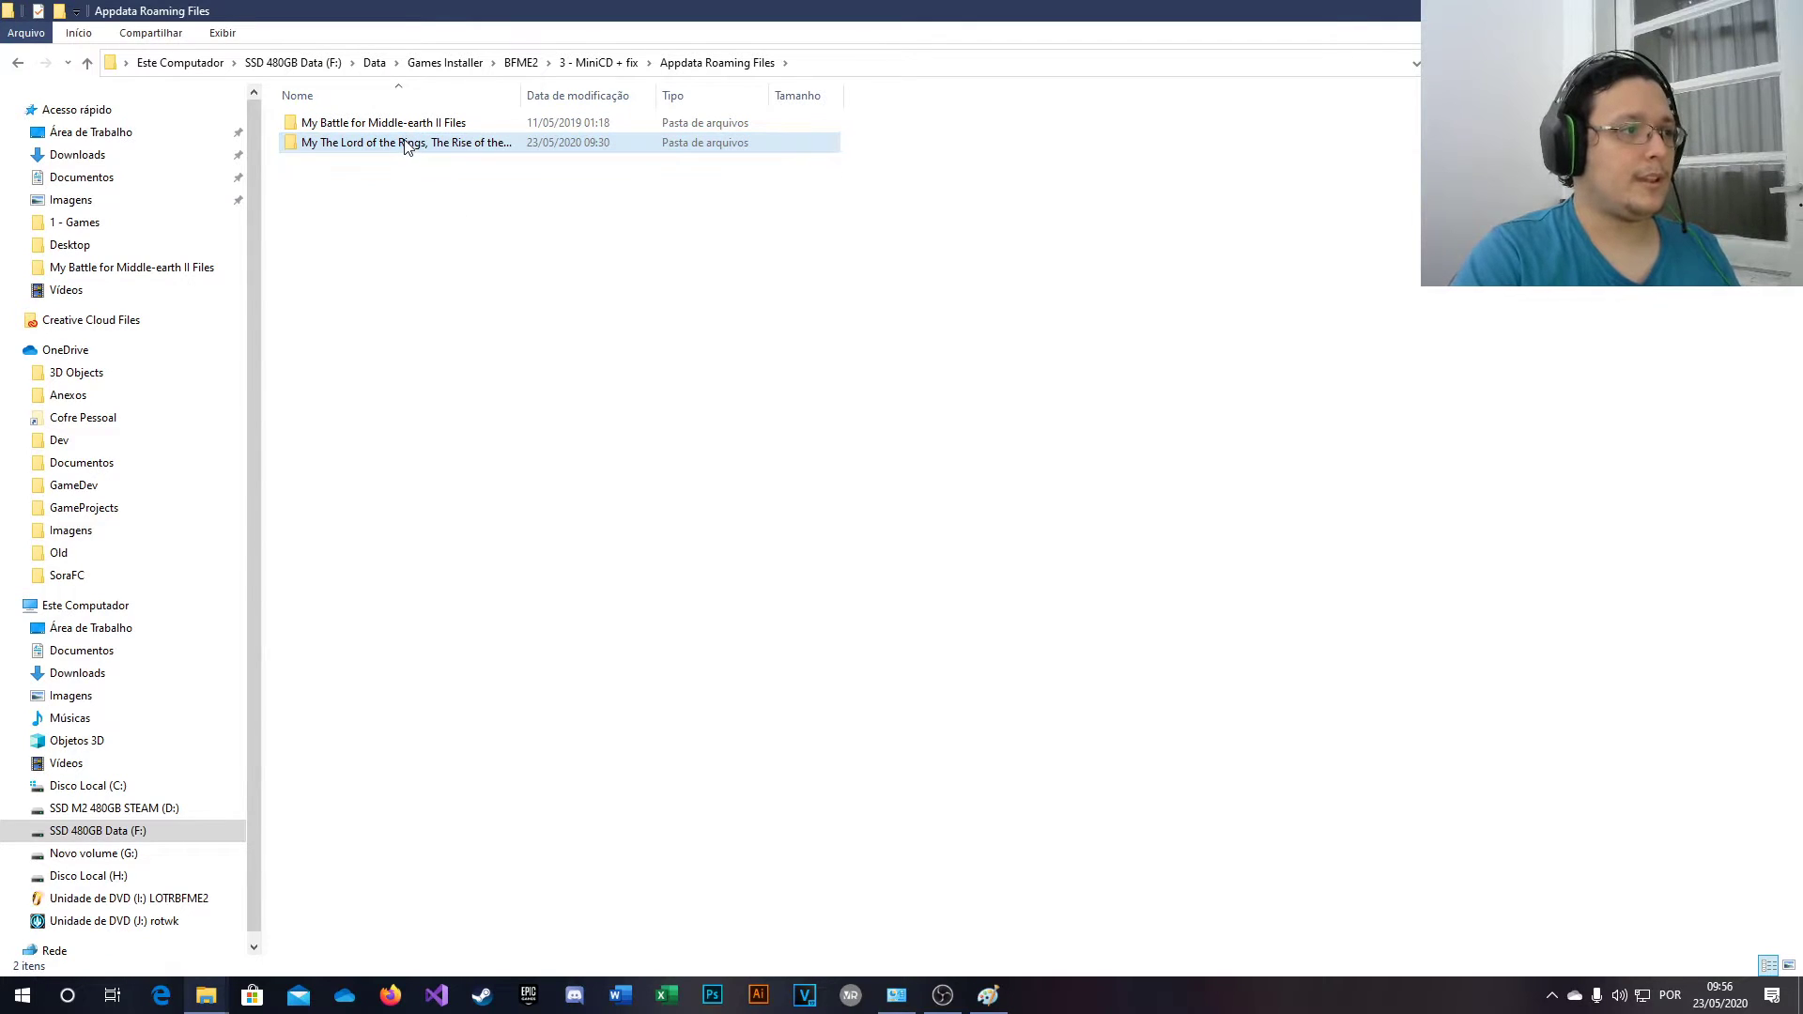
{"action": "double_click", "coordinate": [404, 143]}
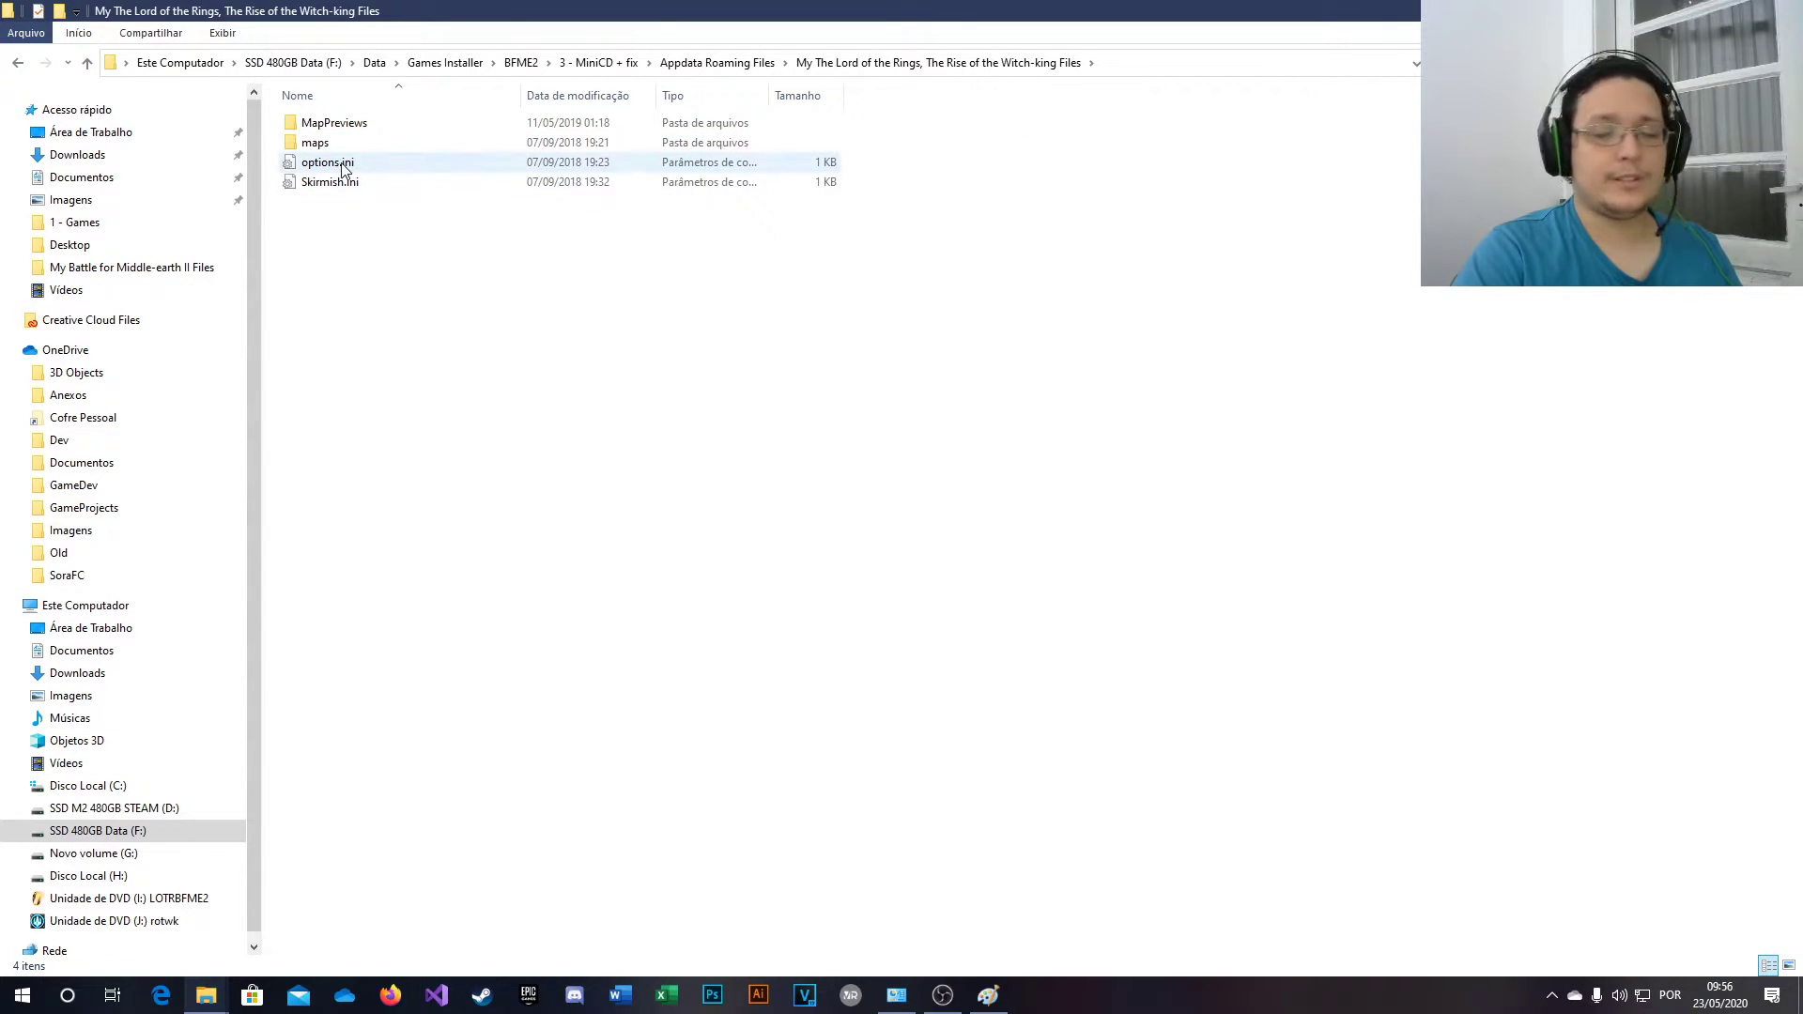
- Verify the Witch-king options.ini already reads 1920 1080, close it, and return to Appdata Roaming Files
{"action": "double_click", "coordinate": [344, 165]}
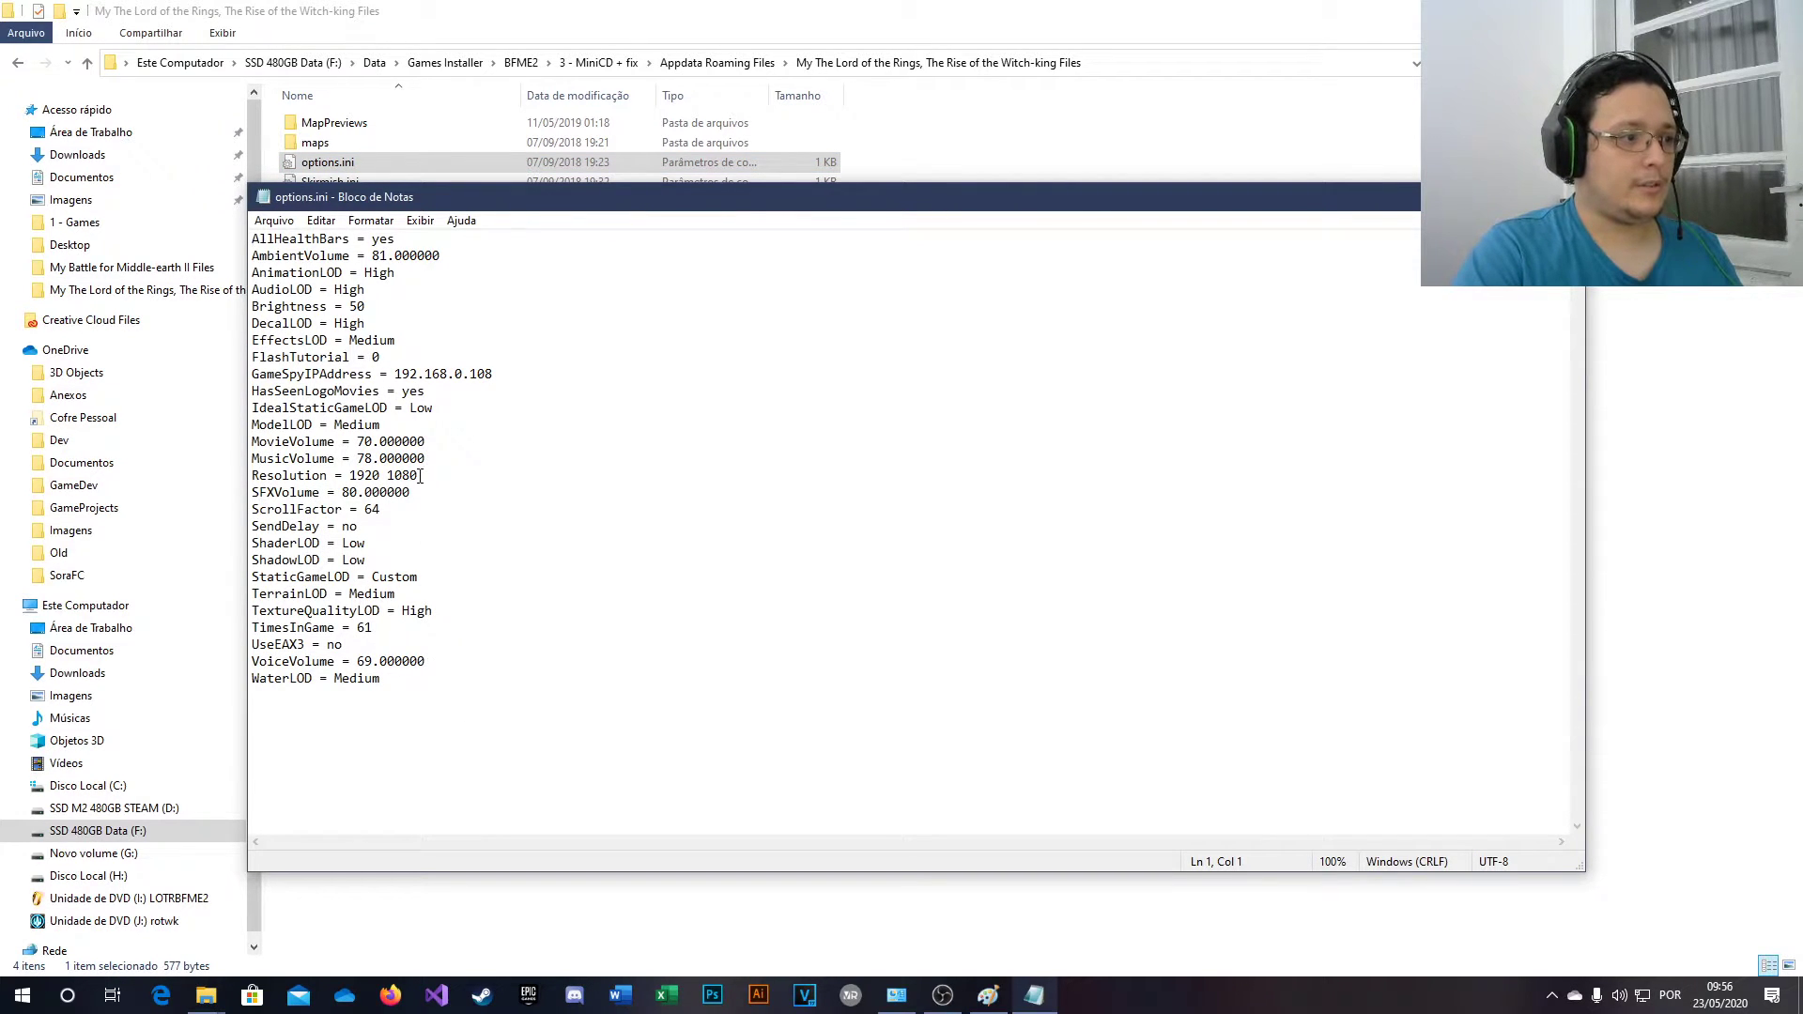
{"action": "left_click_drag", "start_coordinate": [421, 477], "coordinate": [346, 472]}
{"action": "left_click", "coordinate": [349, 474]}
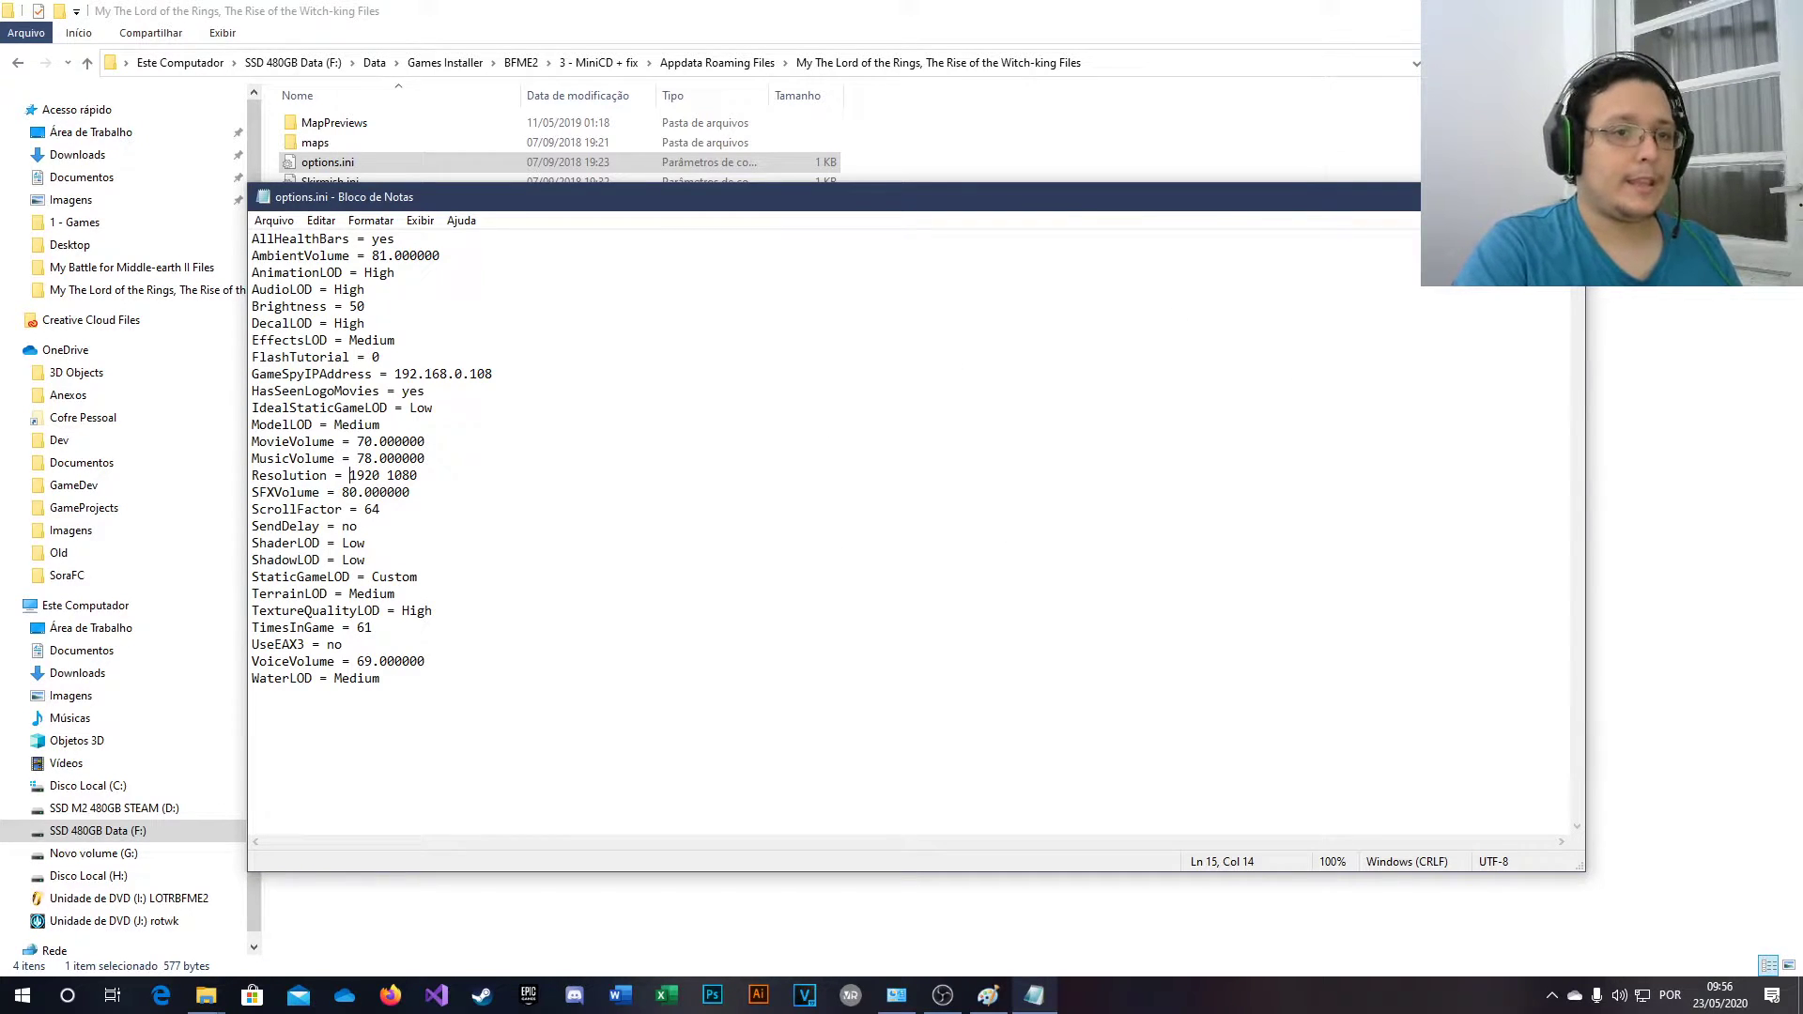
{"action": "key", "text": "alt+F4"}
{"action": "left_click", "coordinate": [717, 62]}
{"action": "left_click", "coordinate": [384, 282]}
- Paste both game settings folders into the Roaming folder opened via Run with %appdata%
{"action": "left_click_drag", "start_coordinate": [583, 243], "coordinate": [427, 150]}
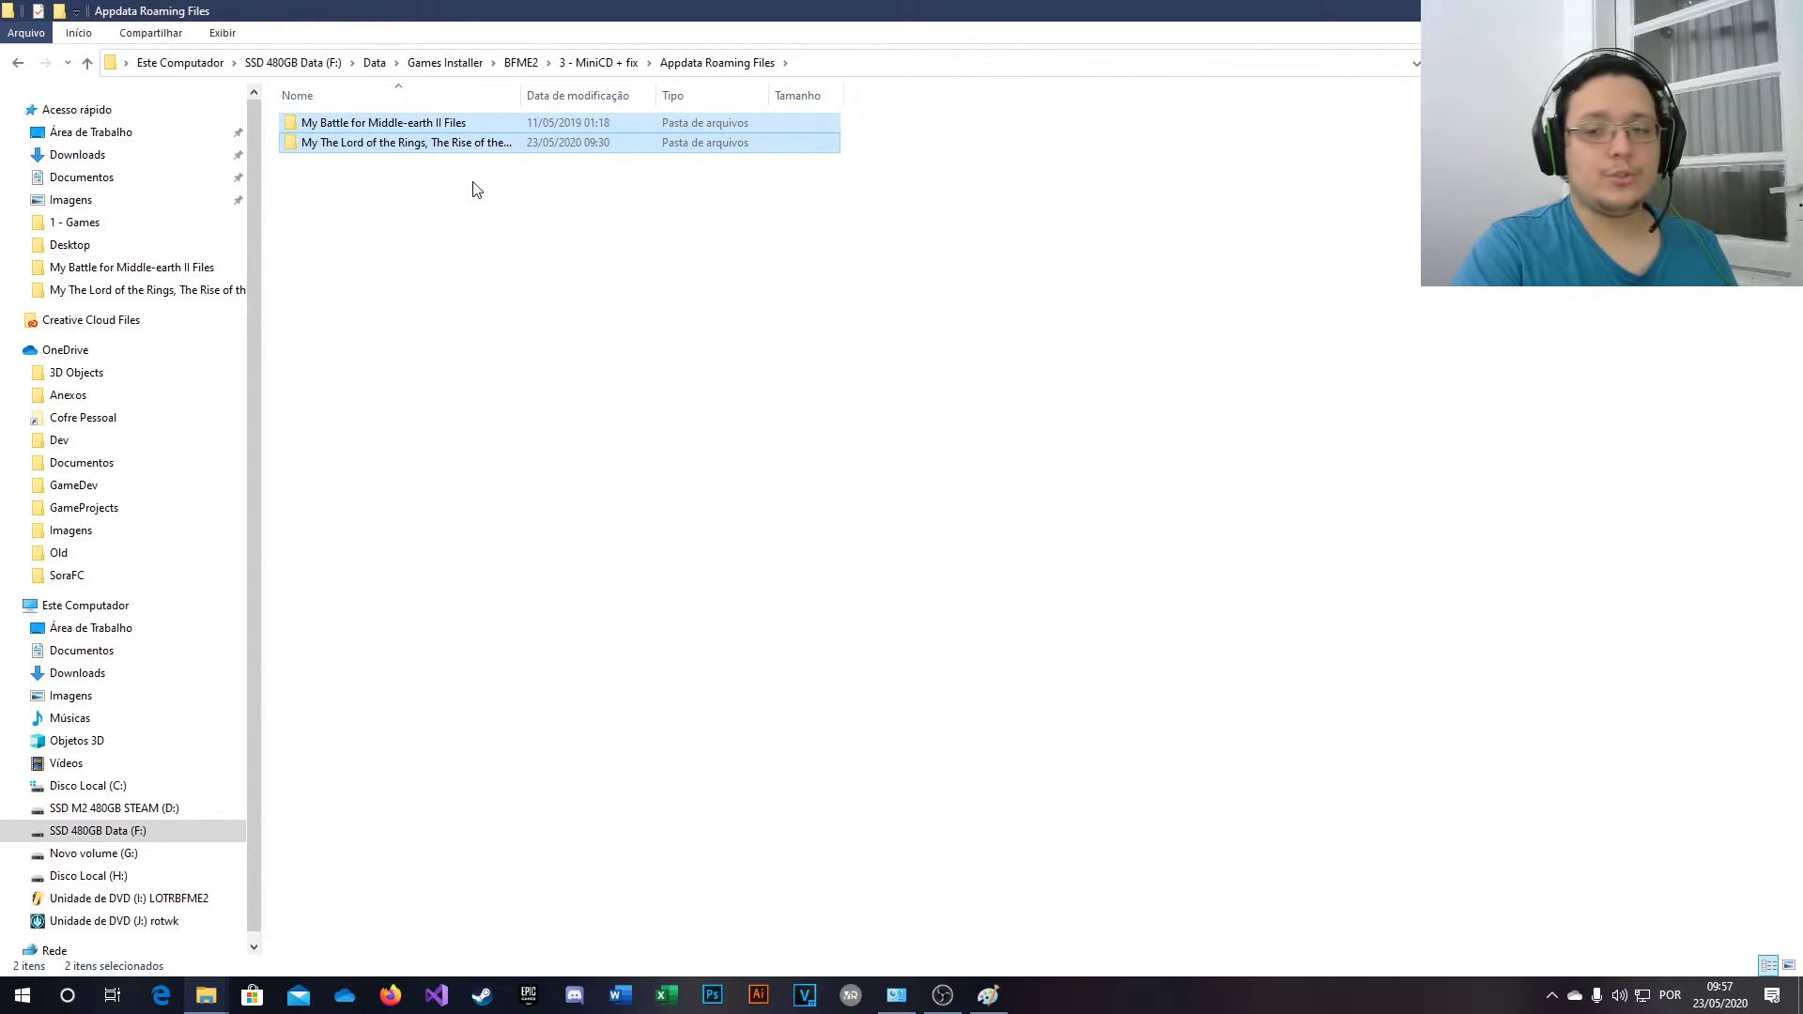
{"action": "left_click", "coordinate": [20, 988]}
{"action": "key", "text": "super+r"}
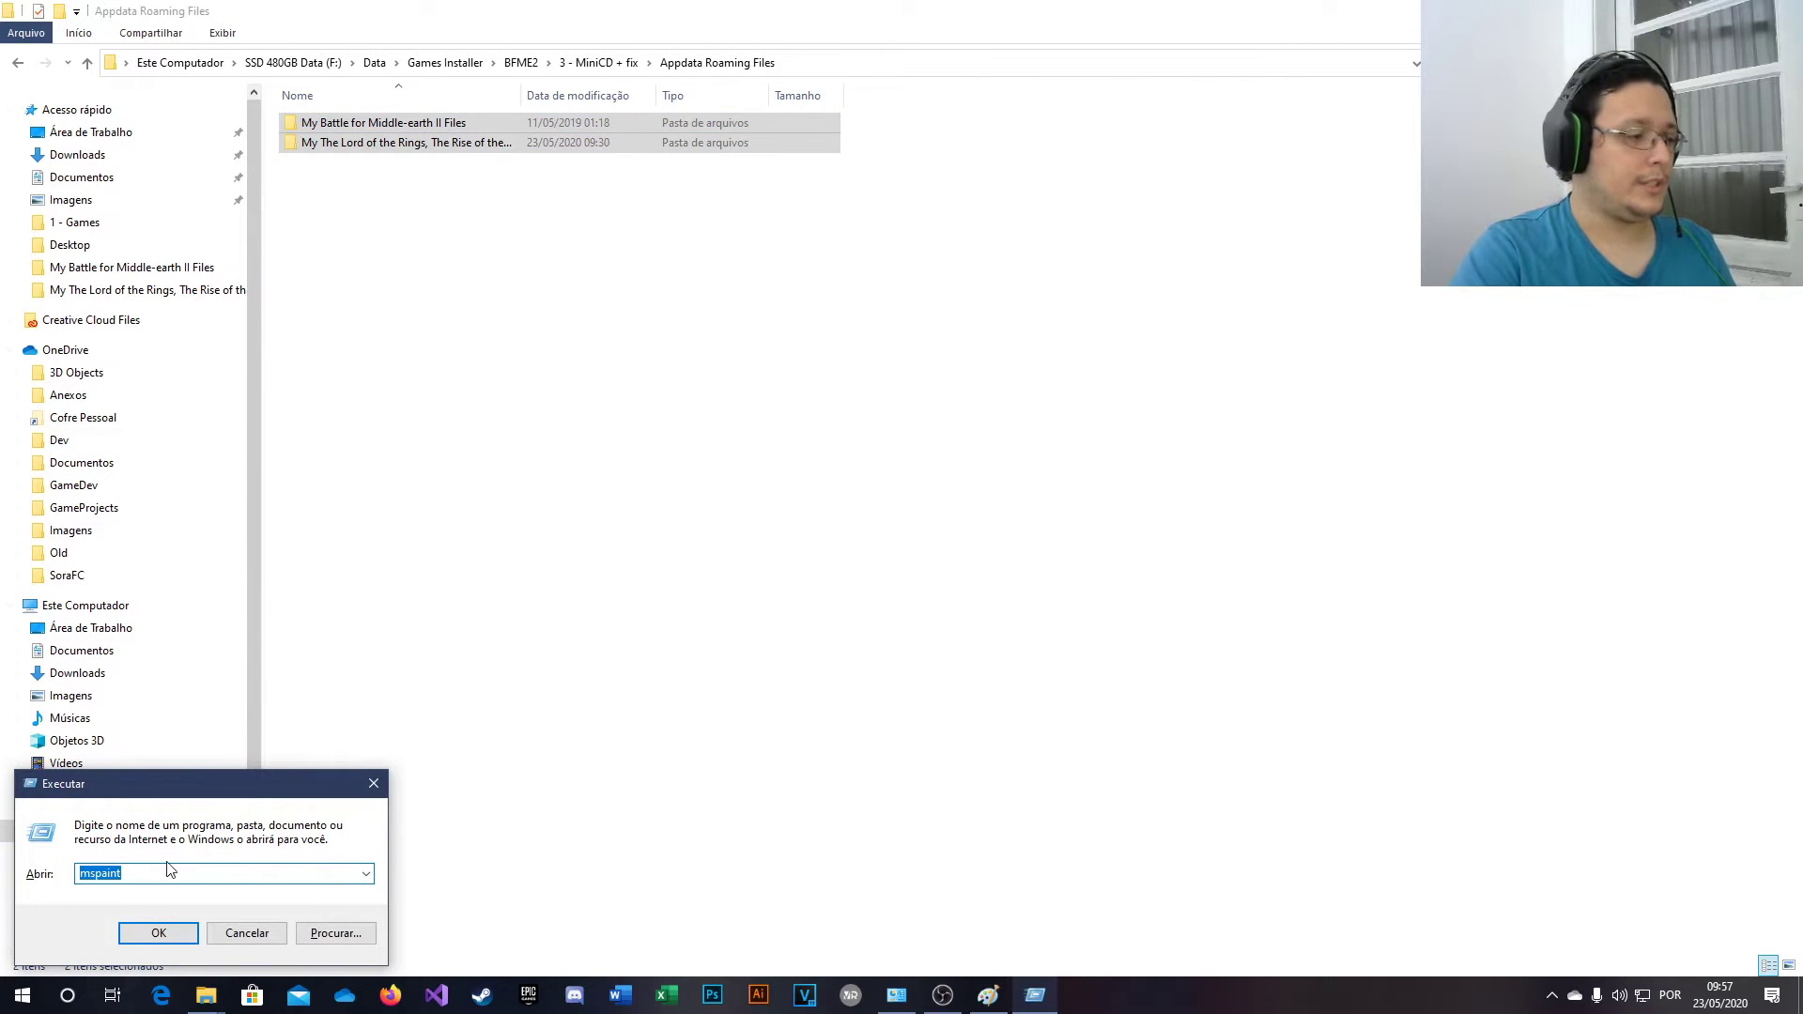
{"action": "left_click", "coordinate": [164, 871]}
{"action": "left_click_drag", "start_coordinate": [185, 785], "coordinate": [571, 608]}
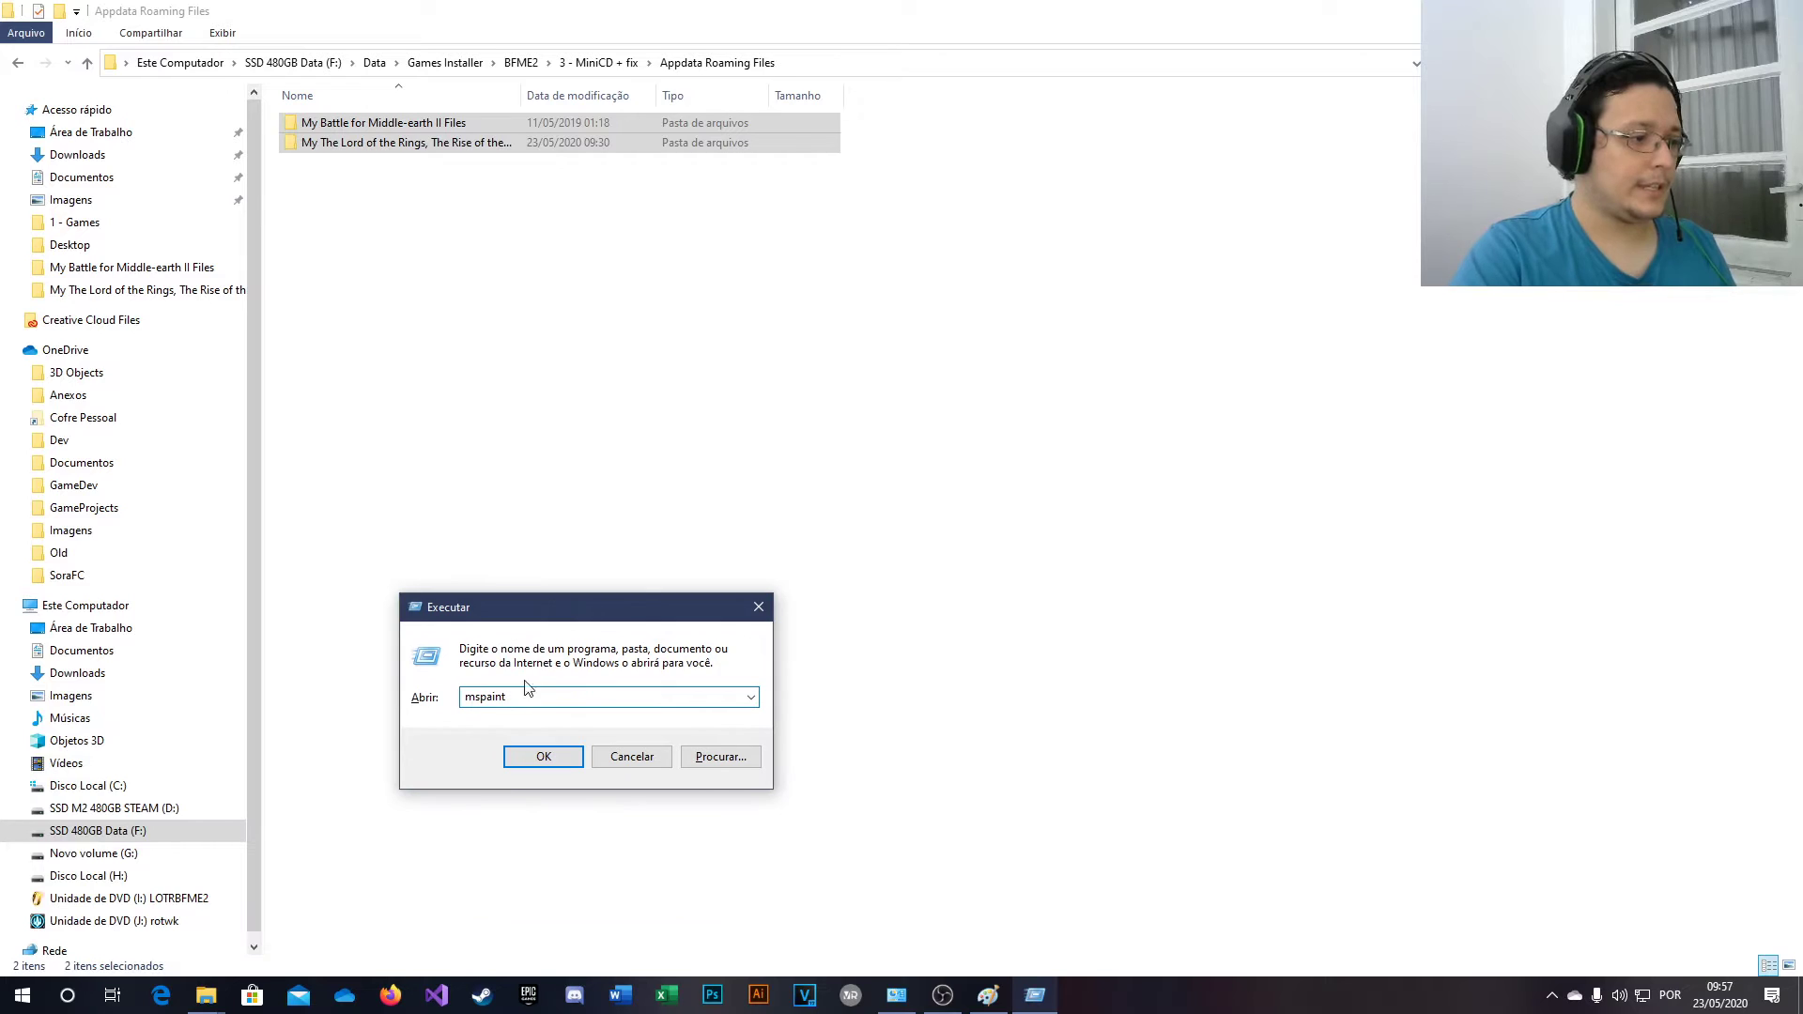
{"action": "left_click_drag", "start_coordinate": [535, 693], "coordinate": [396, 690]}
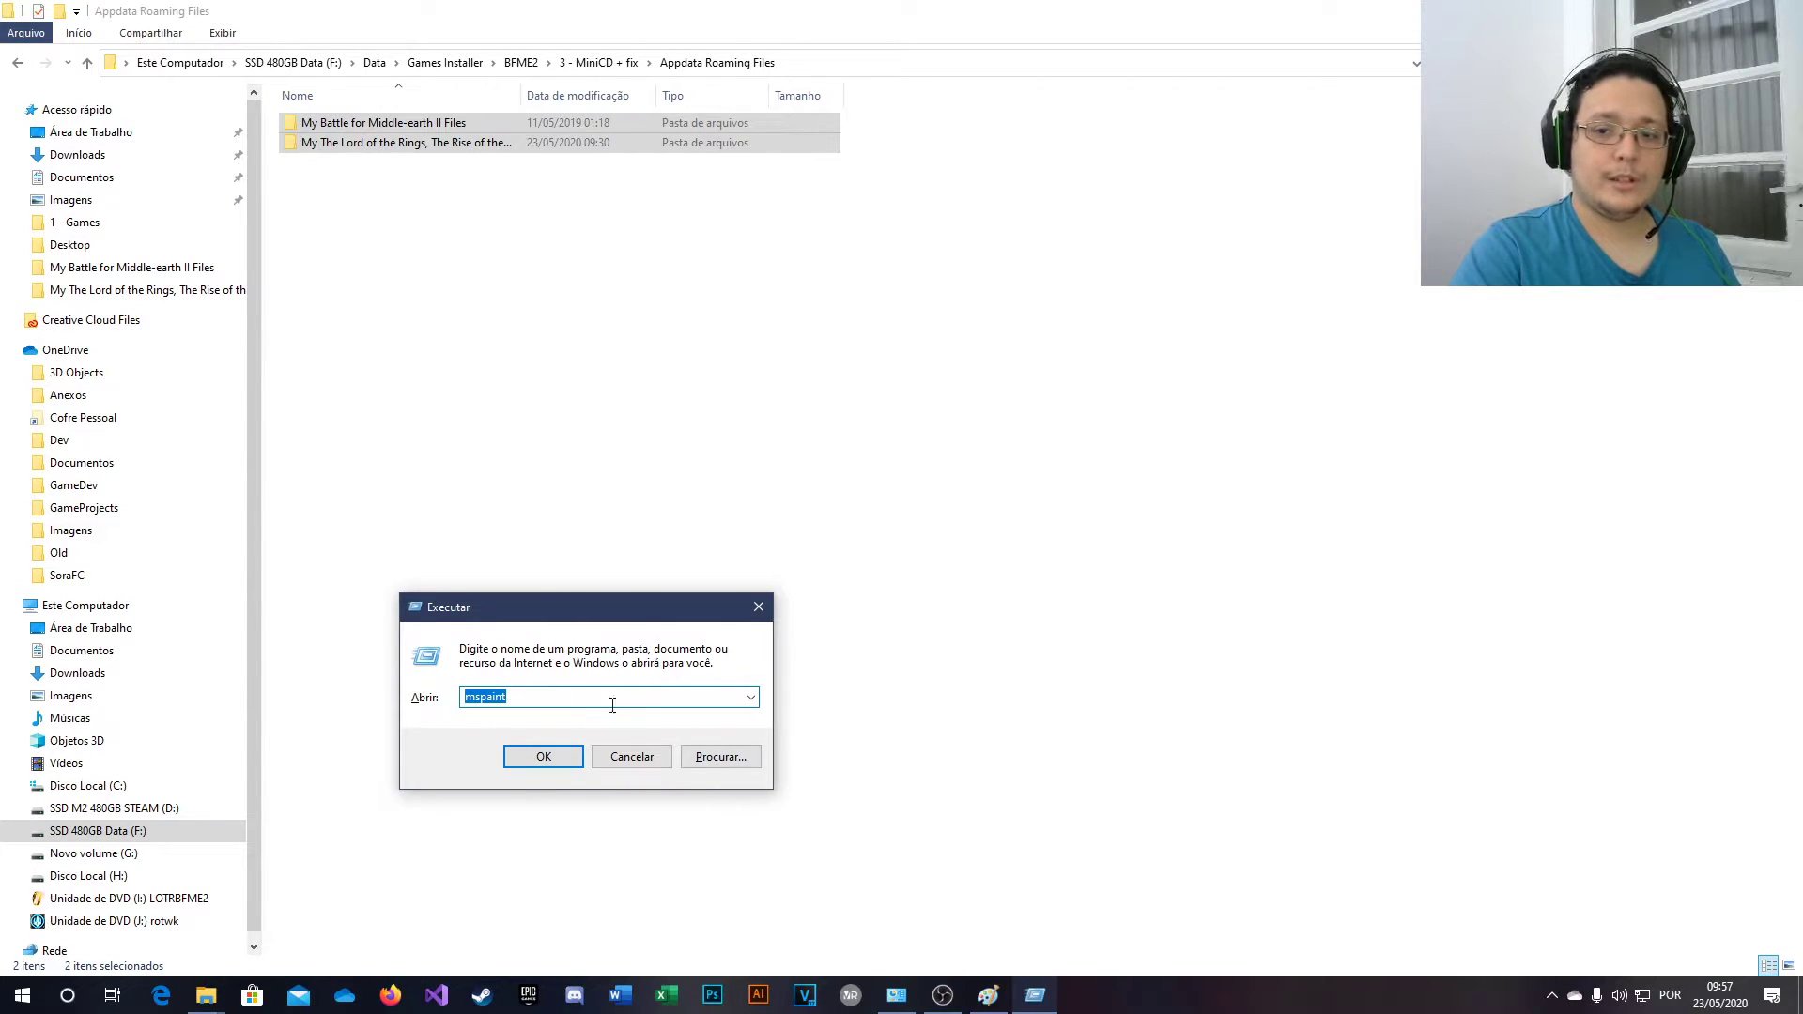
{"action": "type", "text": "%"}
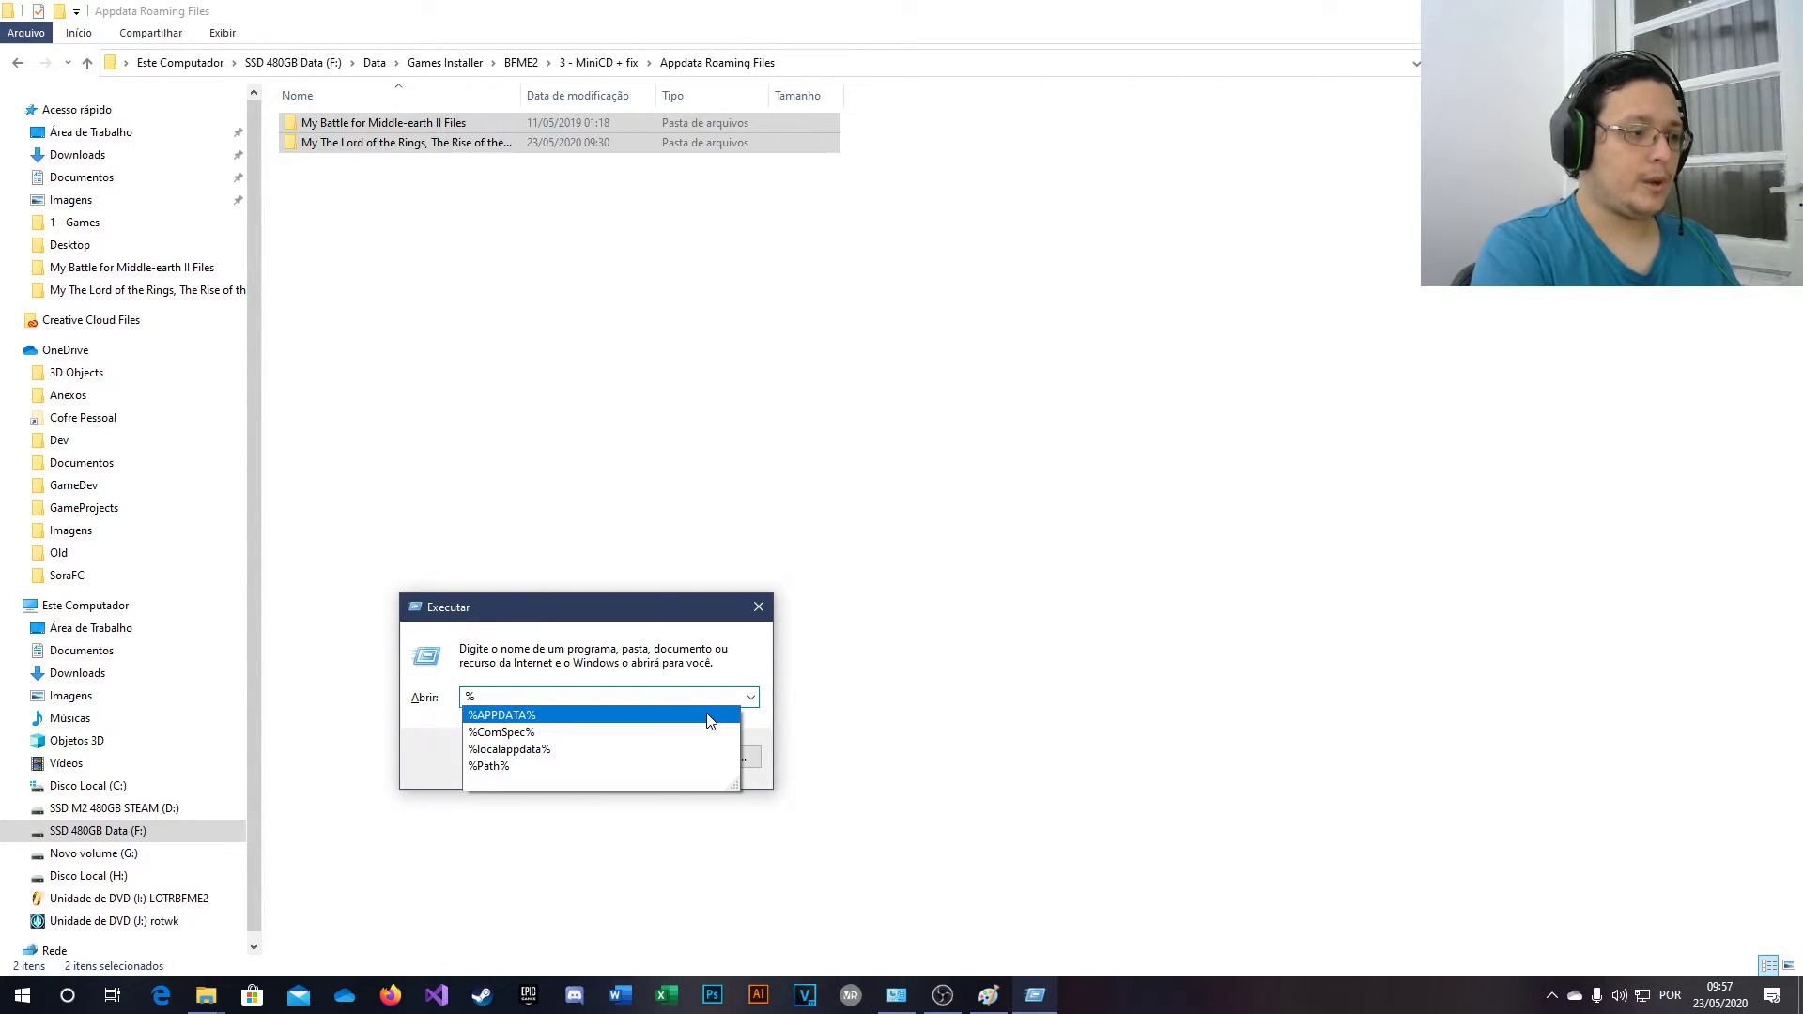
{"action": "type", "text": "appdata%"}
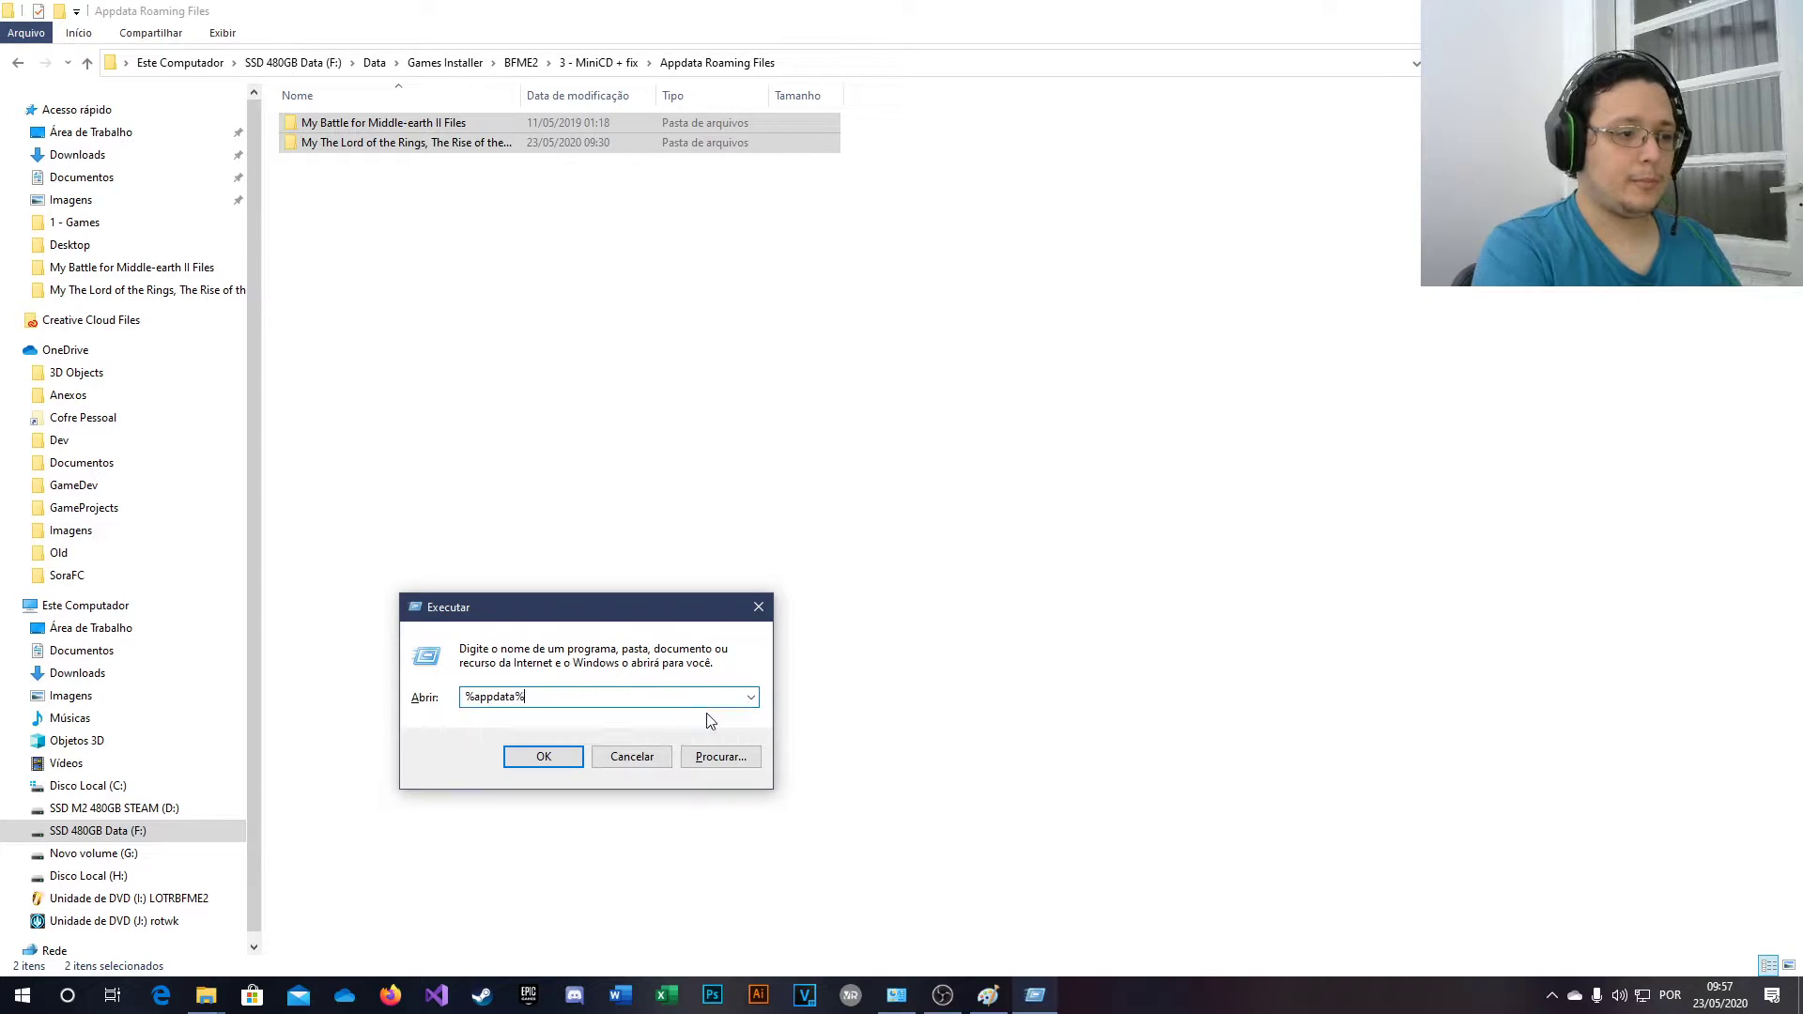
{"action": "key", "text": "Return"}
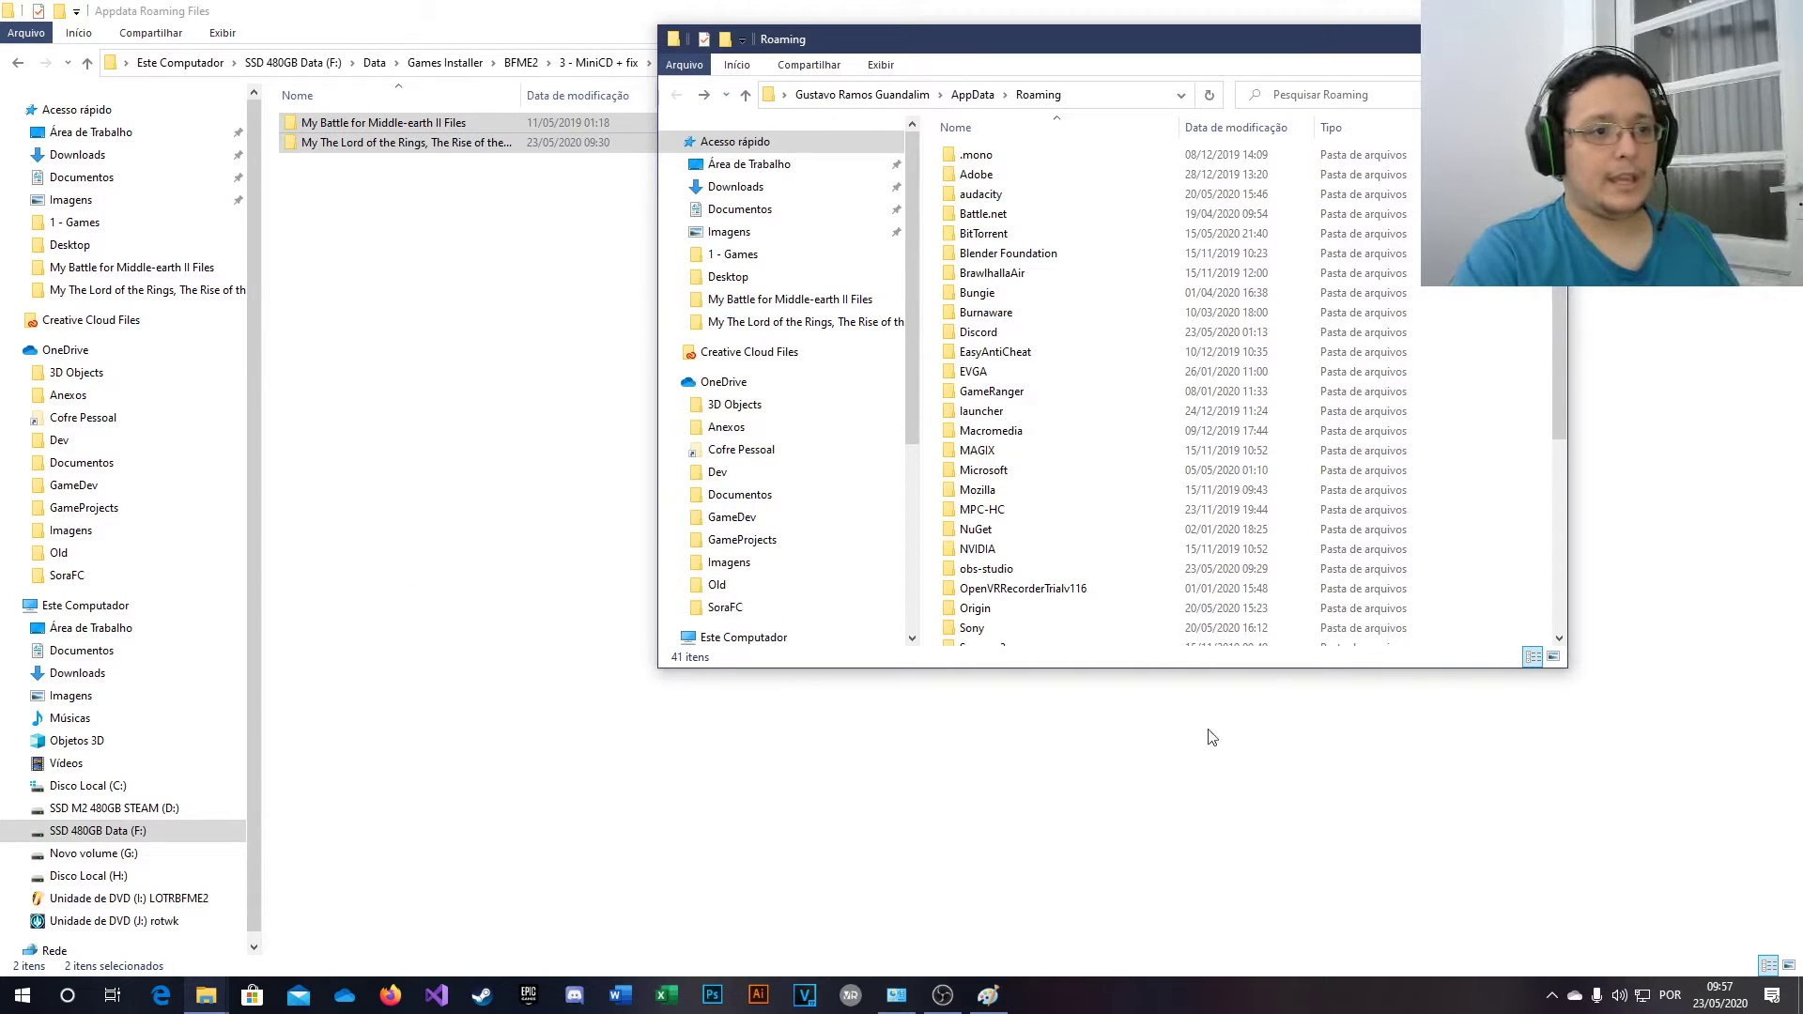
{"action": "key", "text": "alt+F4"}
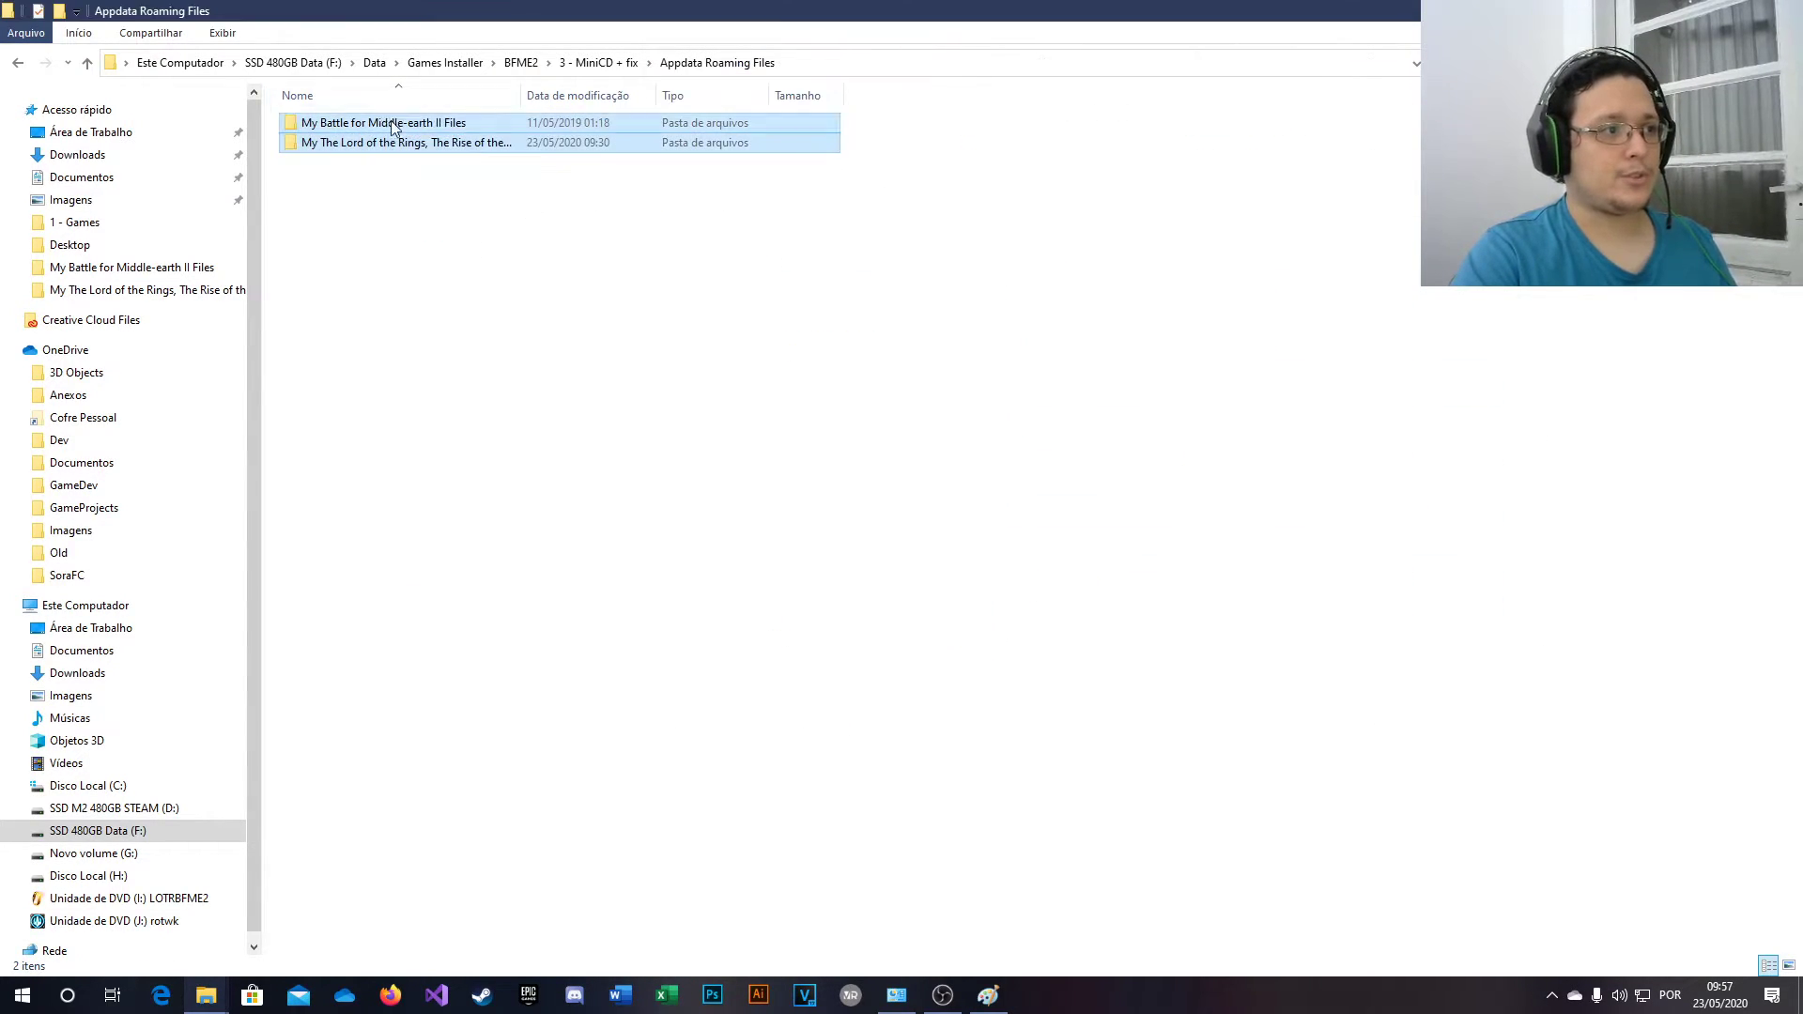
{"action": "key", "text": "alt+Tab"}
{"action": "key", "text": "ctrl+v"}
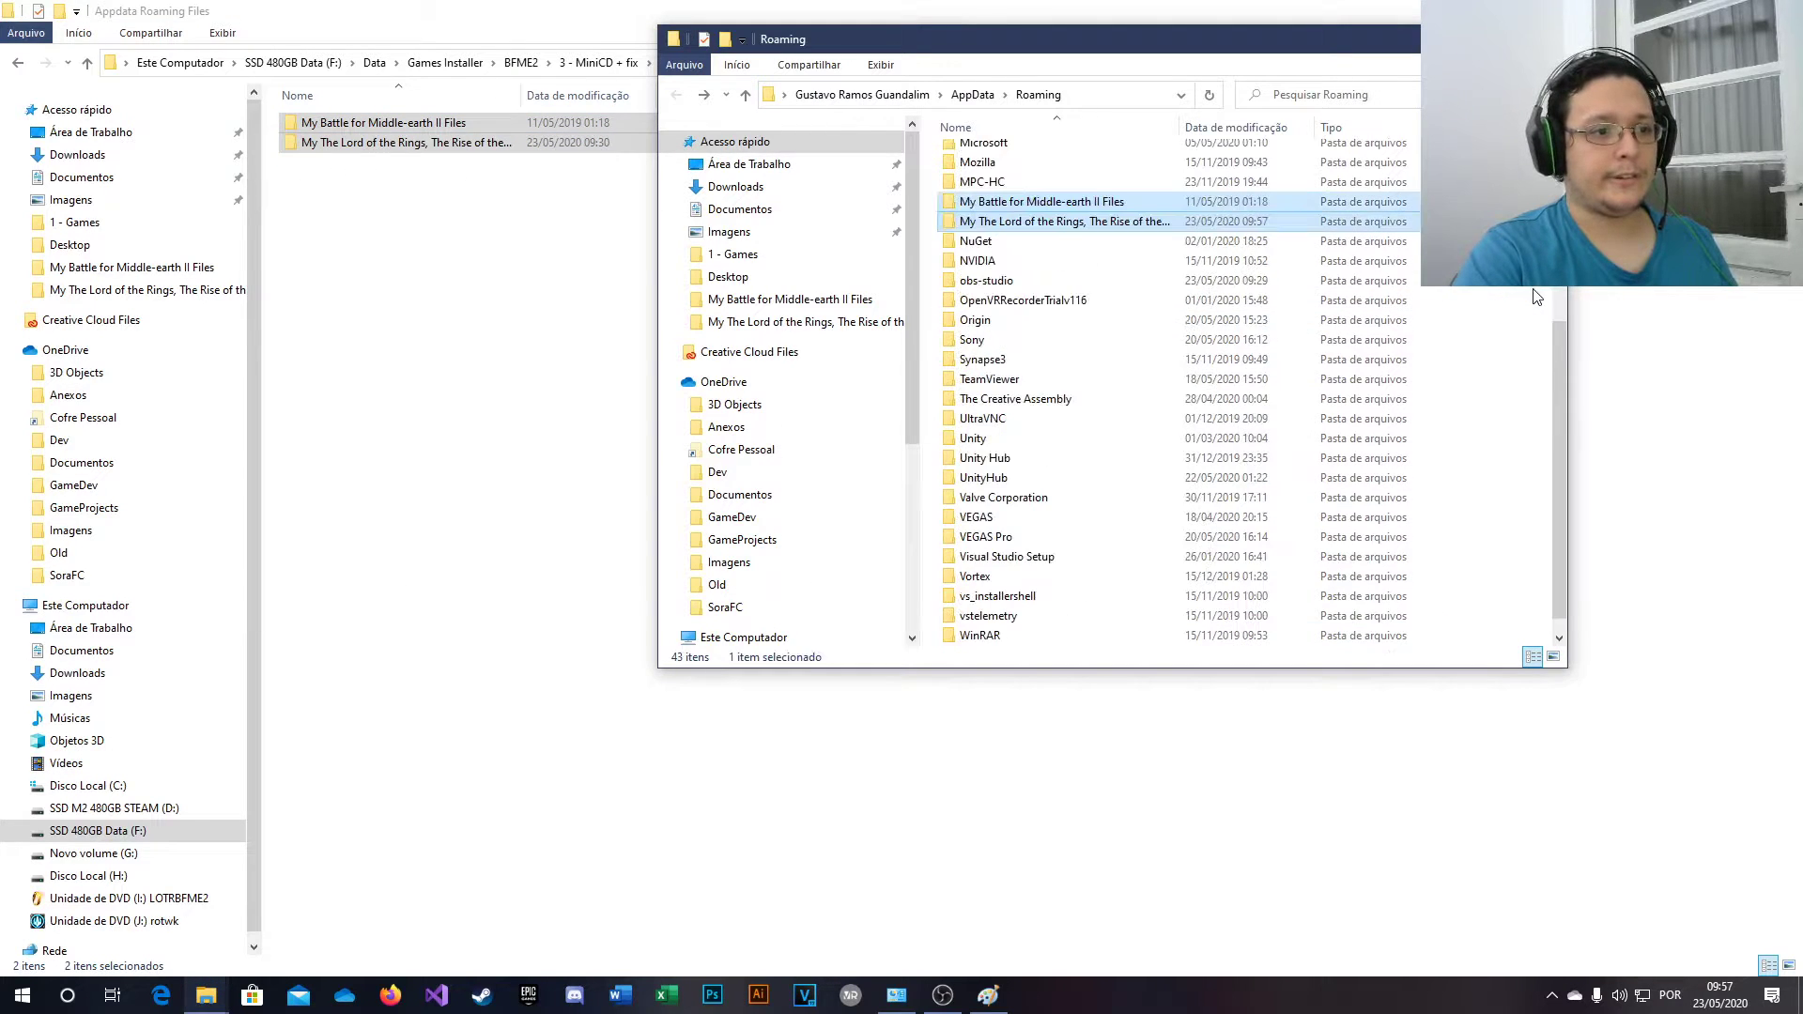
- Open the RotWk_Maxi_TheSmokingMan folder holding the .mdf and .mds disc image files
{"action": "double_click", "coordinate": [1056, 223]}
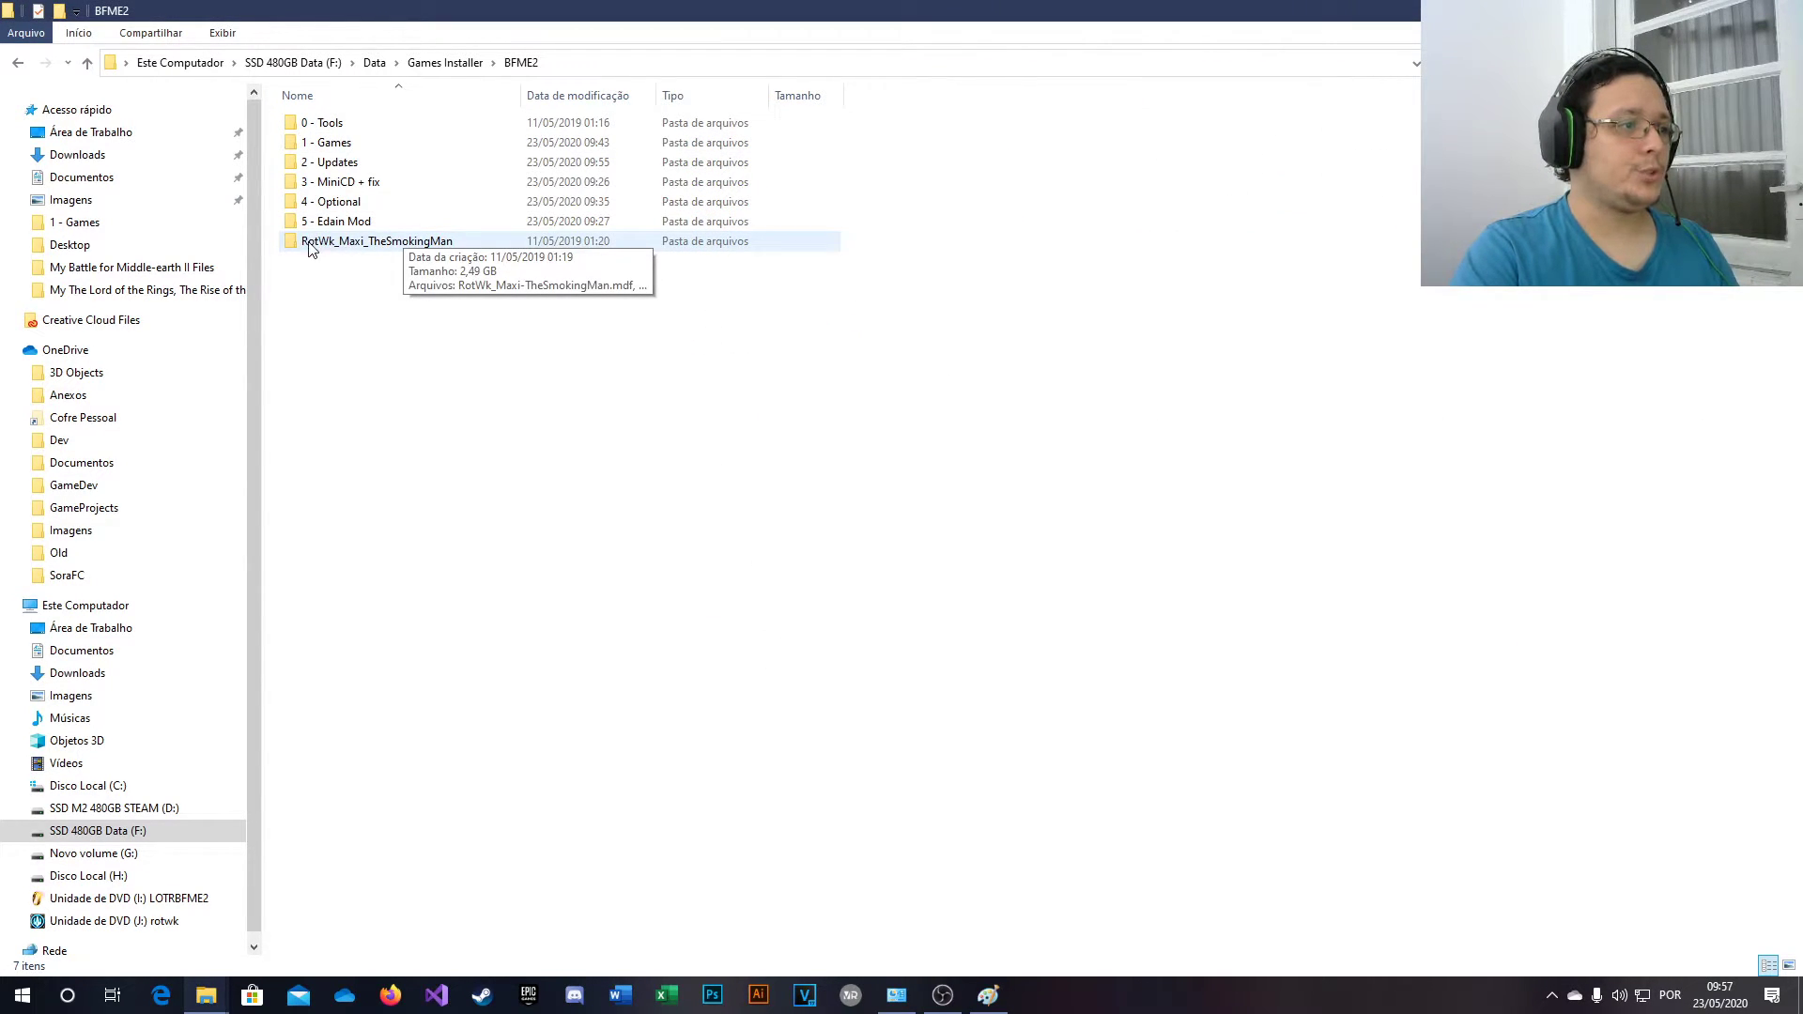
{"action": "left_click", "coordinate": [311, 246]}
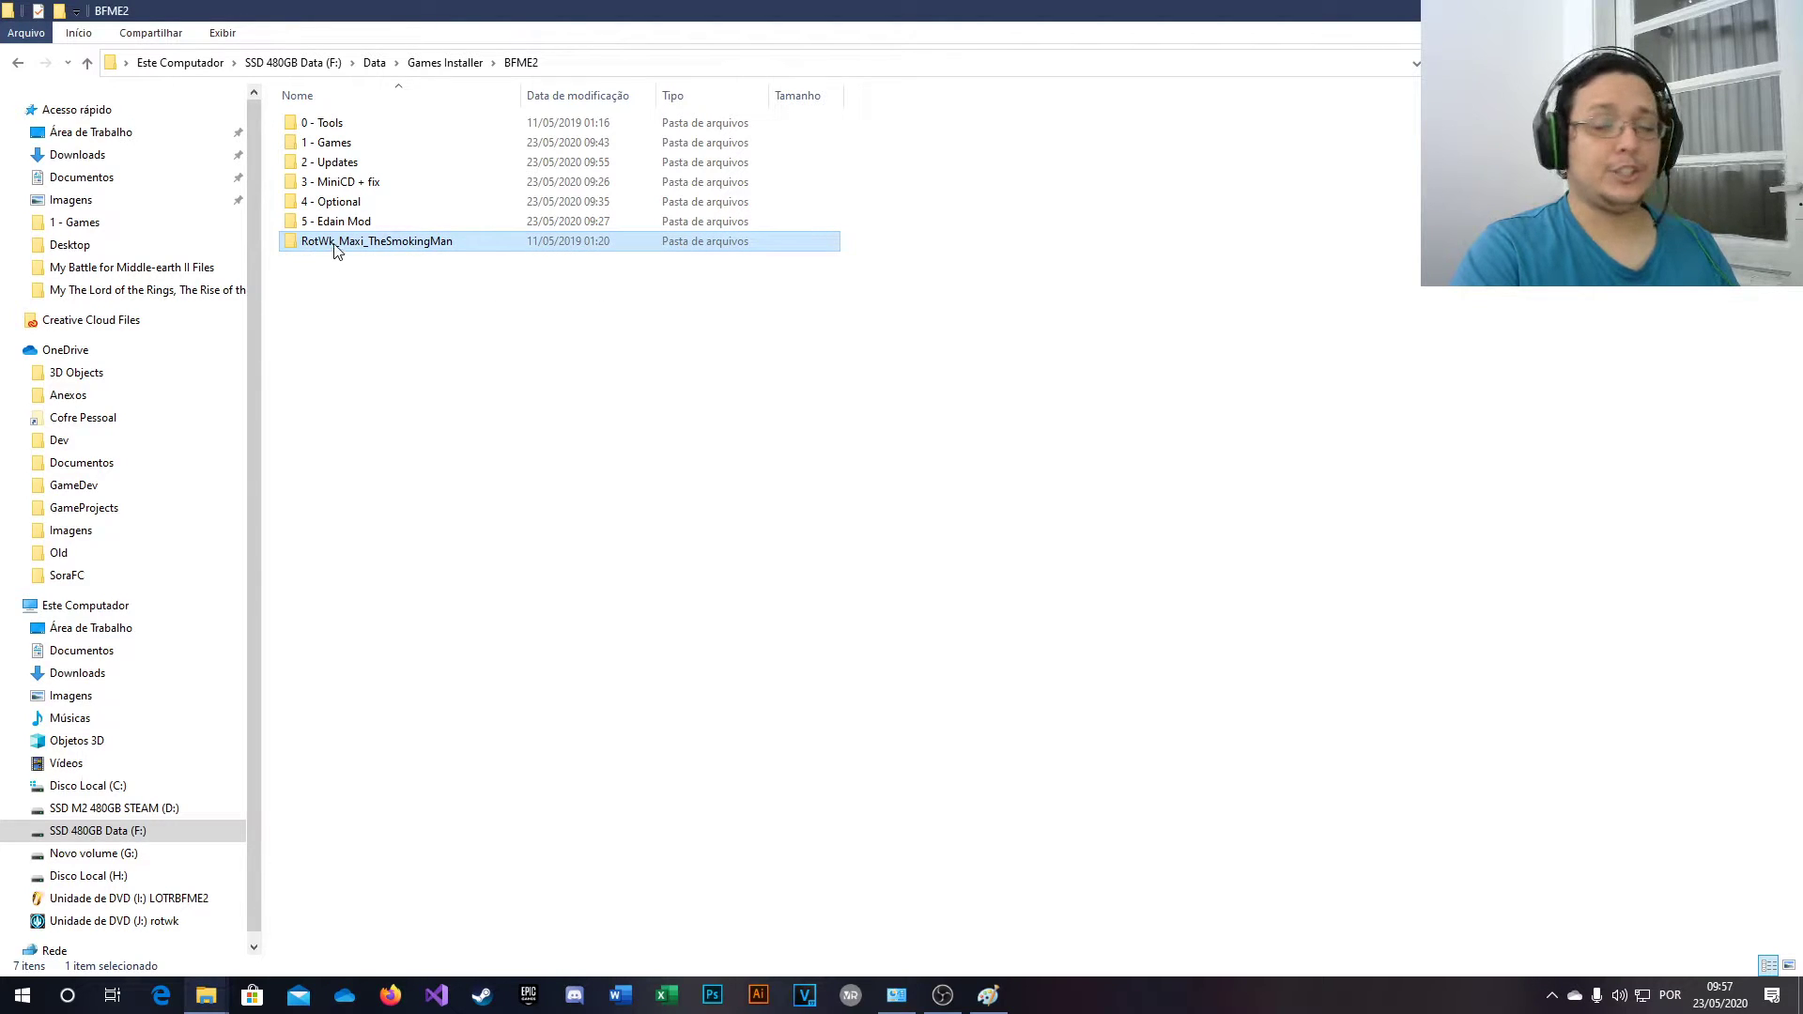
{"action": "left_click", "coordinate": [336, 245]}
{"action": "left_click", "coordinate": [344, 334]}
{"action": "left_click", "coordinate": [310, 246]}
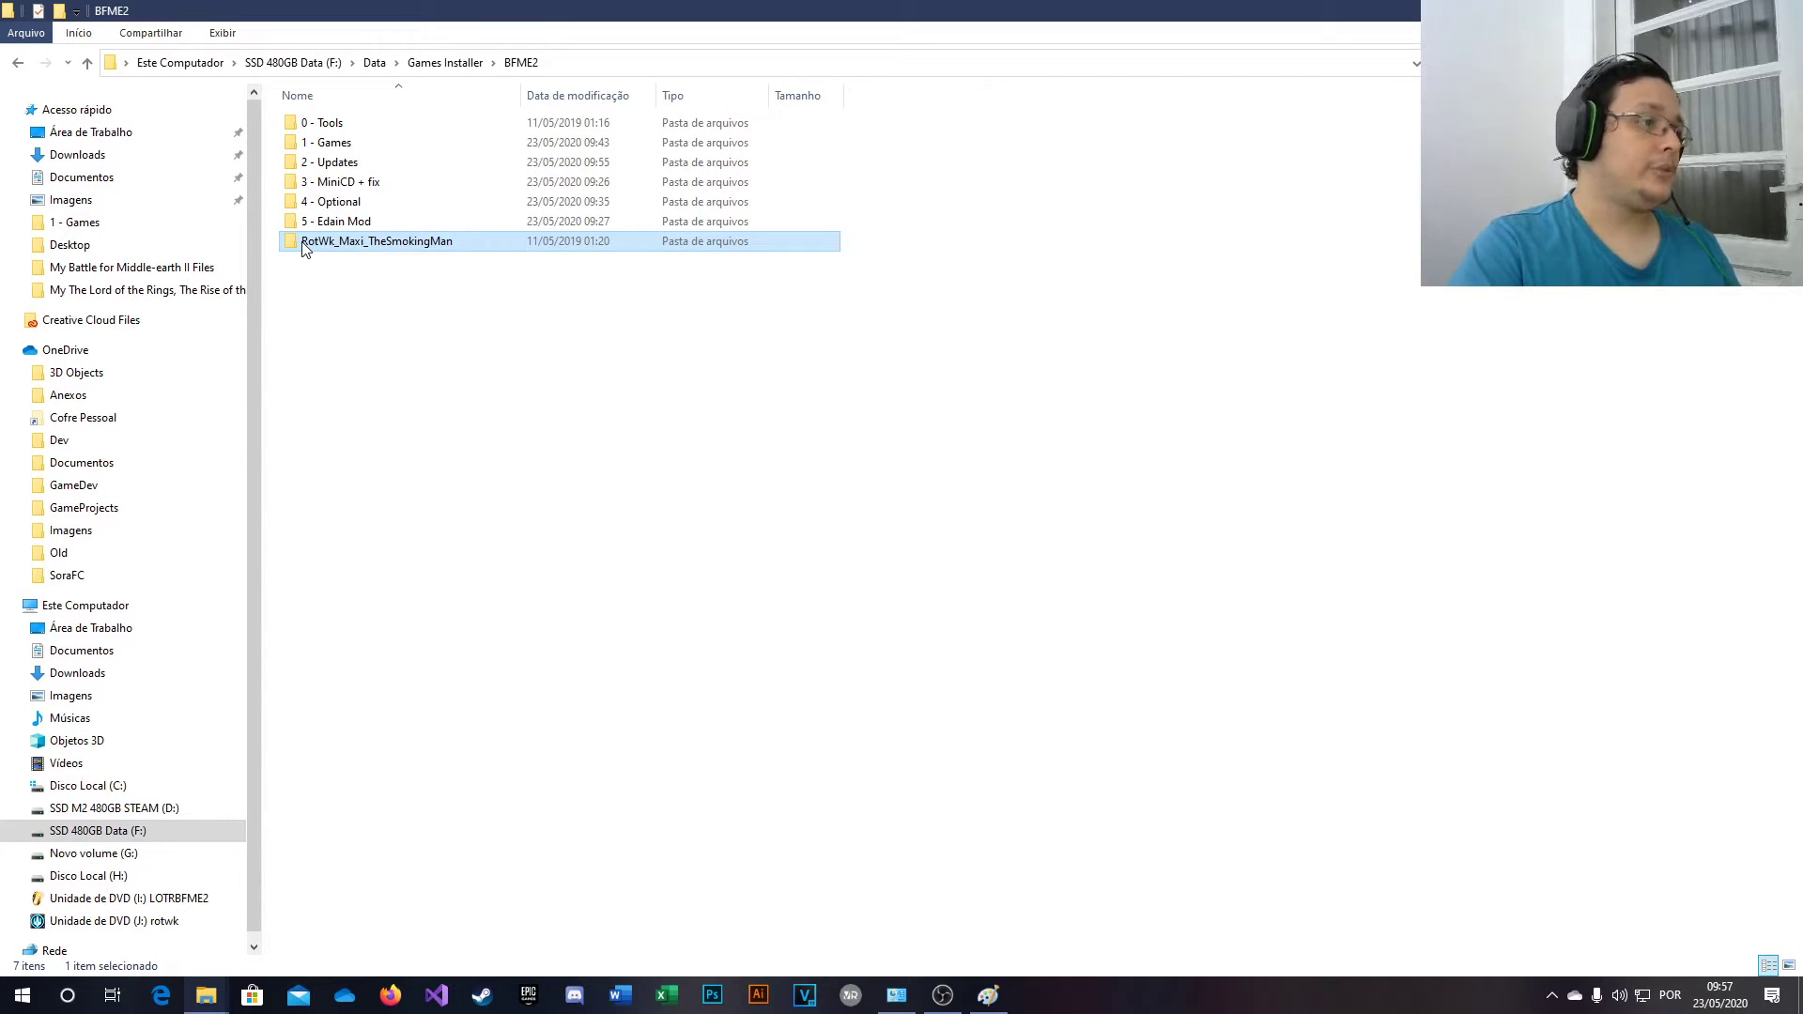
{"action": "double_click", "coordinate": [302, 246]}
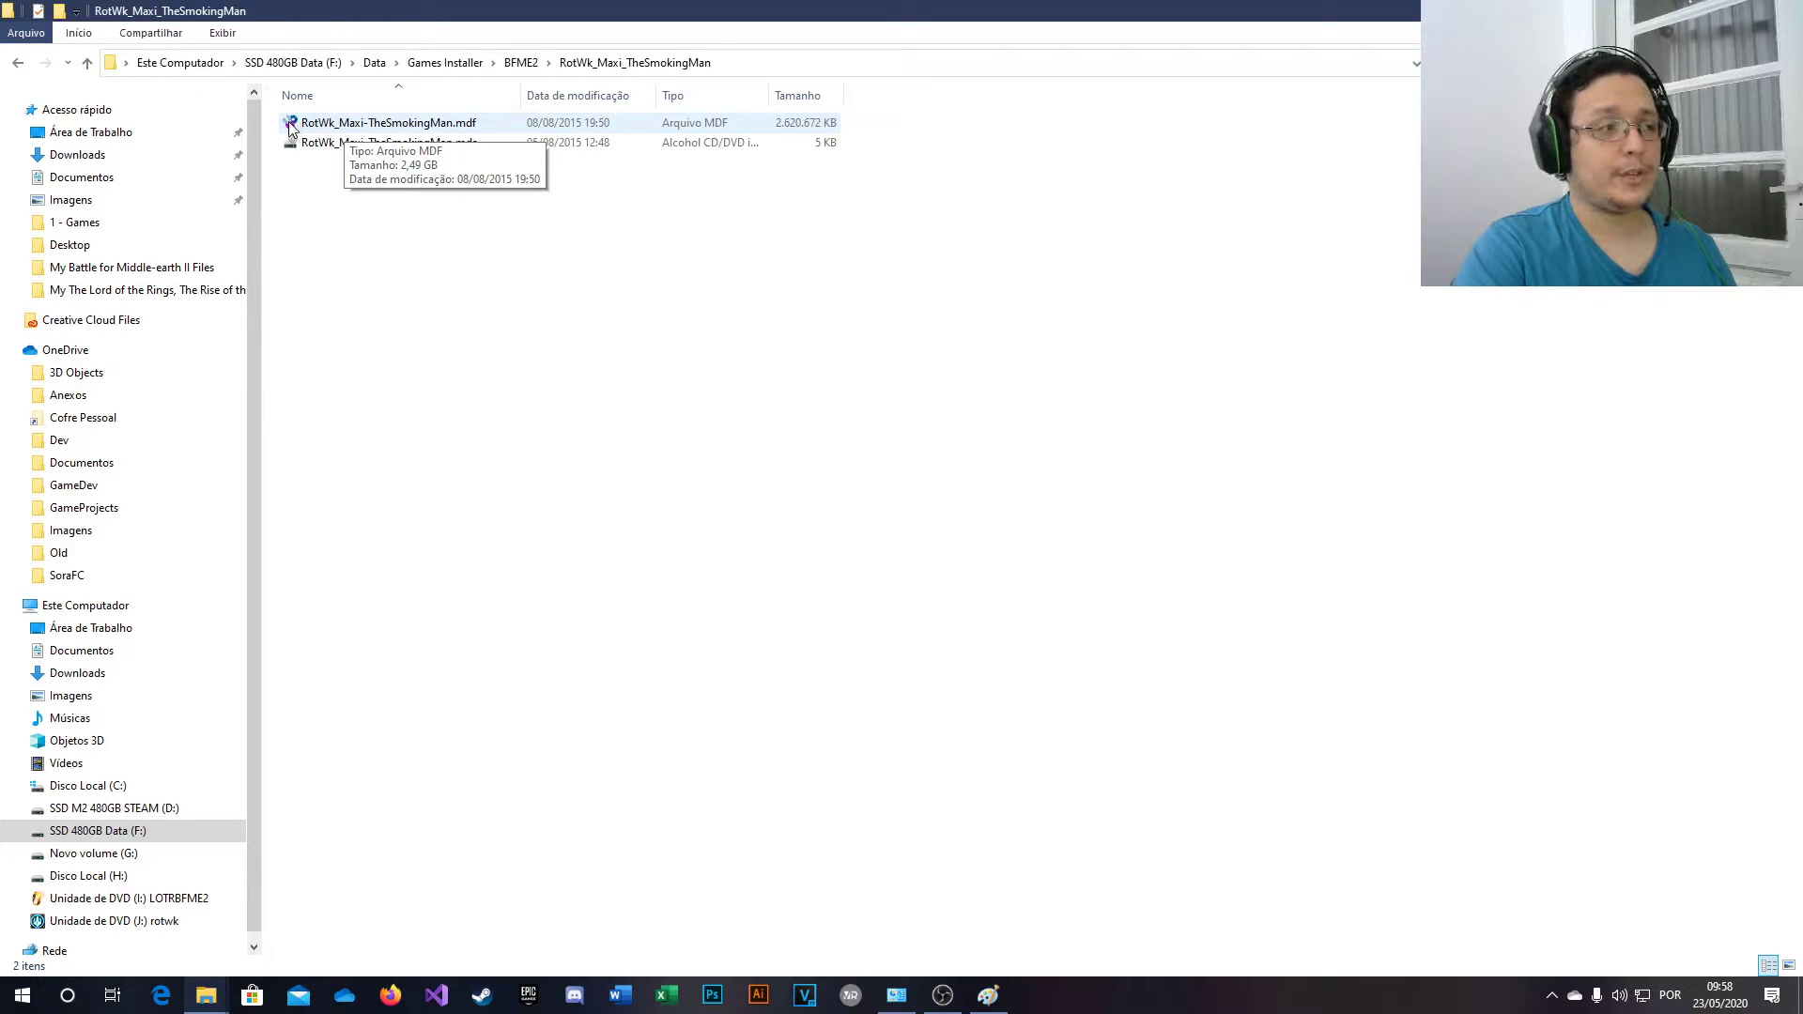
- Mount RotWk_Maxi-TheSmokingMan.mdf as drive V: and launch Rise of the Witch-king from the Start menu
{"action": "left_click", "coordinate": [374, 125]}
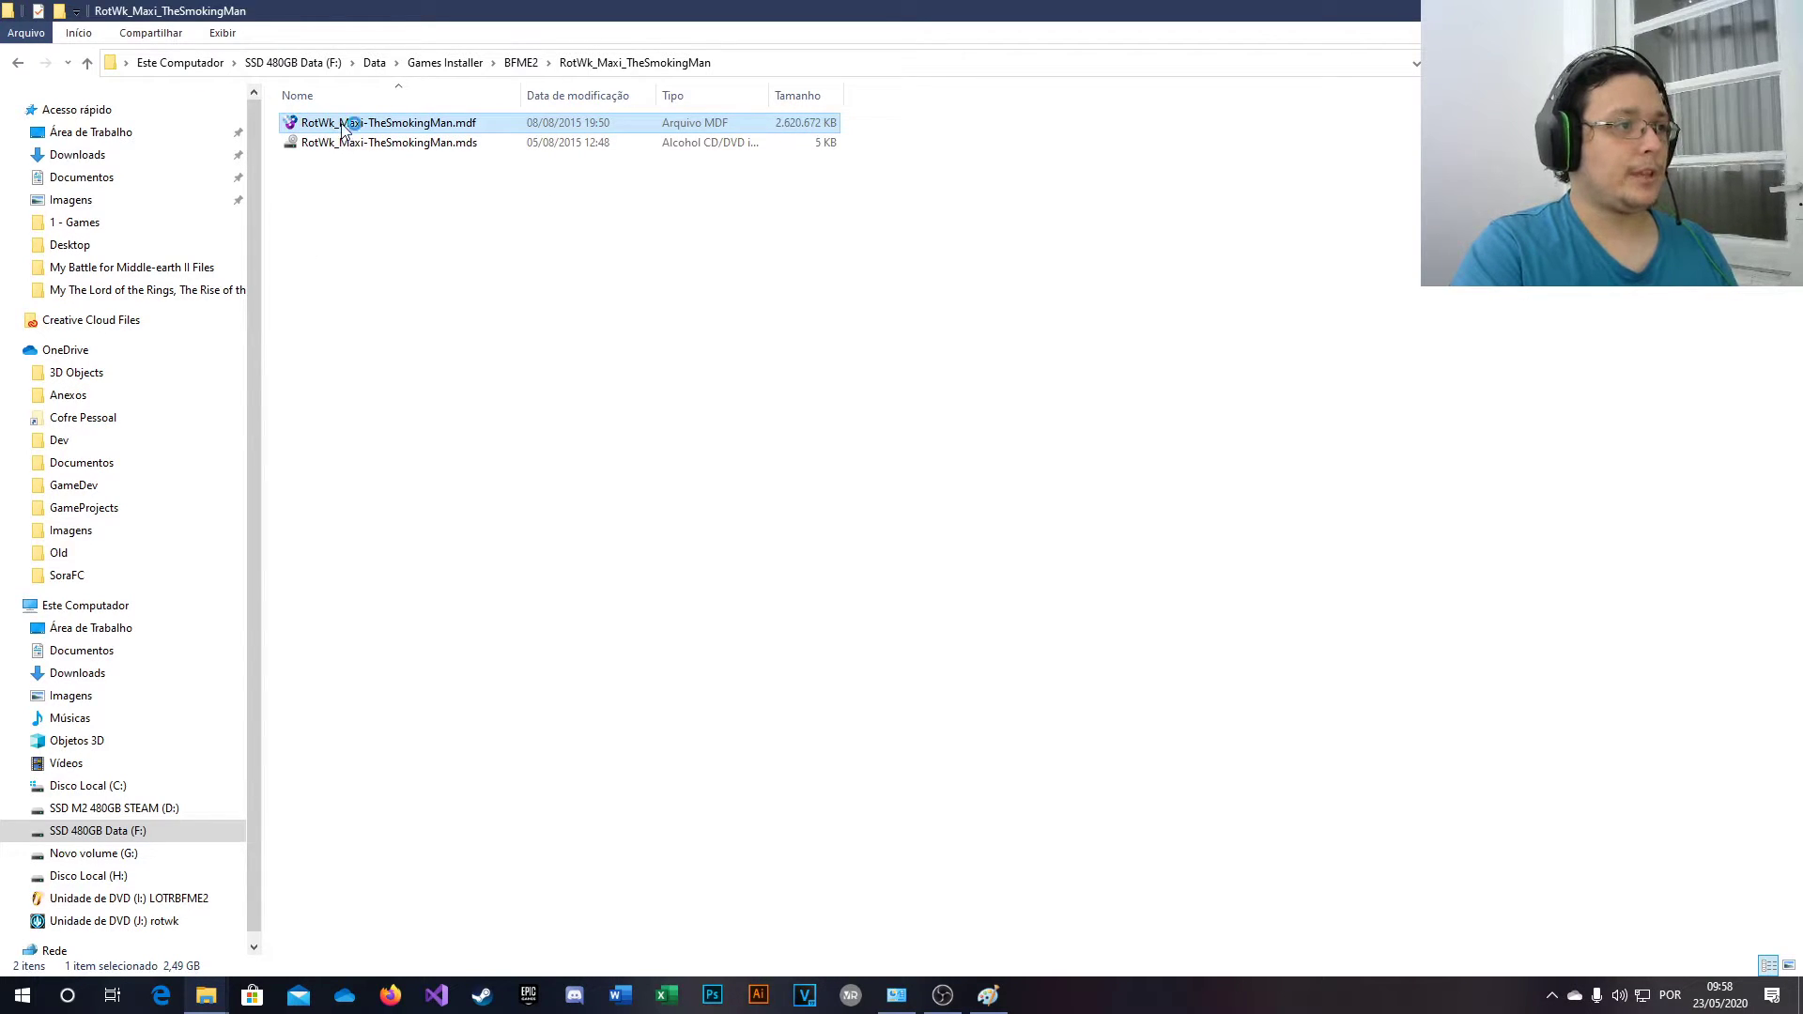
{"action": "left_click", "coordinate": [942, 458]}
{"action": "left_click", "coordinate": [874, 607]}
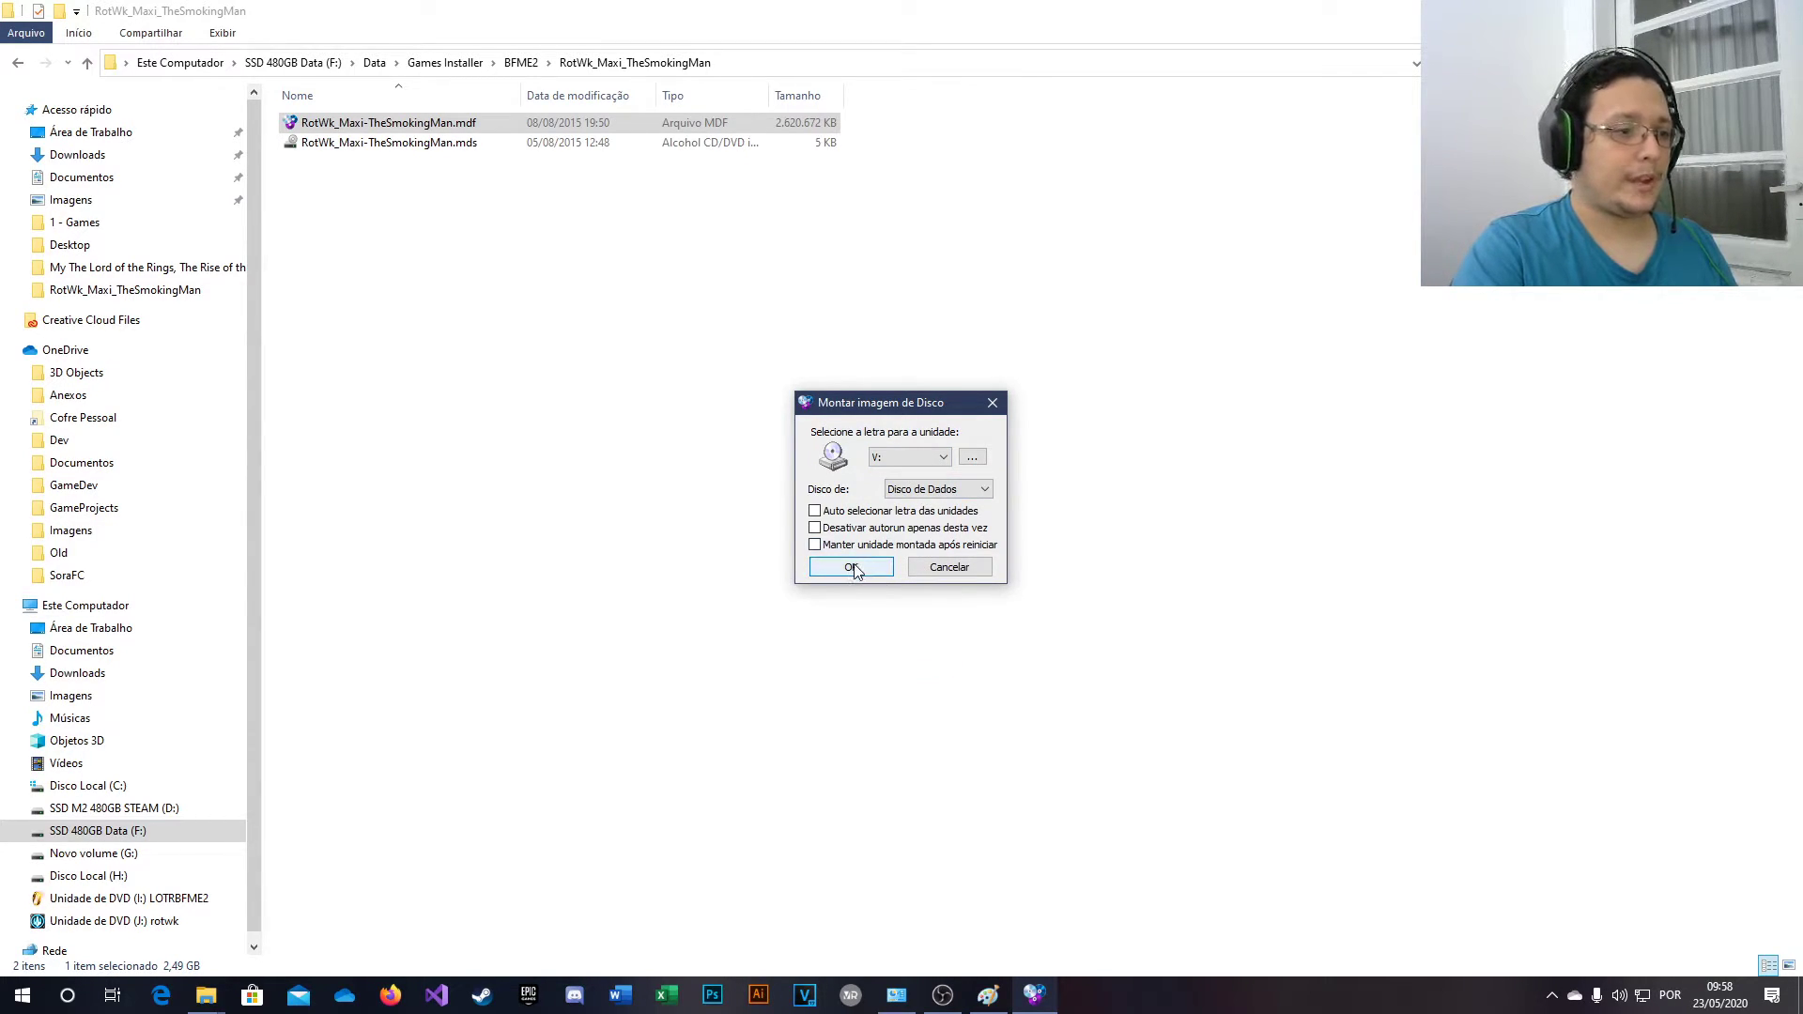
{"action": "left_click", "coordinate": [852, 567]}
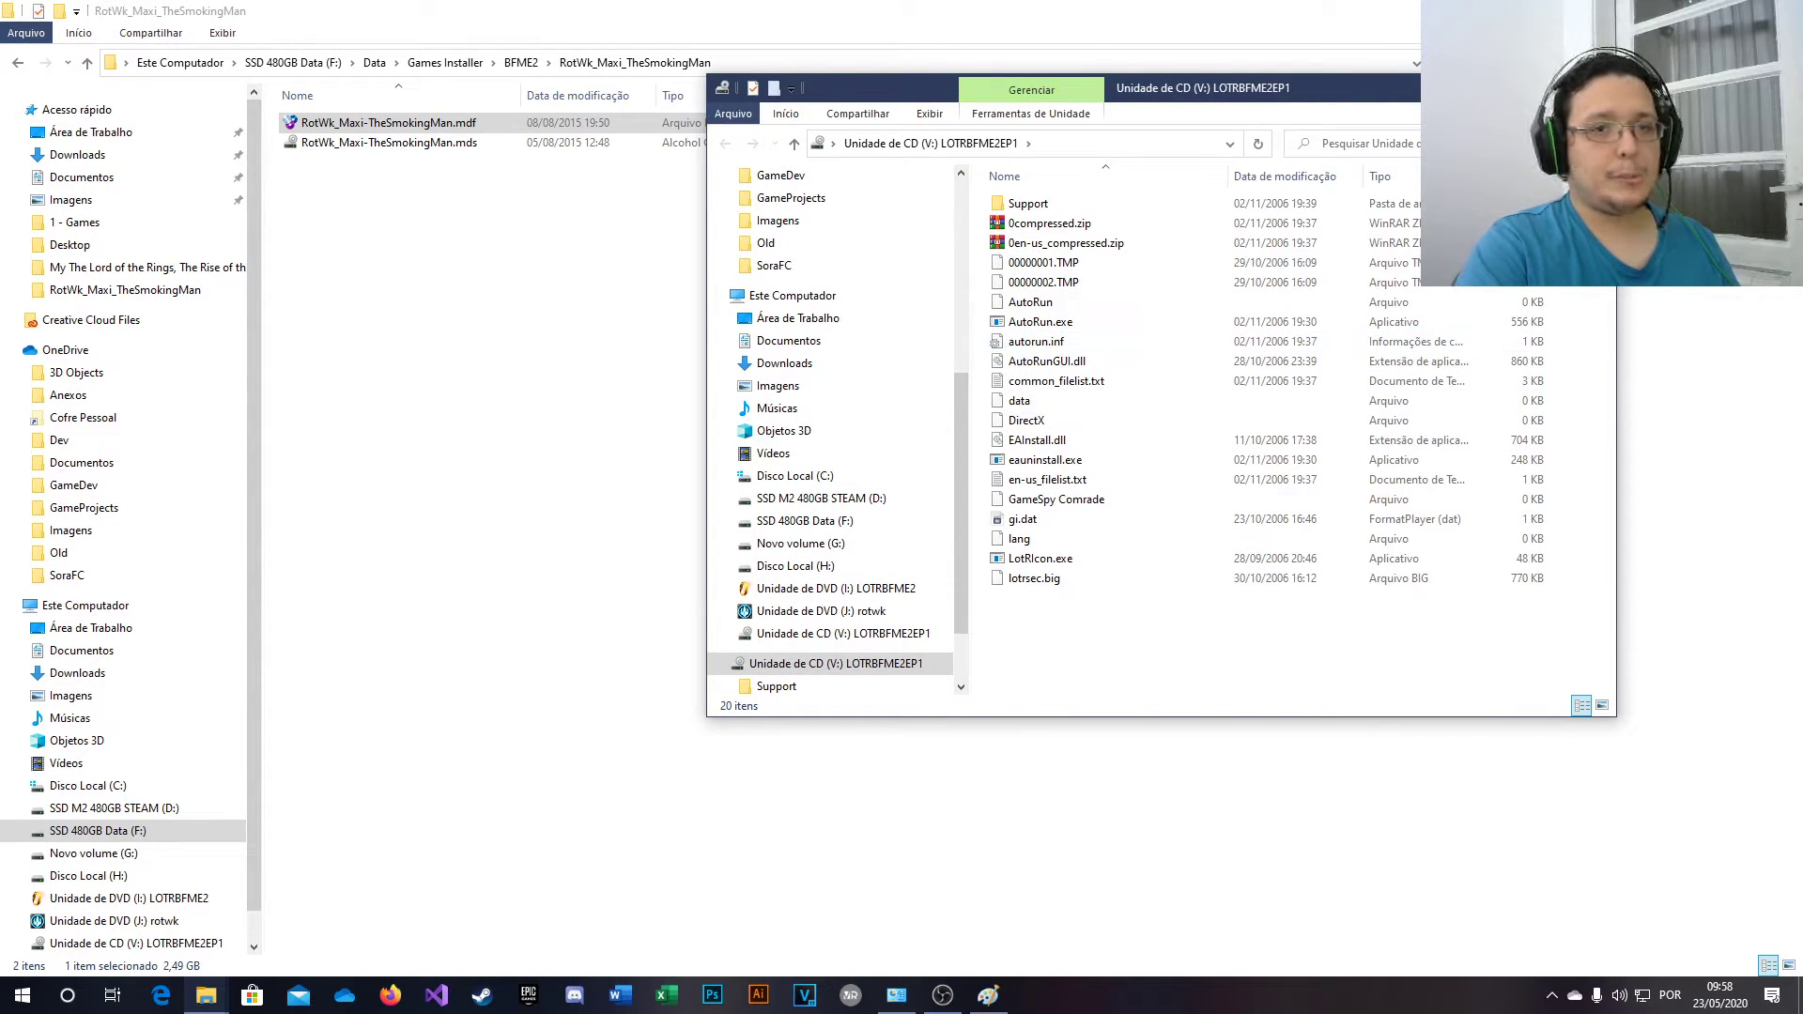
{"action": "left_click", "coordinate": [1594, 87]}
{"action": "left_click", "coordinate": [3, 1005]}
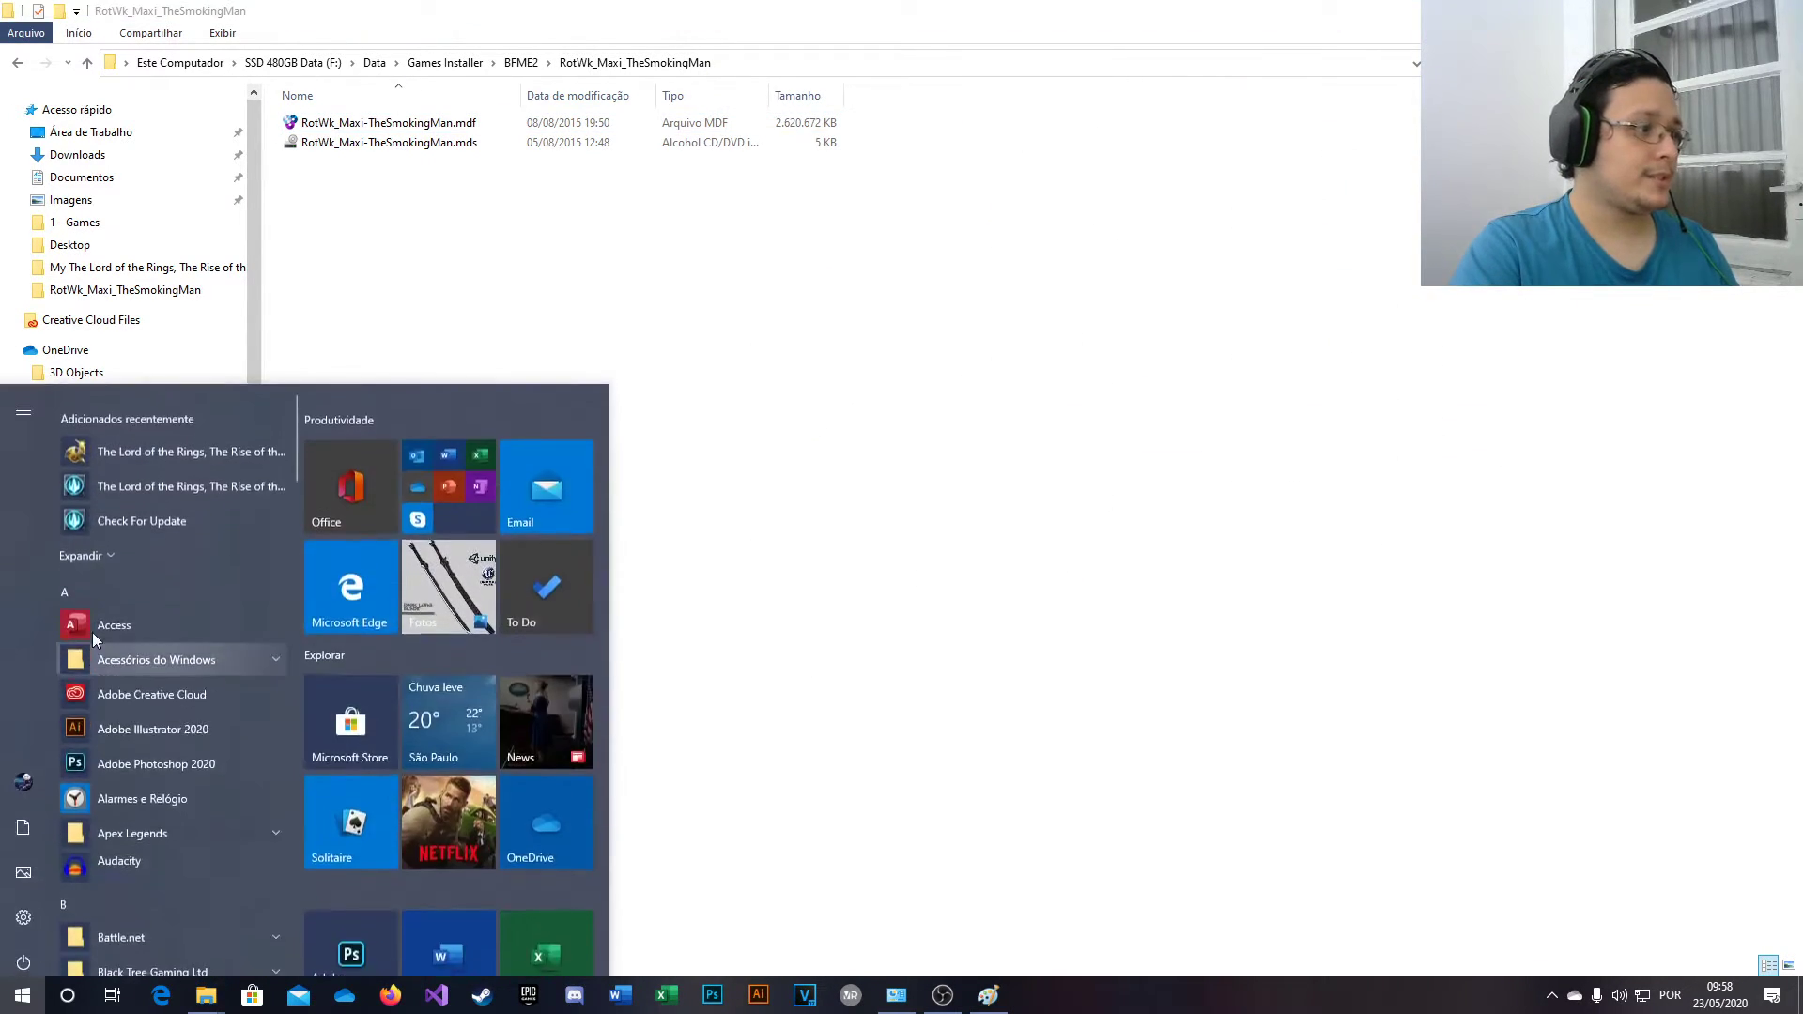
{"action": "left_click", "coordinate": [128, 467]}
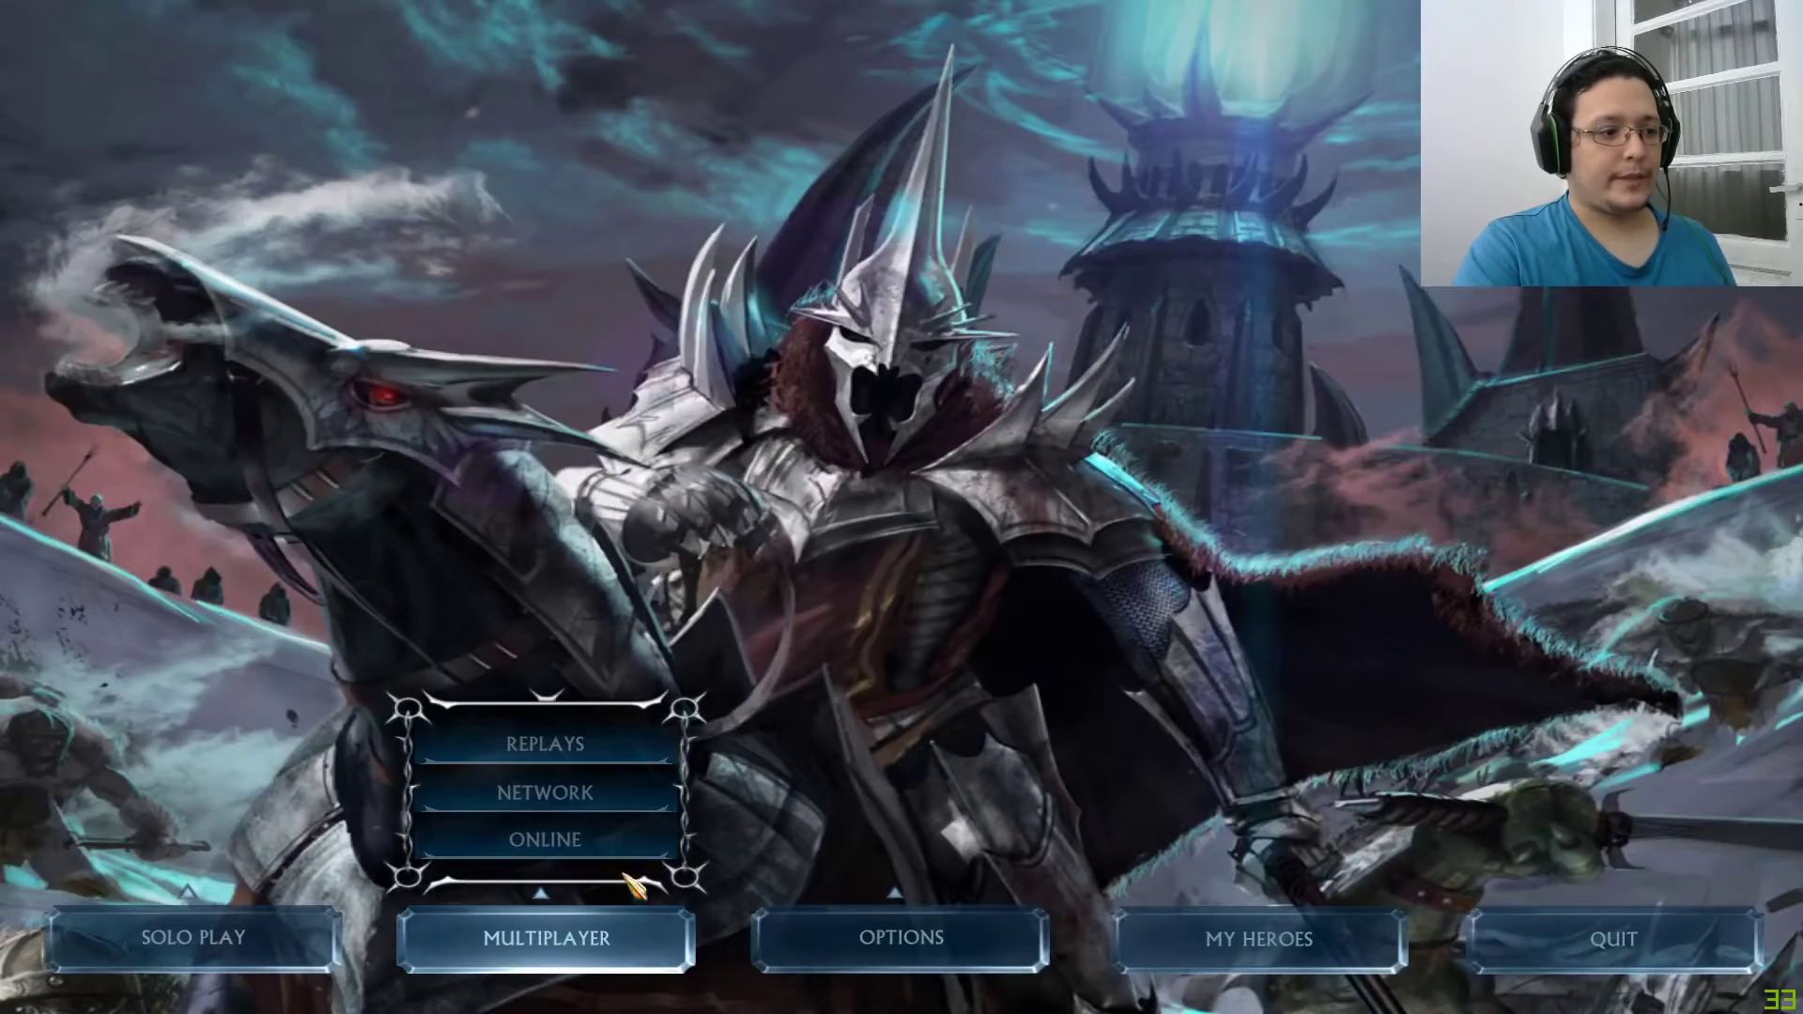
- Lower the music volume to minimum in the game settings and accept
{"action": "mouse_move", "coordinate": [909, 939]}
{"action": "left_click", "coordinate": [893, 743]}
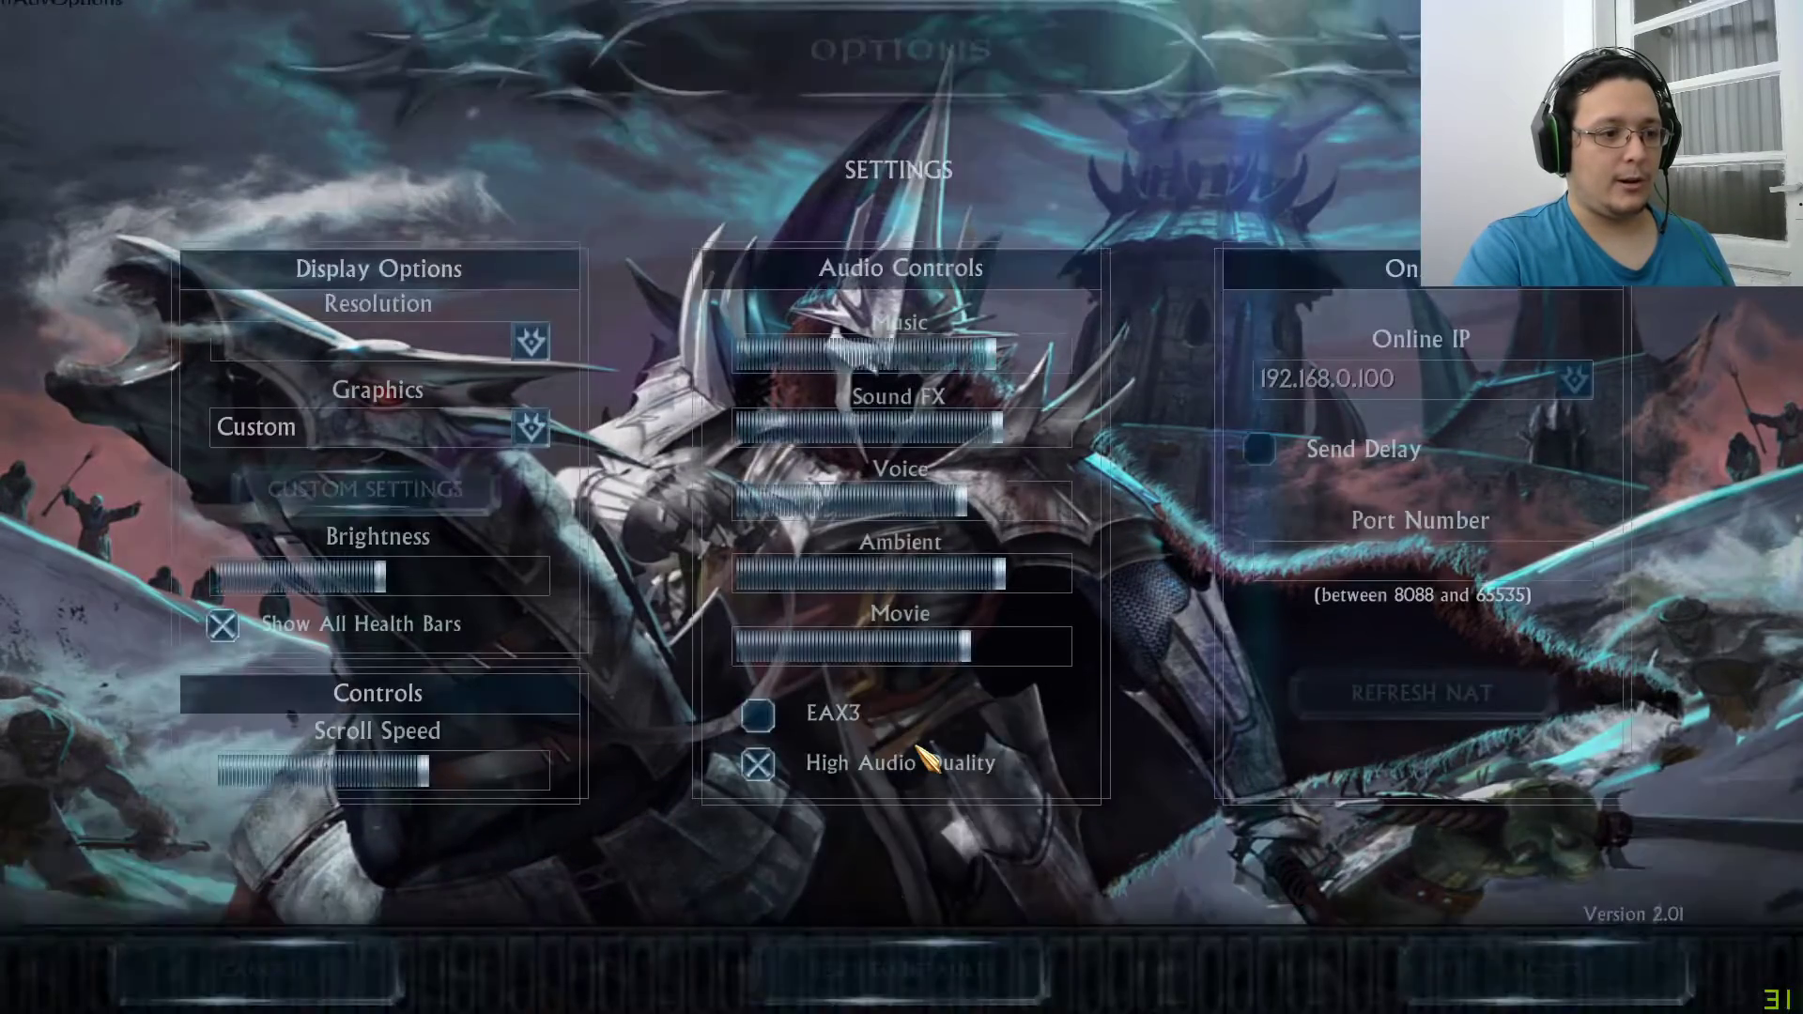
{"action": "left_click_drag", "start_coordinate": [805, 354], "coordinate": [742, 354]}
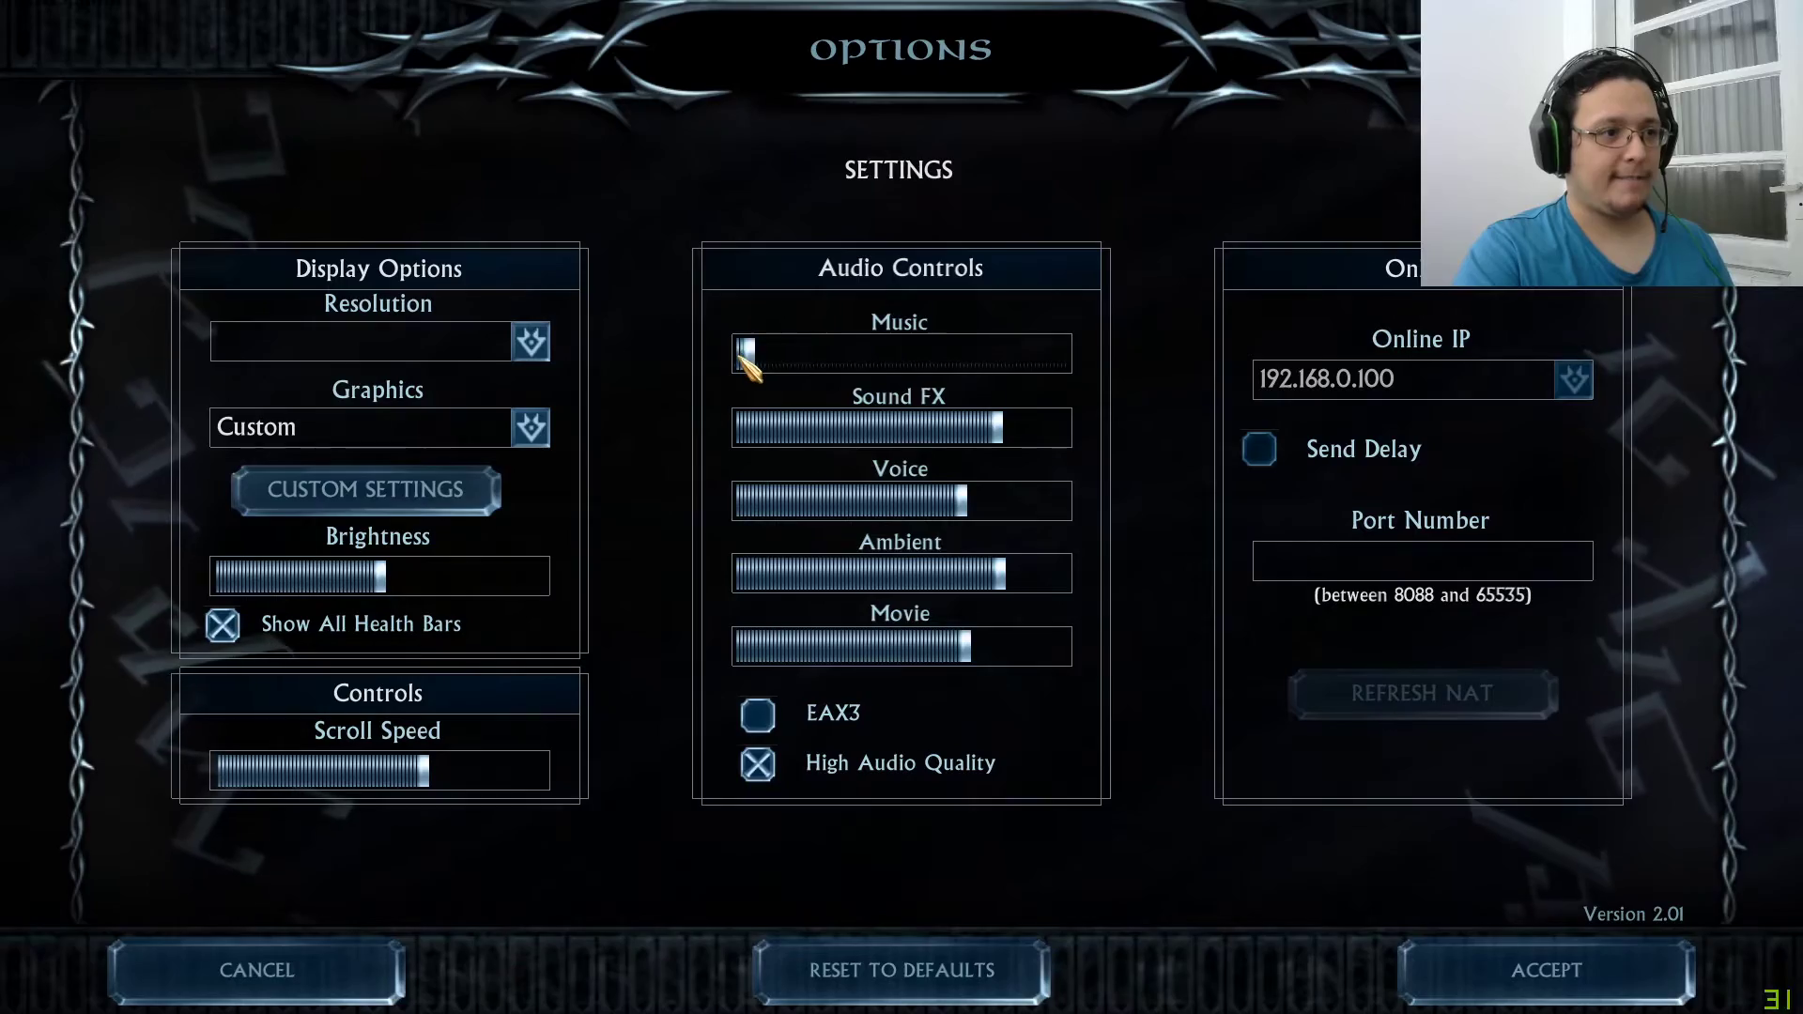
{"action": "left_click", "coordinate": [1437, 970]}
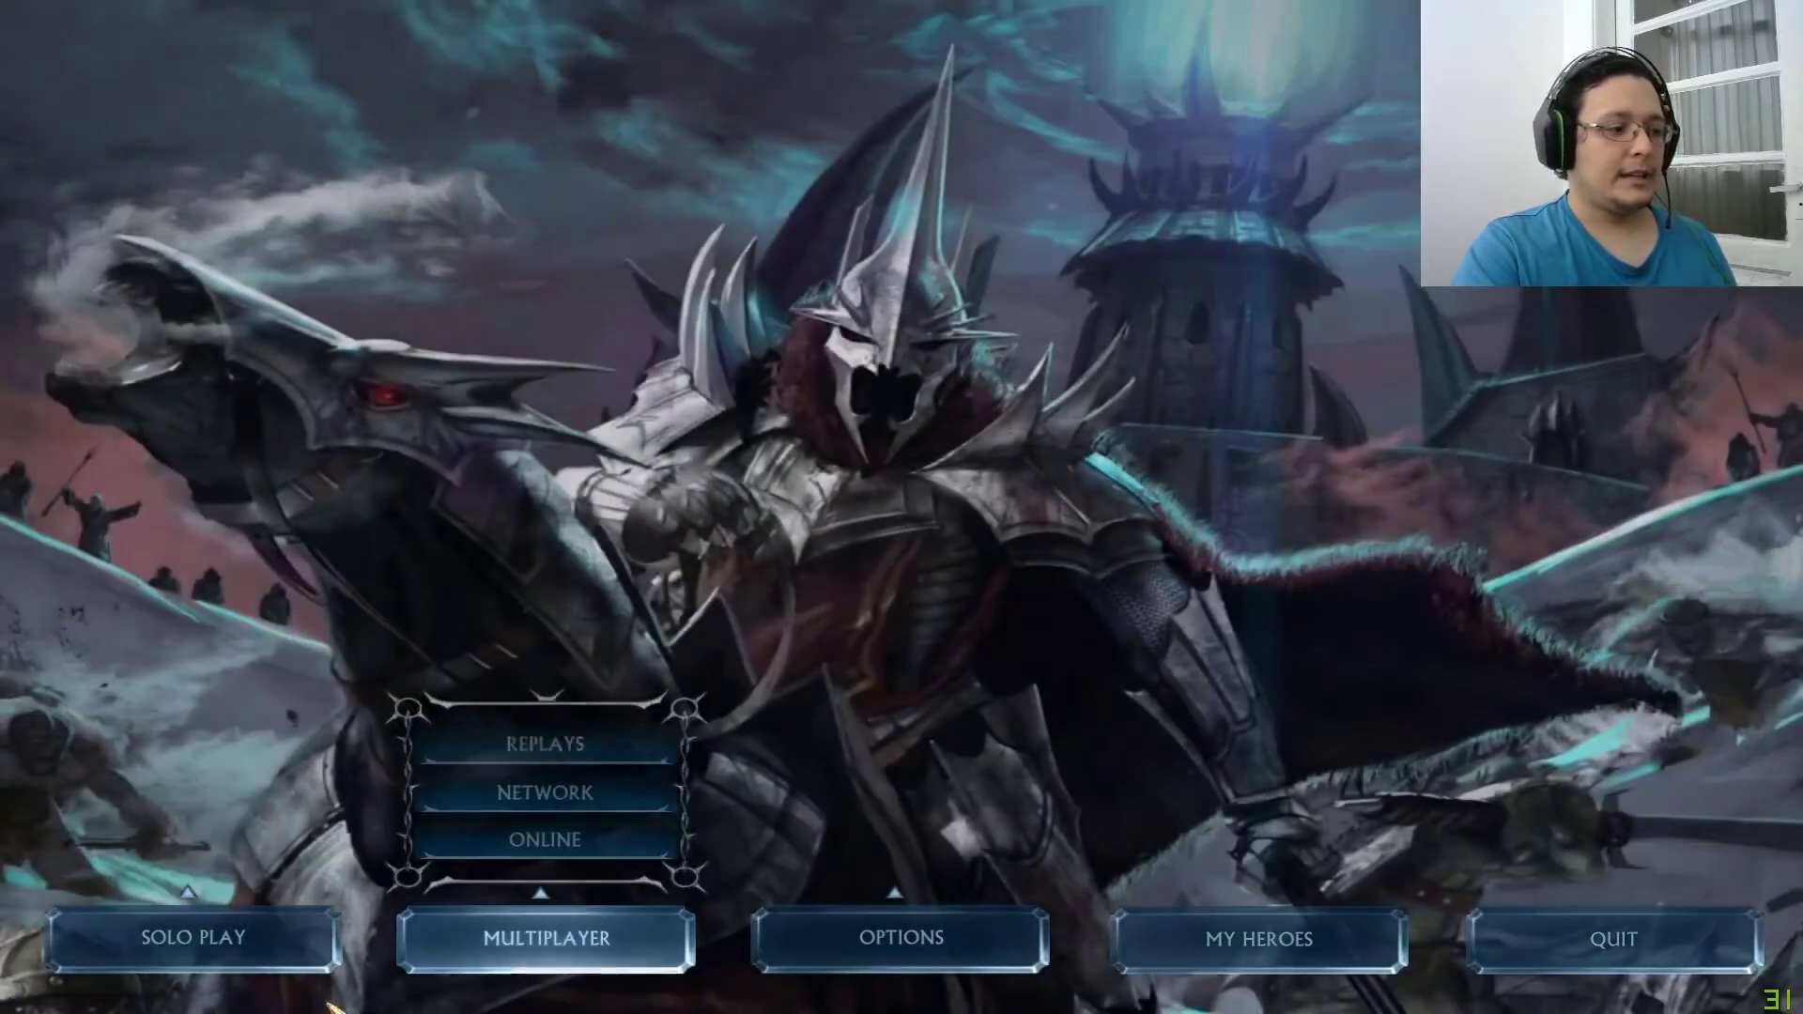
- Play a short skirmish on Arnor, then pause, exit, and view the match statistics
{"action": "left_click", "coordinate": [193, 937]}
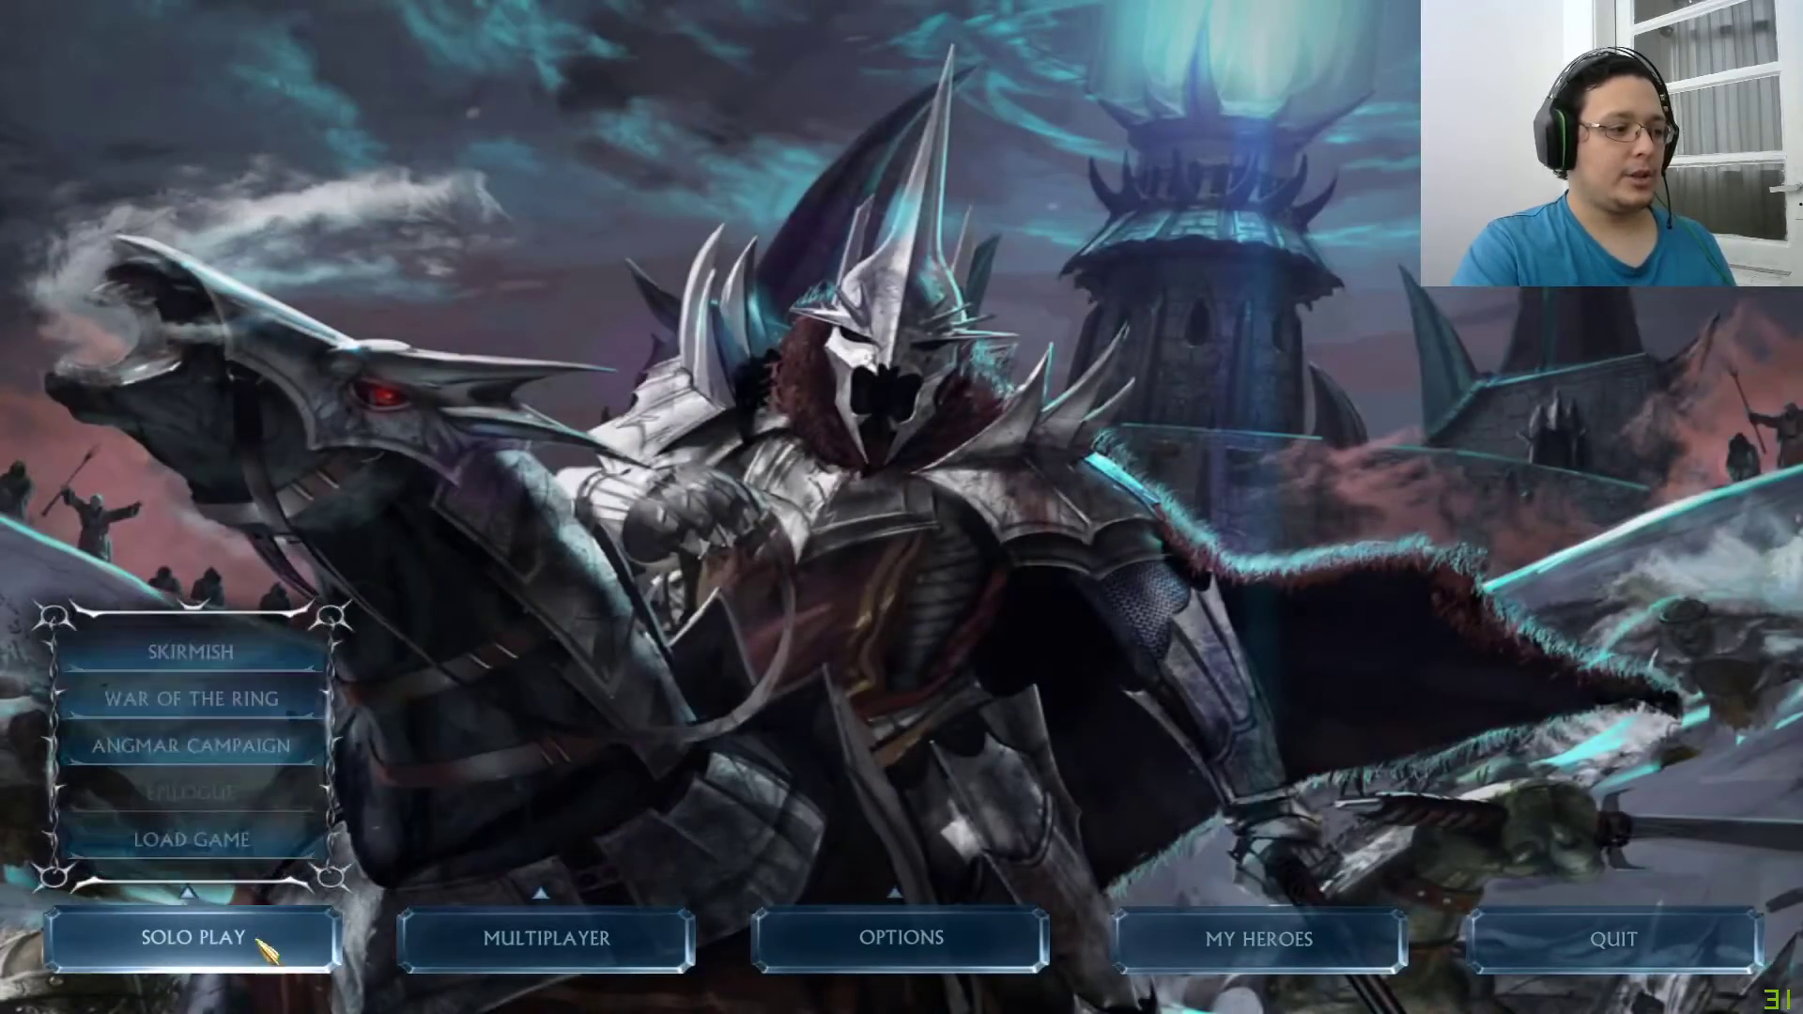
{"action": "left_click", "coordinate": [197, 653]}
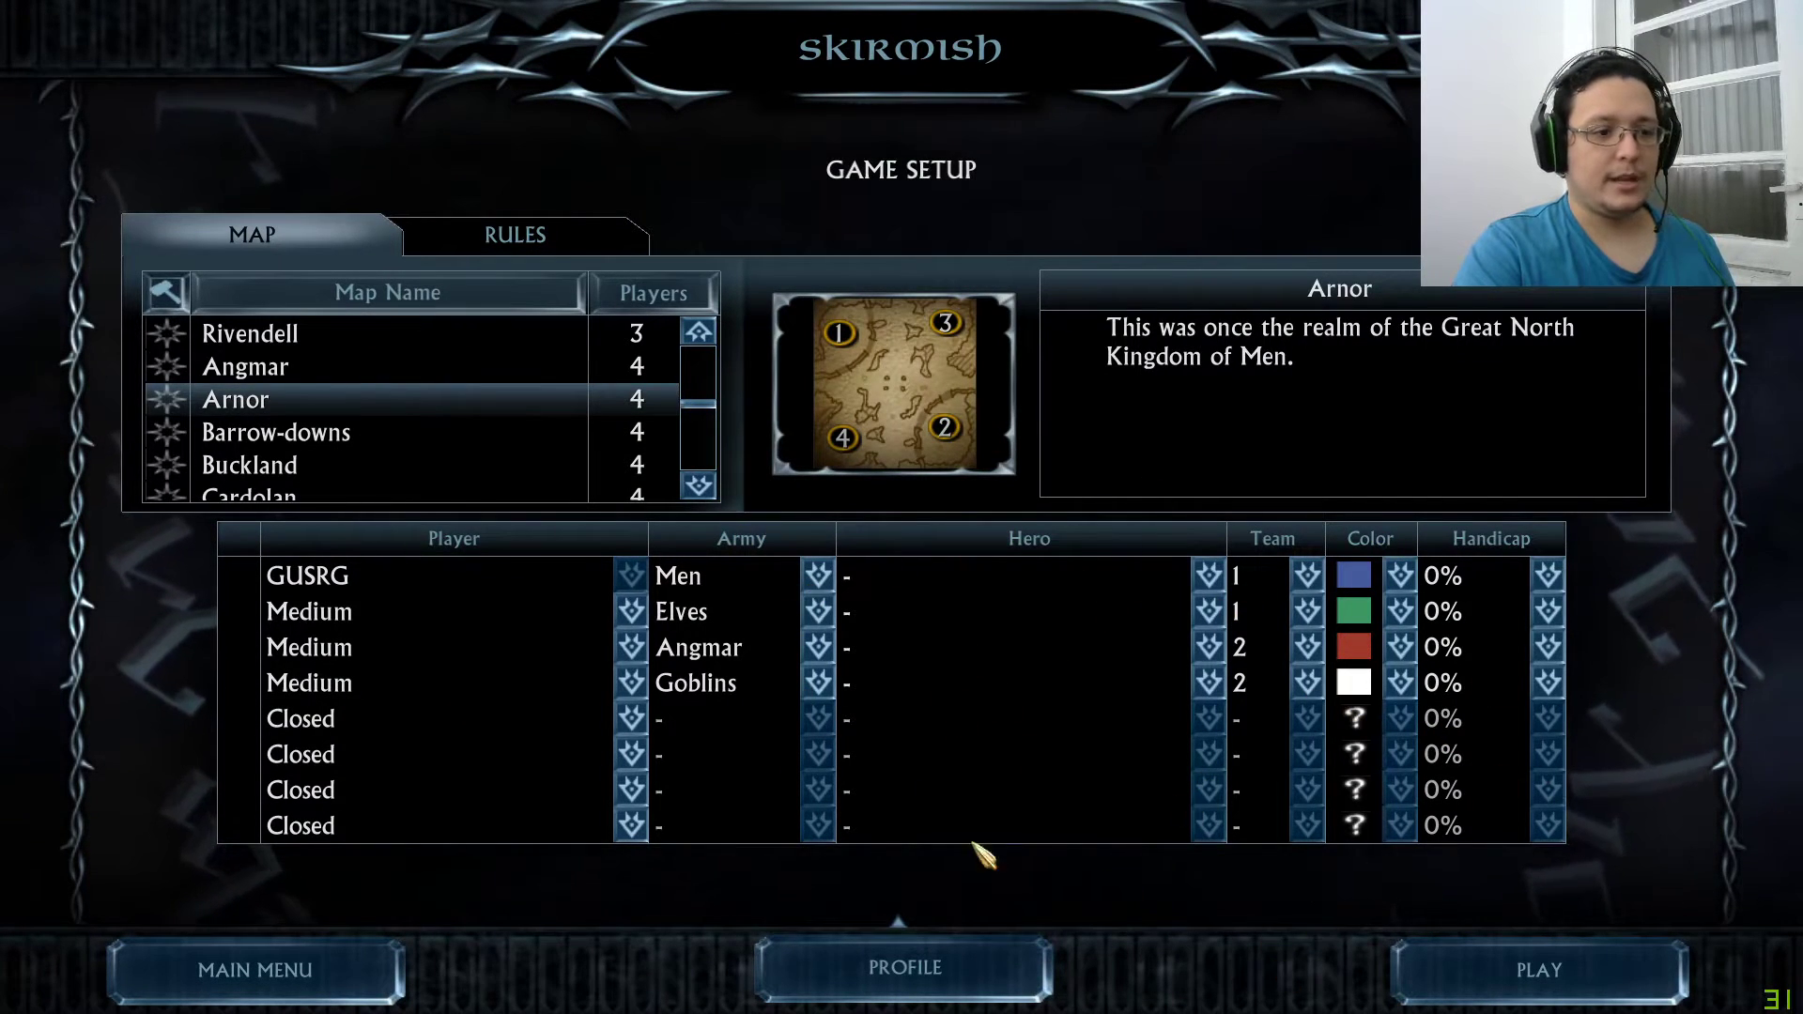
{"action": "left_click", "coordinate": [1612, 977]}
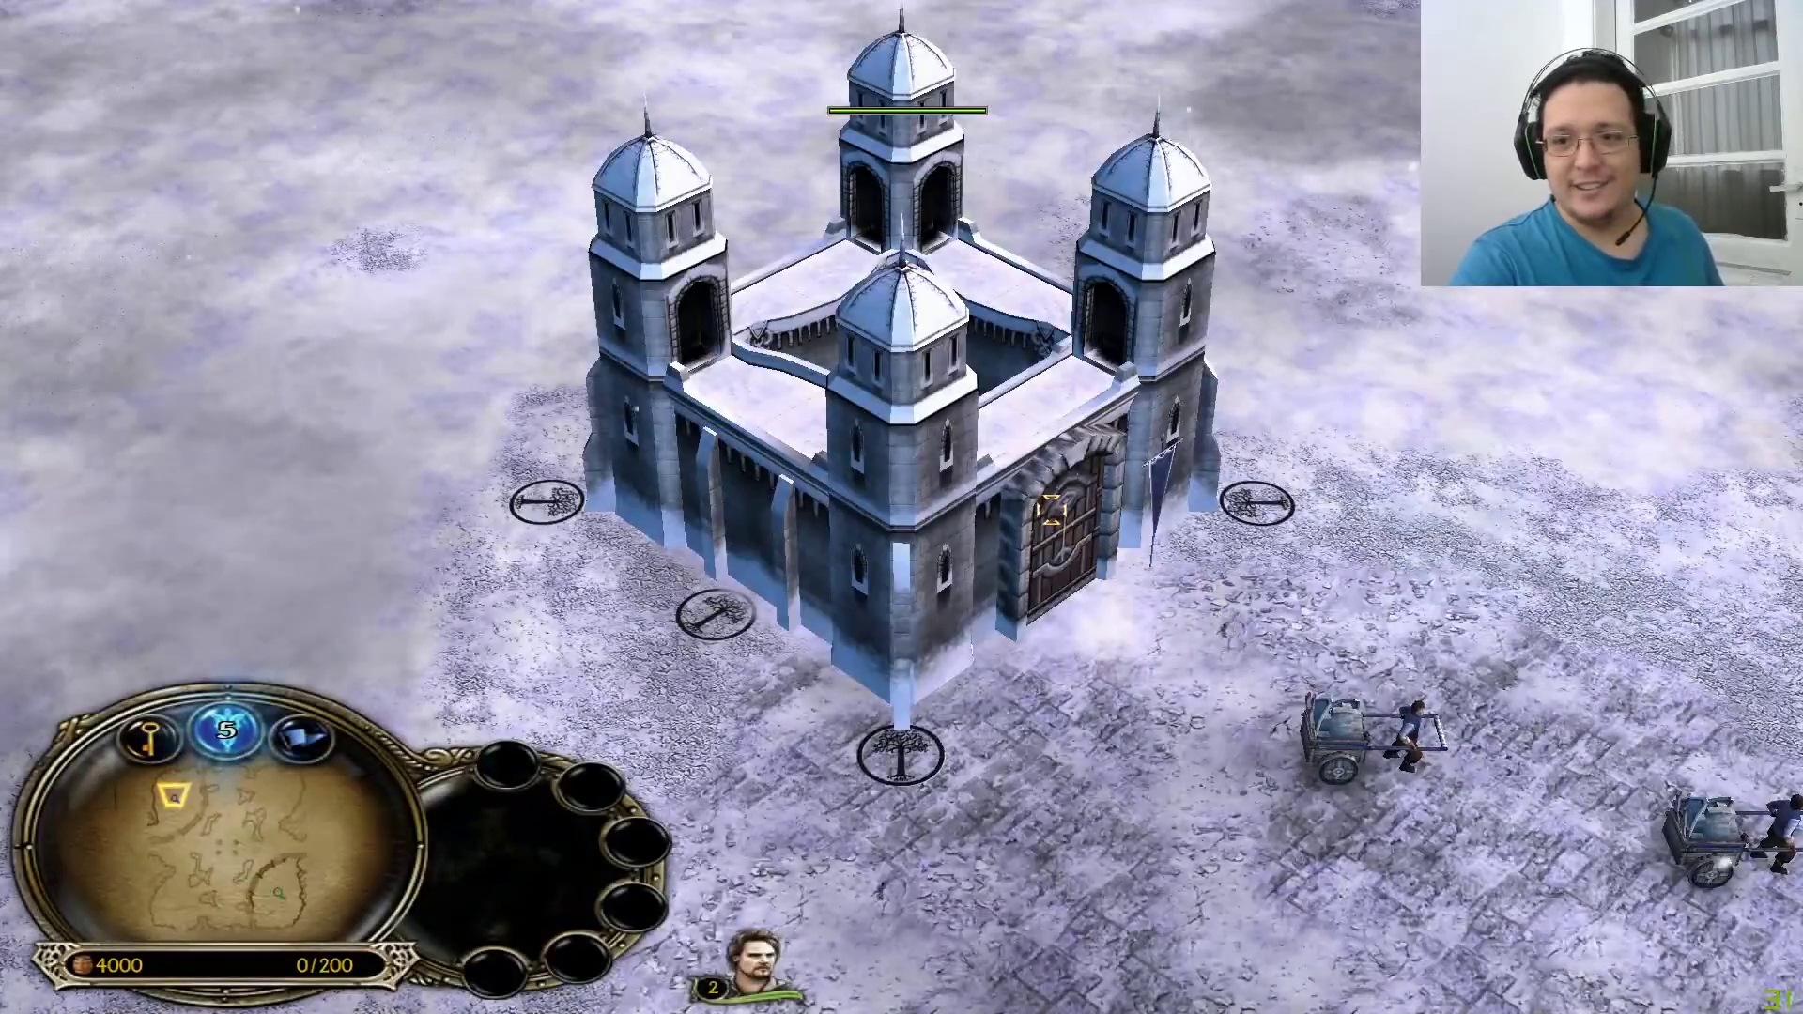
{"action": "scroll", "coordinate": [1052, 510], "scroll_direction": "up", "scroll_amount": 5}
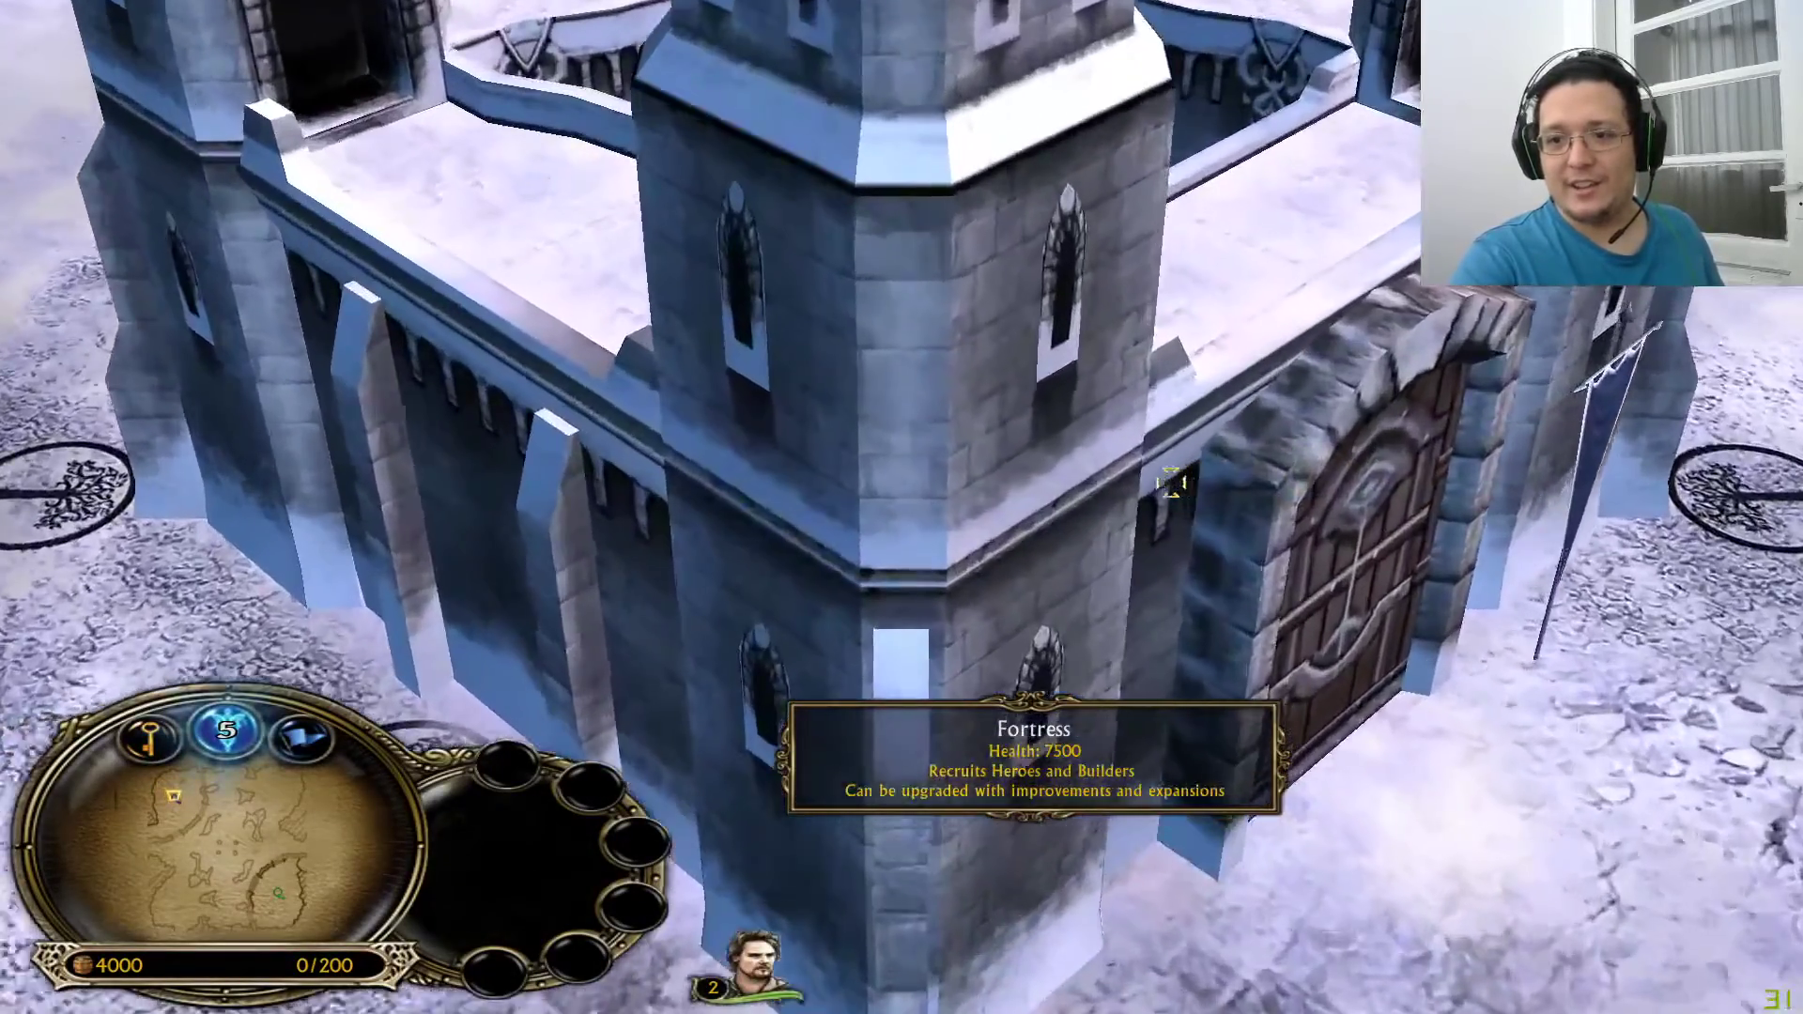
{"action": "scroll", "coordinate": [1169, 483], "scroll_direction": "down", "scroll_amount": 6}
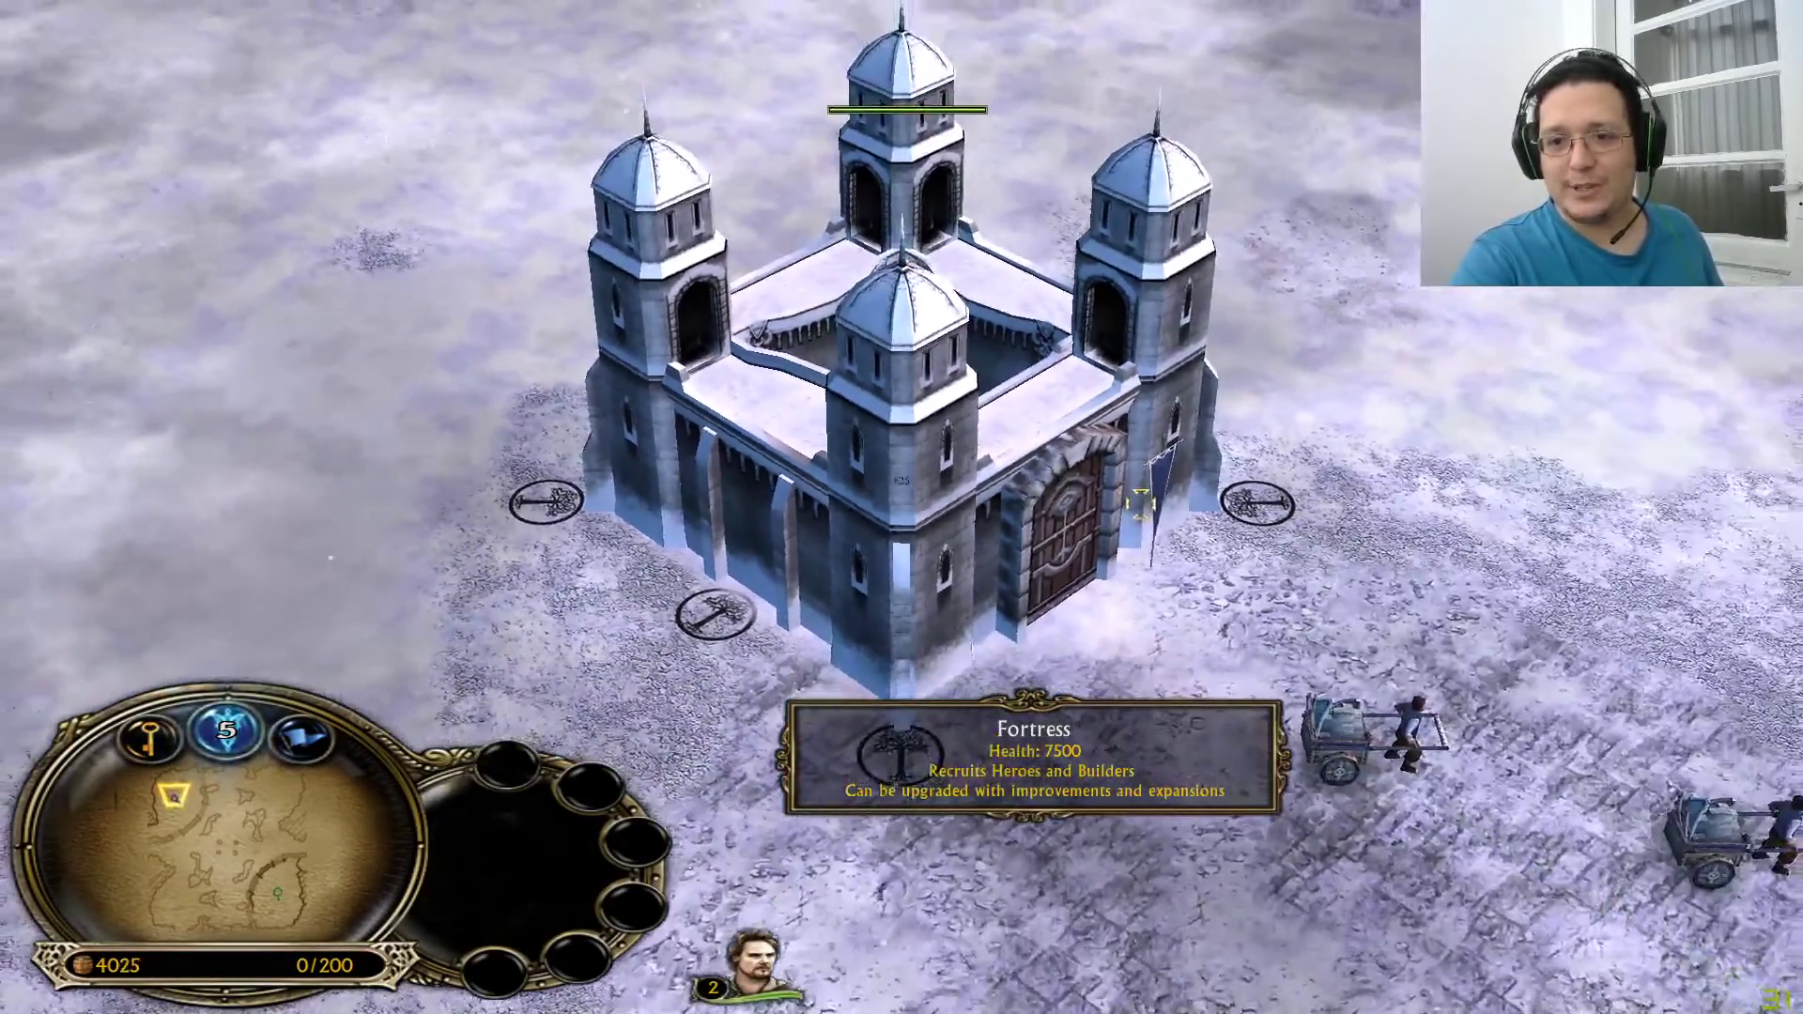
{"action": "scroll", "coordinate": [1140, 485], "scroll_direction": "up", "scroll_amount": 4}
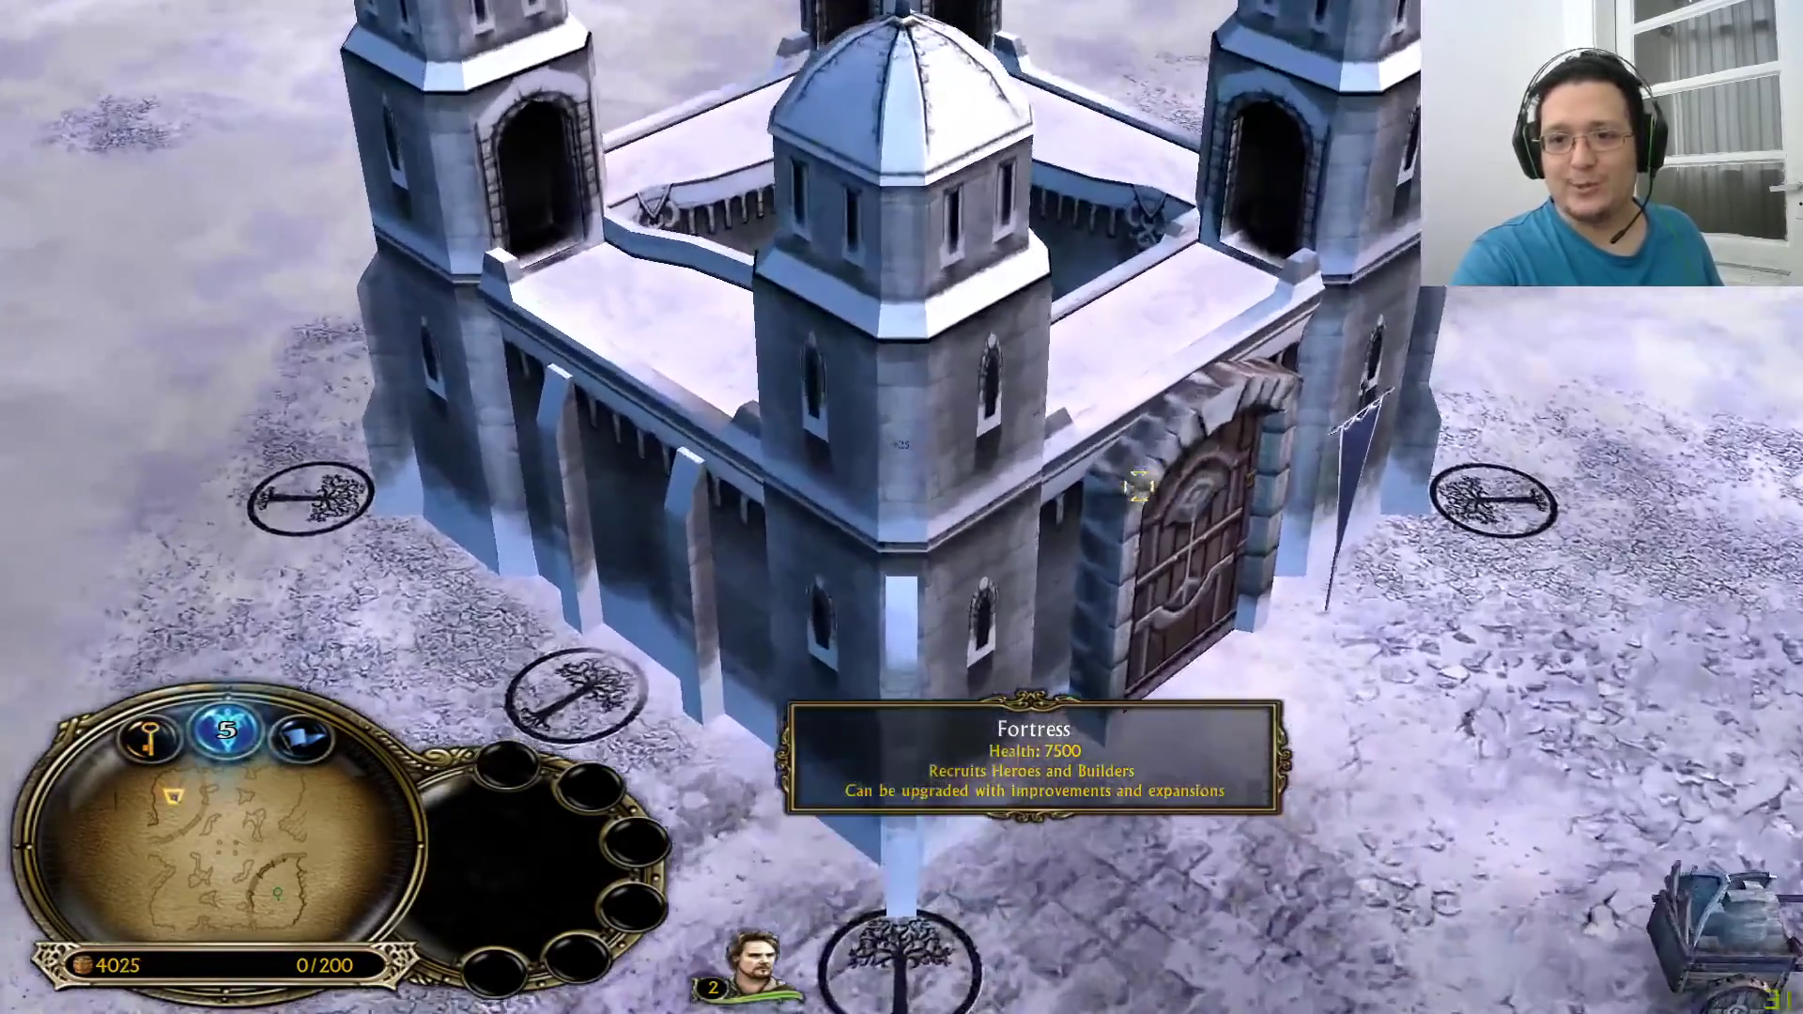
{"action": "scroll", "coordinate": [1140, 486], "scroll_direction": "down", "scroll_amount": 5}
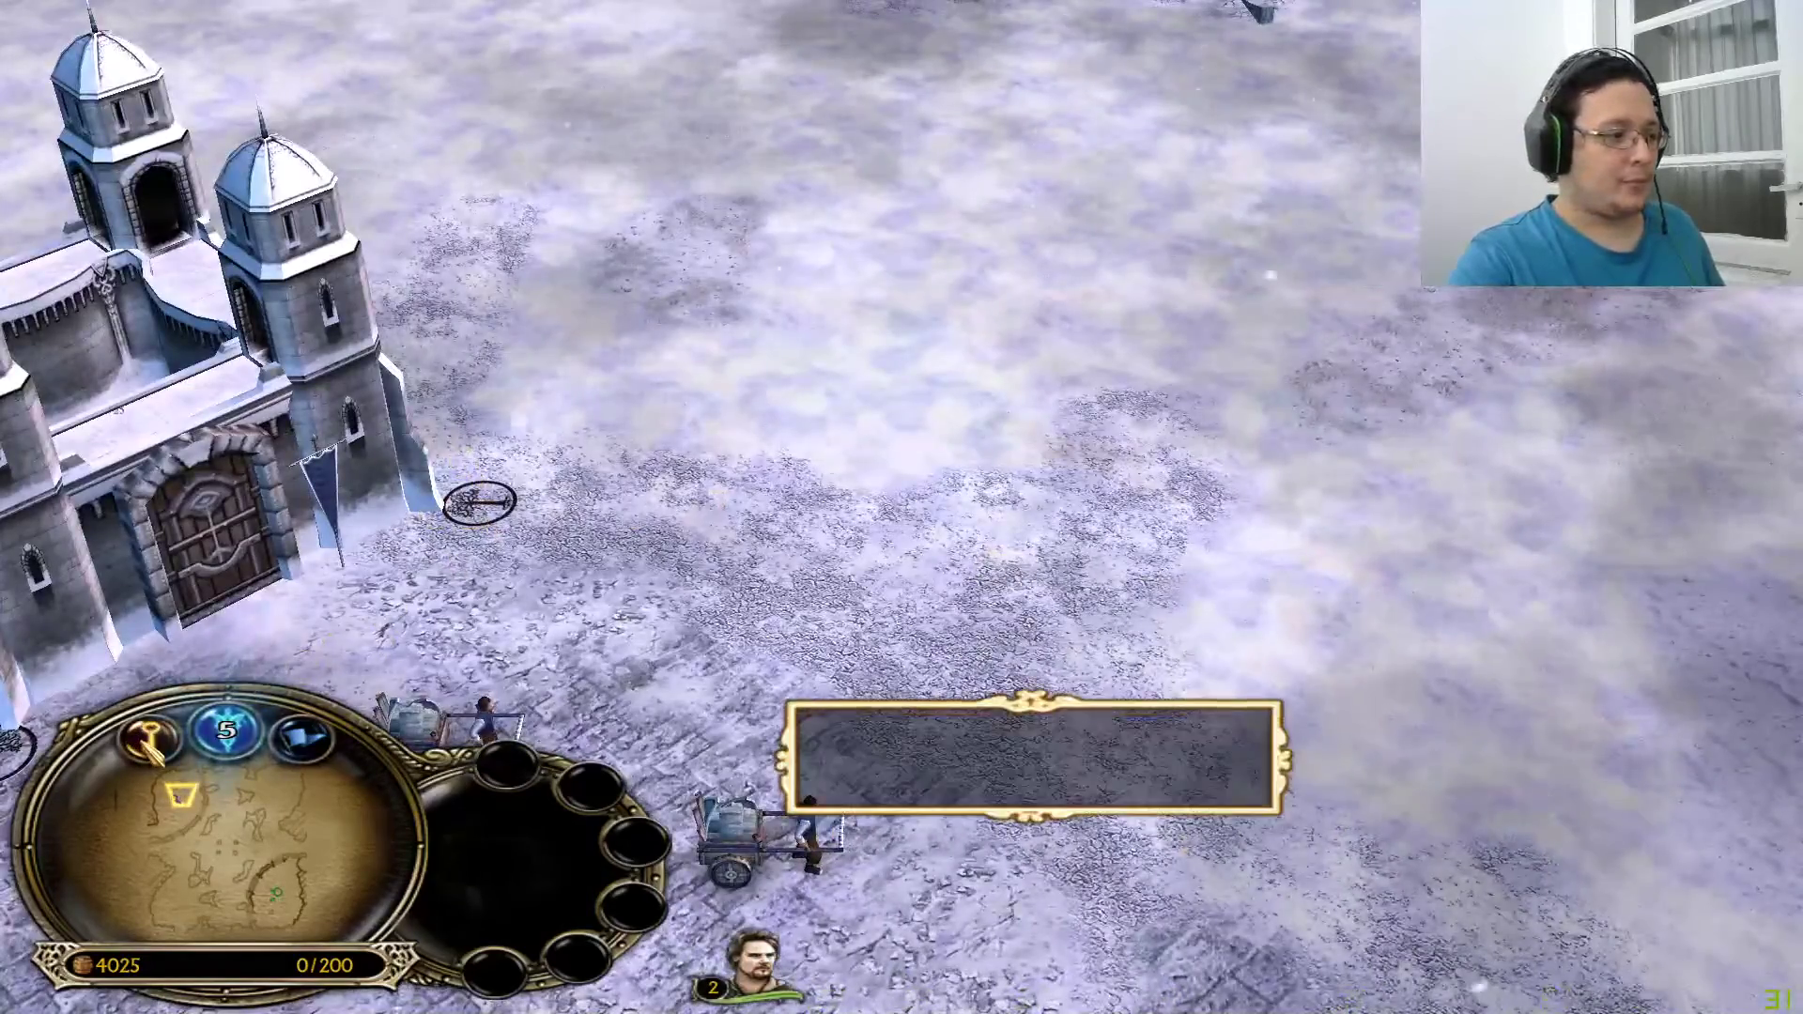
{"action": "key", "text": "Escape"}
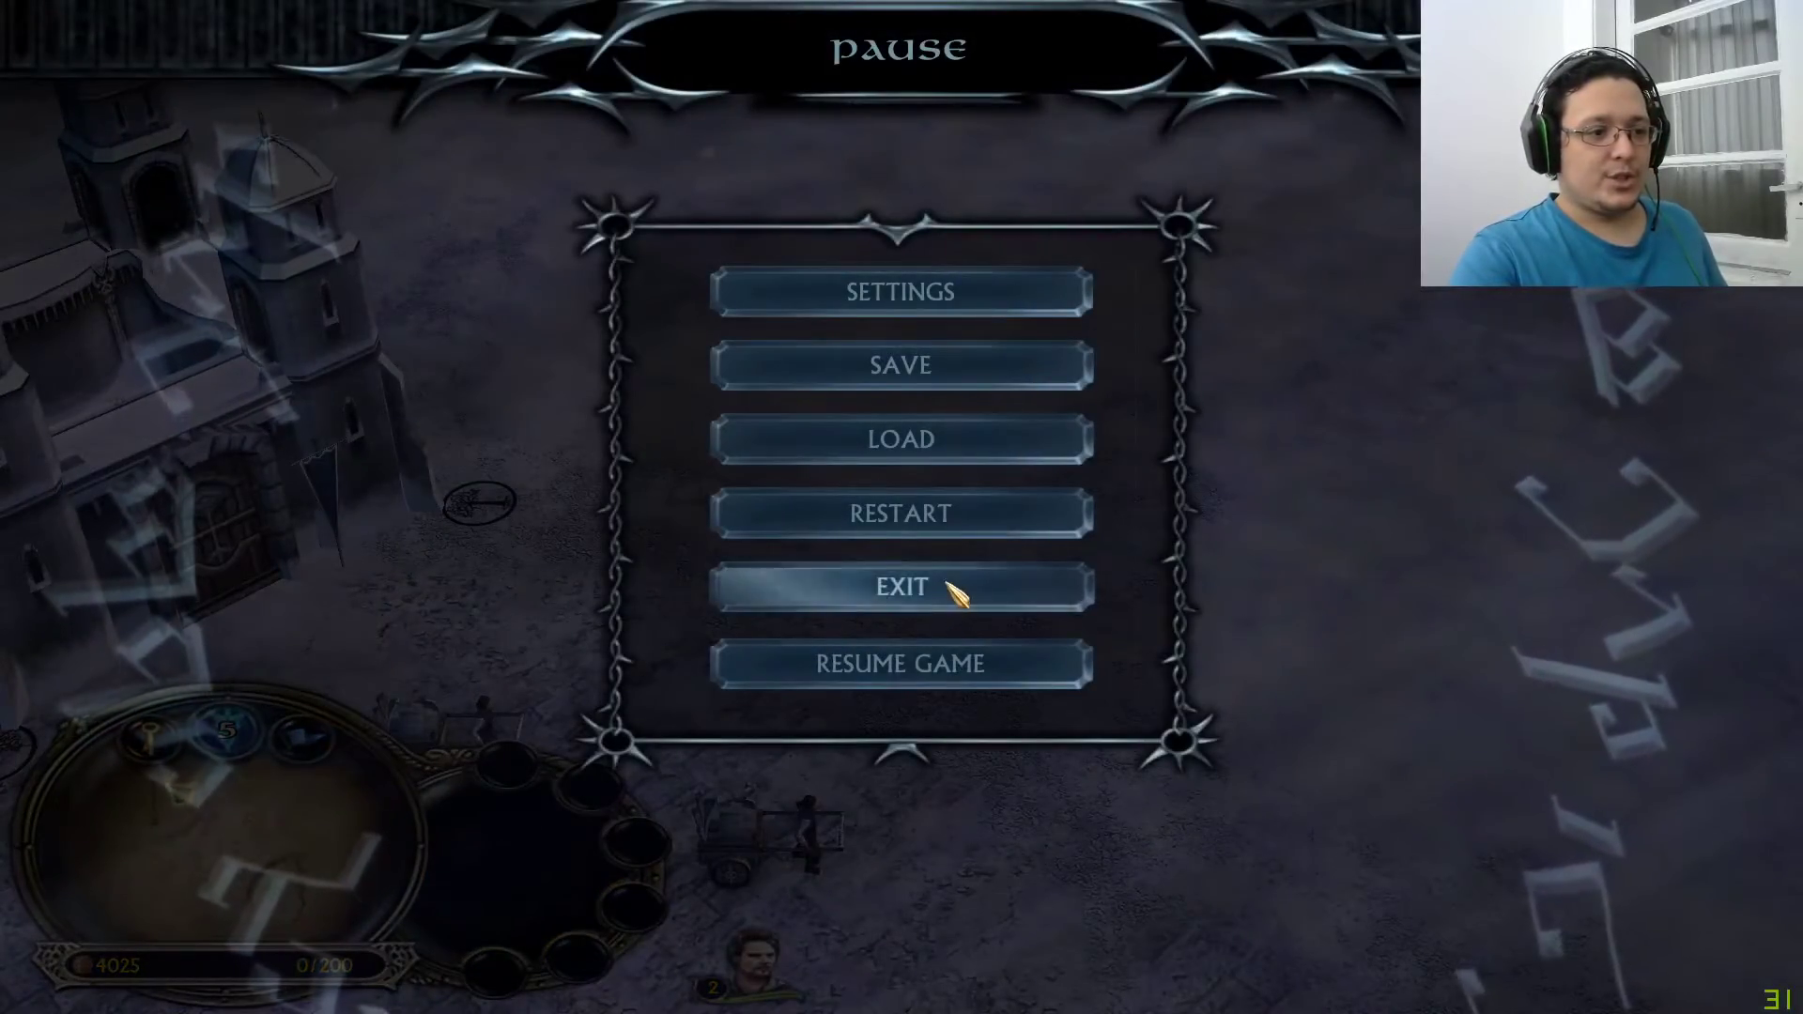
{"action": "left_click", "coordinate": [953, 592]}
{"action": "left_click", "coordinate": [814, 587]}
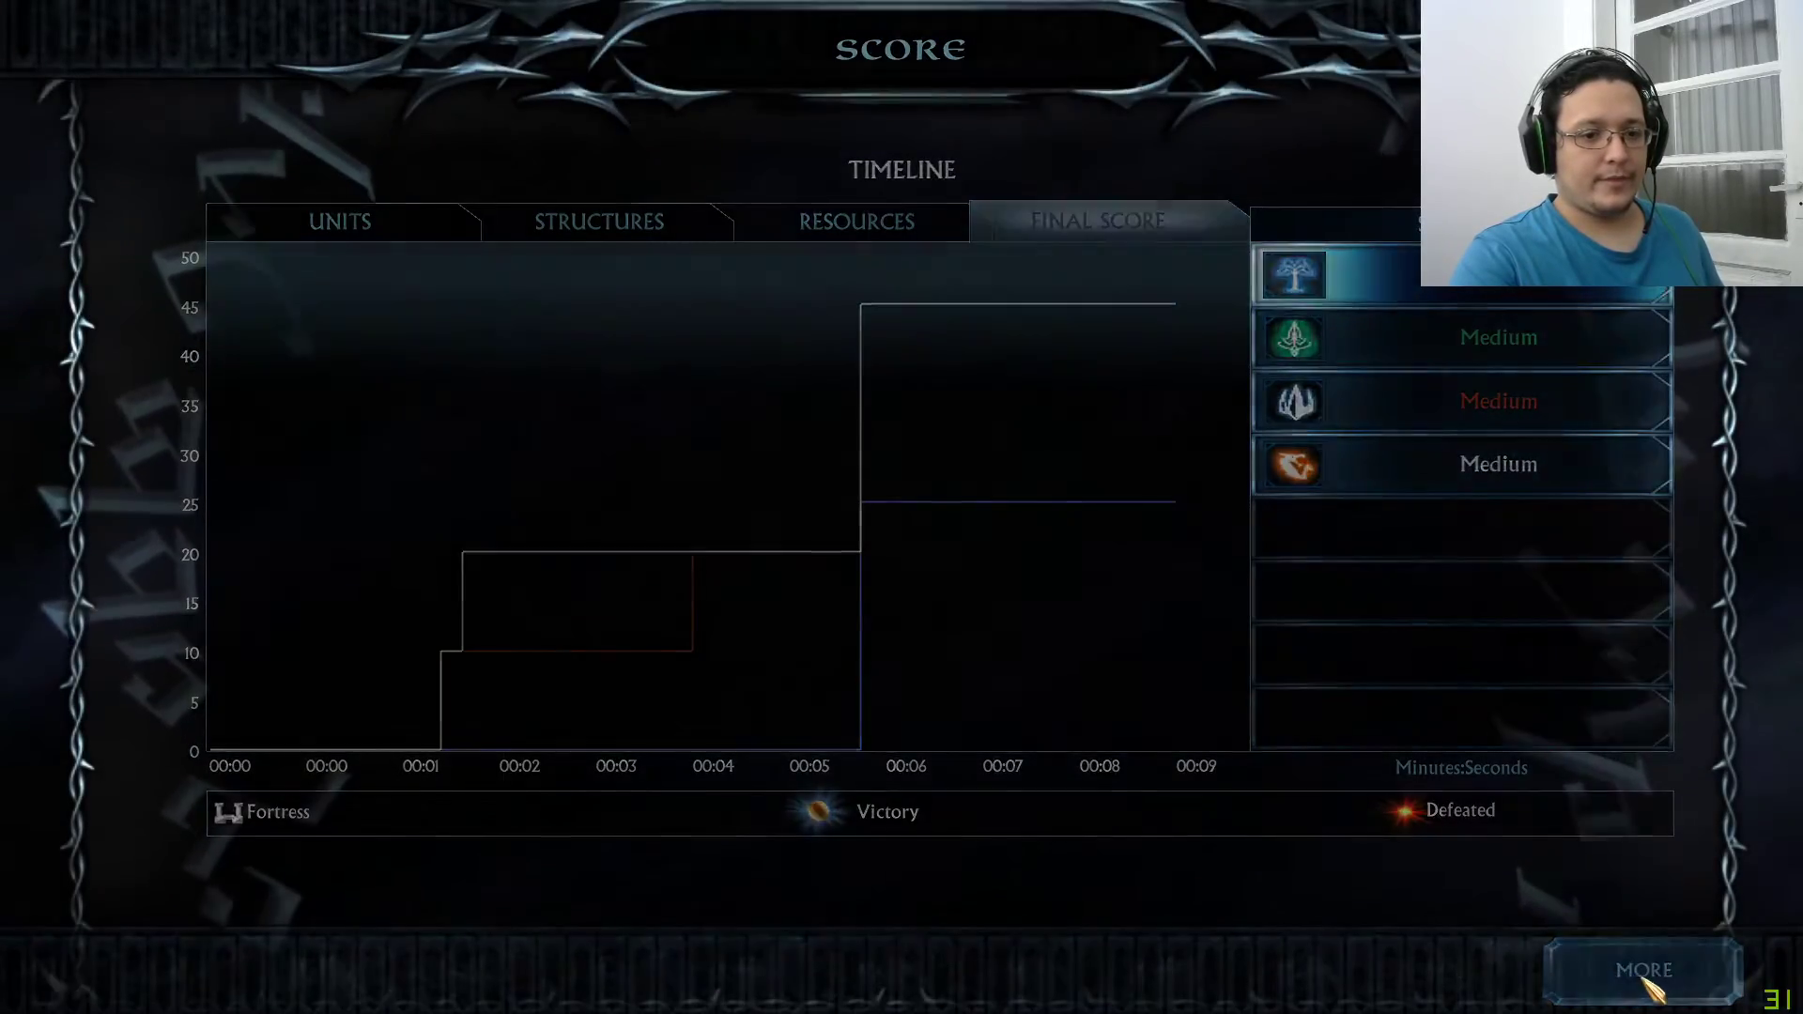
{"action": "left_click", "coordinate": [1644, 977]}
- Continue past the results to the main menu and quit Rise of the Witch-king
{"action": "left_click", "coordinate": [1645, 979]}
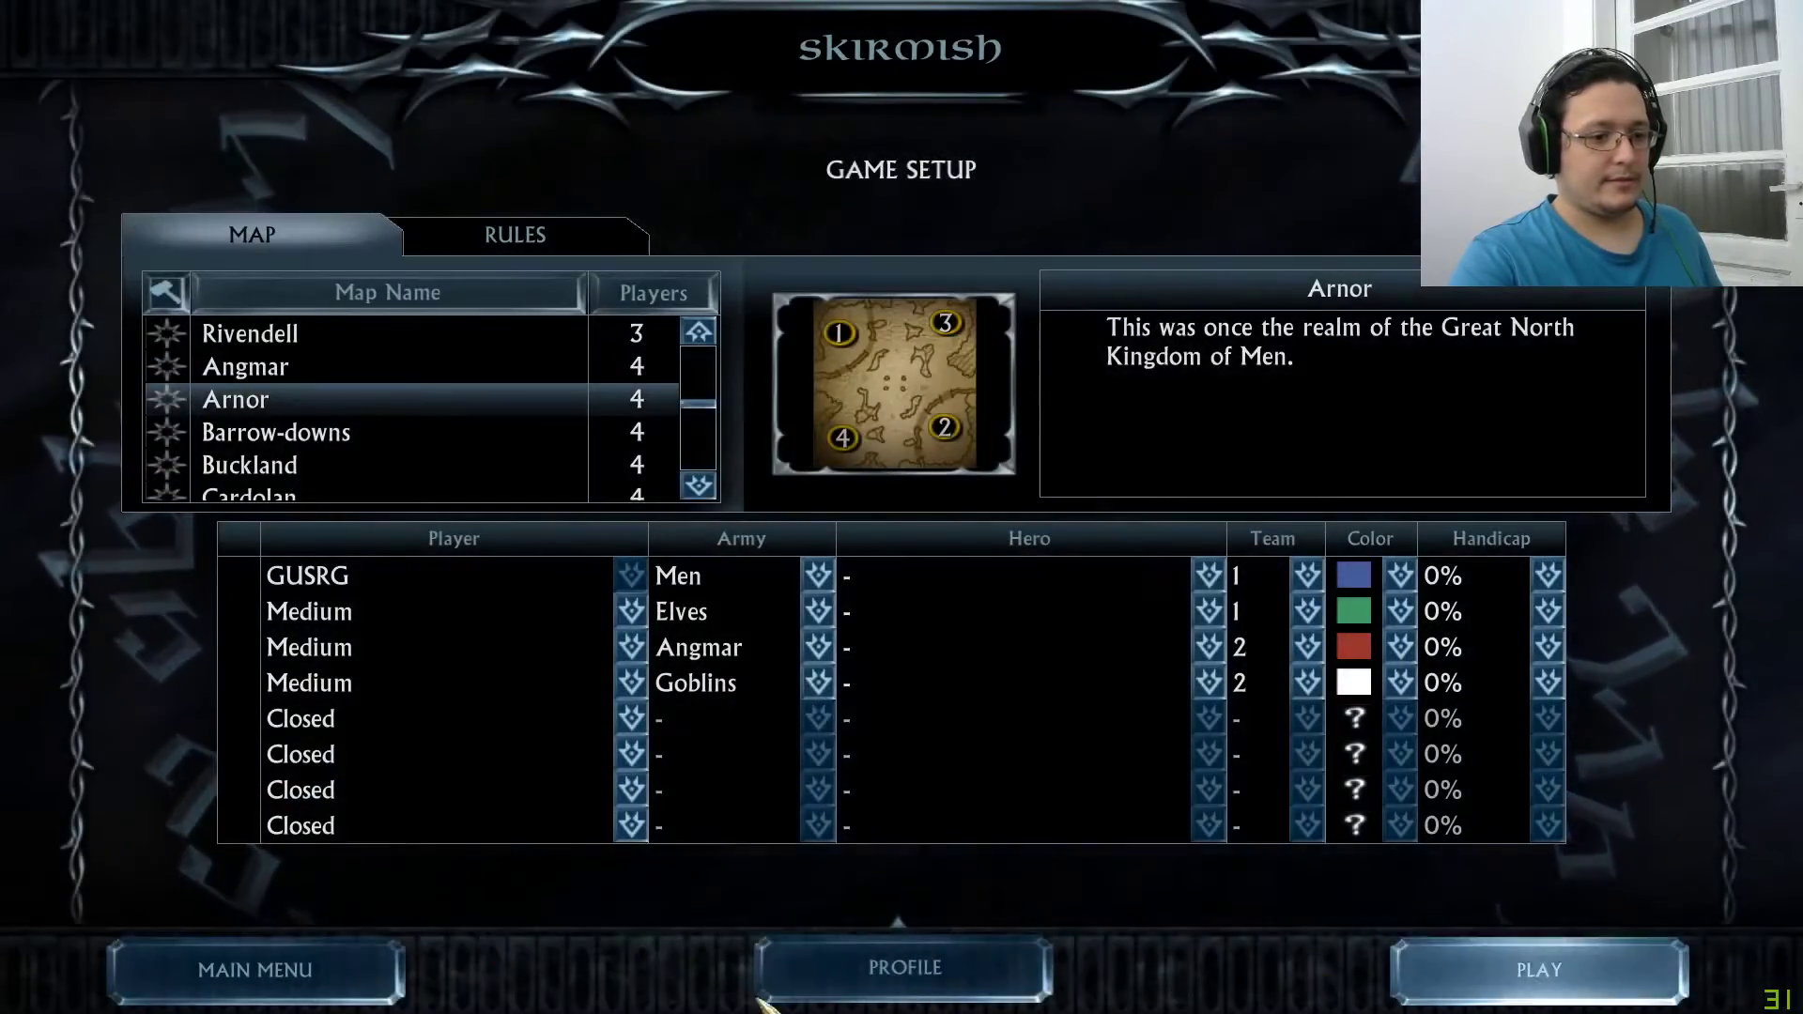
{"action": "left_click", "coordinate": [378, 968]}
{"action": "left_click", "coordinate": [1645, 944]}
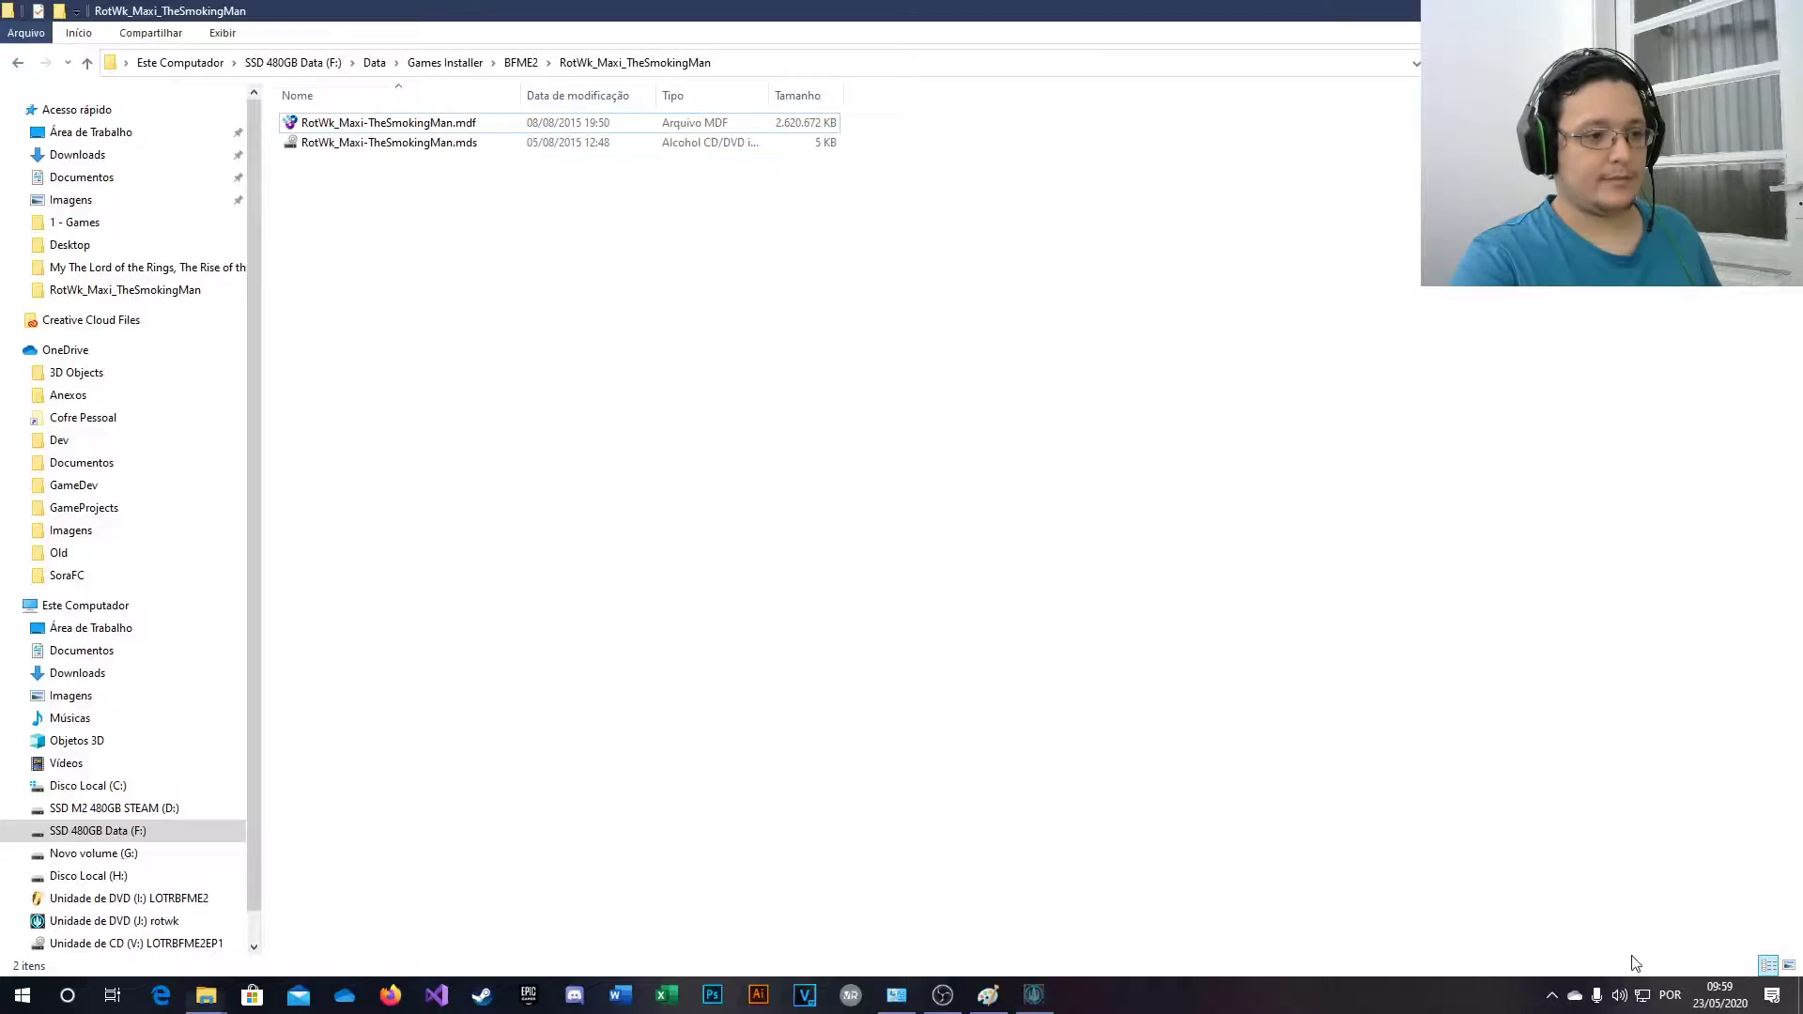
- Browse BFME2\4 - Optional\Old Zoom out into the ROTWK 2.01 Maps.big folder
{"action": "left_click", "coordinate": [523, 63]}
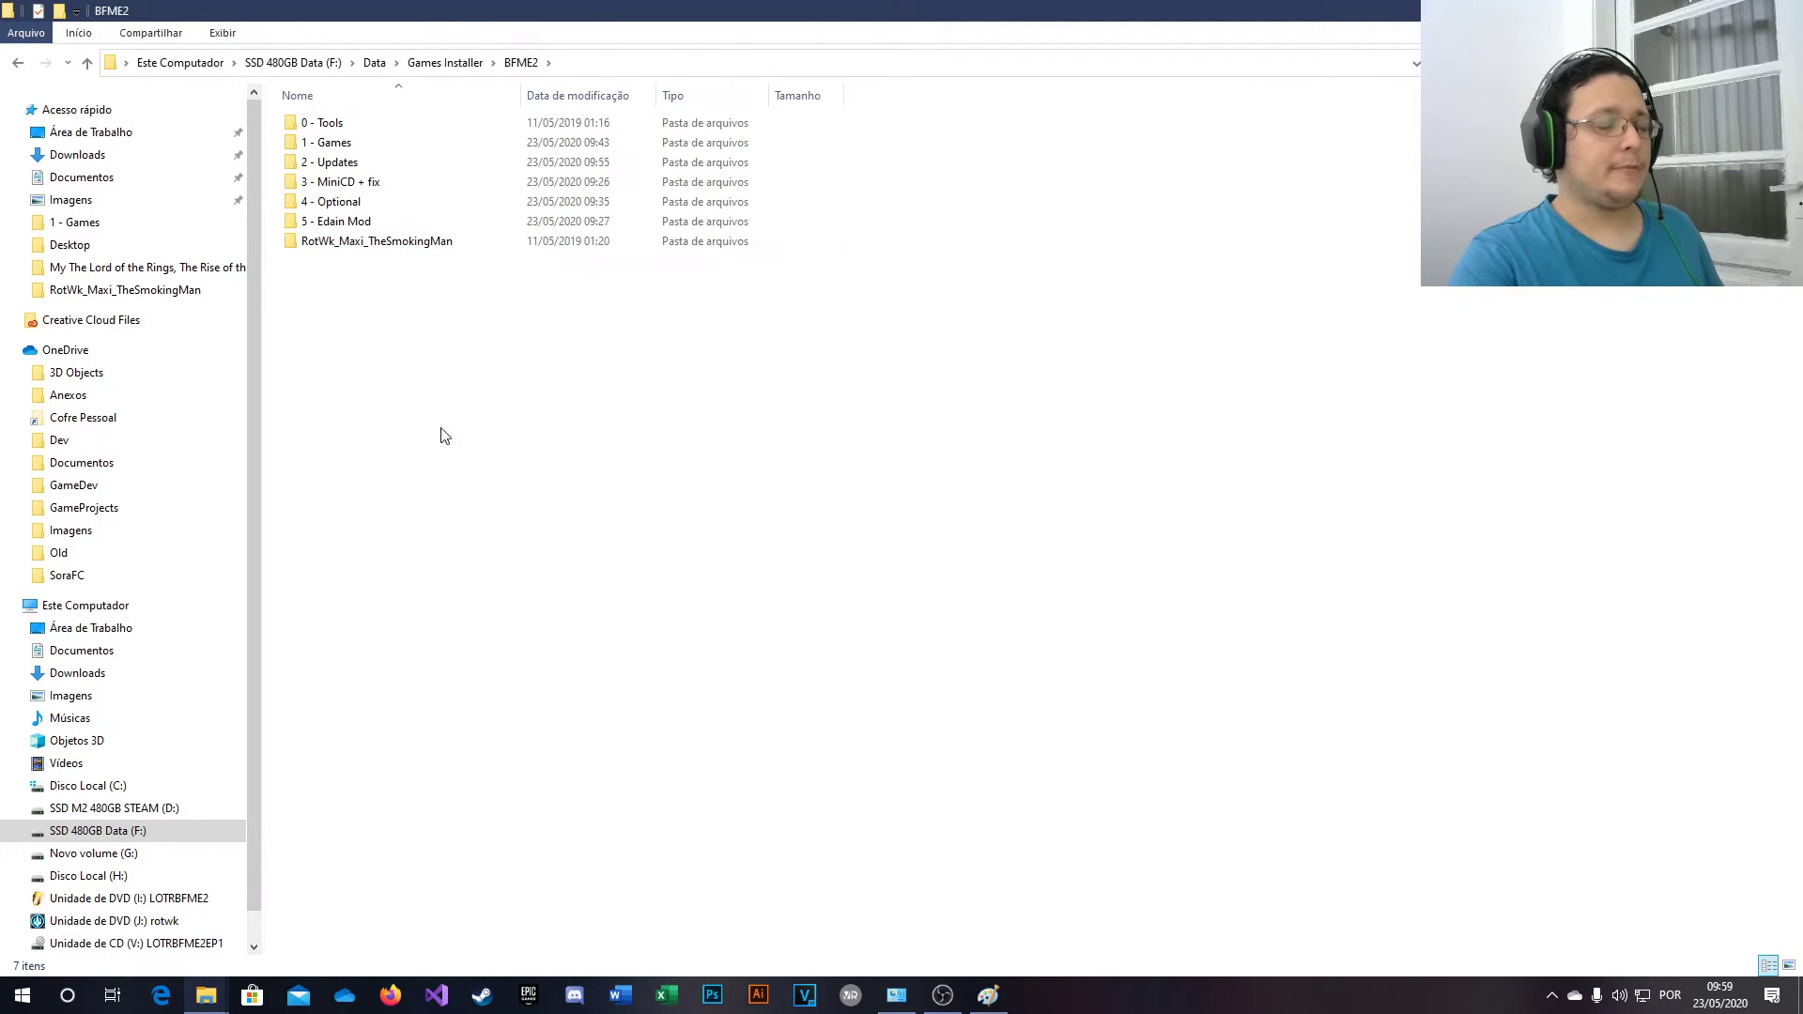
{"action": "double_click", "coordinate": [337, 202]}
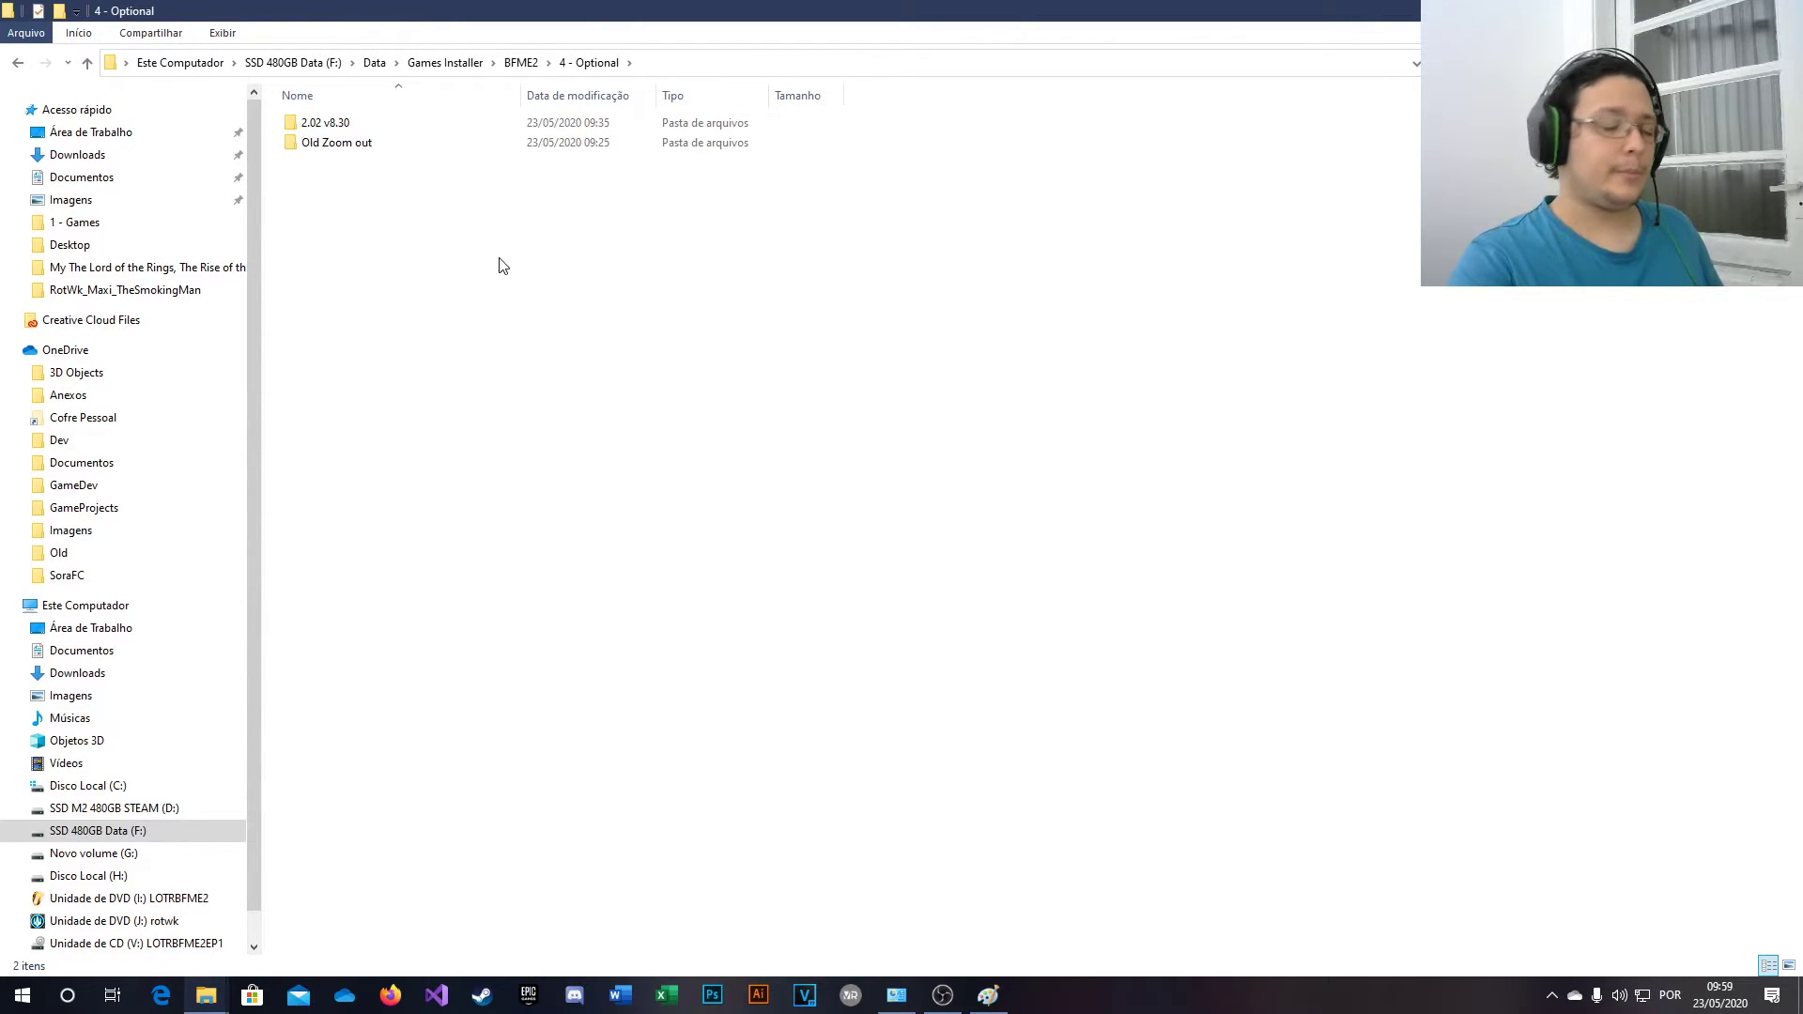
{"action": "double_click", "coordinate": [299, 142]}
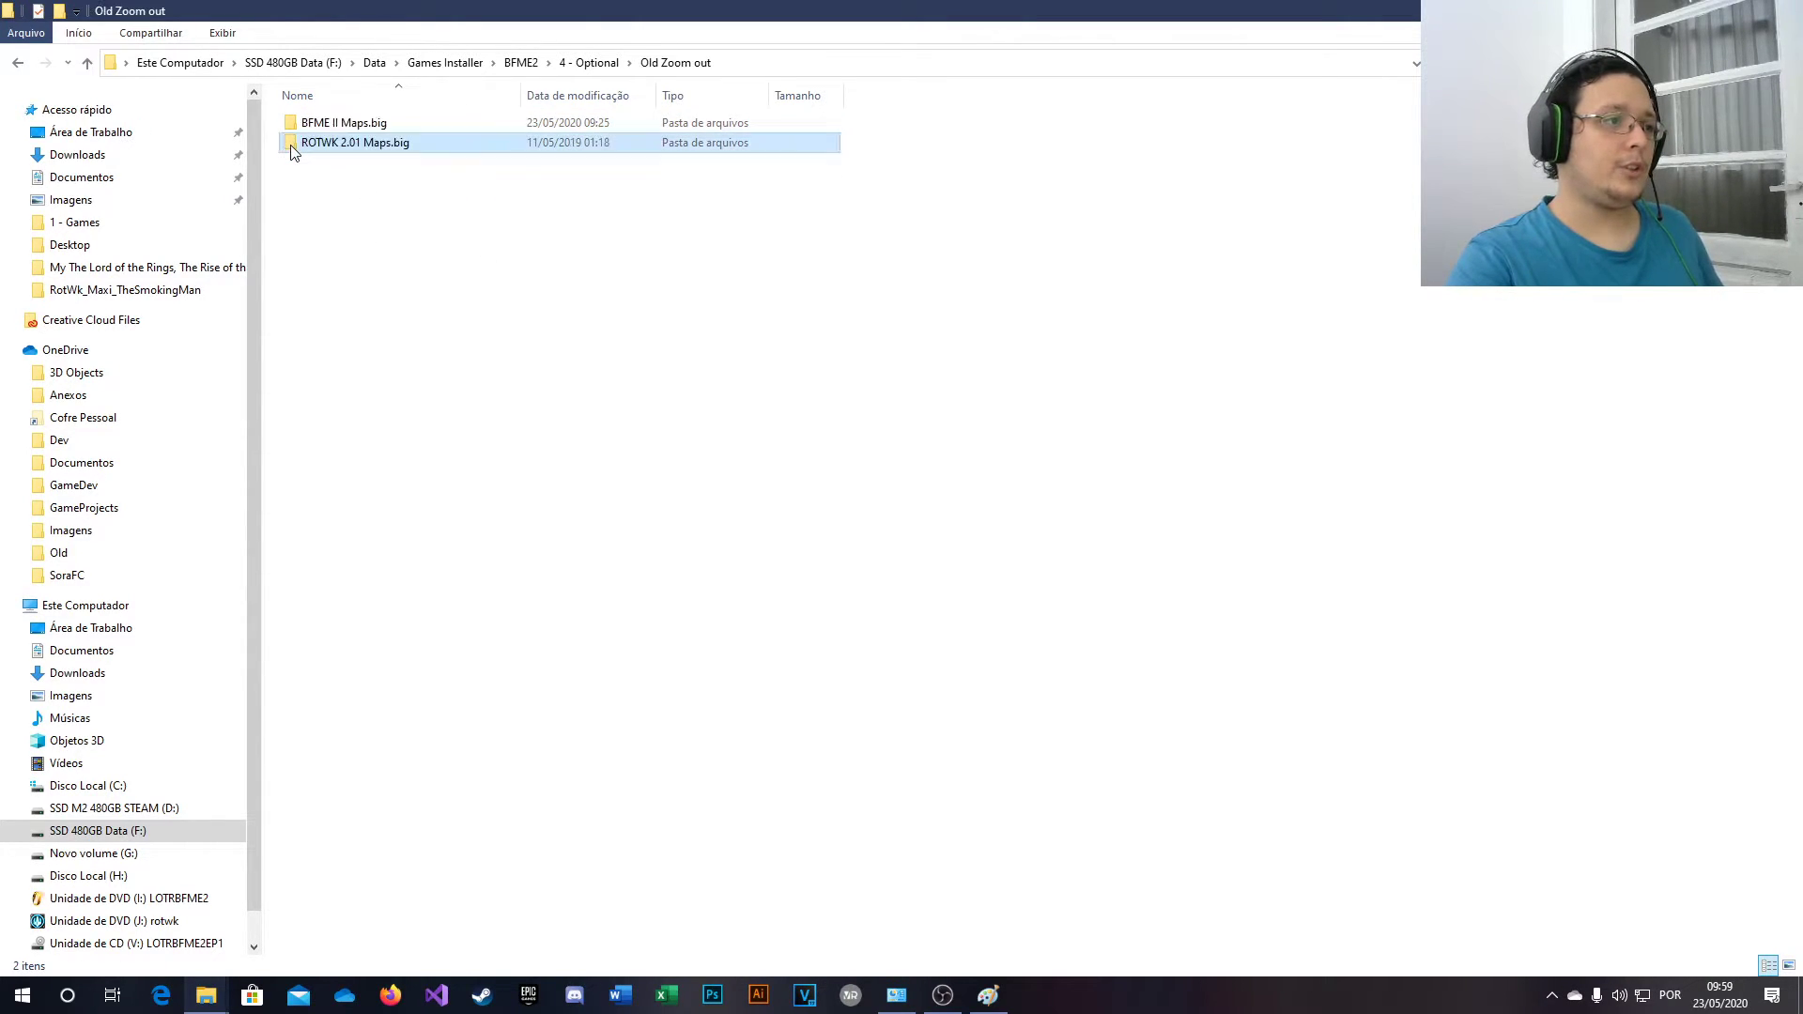
{"action": "double_click", "coordinate": [353, 150]}
{"action": "left_click", "coordinate": [335, 124]}
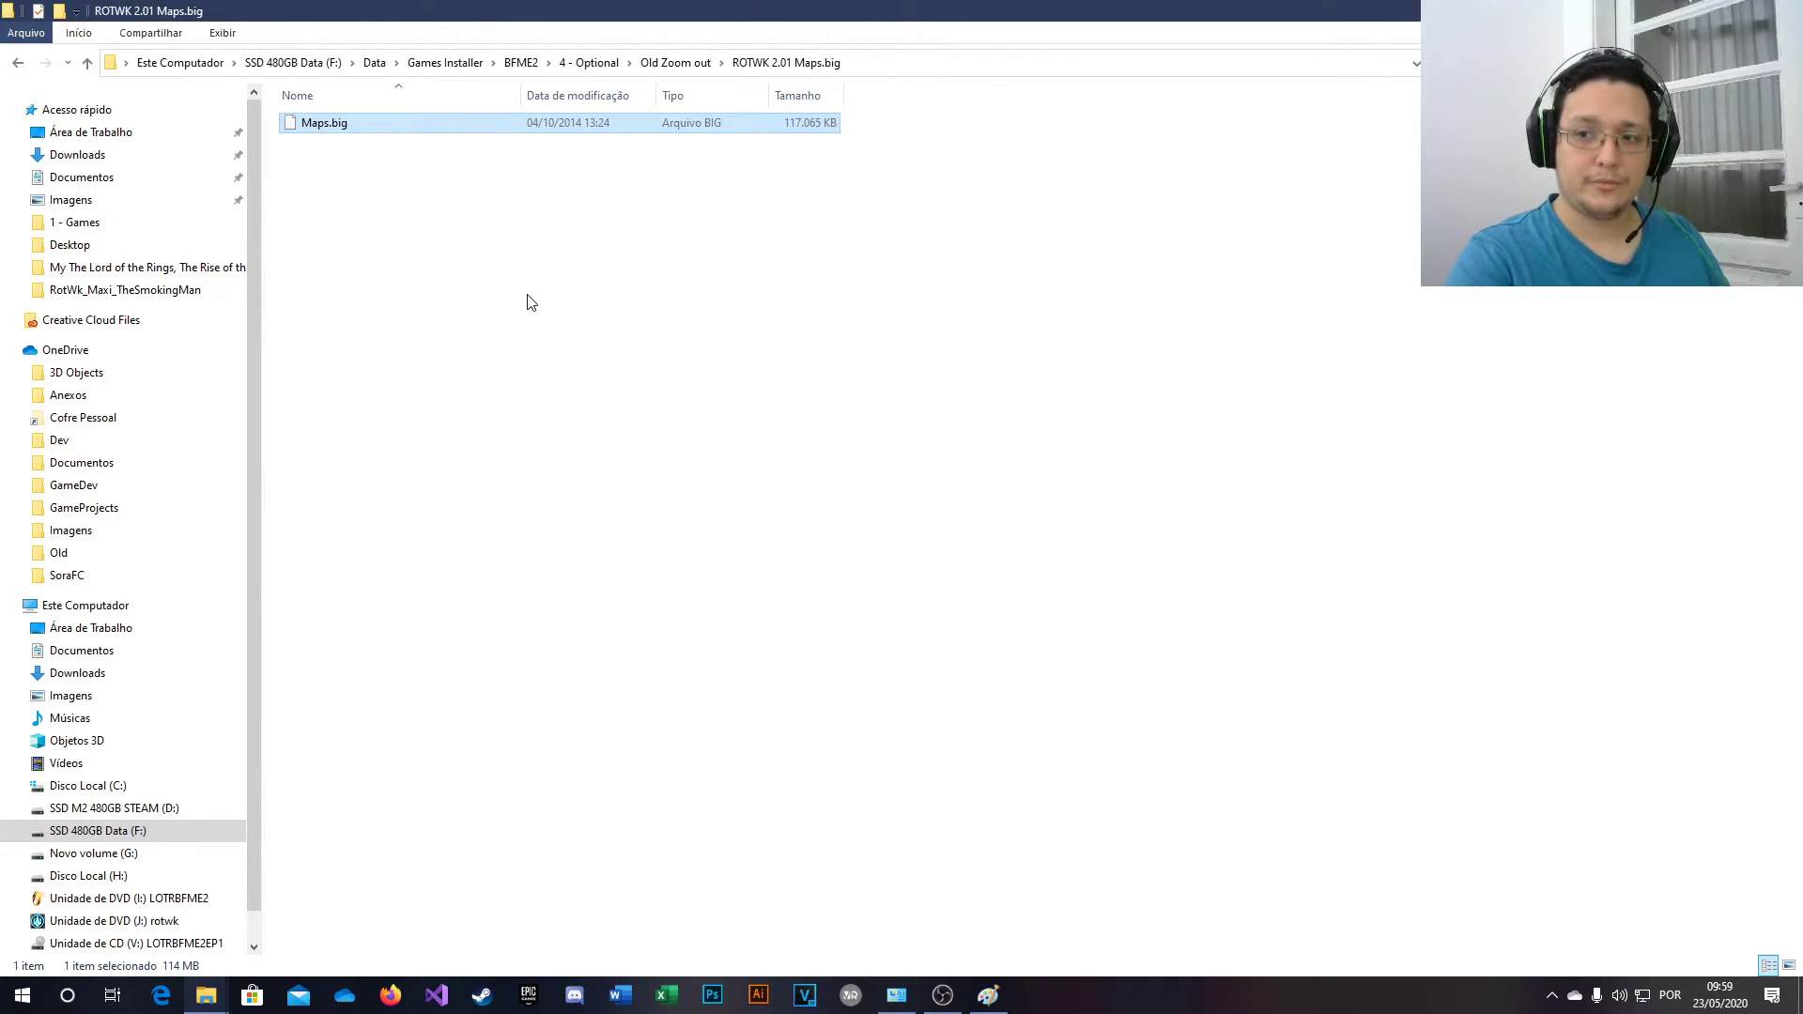
- Inspect the installed Rise of the Witch-king folder under C:\Arquivos de Programas (x86)\Electronic Arts
{"action": "left_click", "coordinate": [109, 787]}
{"action": "double_click", "coordinate": [358, 163]}
{"action": "key", "text": "e"}
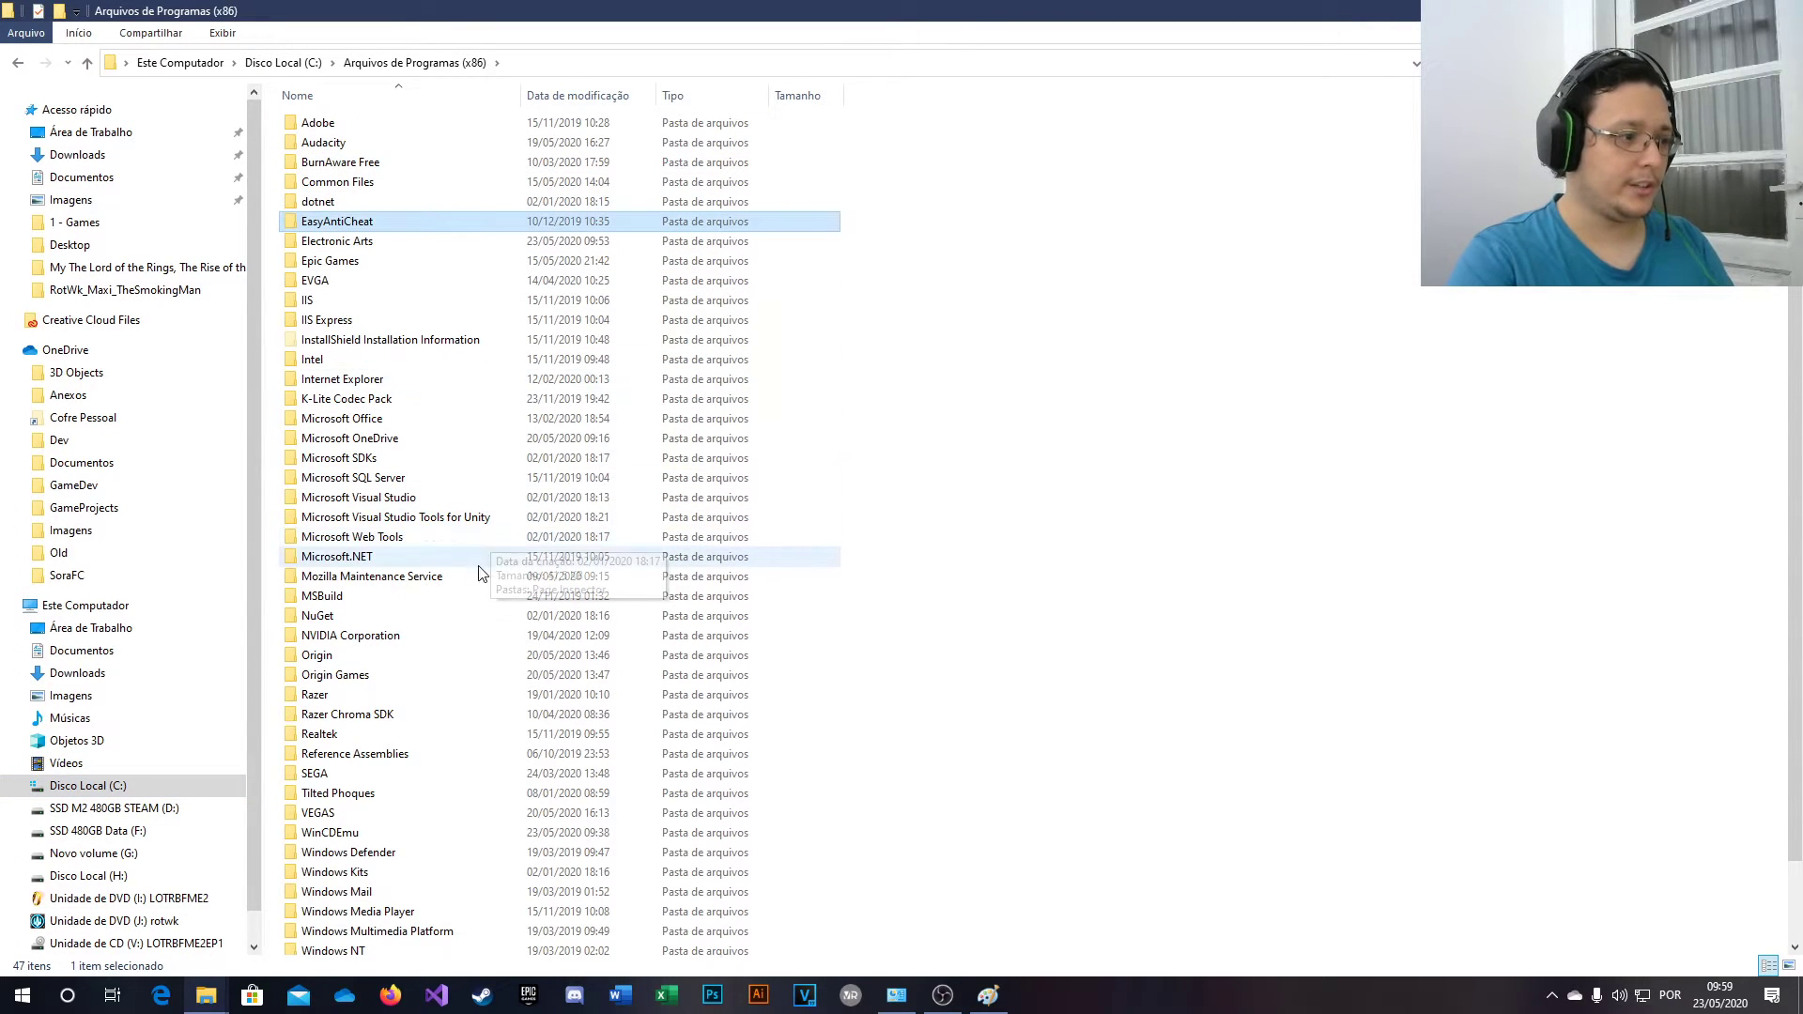
{"action": "double_click", "coordinate": [365, 242]}
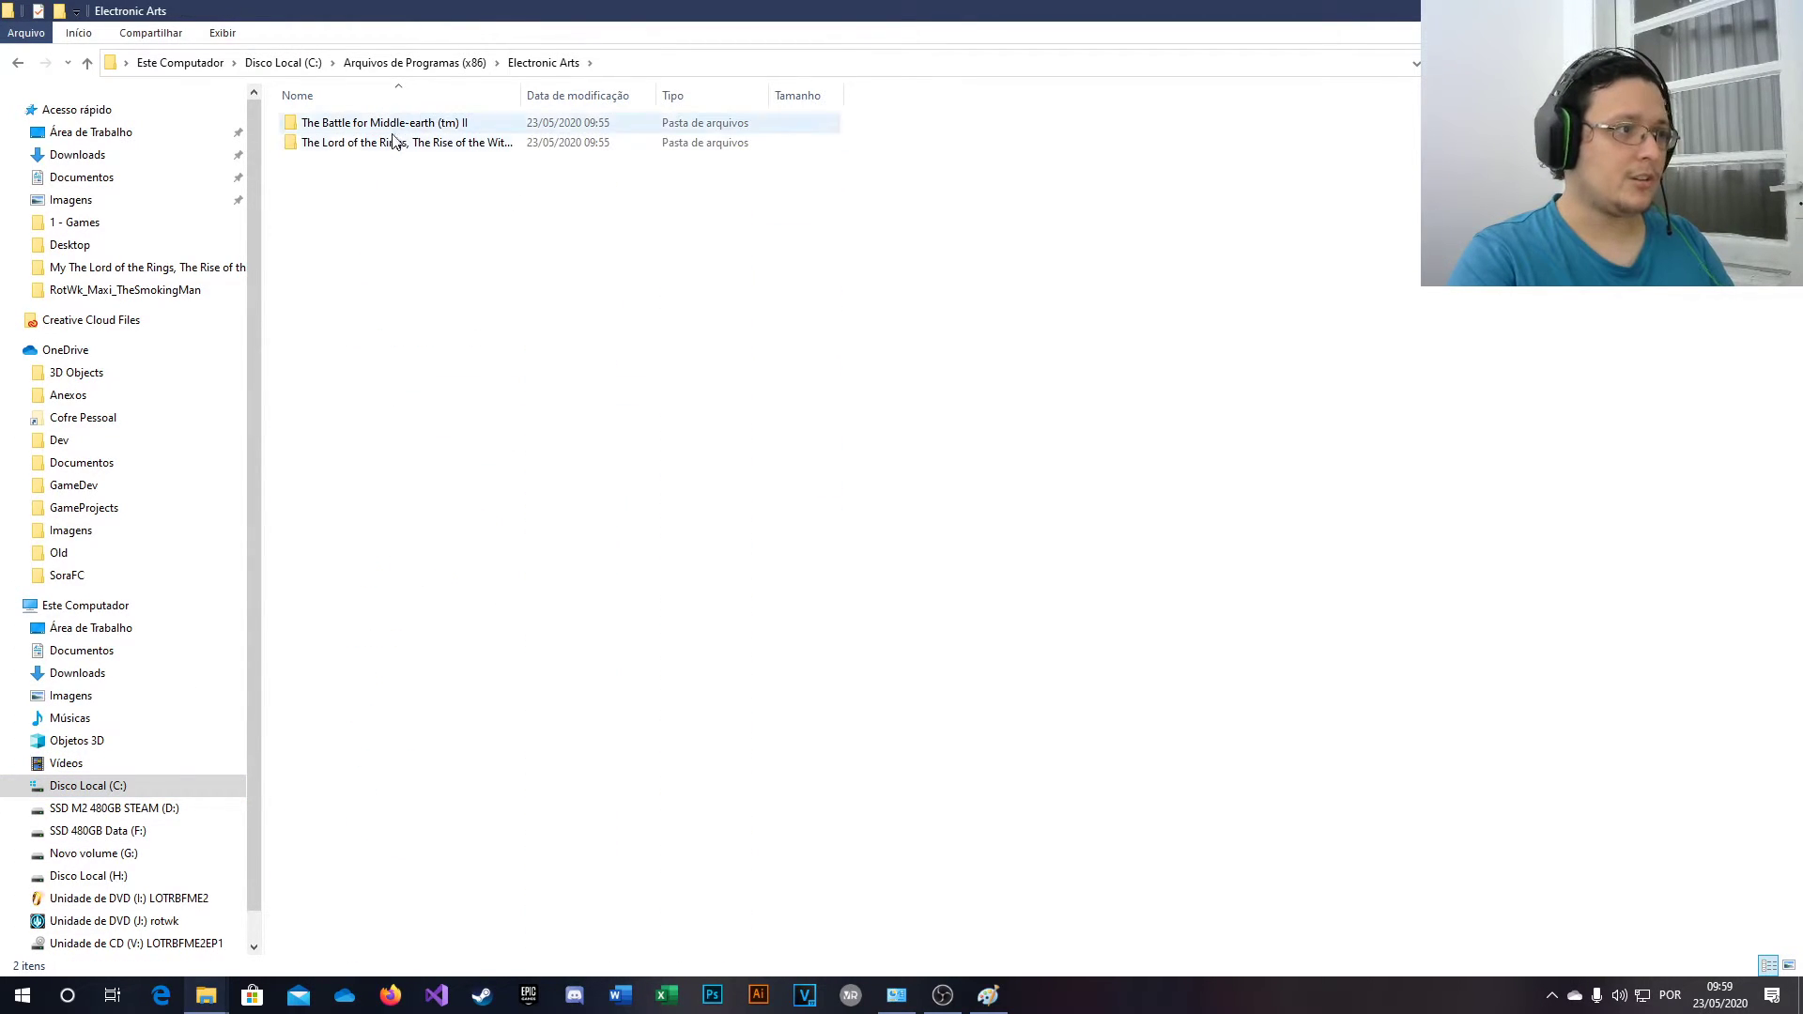
{"action": "double_click", "coordinate": [419, 146]}
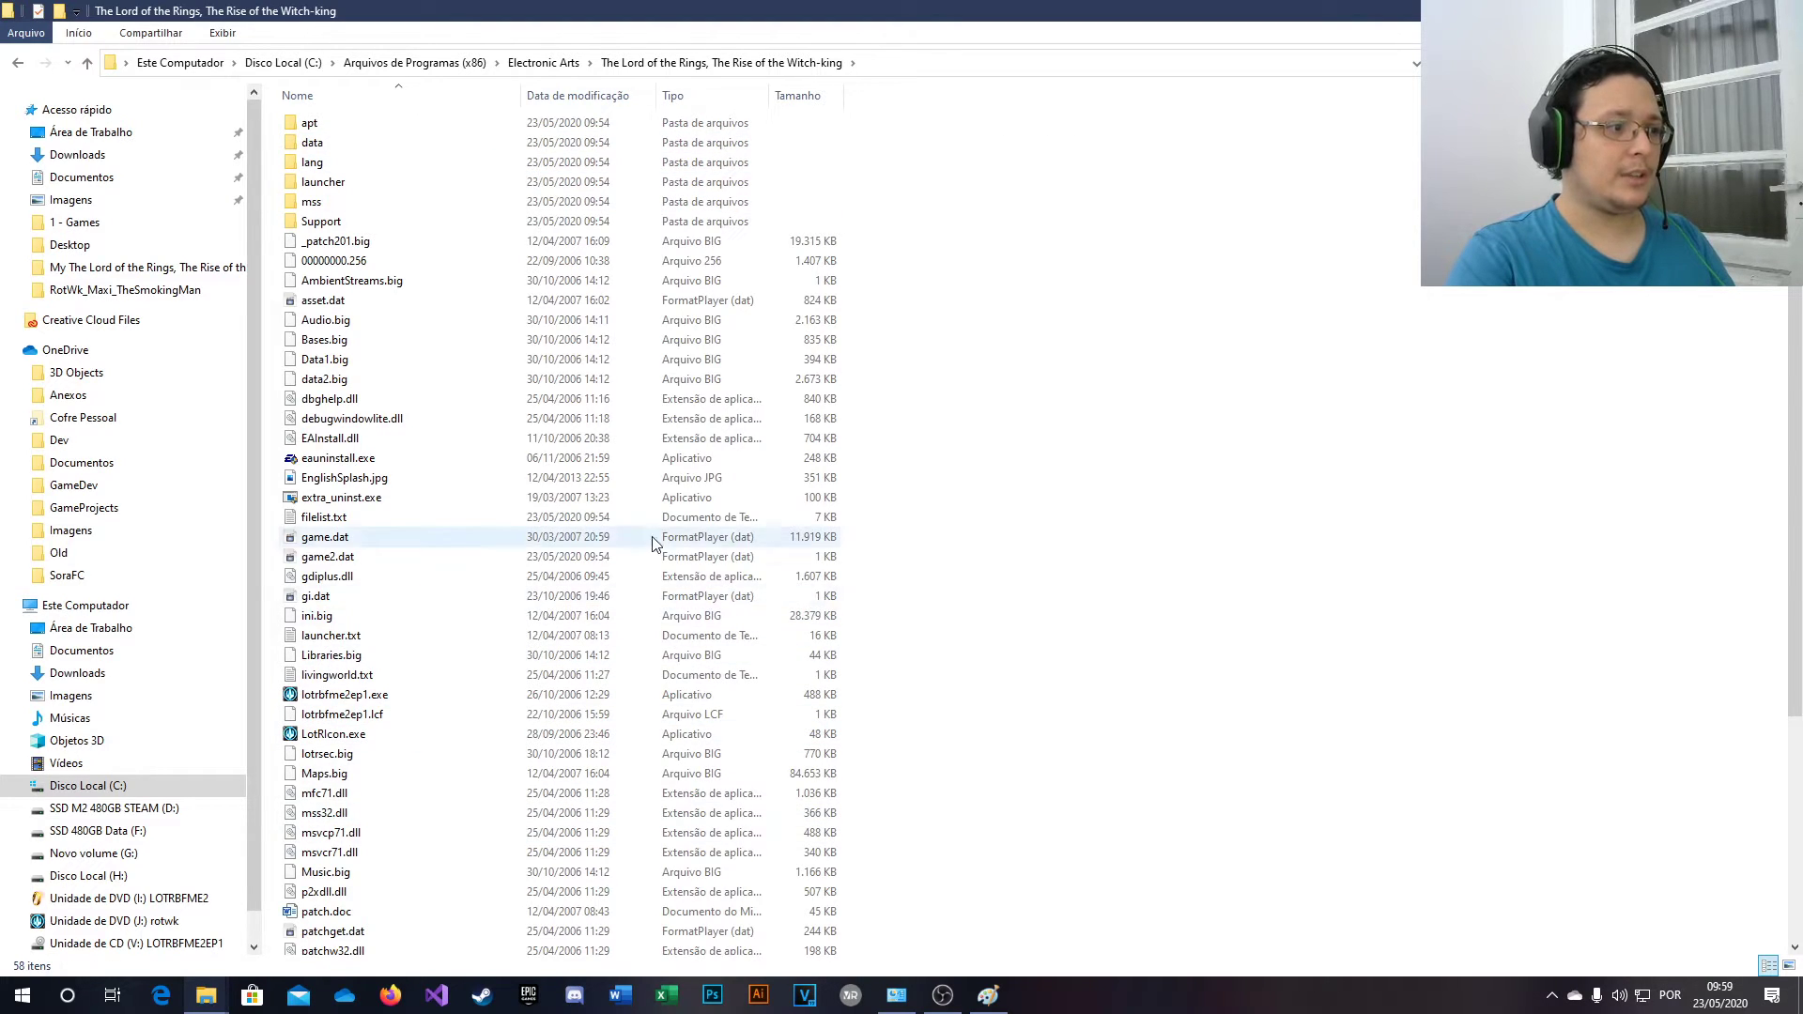
{"action": "scroll", "coordinate": [707, 634], "scroll_direction": "down", "scroll_amount": 2}
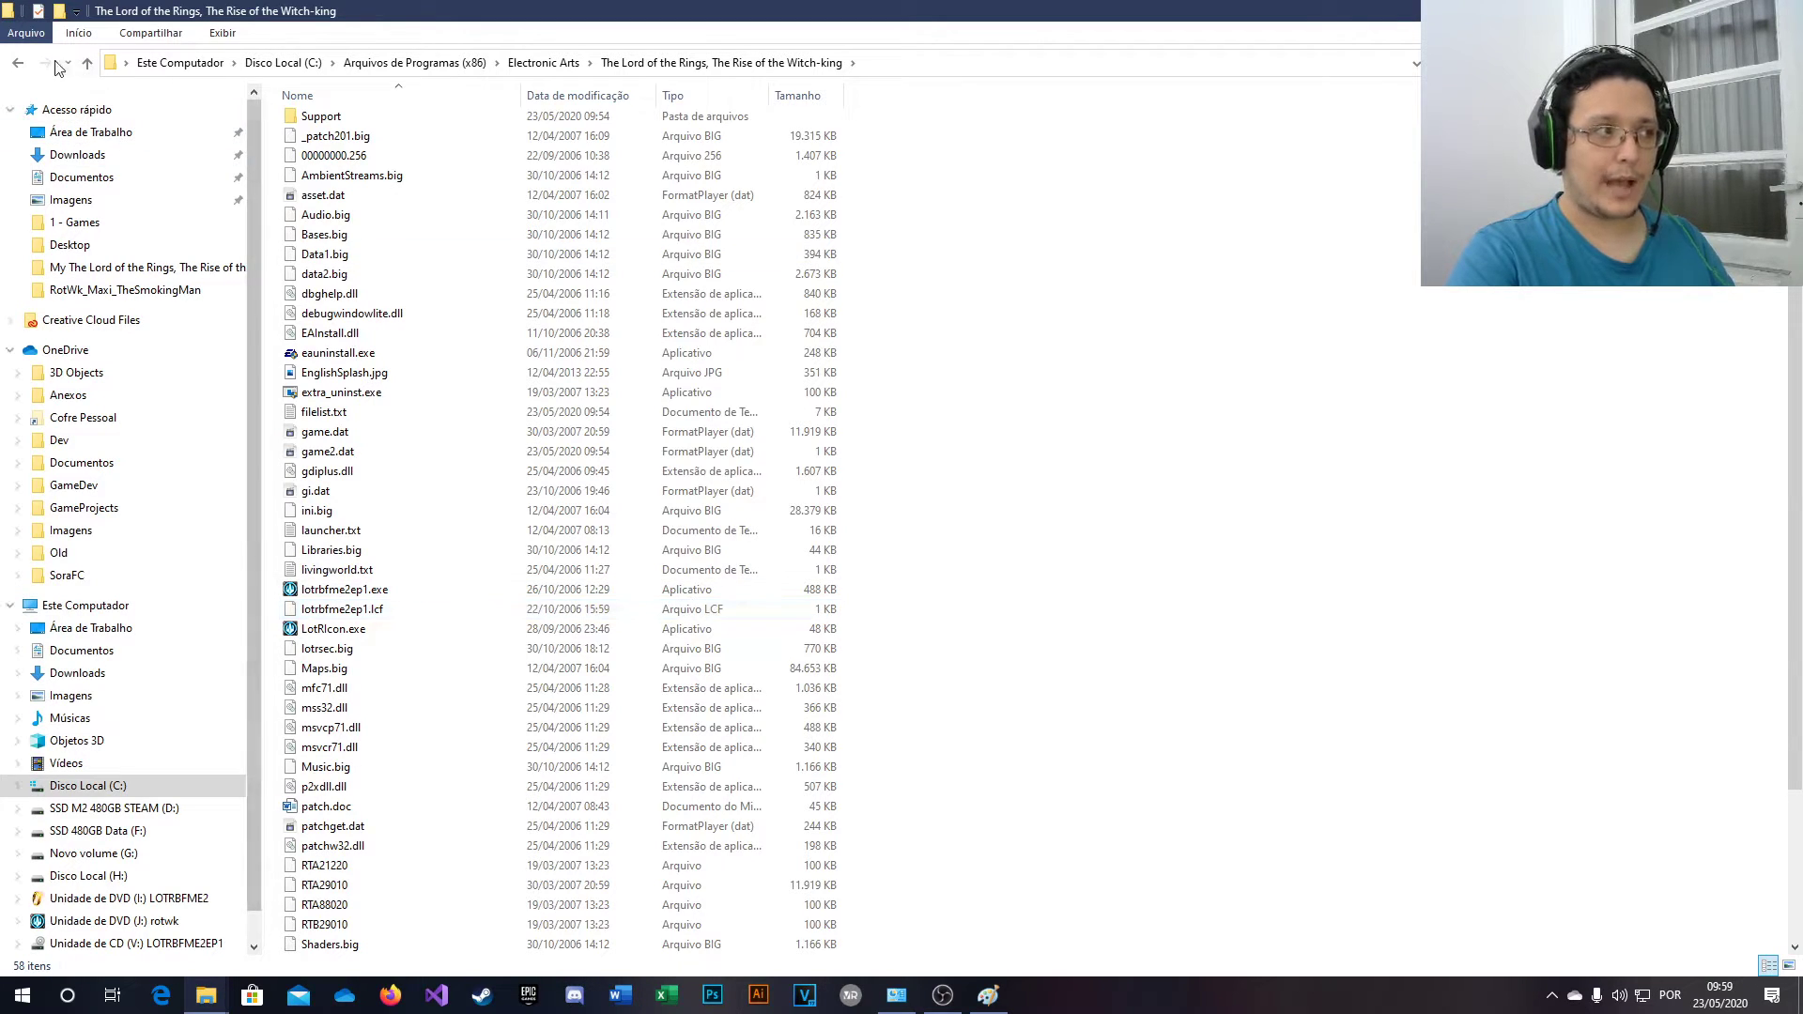
- Navigate back through the history to the 4 - Optional folder
{"action": "left_click", "coordinate": [15, 63]}
{"action": "left_click", "coordinate": [15, 63]}
{"action": "left_click", "coordinate": [15, 63]}
{"action": "left_click", "coordinate": [16, 62]}
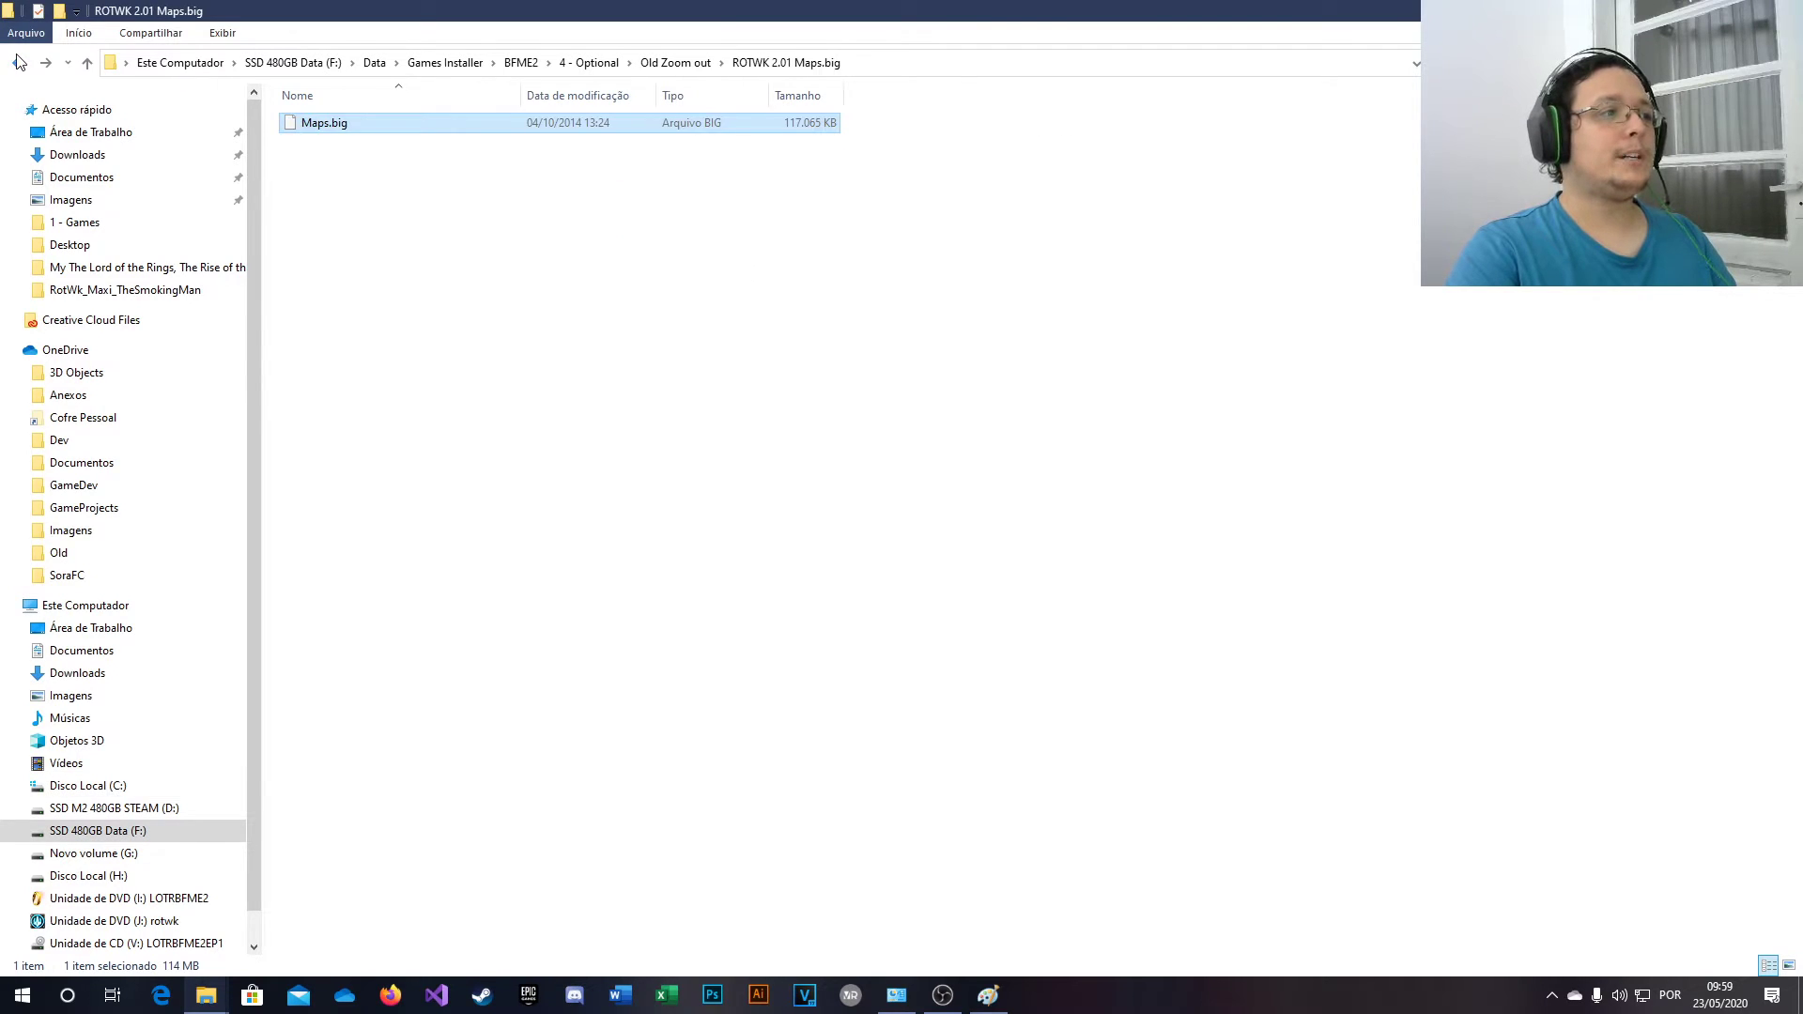
{"action": "left_click", "coordinate": [16, 63]}
{"action": "left_click", "coordinate": [16, 63]}
{"action": "left_click", "coordinate": [458, 317]}
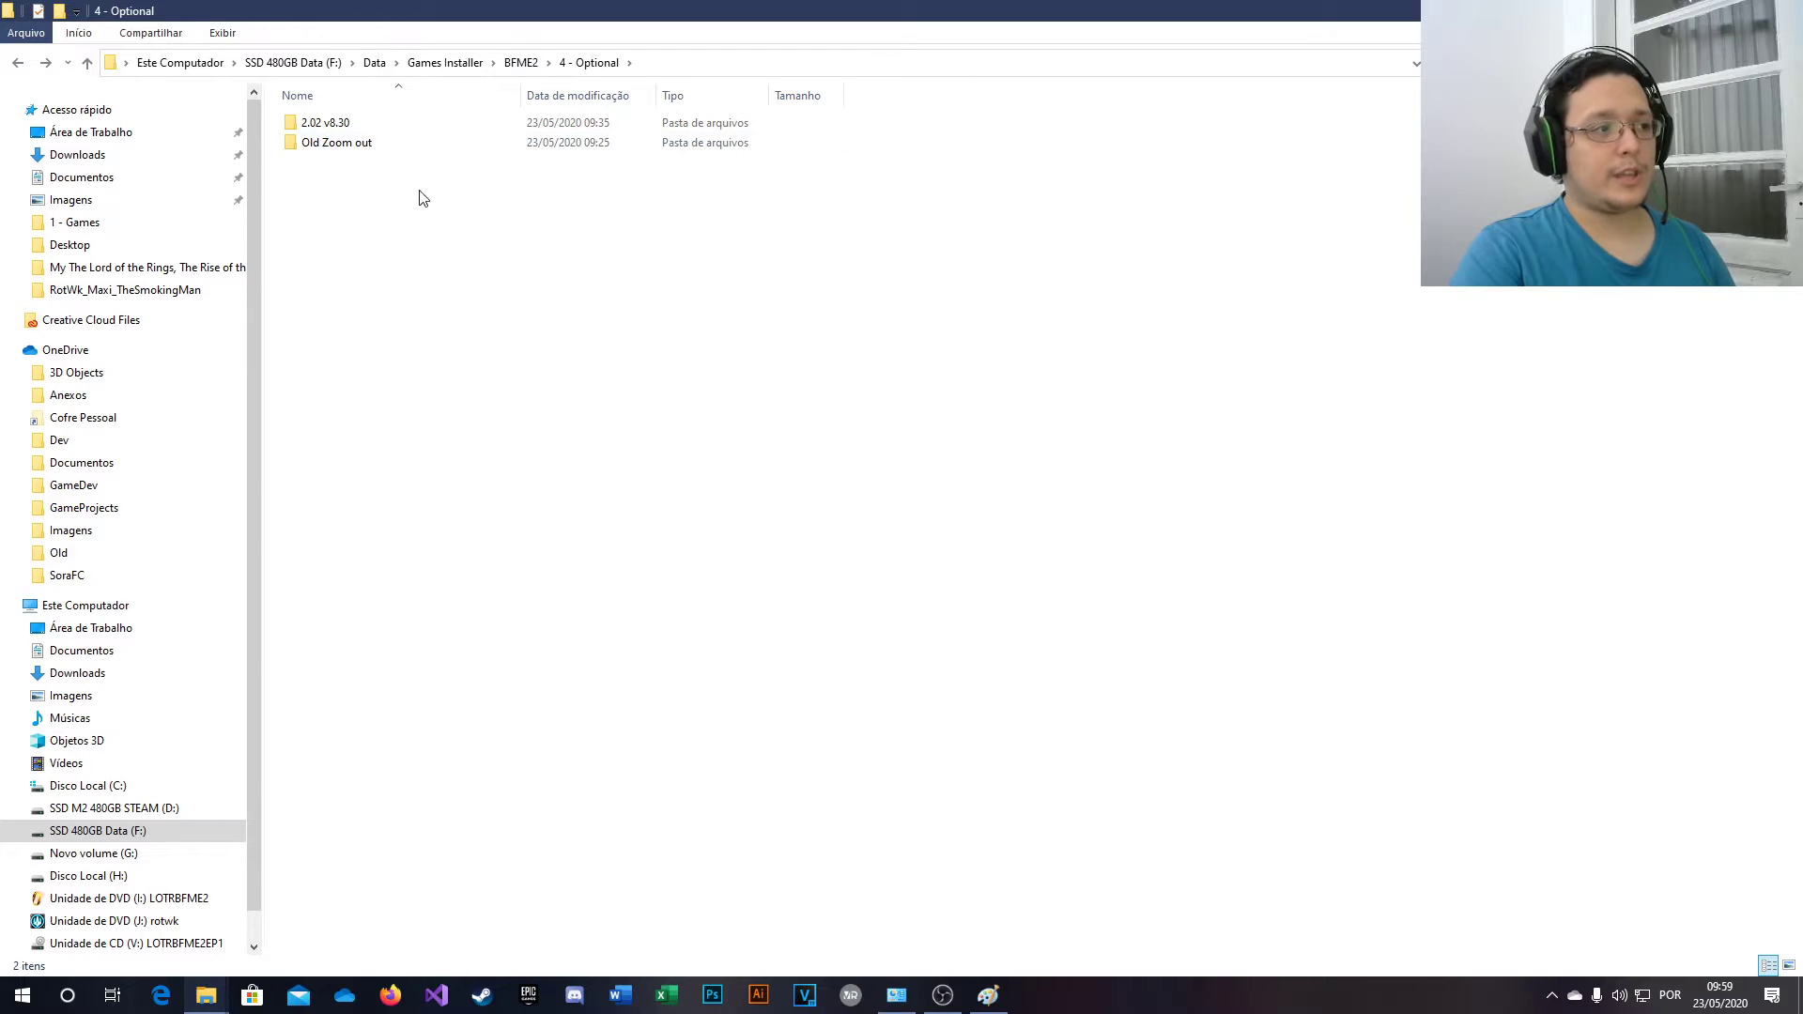
- Check the 2.02 v8.30 folder containing 202_v830_updater.exe
{"action": "left_click", "coordinate": [305, 152]}
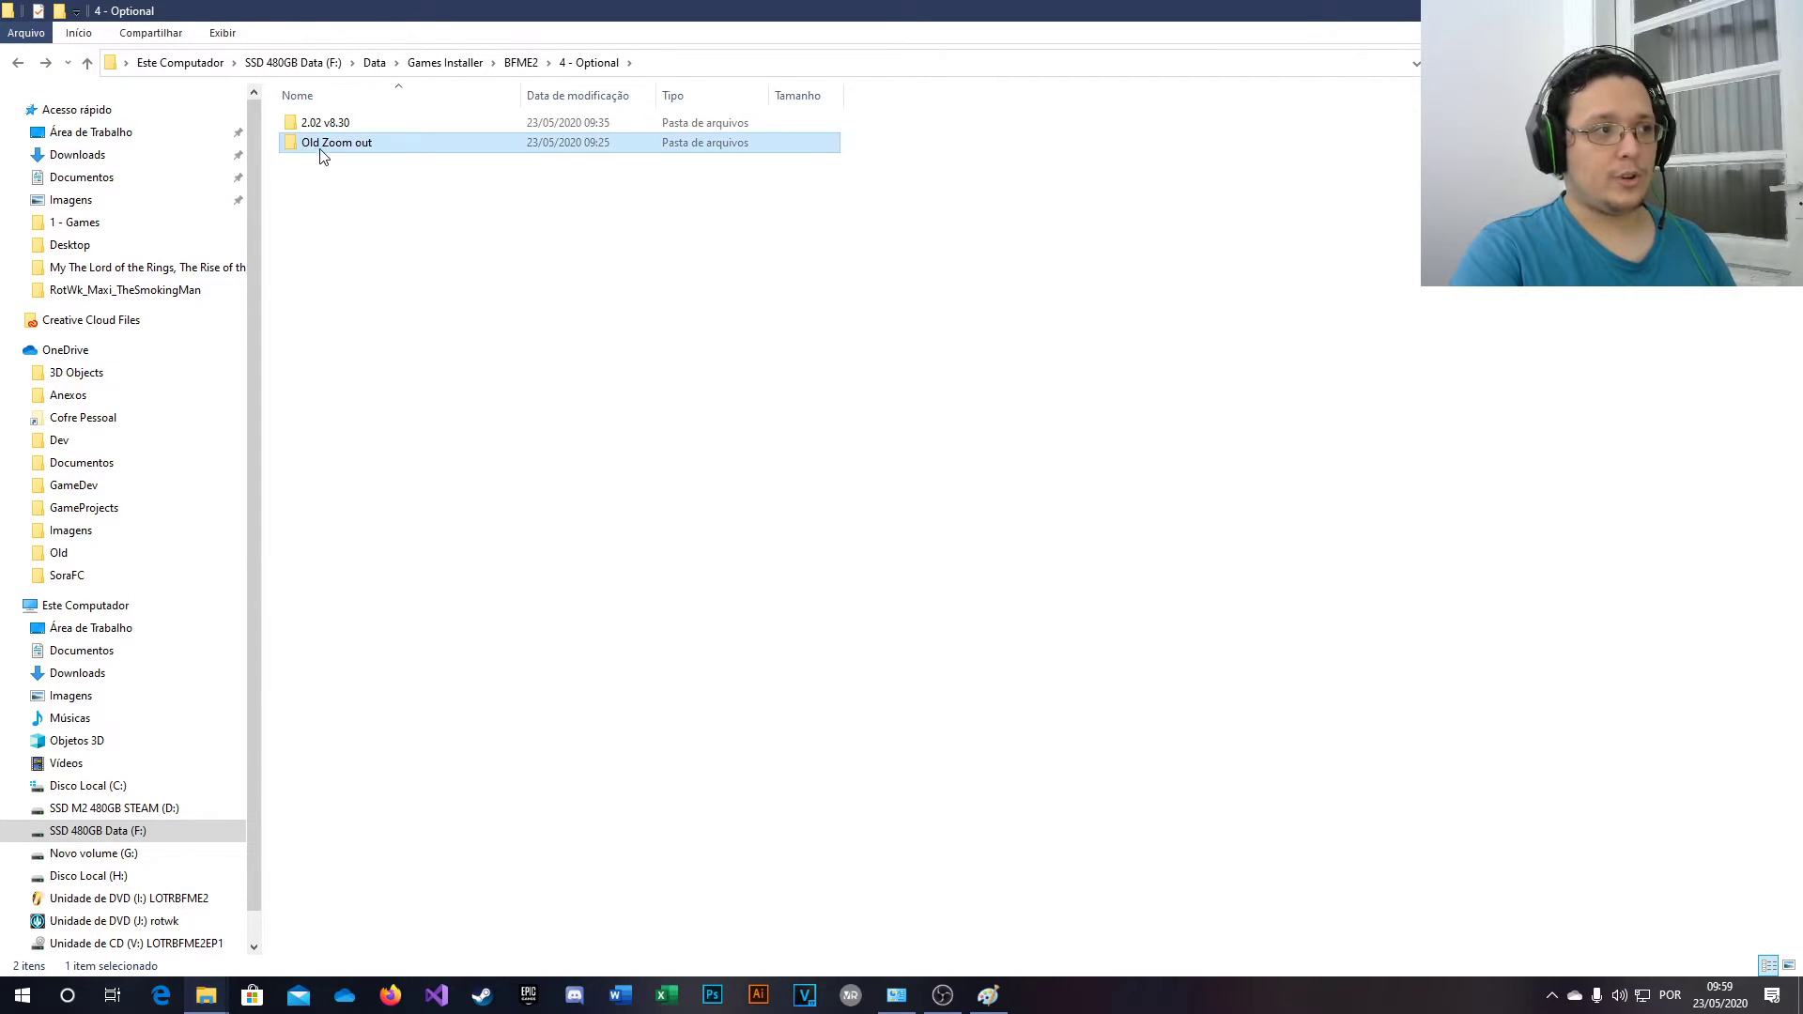
{"action": "left_click", "coordinate": [302, 125]}
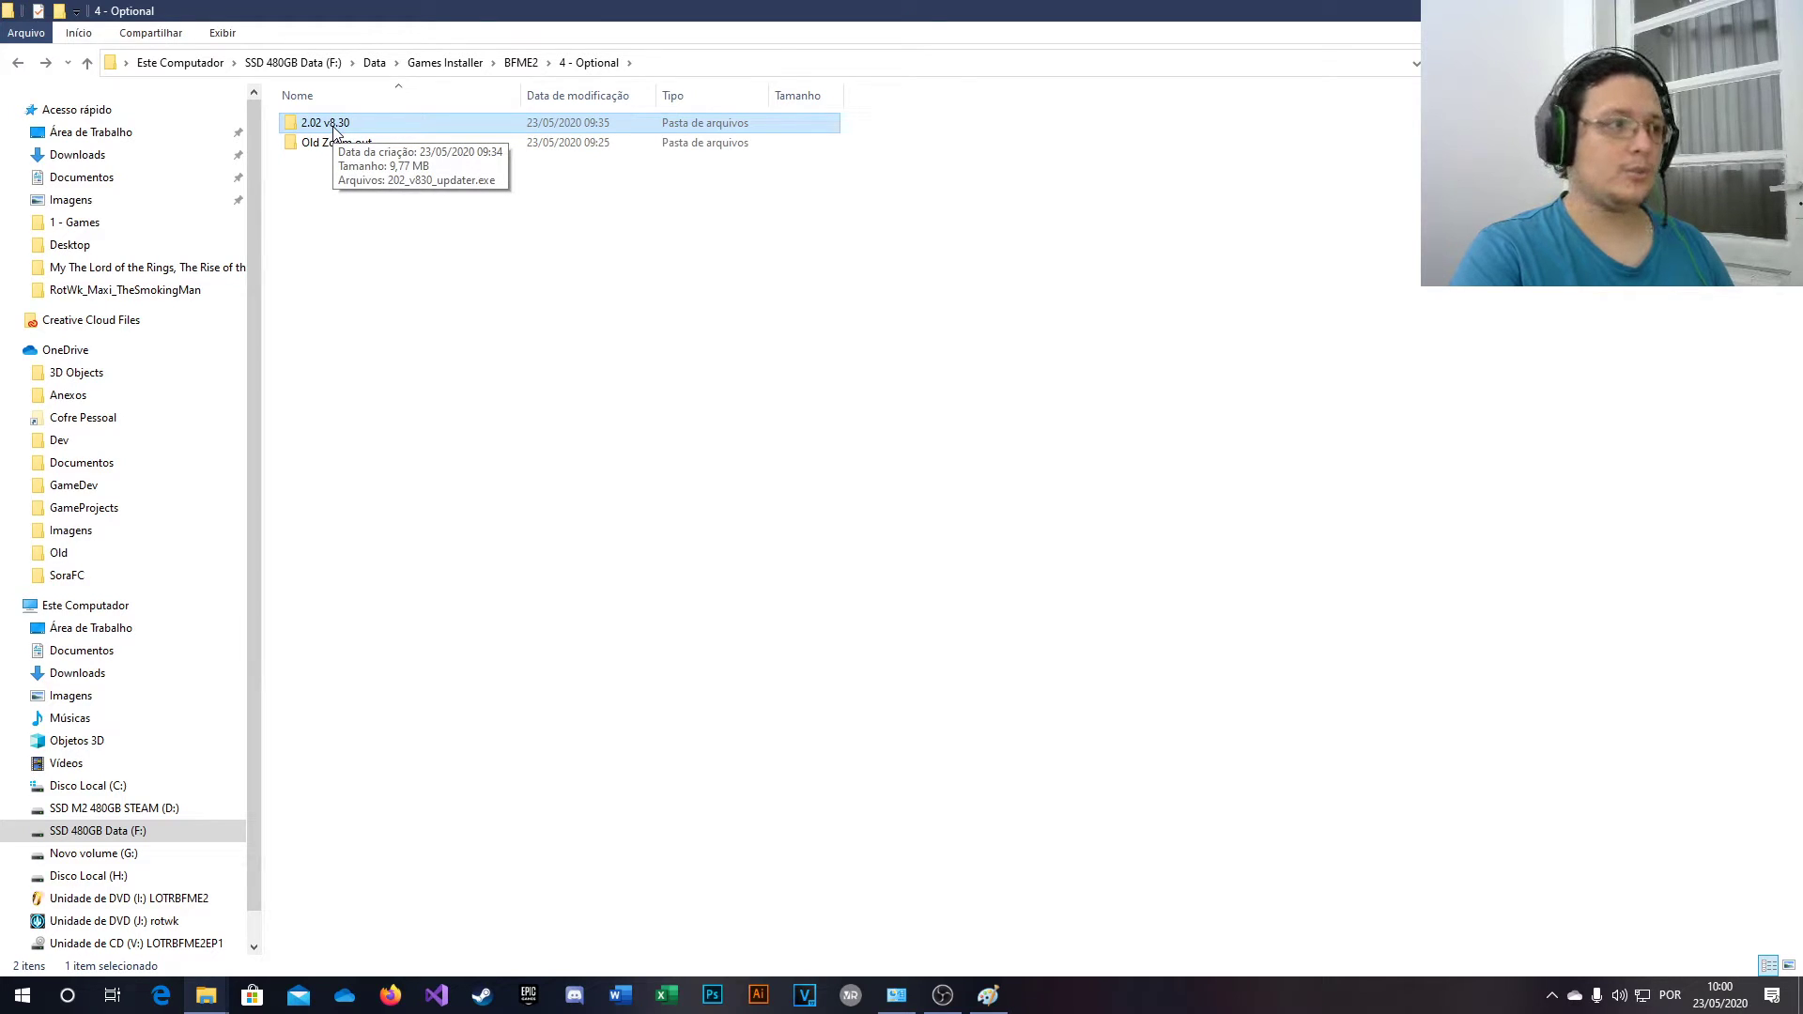
{"action": "double_click", "coordinate": [331, 131]}
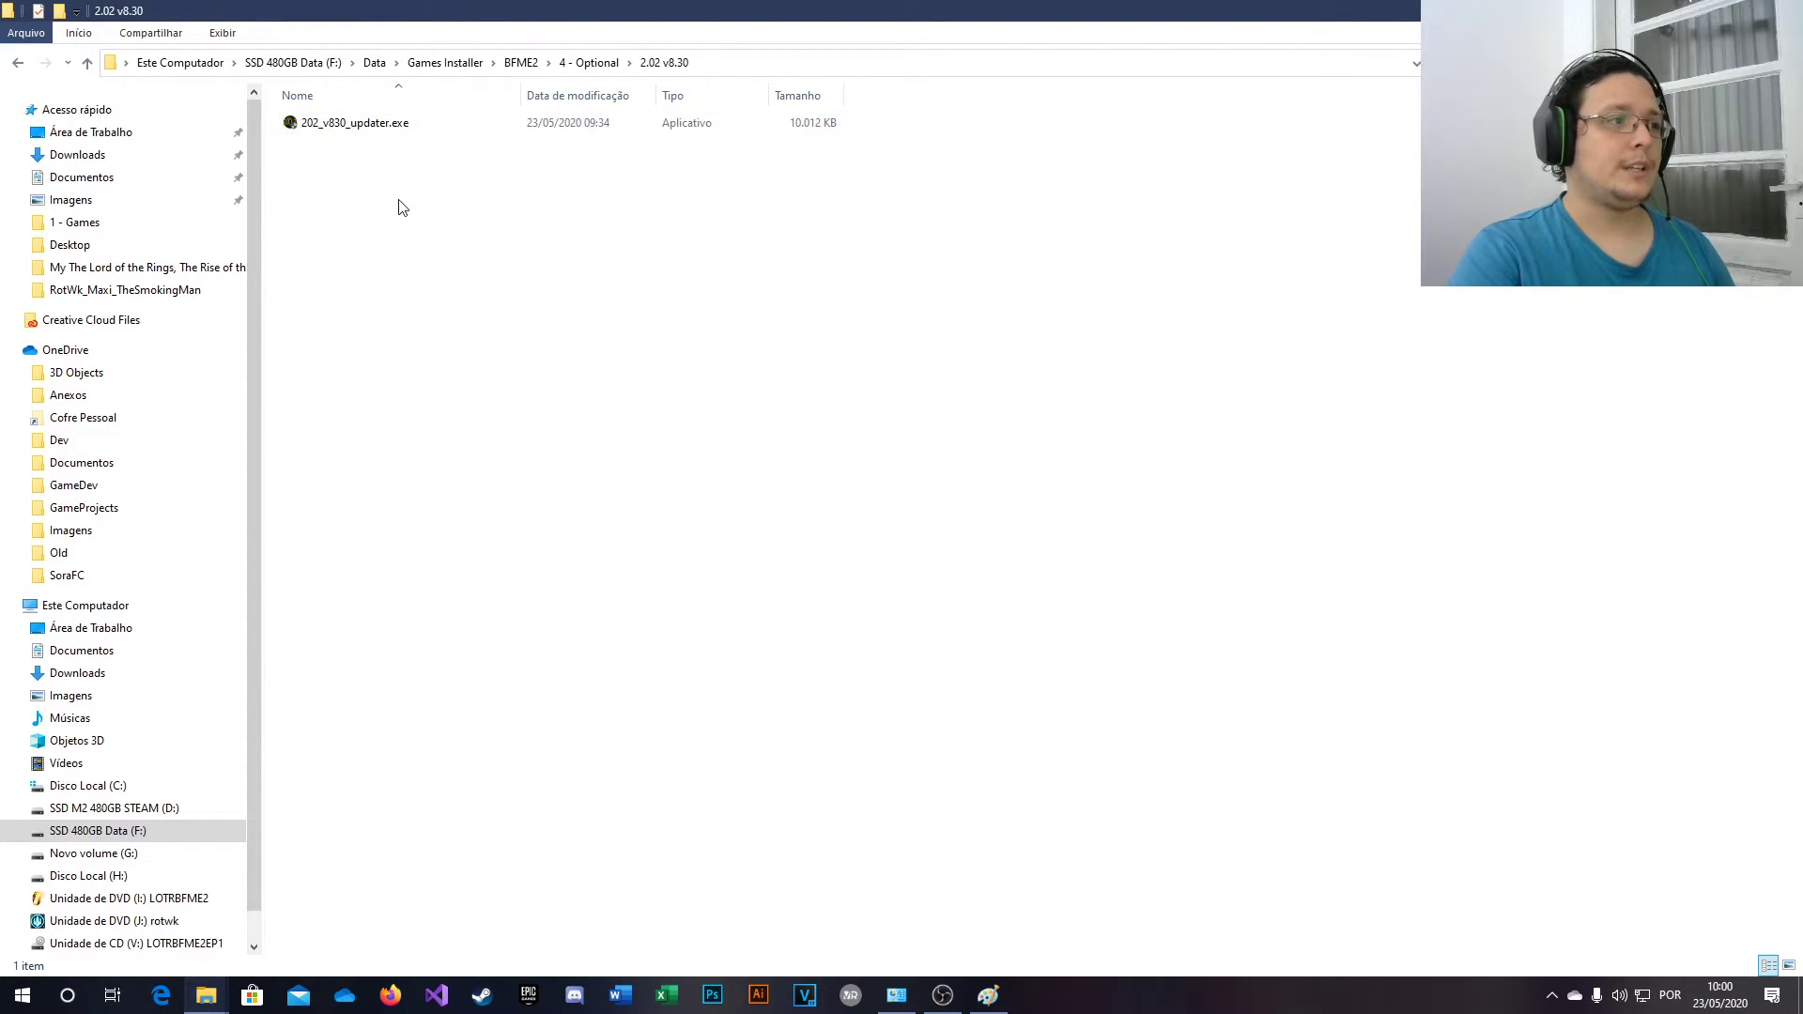
{"action": "left_click", "coordinate": [374, 132]}
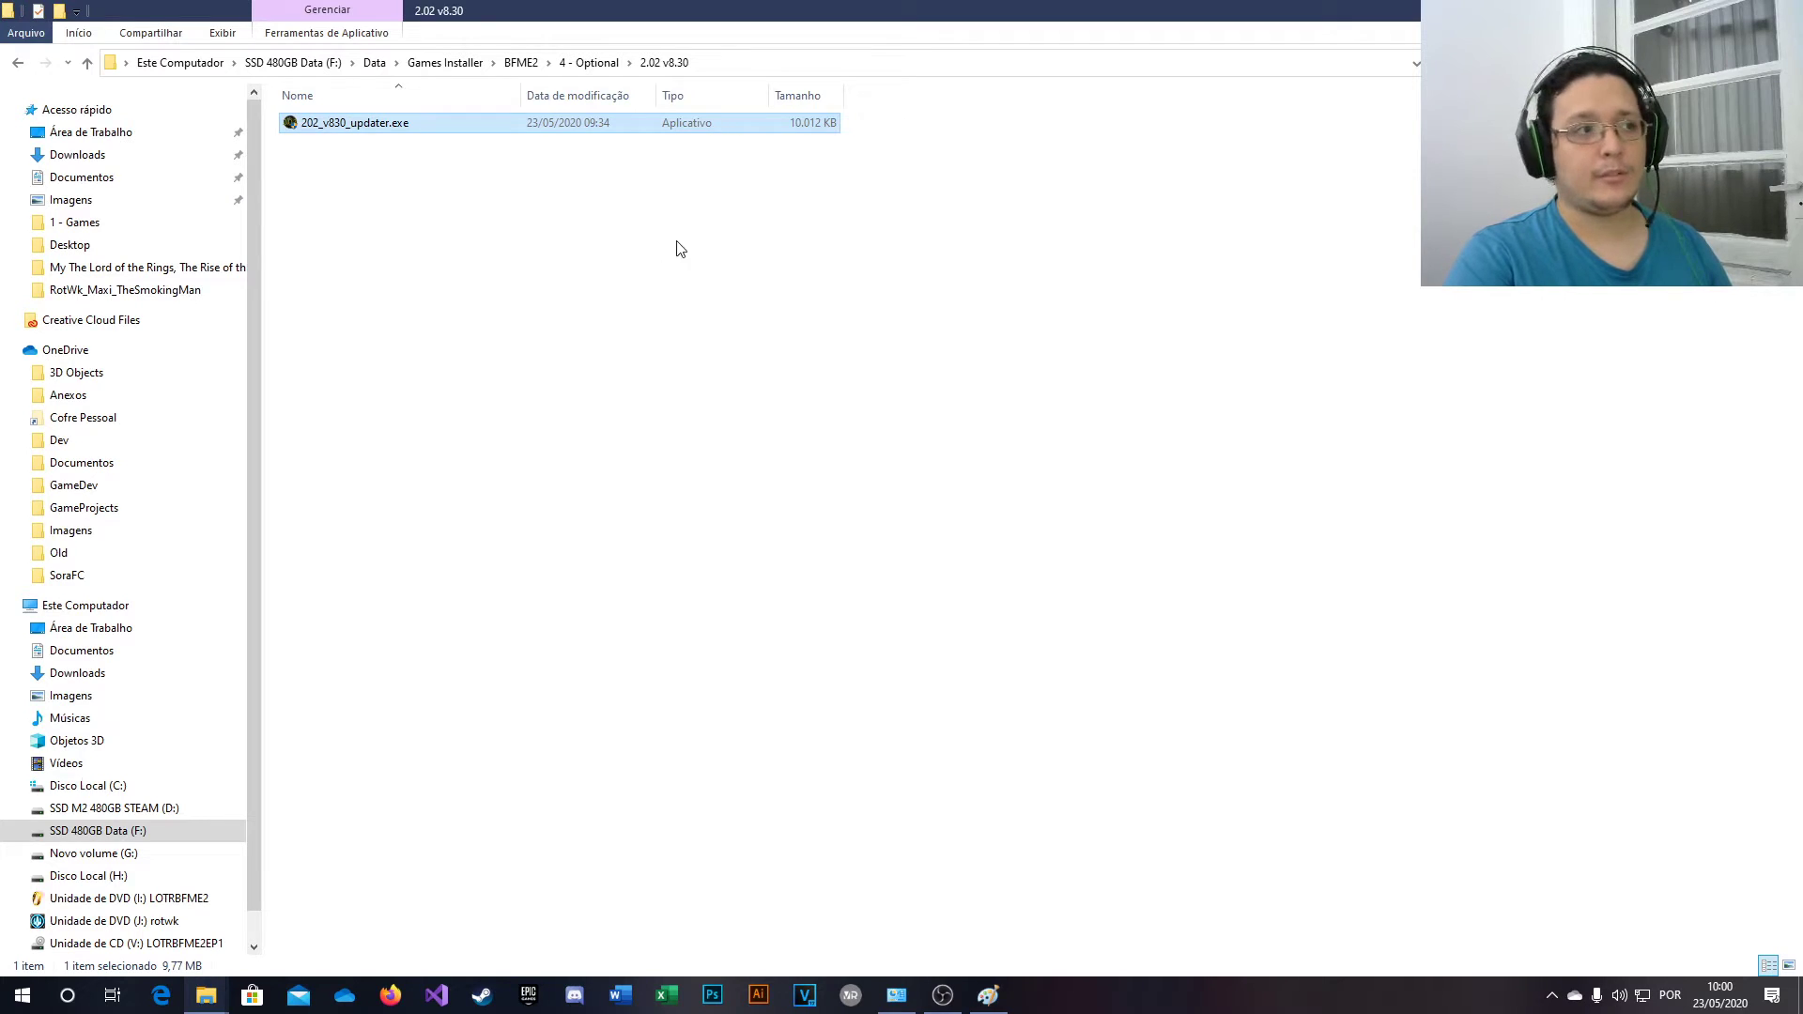
{"action": "left_click", "coordinate": [650, 141]}
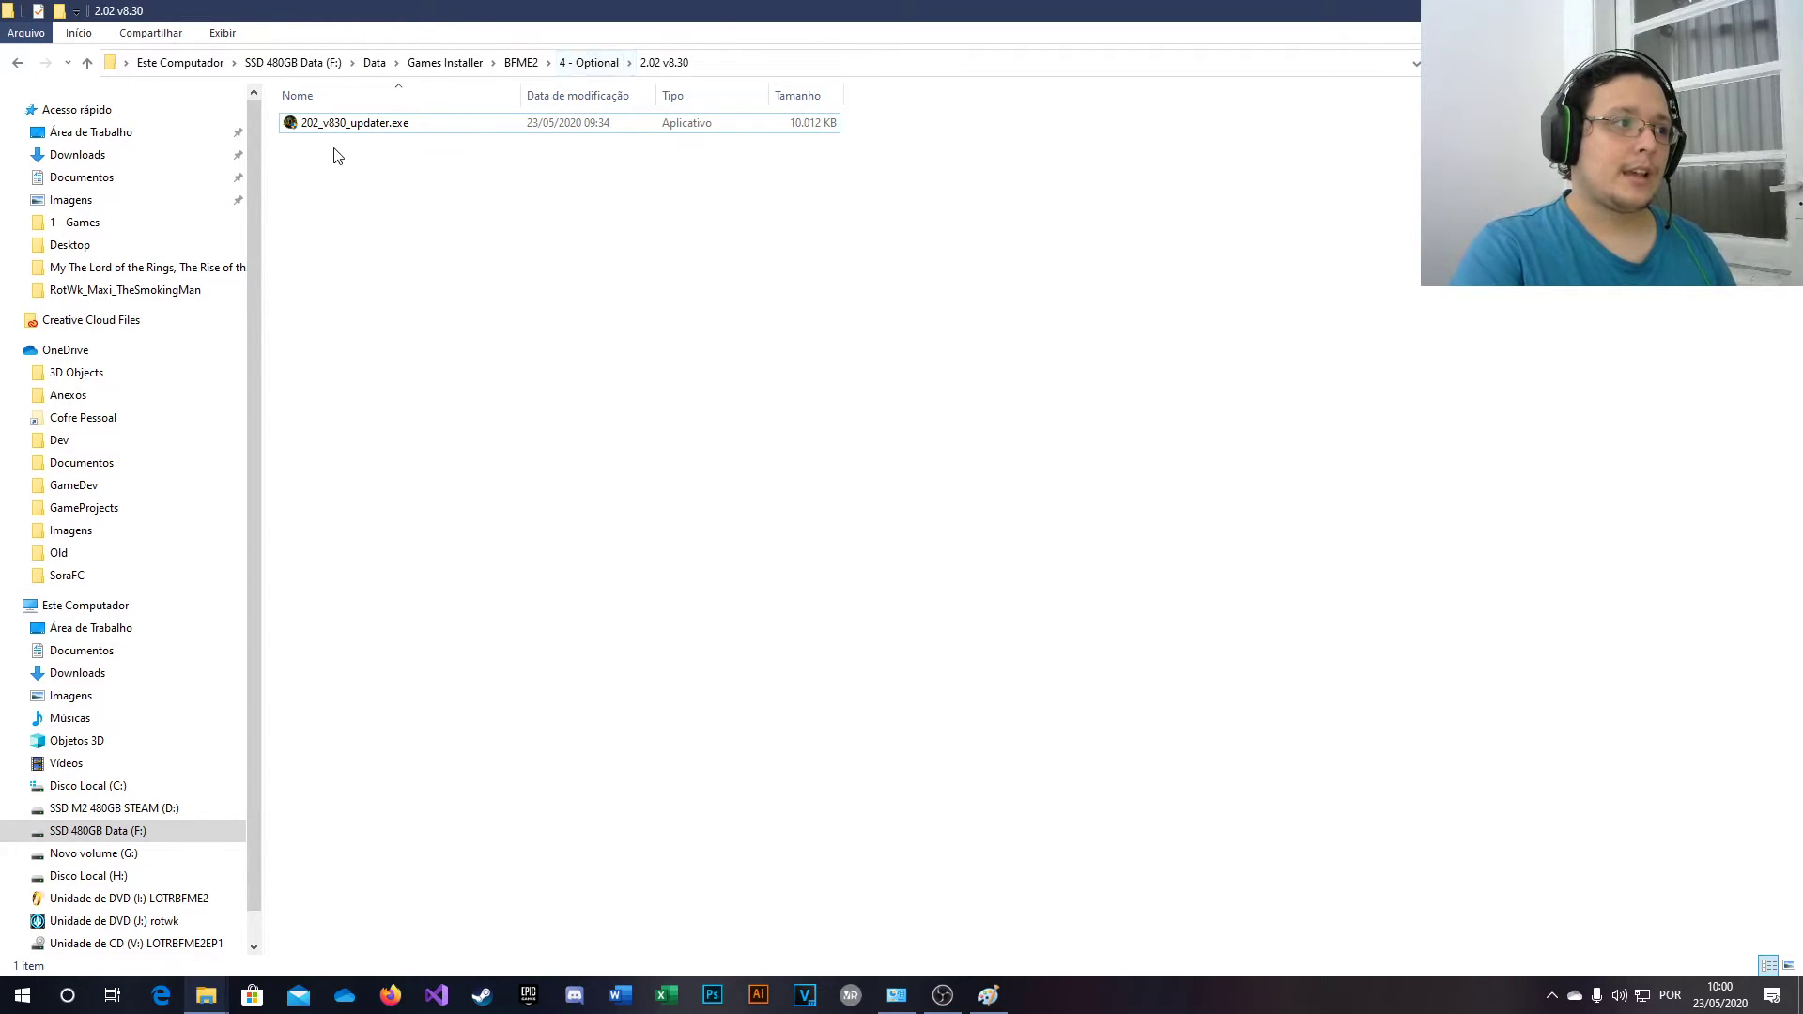
{"action": "left_click", "coordinate": [343, 123]}
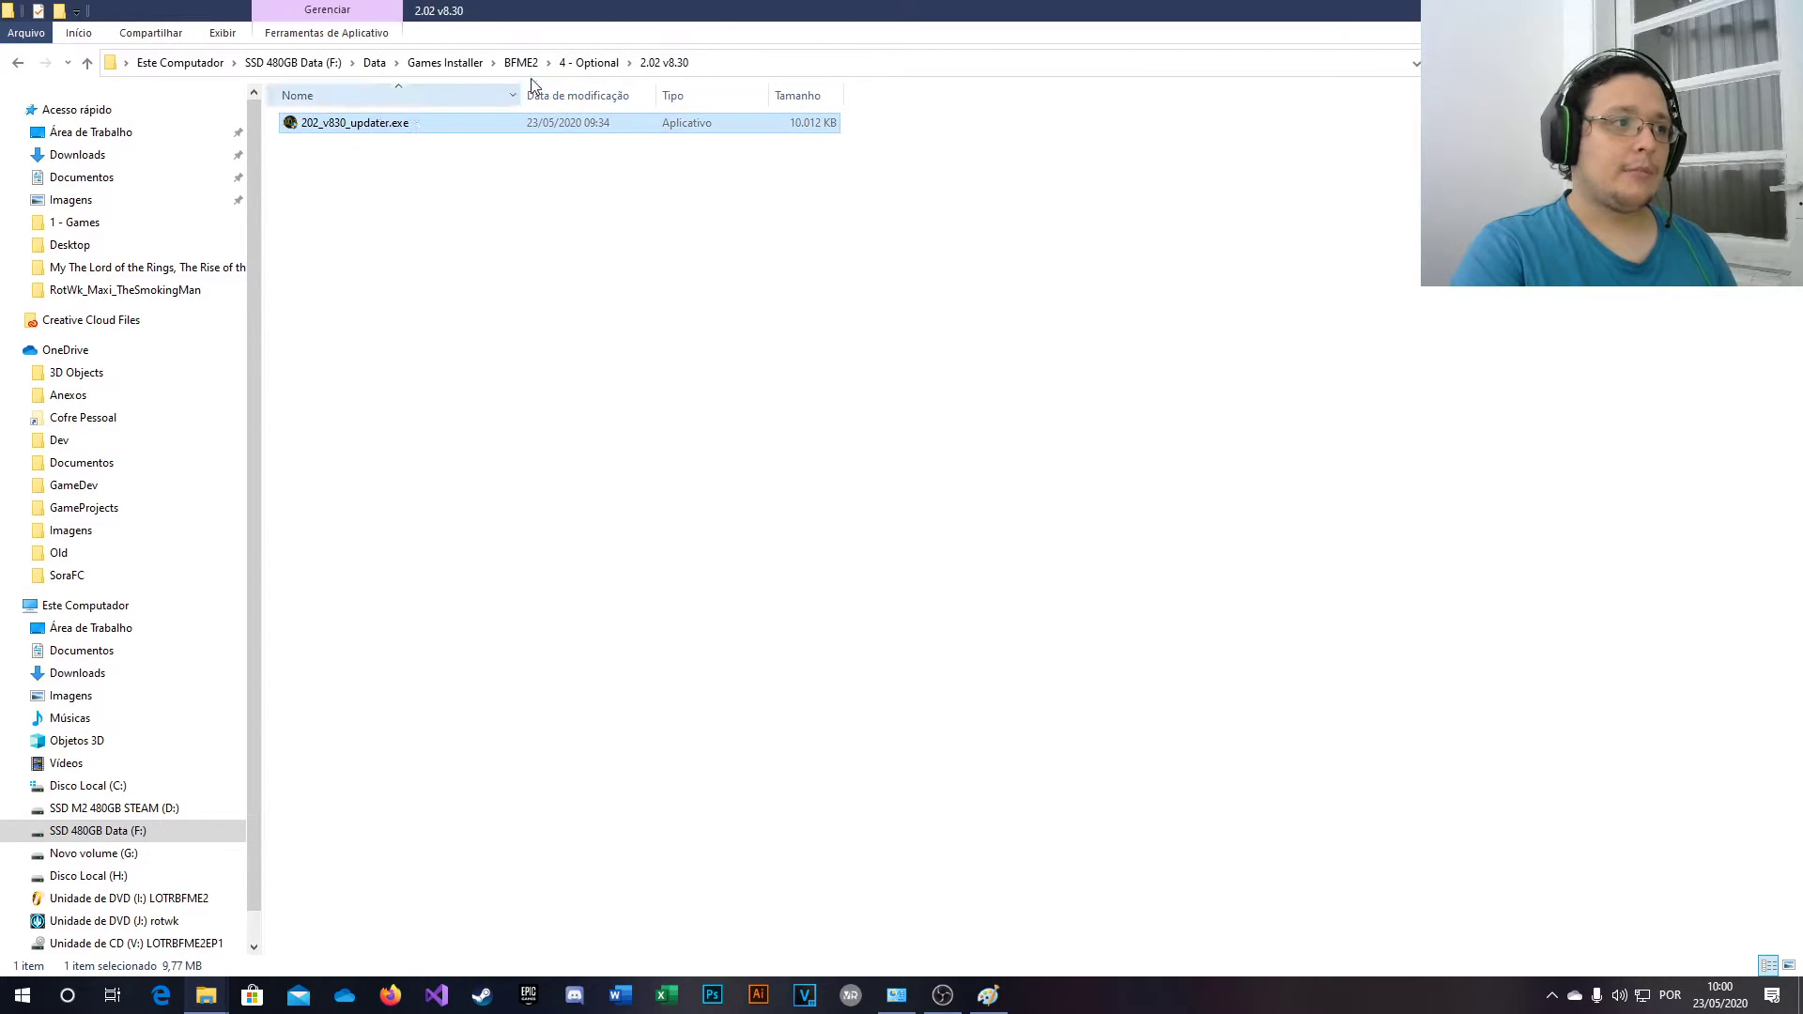
- Return to the BFME2 installer folder and look over its 3 - MiniCD + fix and 5 - Edain Mod subfolders
{"action": "left_click", "coordinate": [582, 64]}
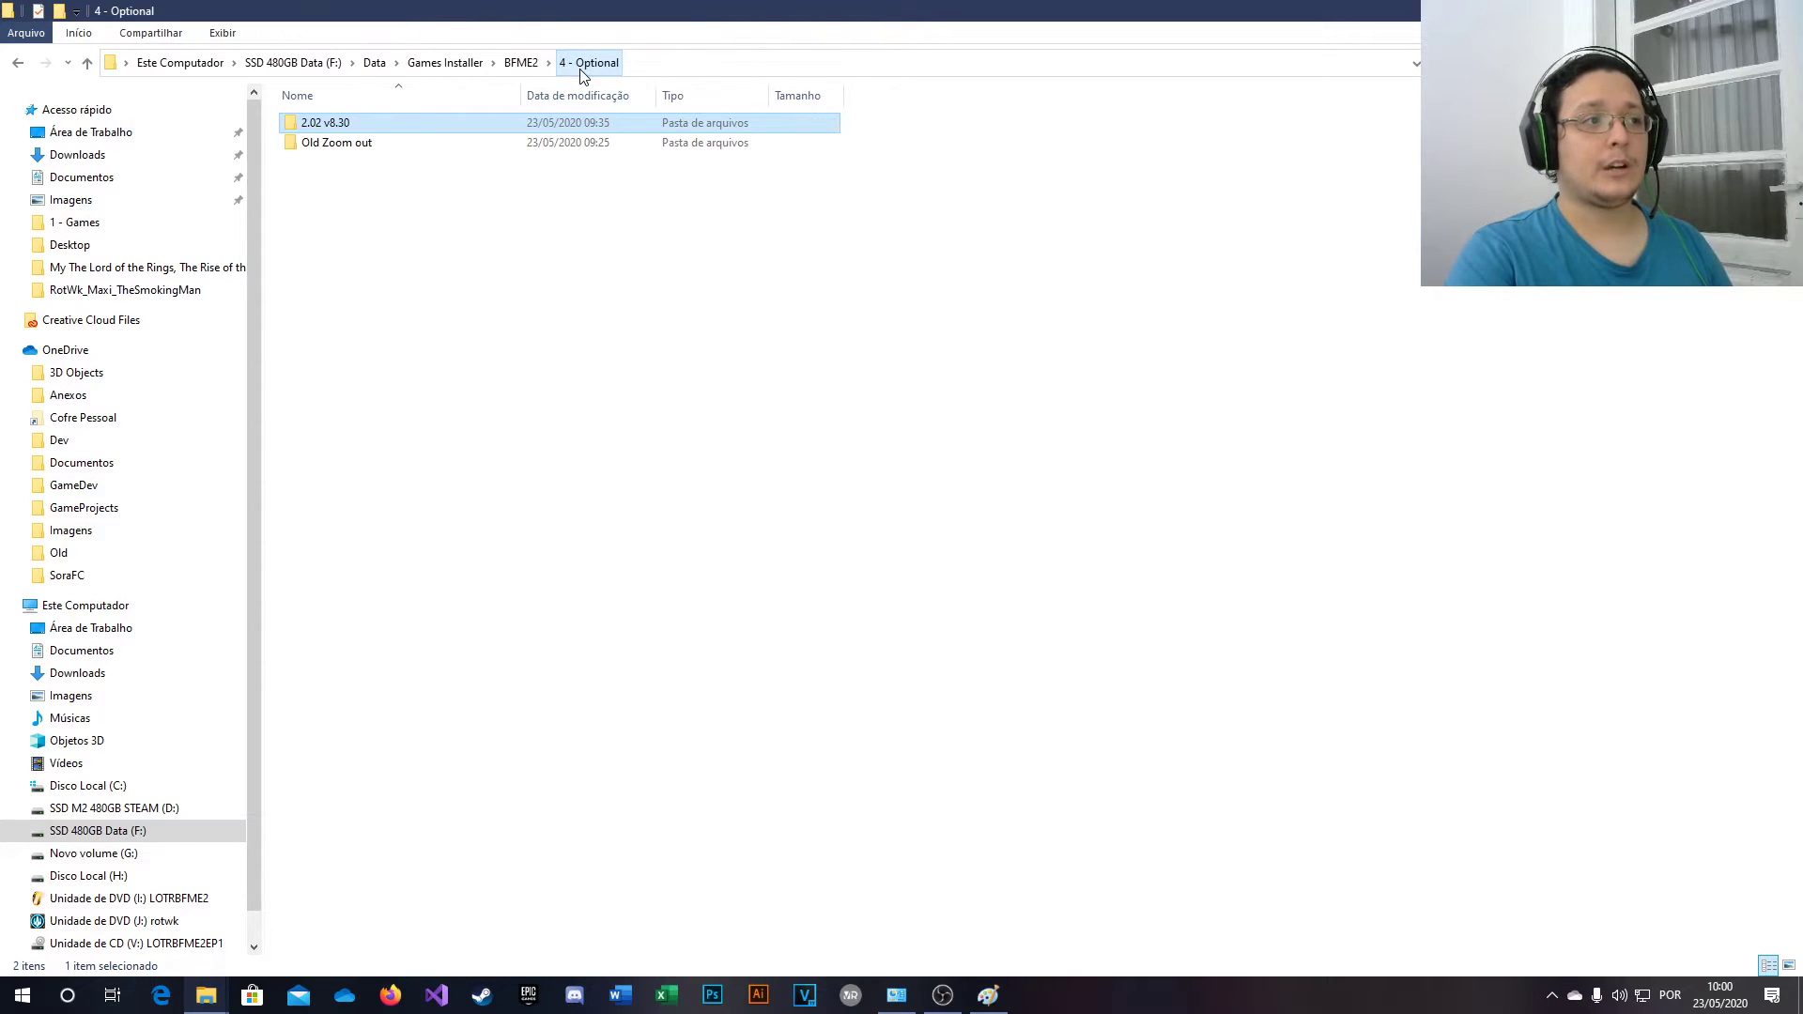
{"action": "left_click", "coordinate": [522, 62]}
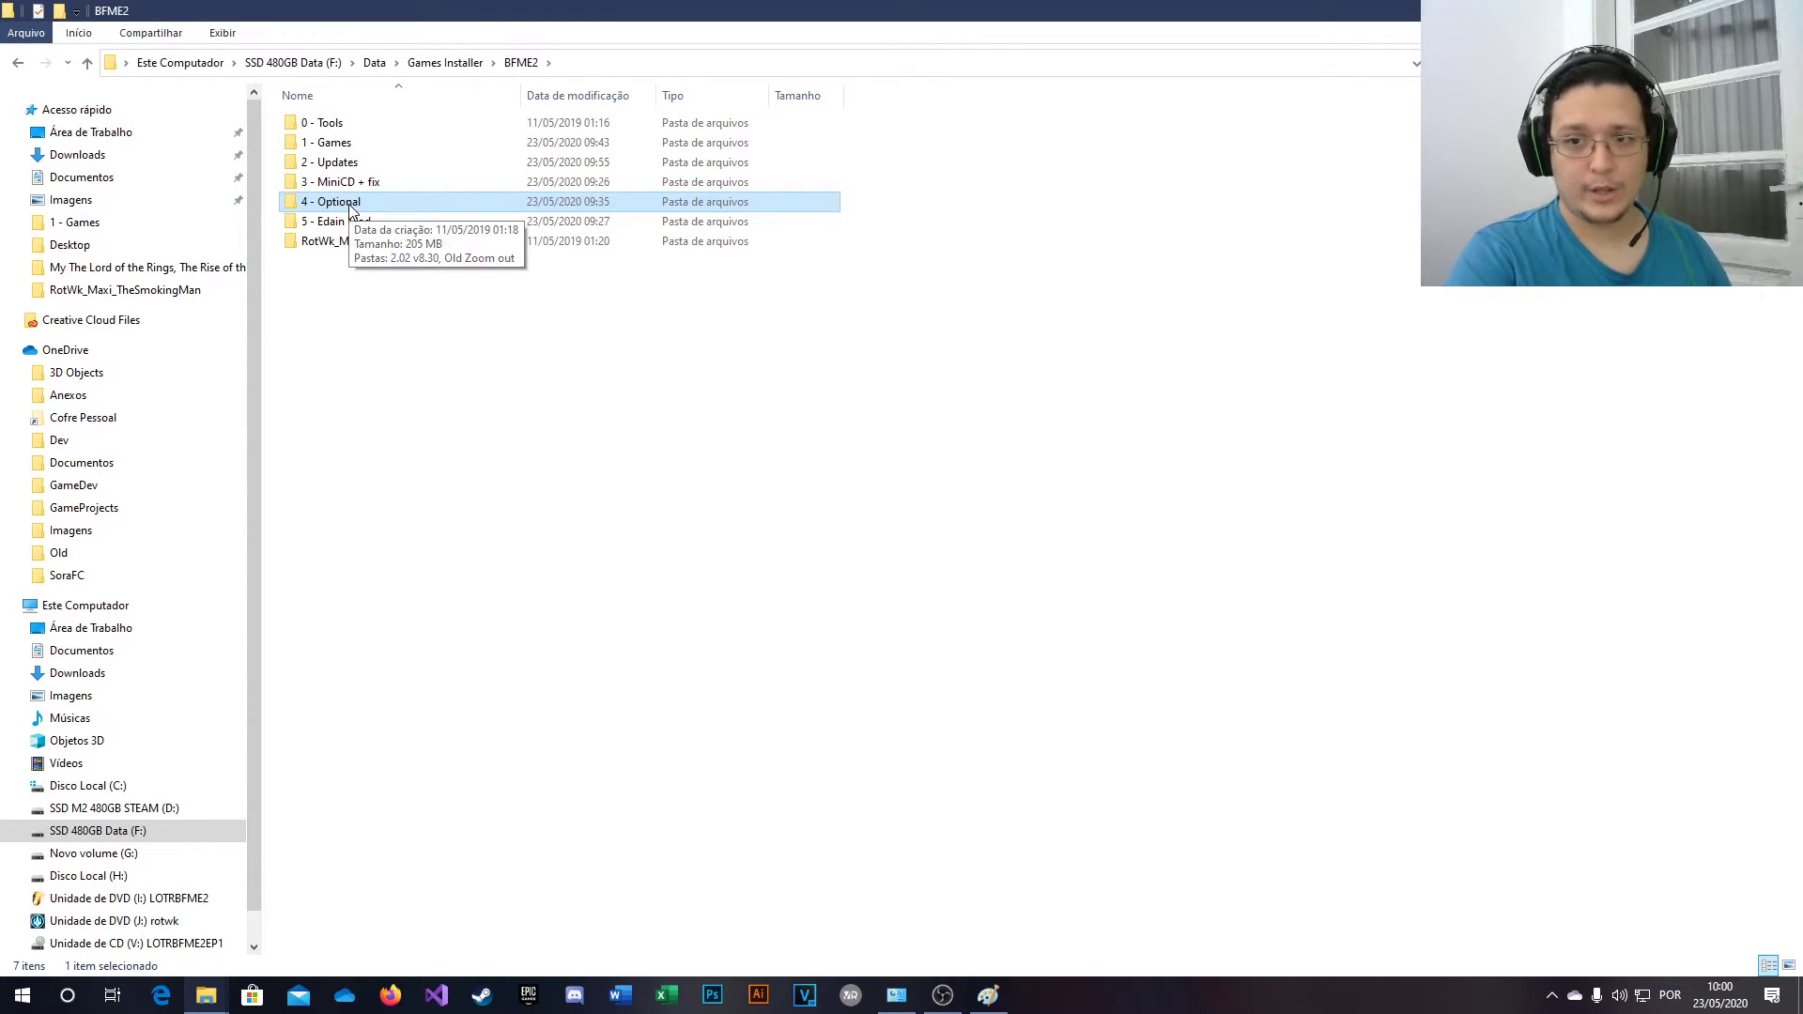
{"action": "left_click", "coordinate": [385, 225]}
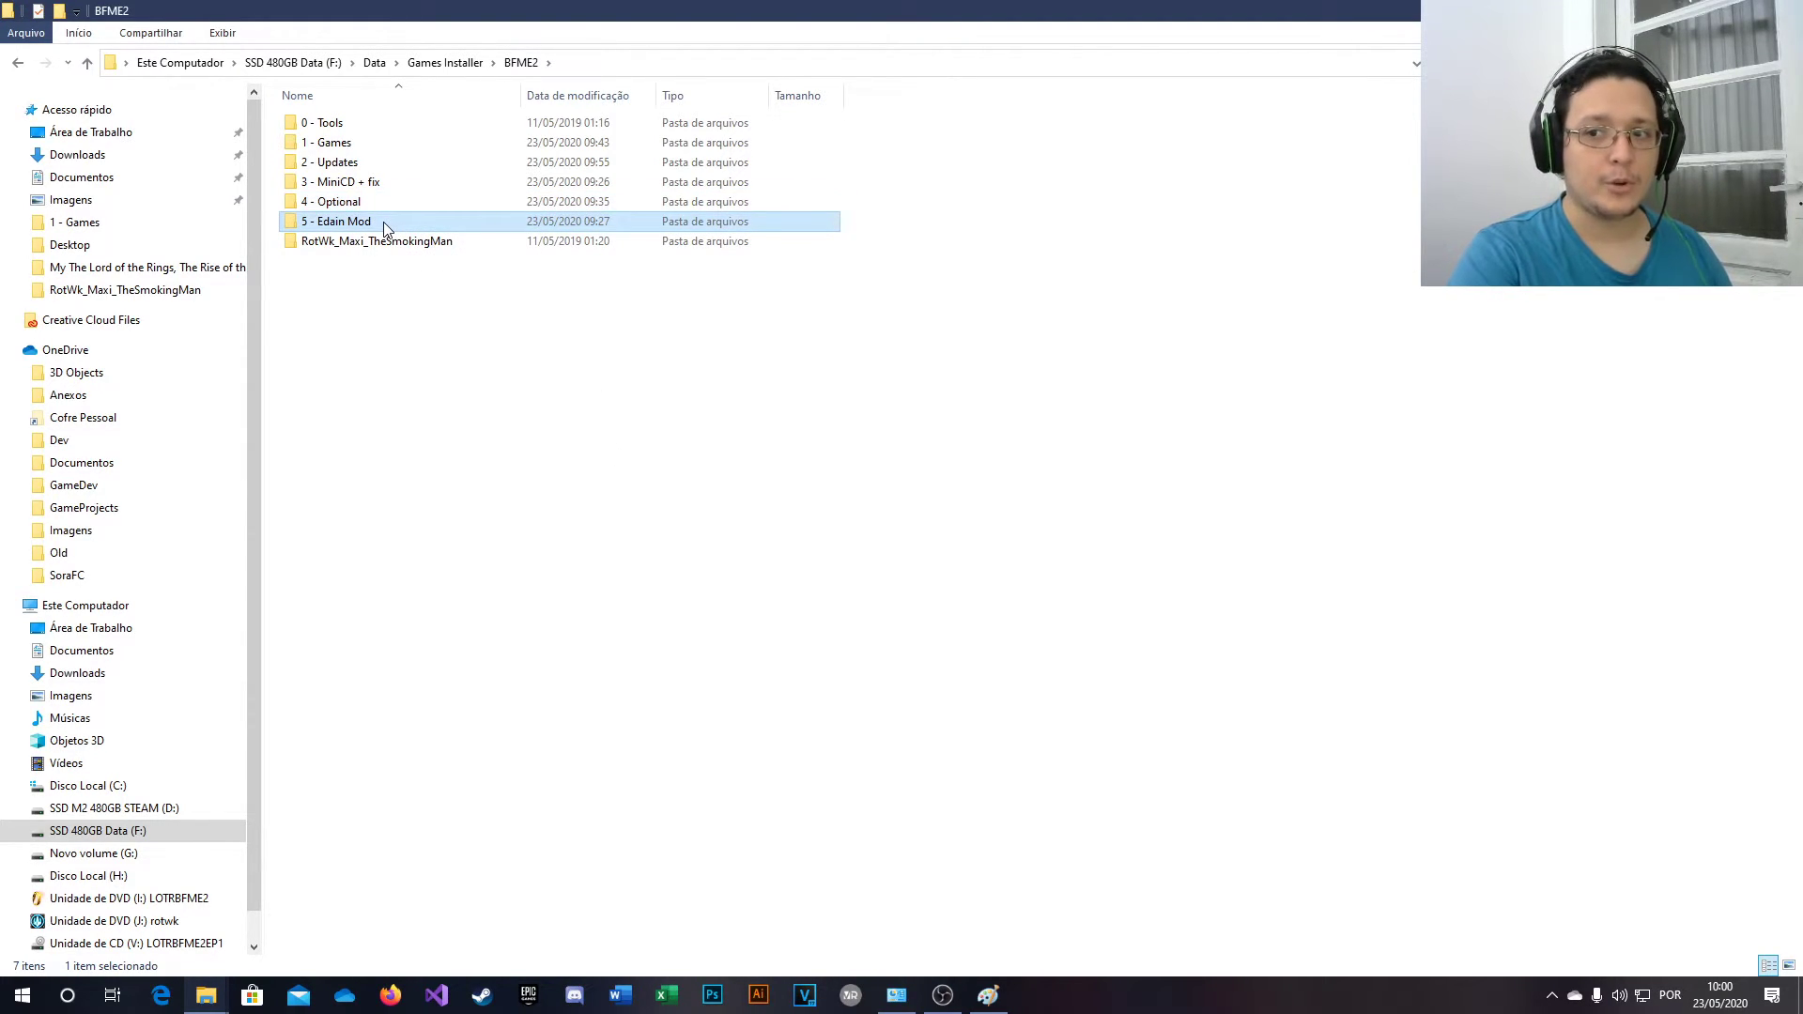
{"action": "left_click", "coordinate": [342, 225], "text": "ctrl"}
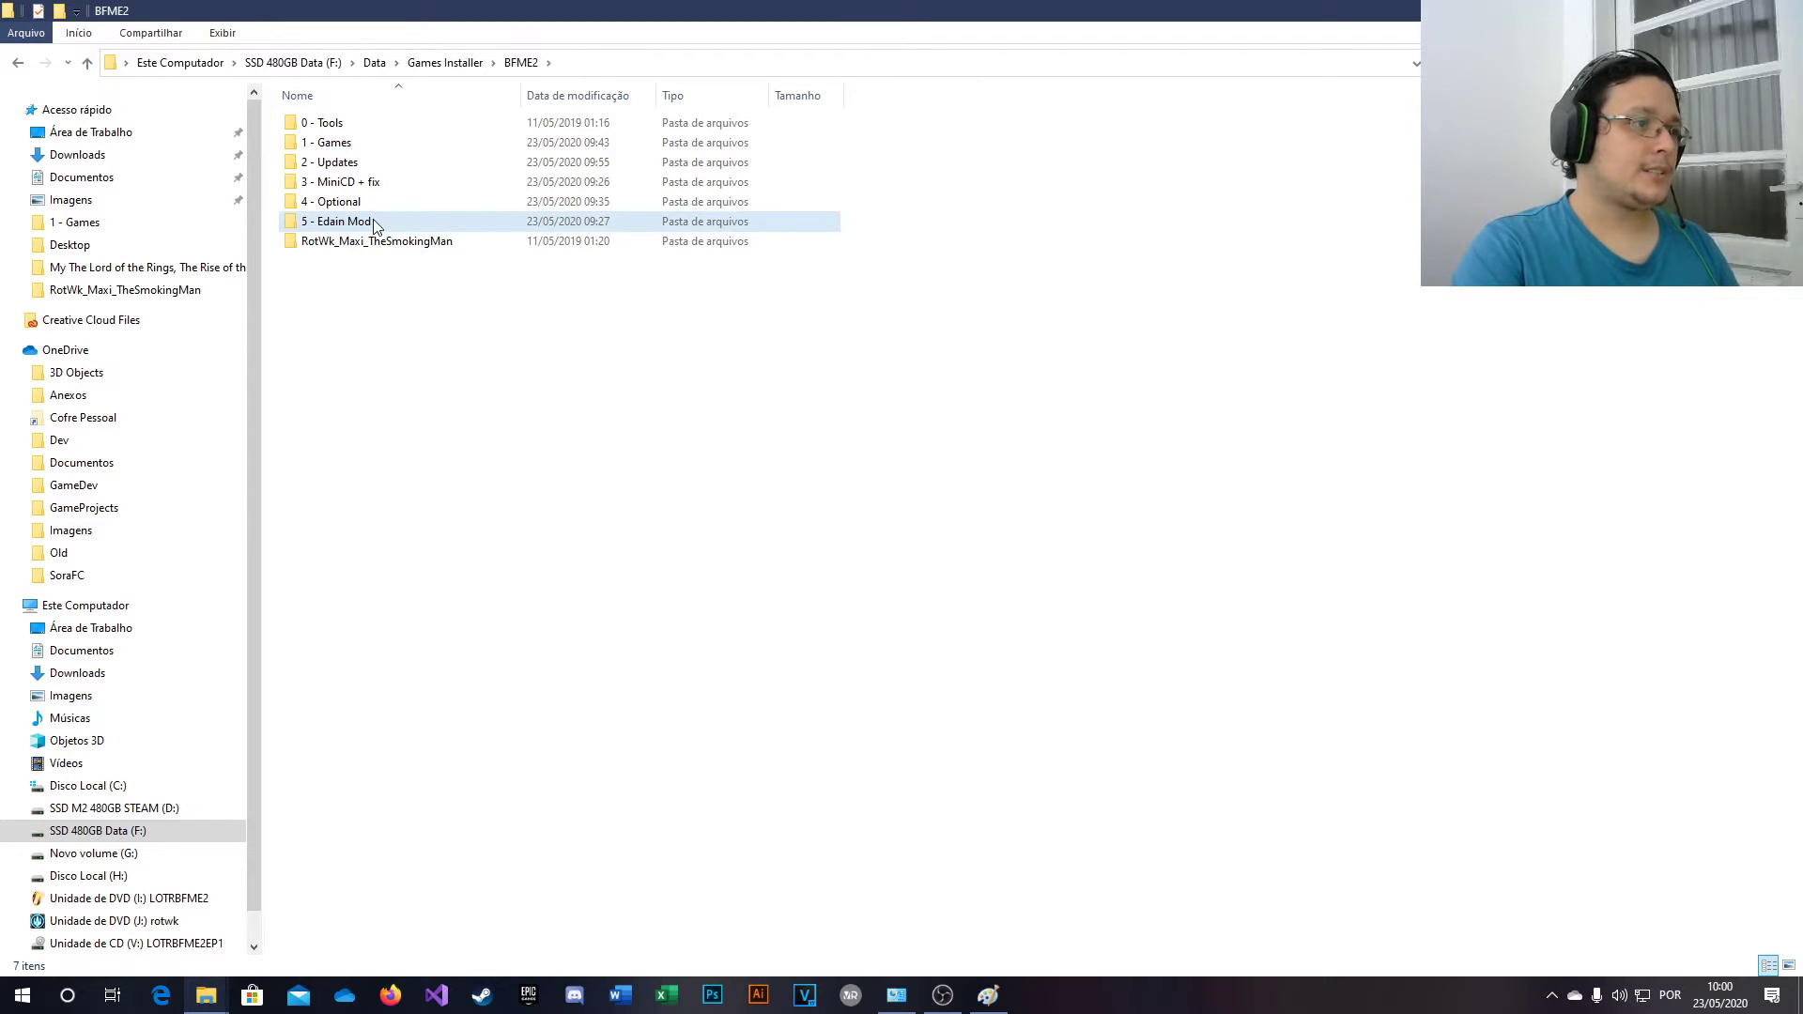
{"action": "left_click", "coordinate": [354, 182]}
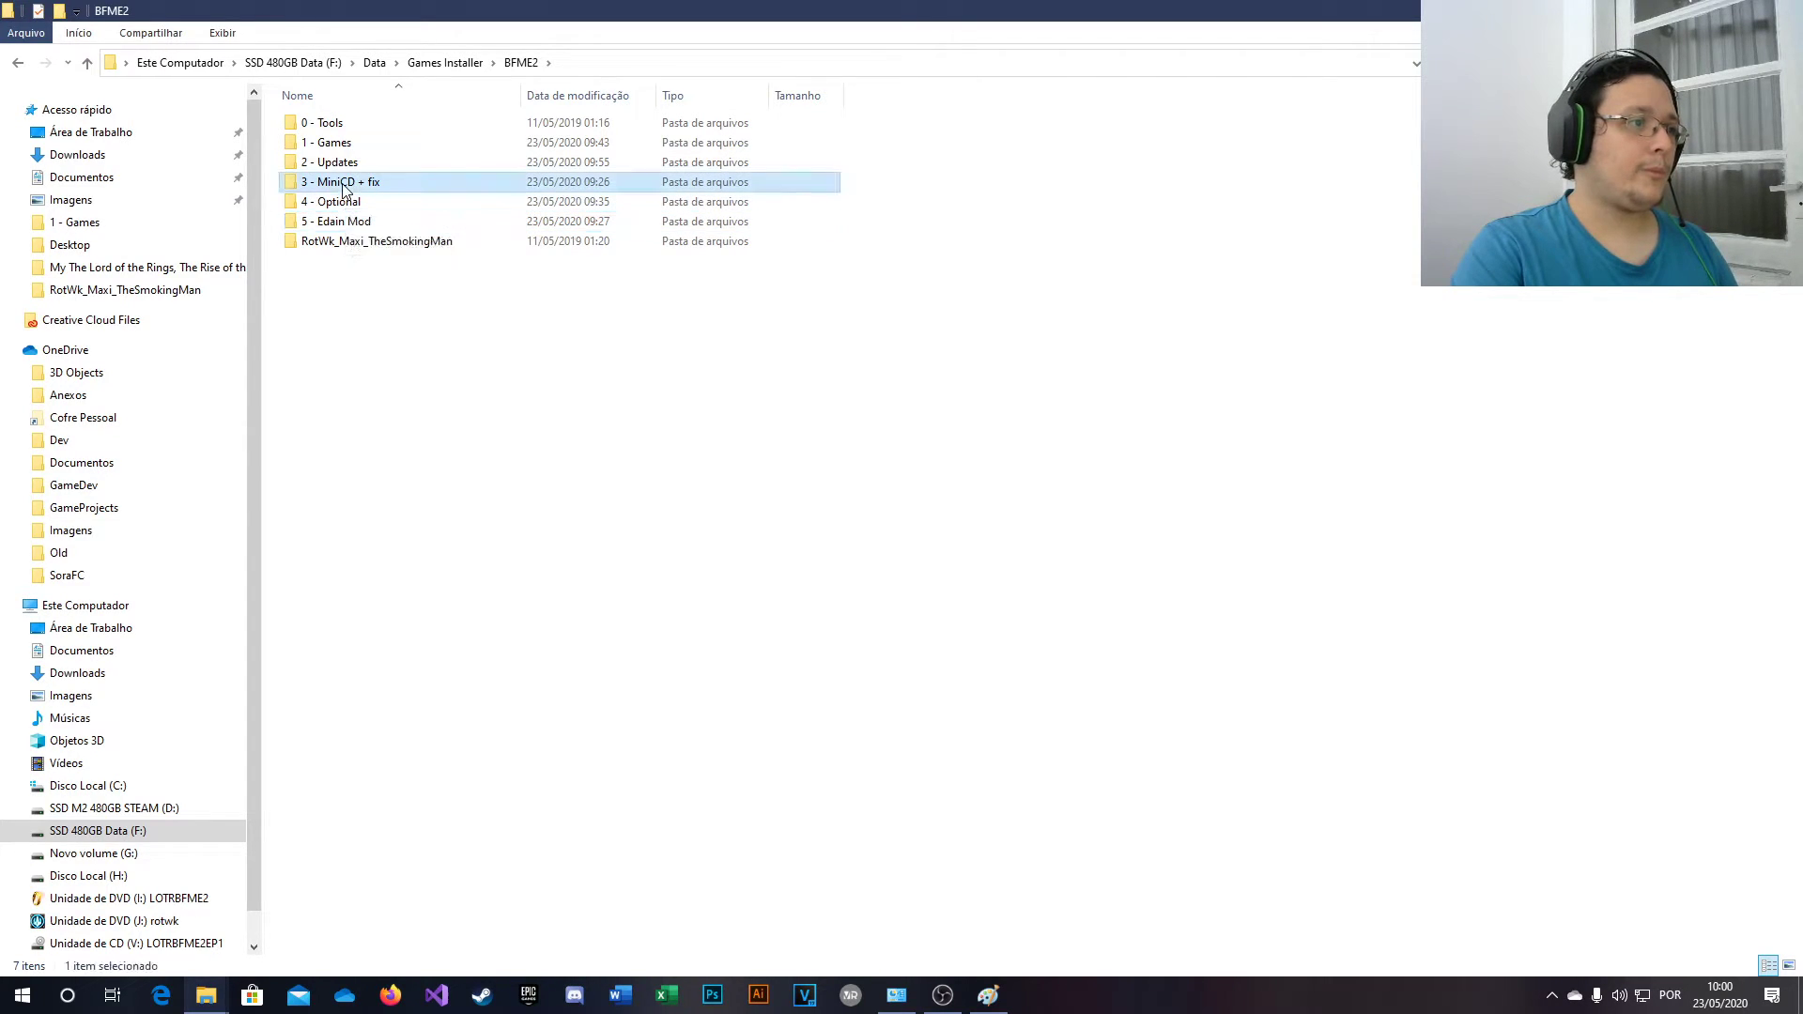
{"action": "left_click", "coordinate": [344, 230]}
{"action": "left_click", "coordinate": [358, 285]}
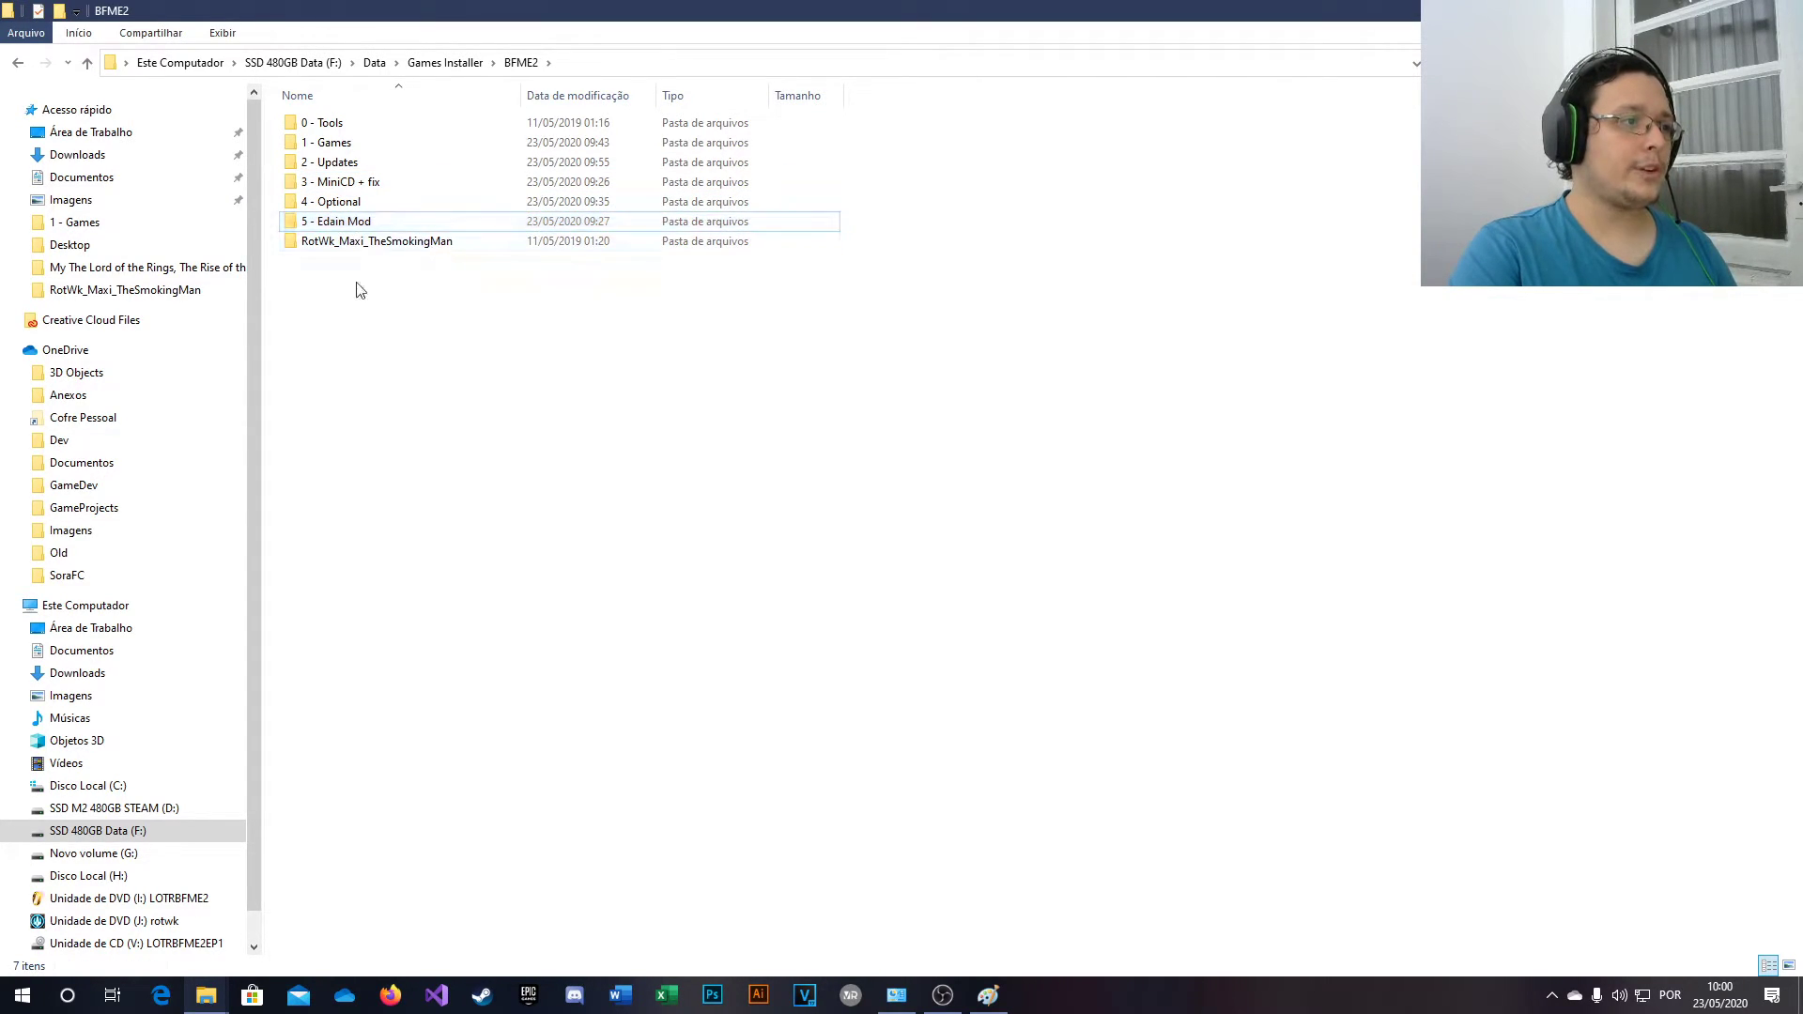
- Launch EdainMod4.5.exe from 5 - Edain Mod\edain4.5 with English as the setup language
{"action": "double_click", "coordinate": [335, 227]}
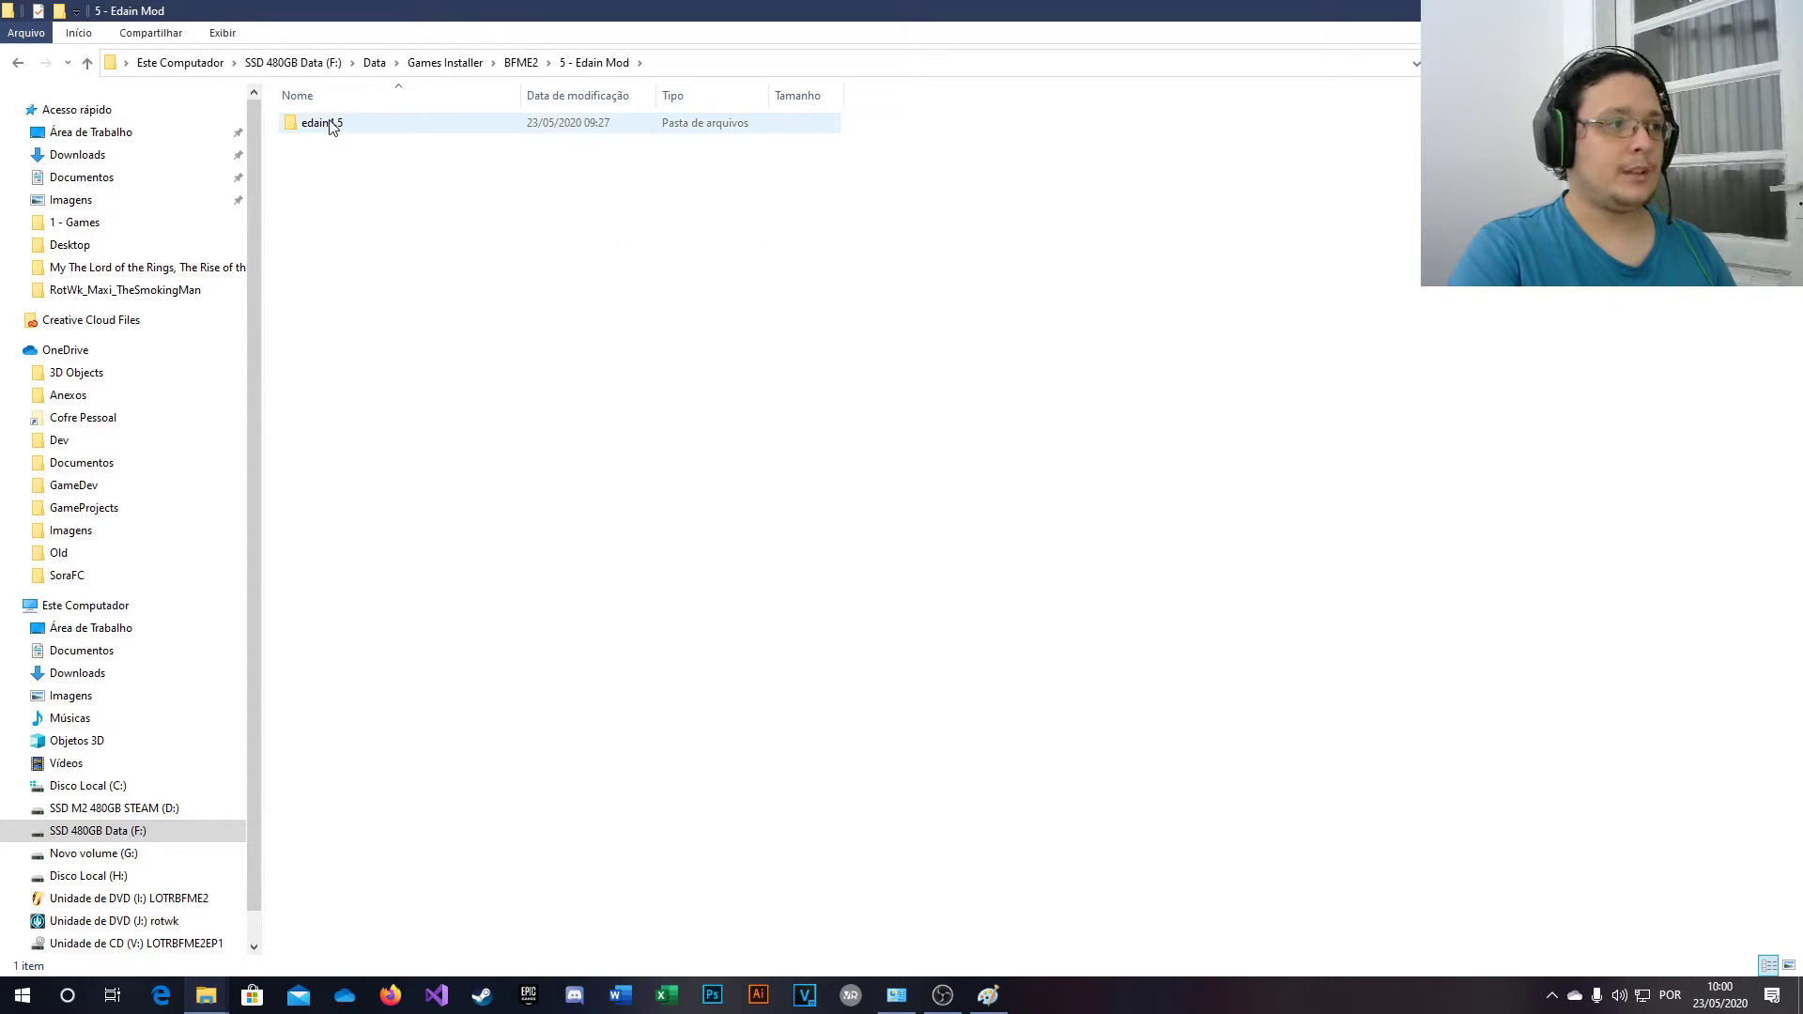
{"action": "double_click", "coordinate": [331, 125]}
{"action": "left_click", "coordinate": [369, 124]}
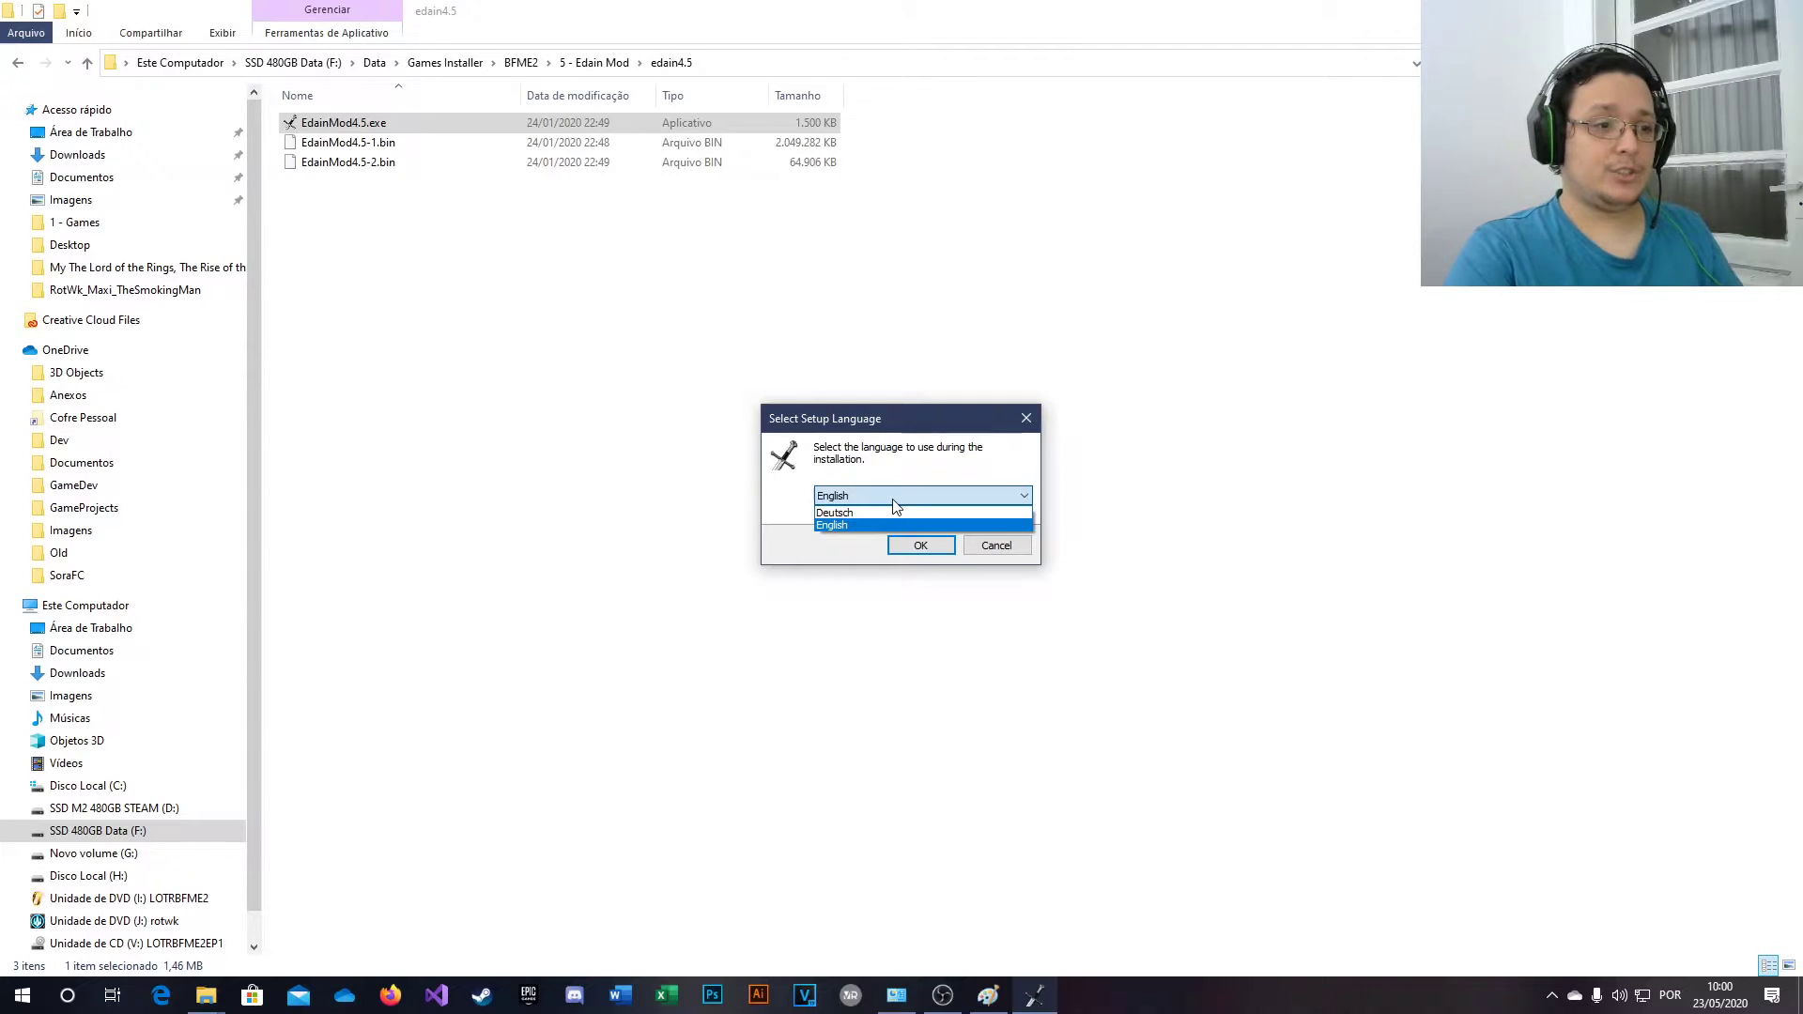
{"action": "left_click", "coordinate": [897, 525]}
{"action": "left_click", "coordinate": [921, 546]}
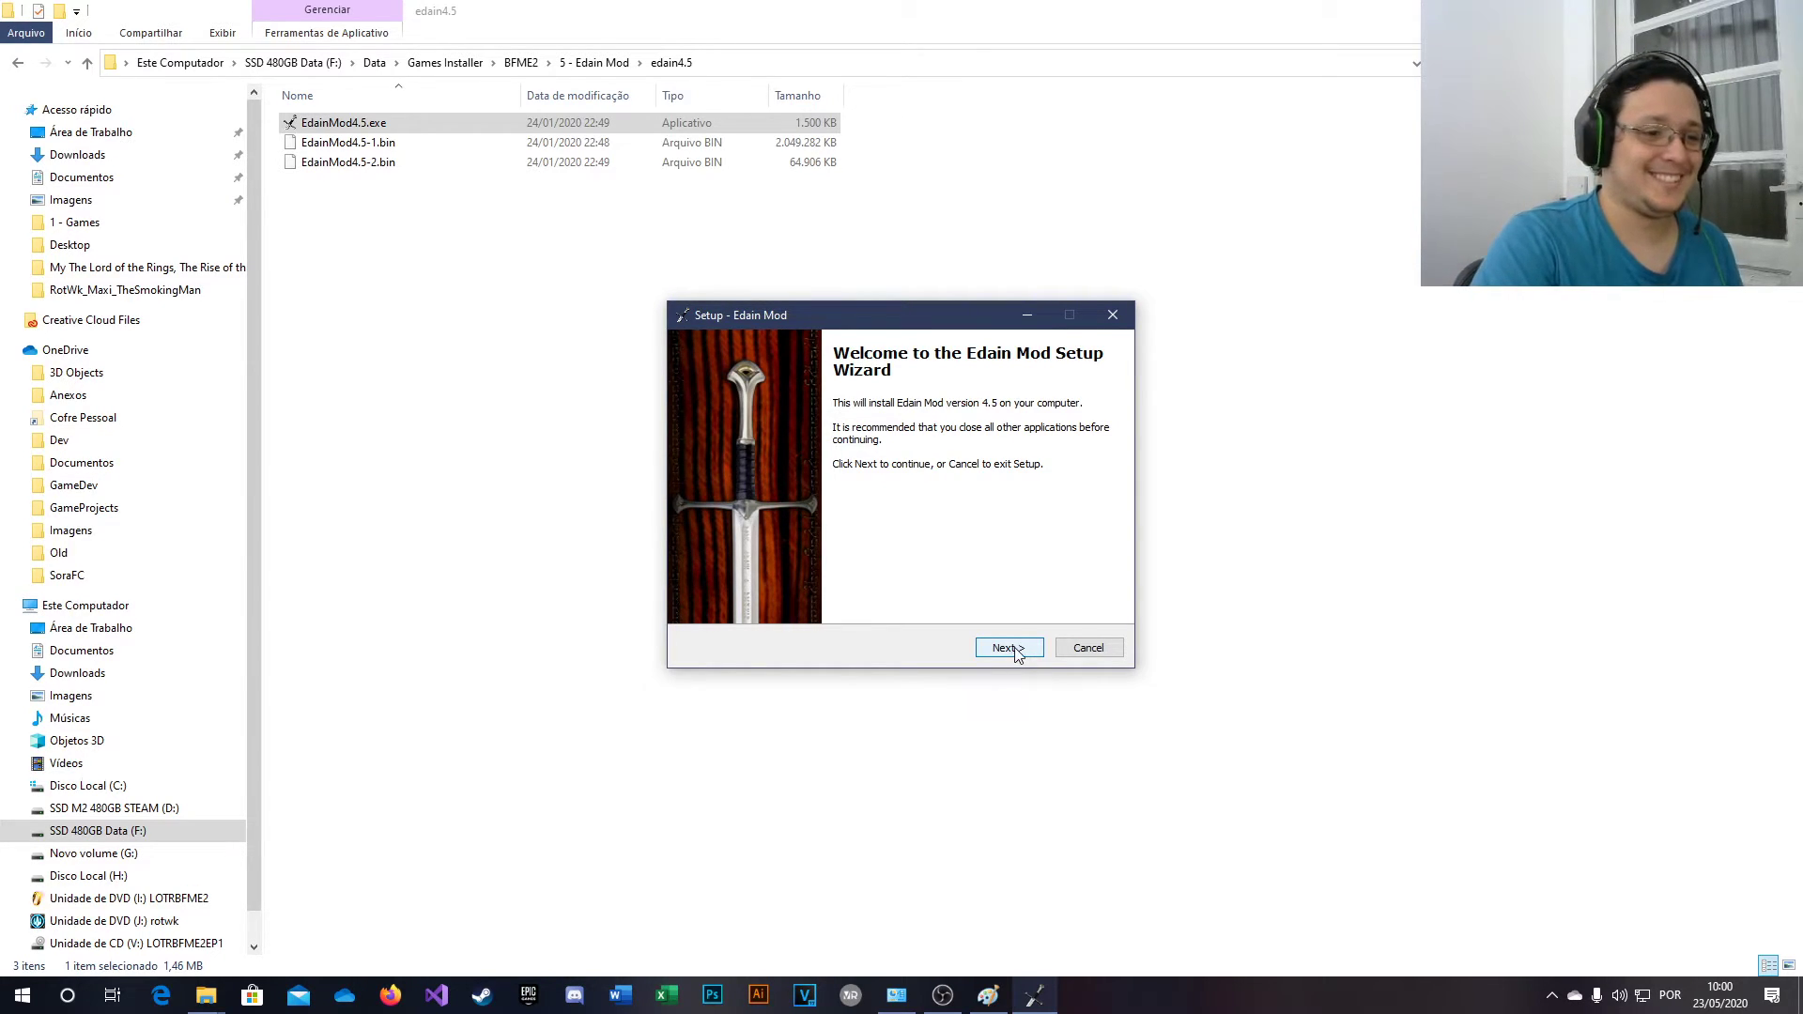
- Accept the licence and proceed through the wizard with a full installation until installing starts
{"action": "left_click", "coordinate": [1019, 658]}
{"action": "left_click", "coordinate": [814, 594]}
{"action": "left_click", "coordinate": [1022, 652]}
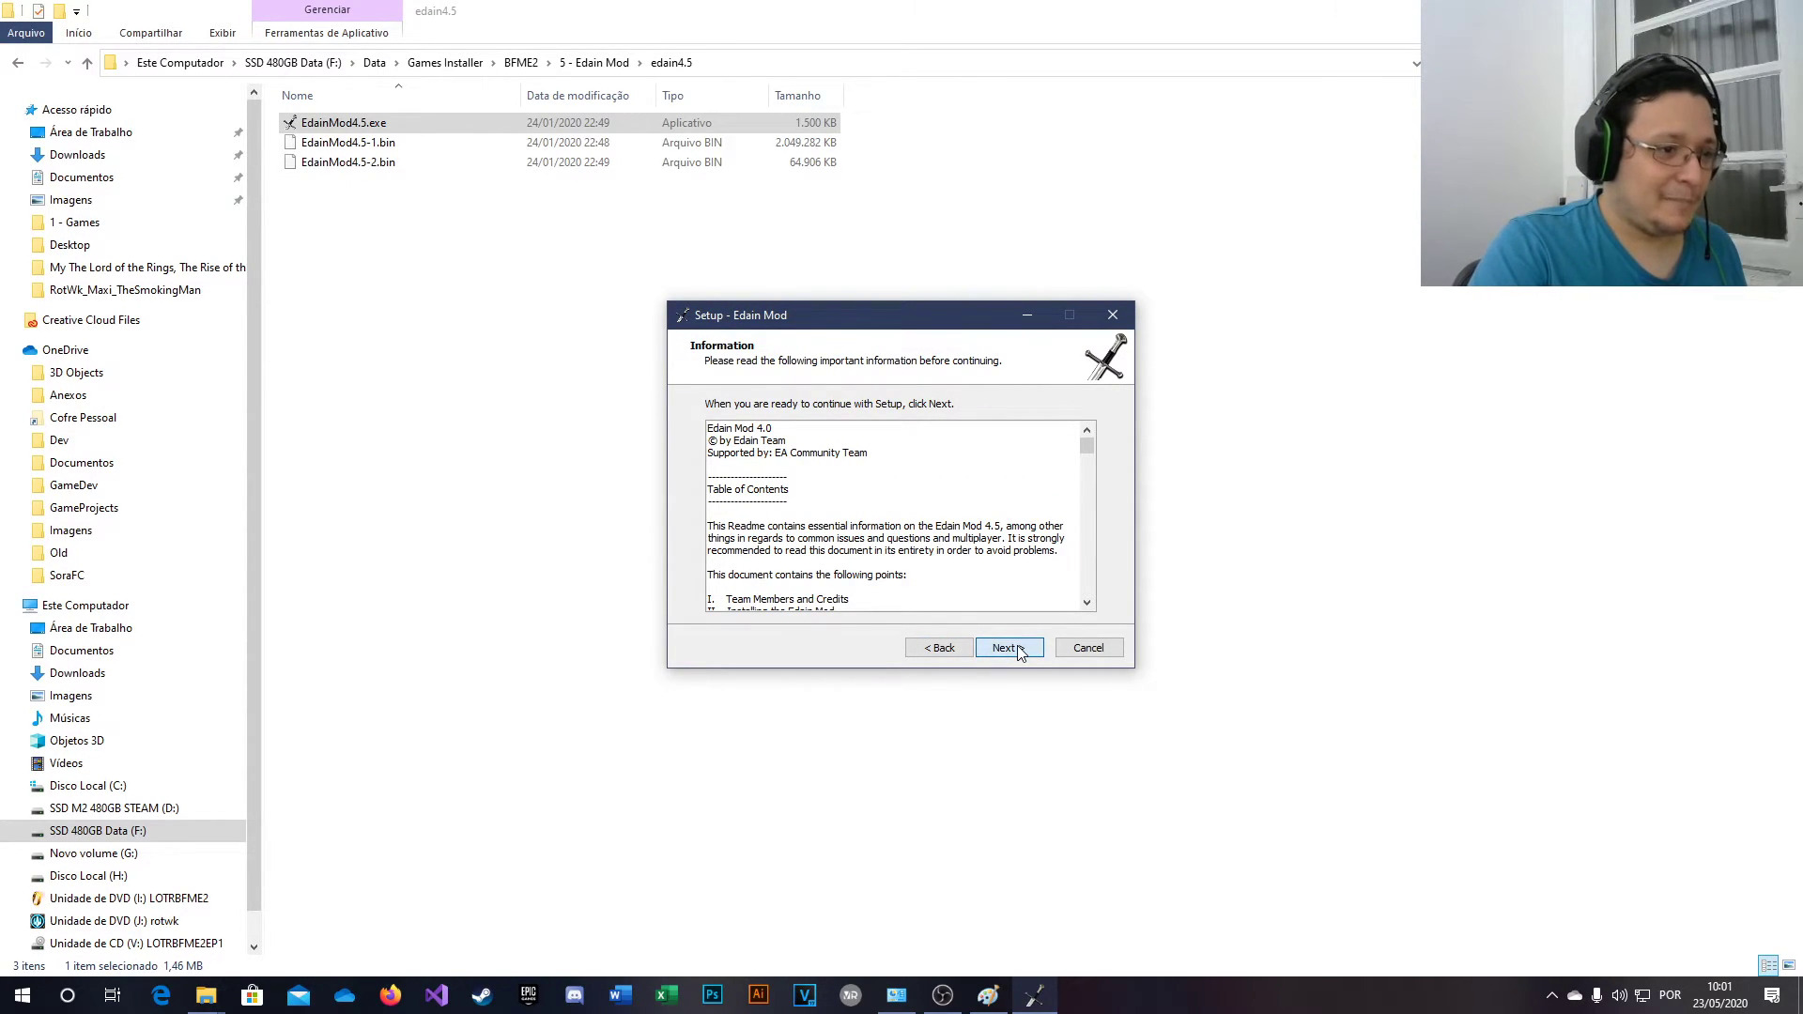
{"action": "left_click", "coordinate": [1016, 654]}
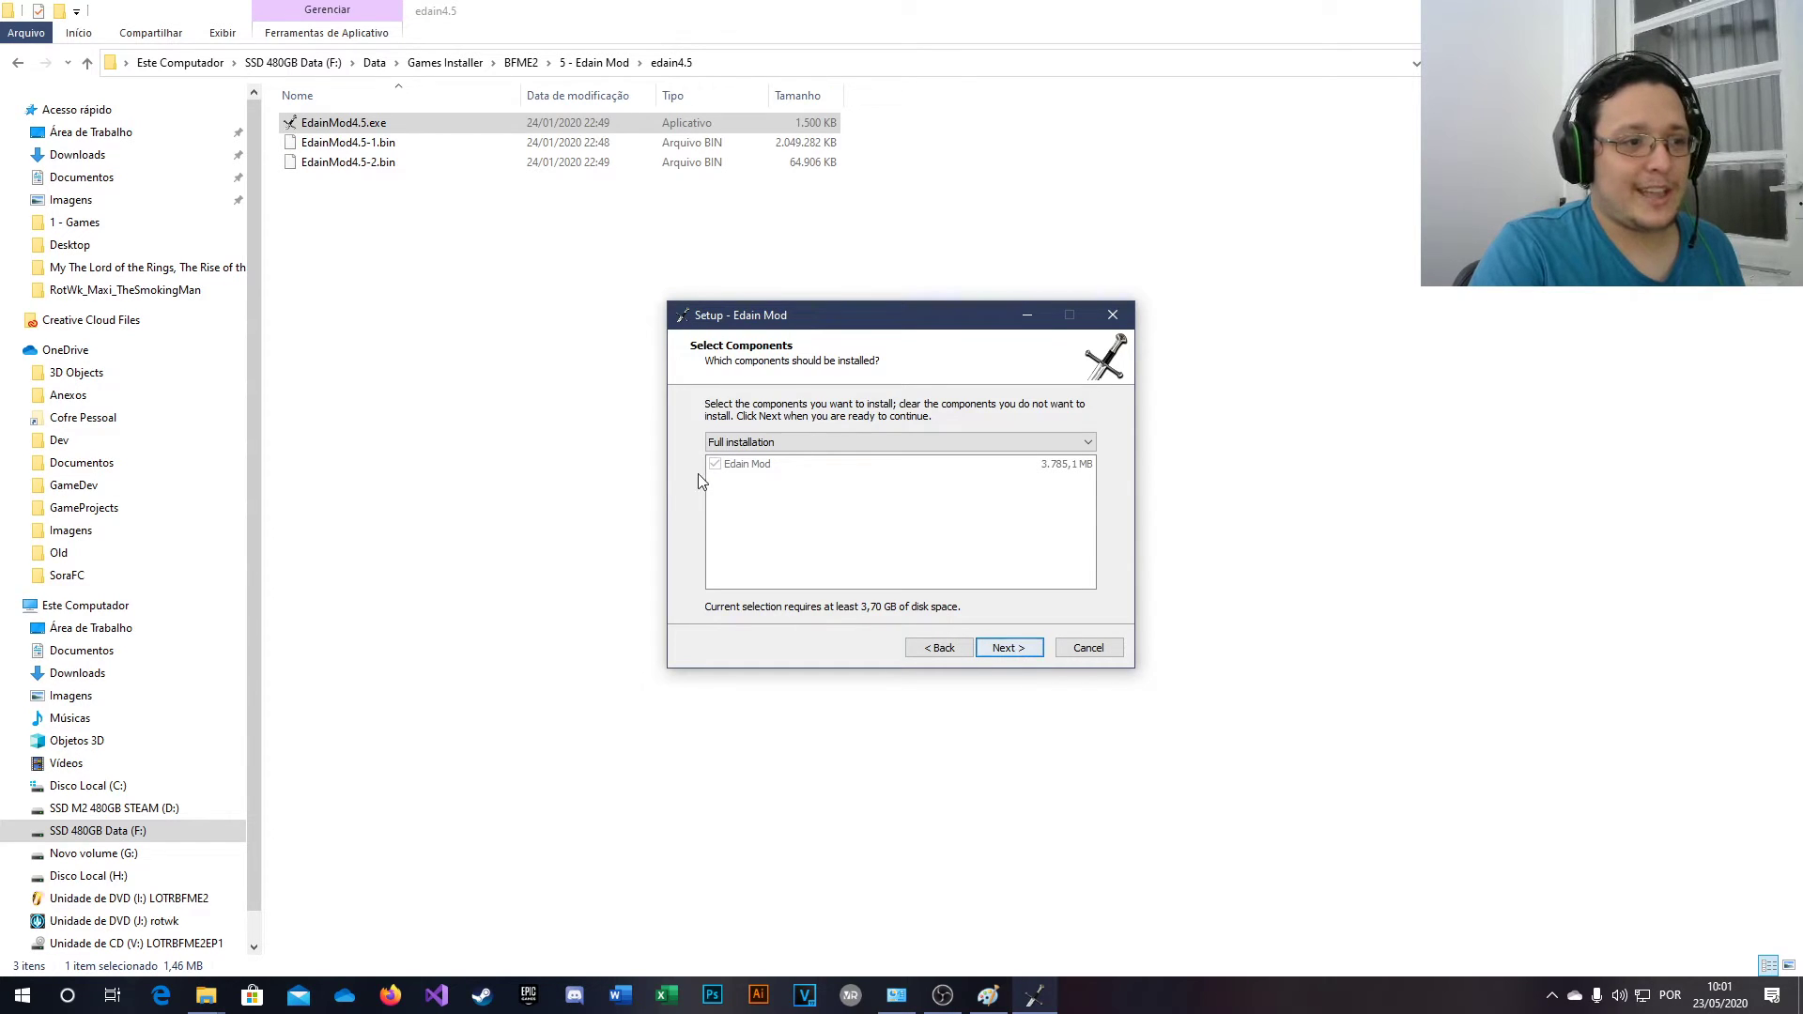
{"action": "left_click", "coordinate": [1010, 648]}
{"action": "left_click", "coordinate": [1018, 650]}
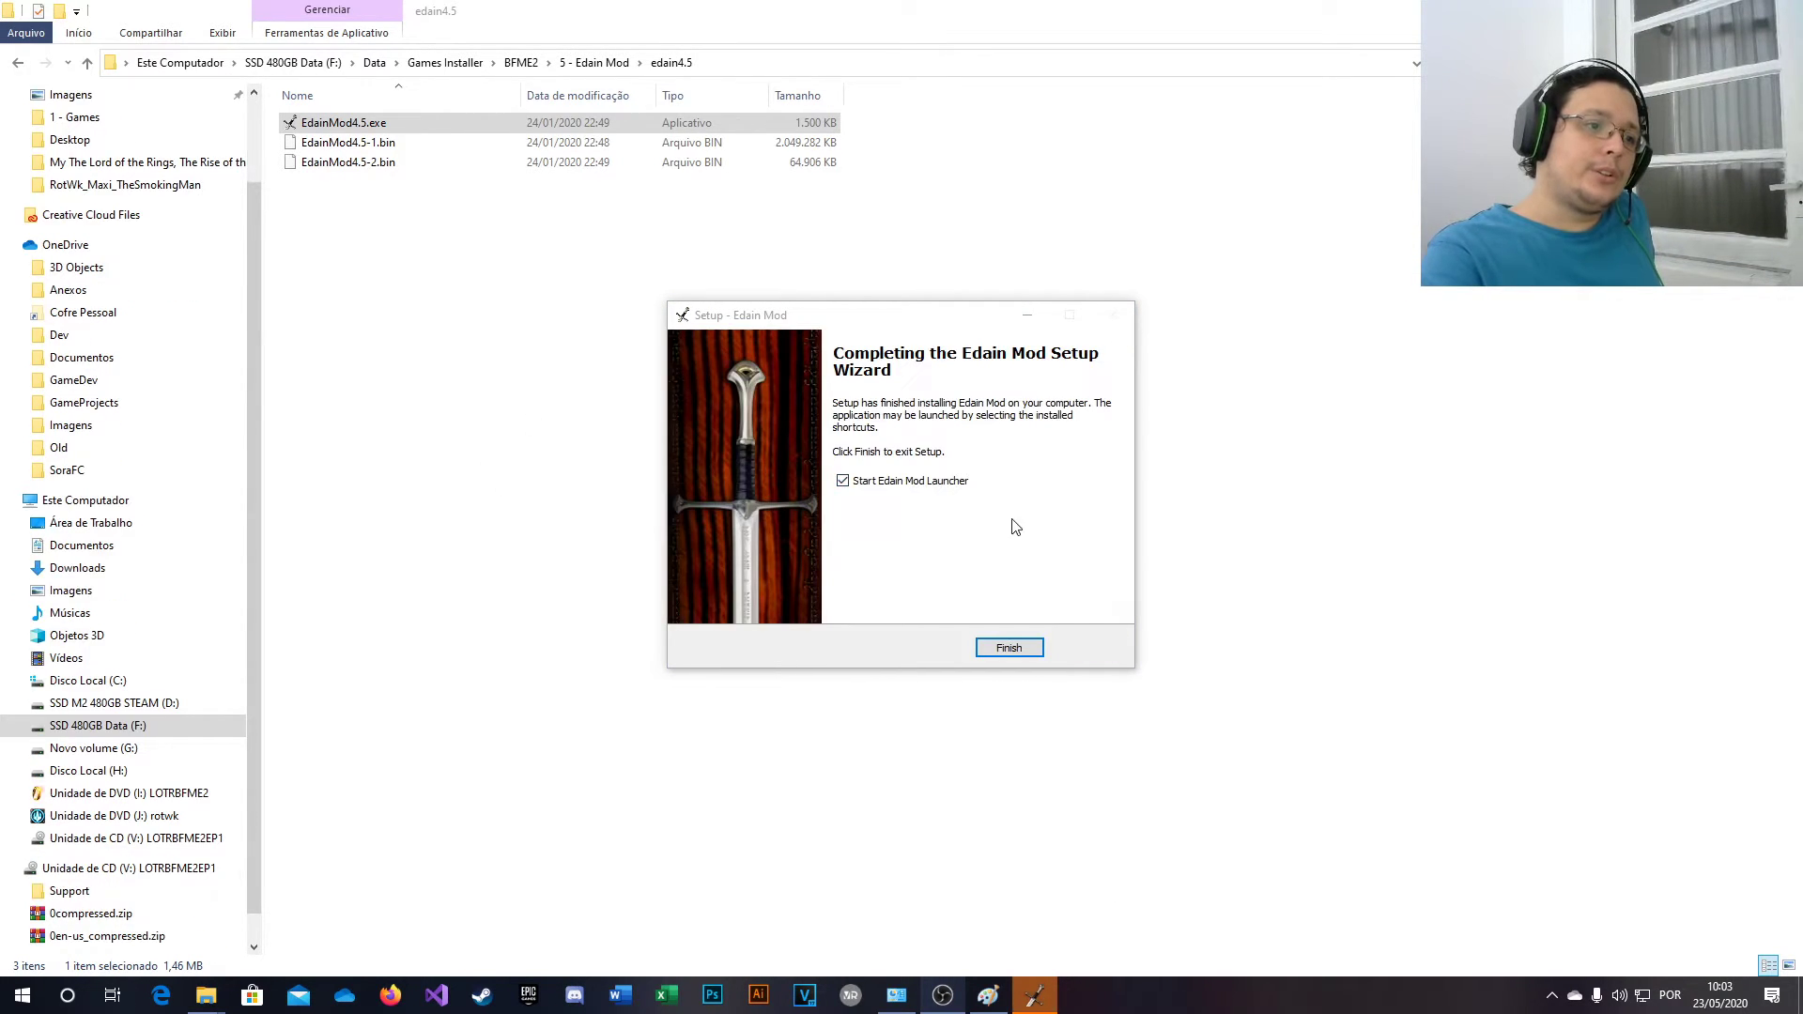
- Close the finished setup and start Edain Mod Launcher in English
{"action": "left_click", "coordinate": [1013, 646]}
{"action": "left_click", "coordinate": [1012, 646]}
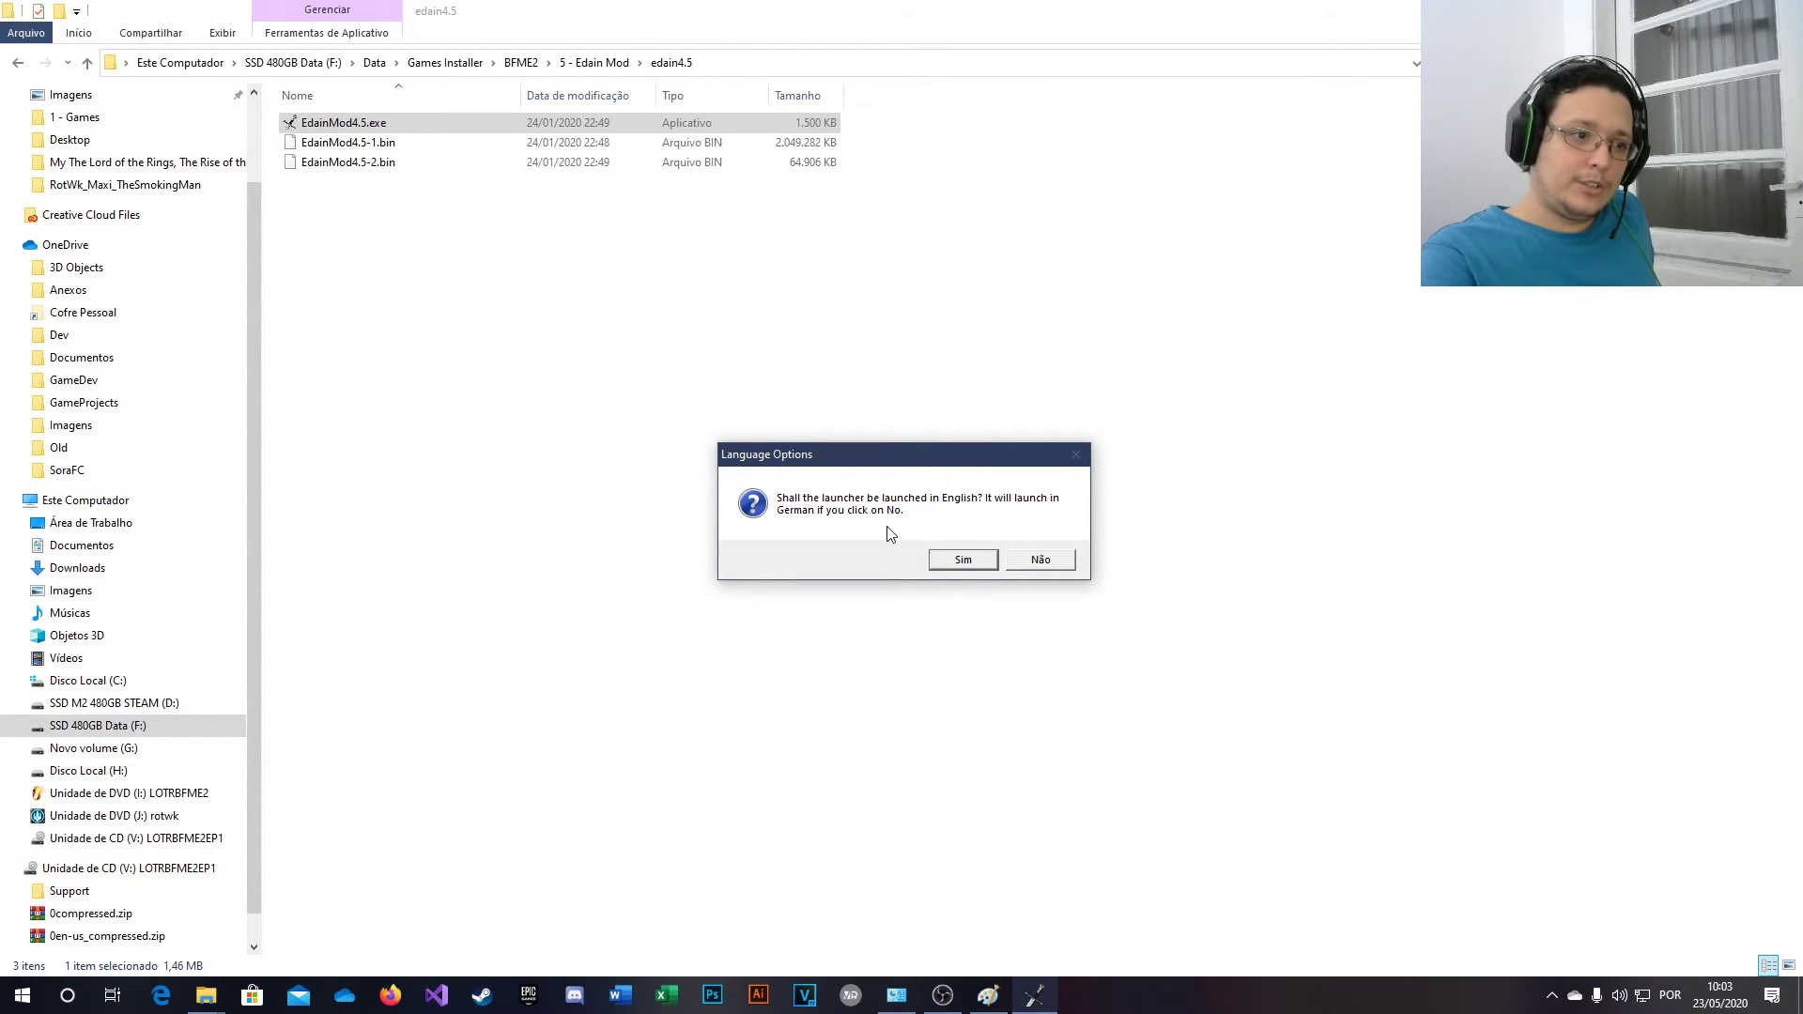
{"action": "left_click", "coordinate": [977, 567]}
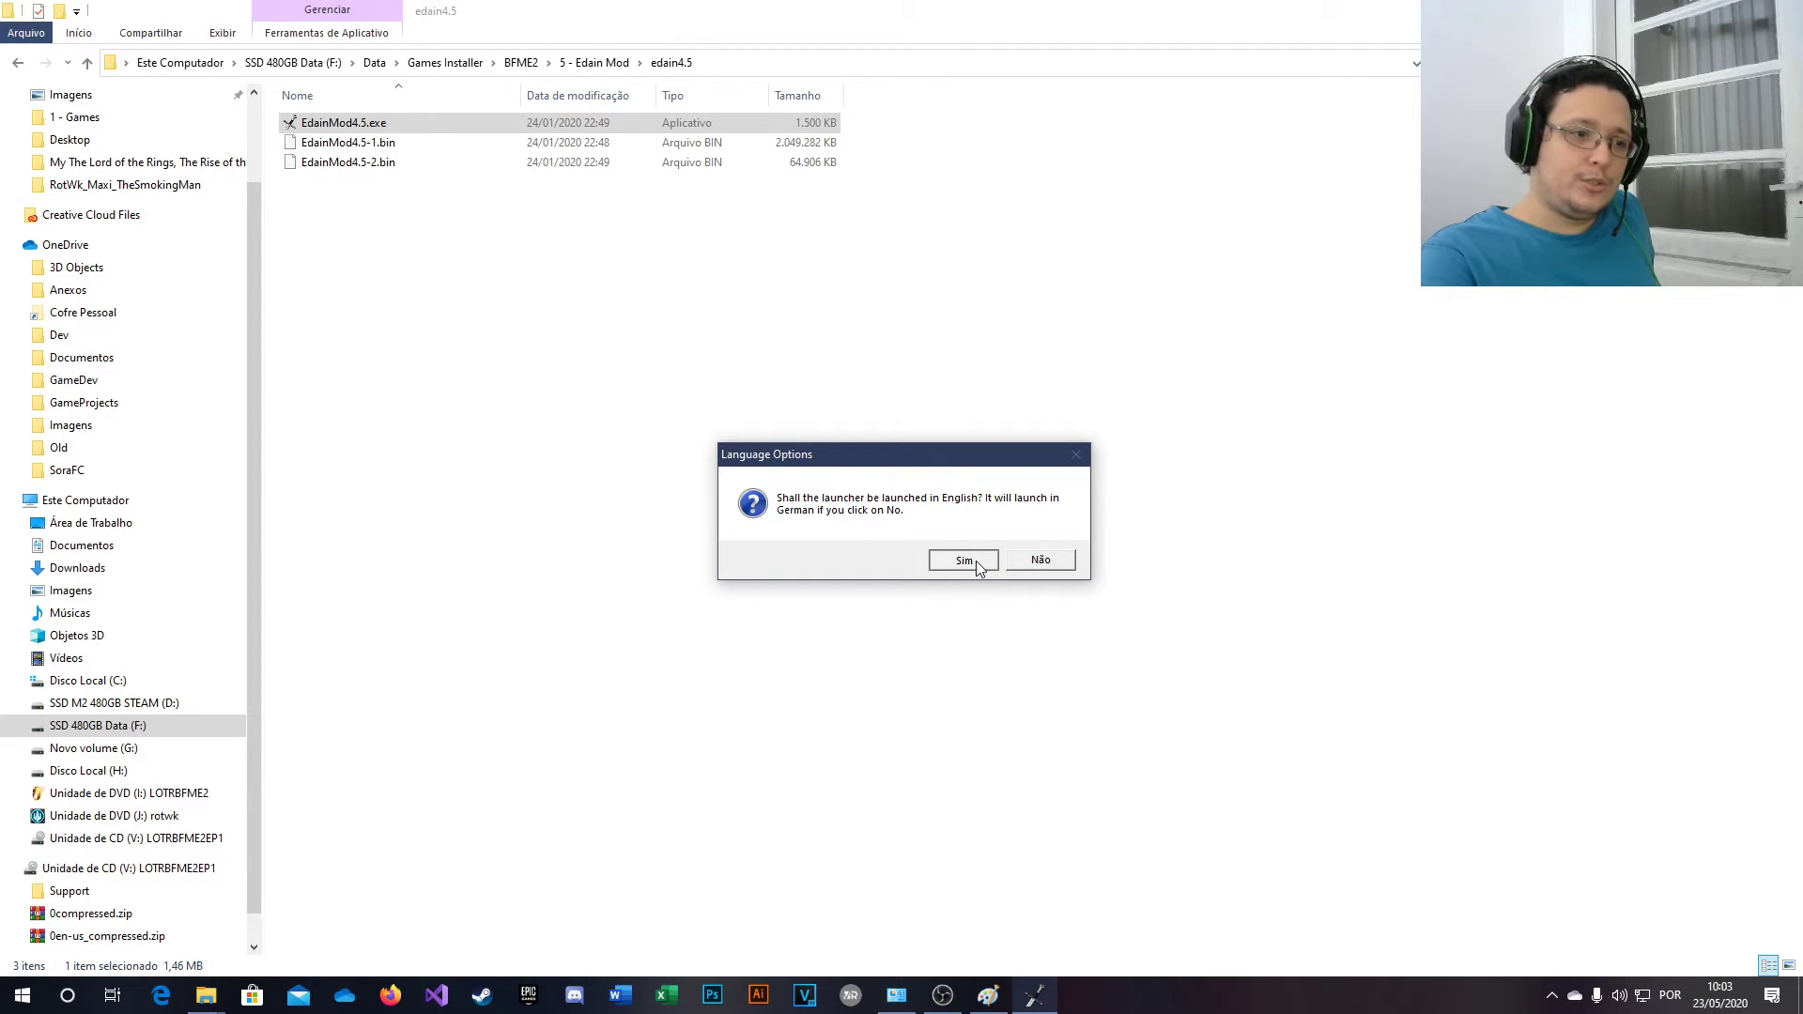
{"action": "left_click", "coordinate": [977, 567]}
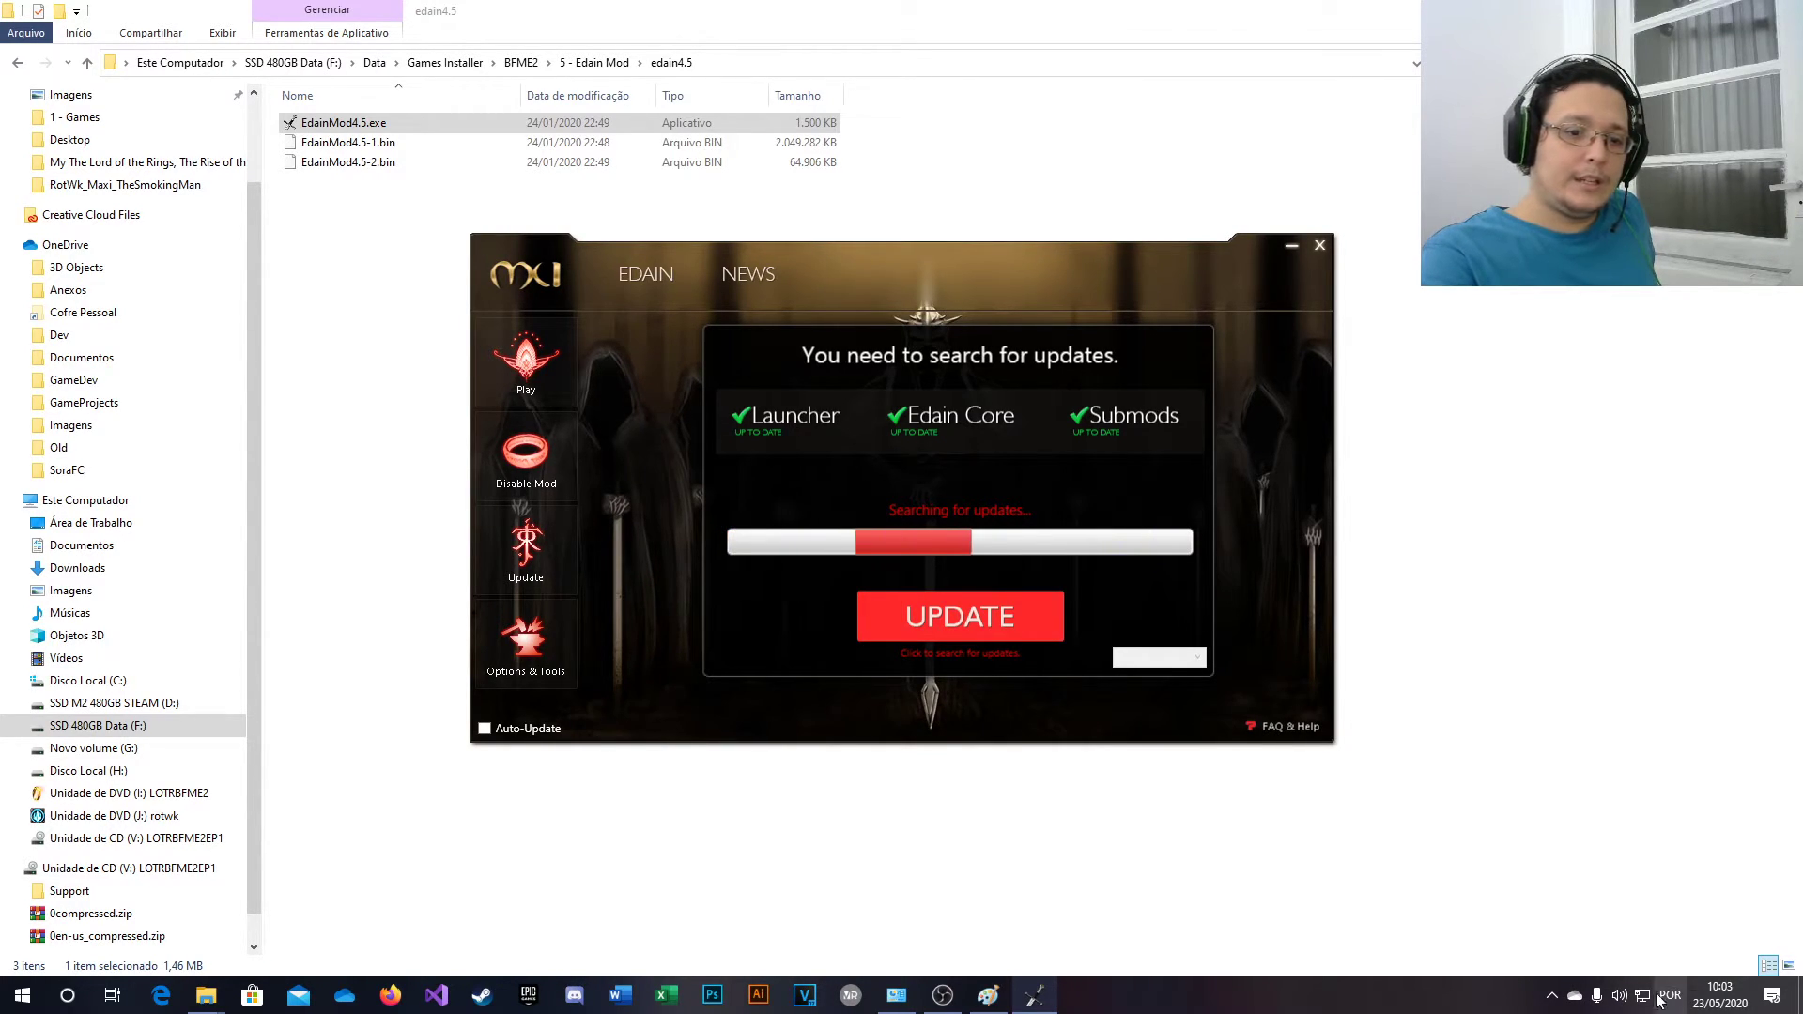
- Mute Edain Mod Launcher in the Windows Volume Mixer
{"action": "left_click", "coordinate": [1623, 1001]}
{"action": "right_click", "coordinate": [1621, 998]}
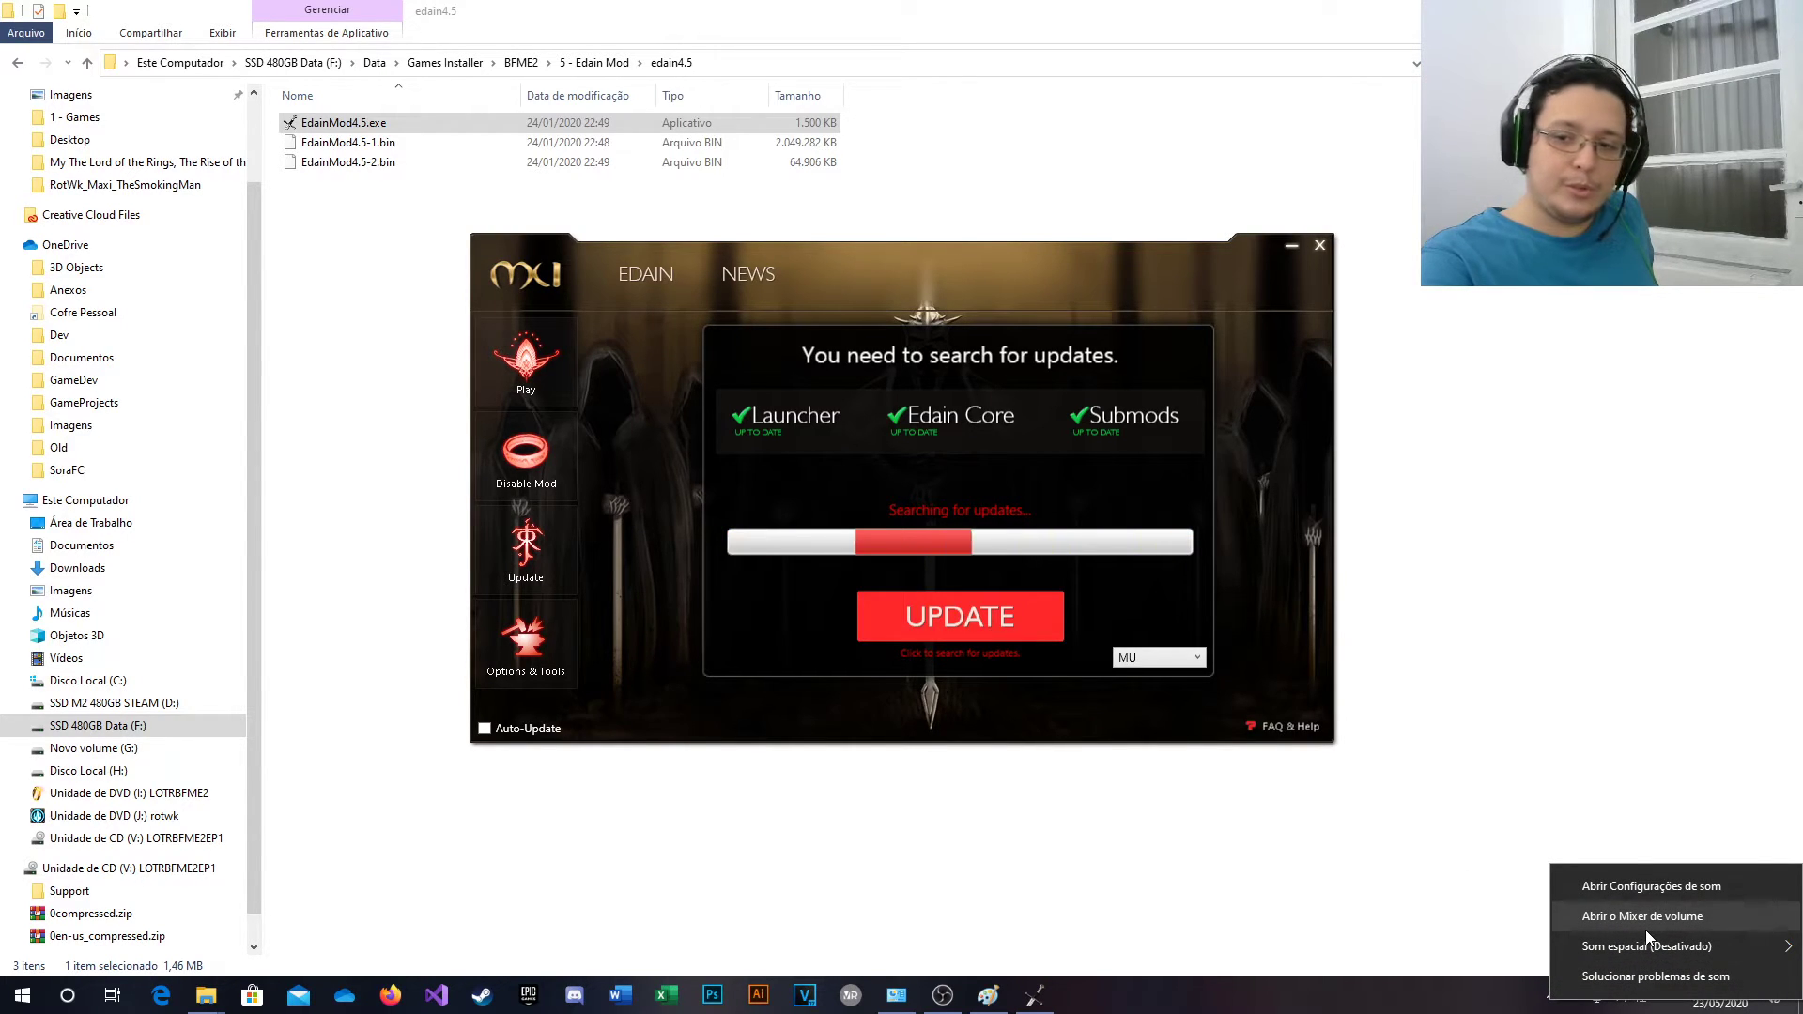
{"action": "left_click", "coordinate": [1646, 928]}
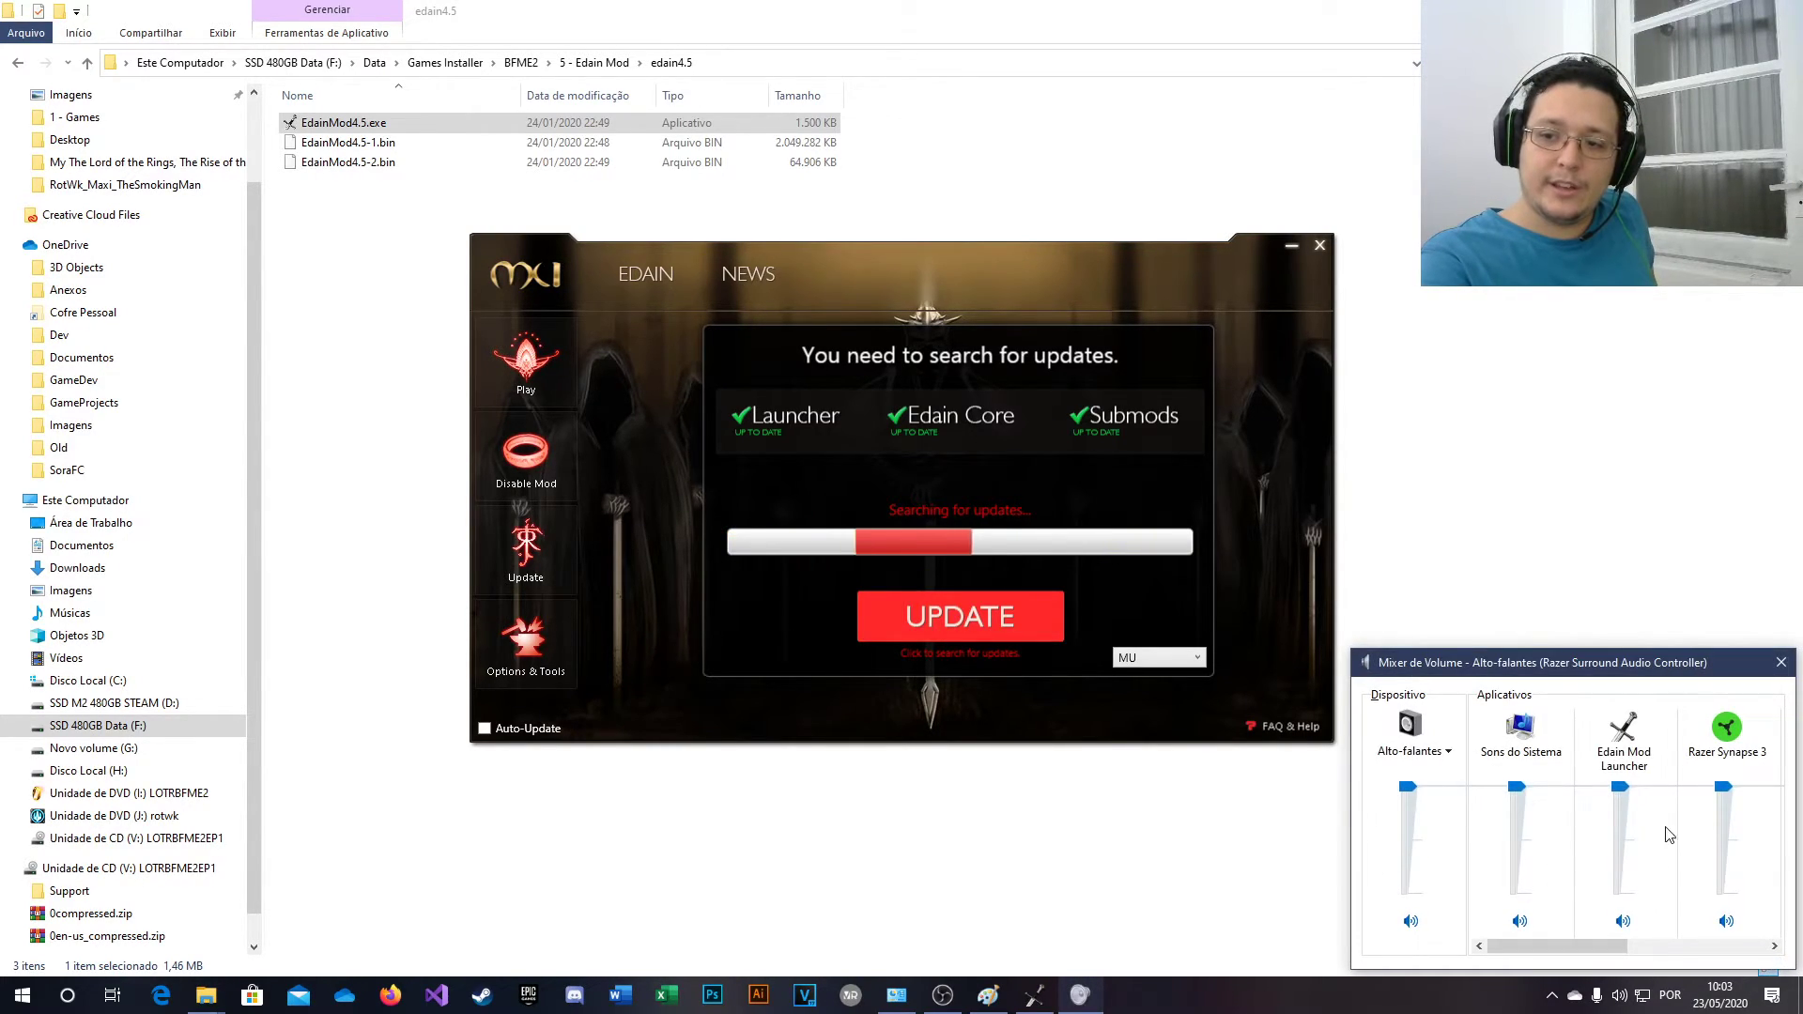
{"action": "left_click", "coordinate": [1521, 922]}
- Start the ~267MB Edain Core update download in the launcher
{"action": "left_click", "coordinate": [756, 642]}
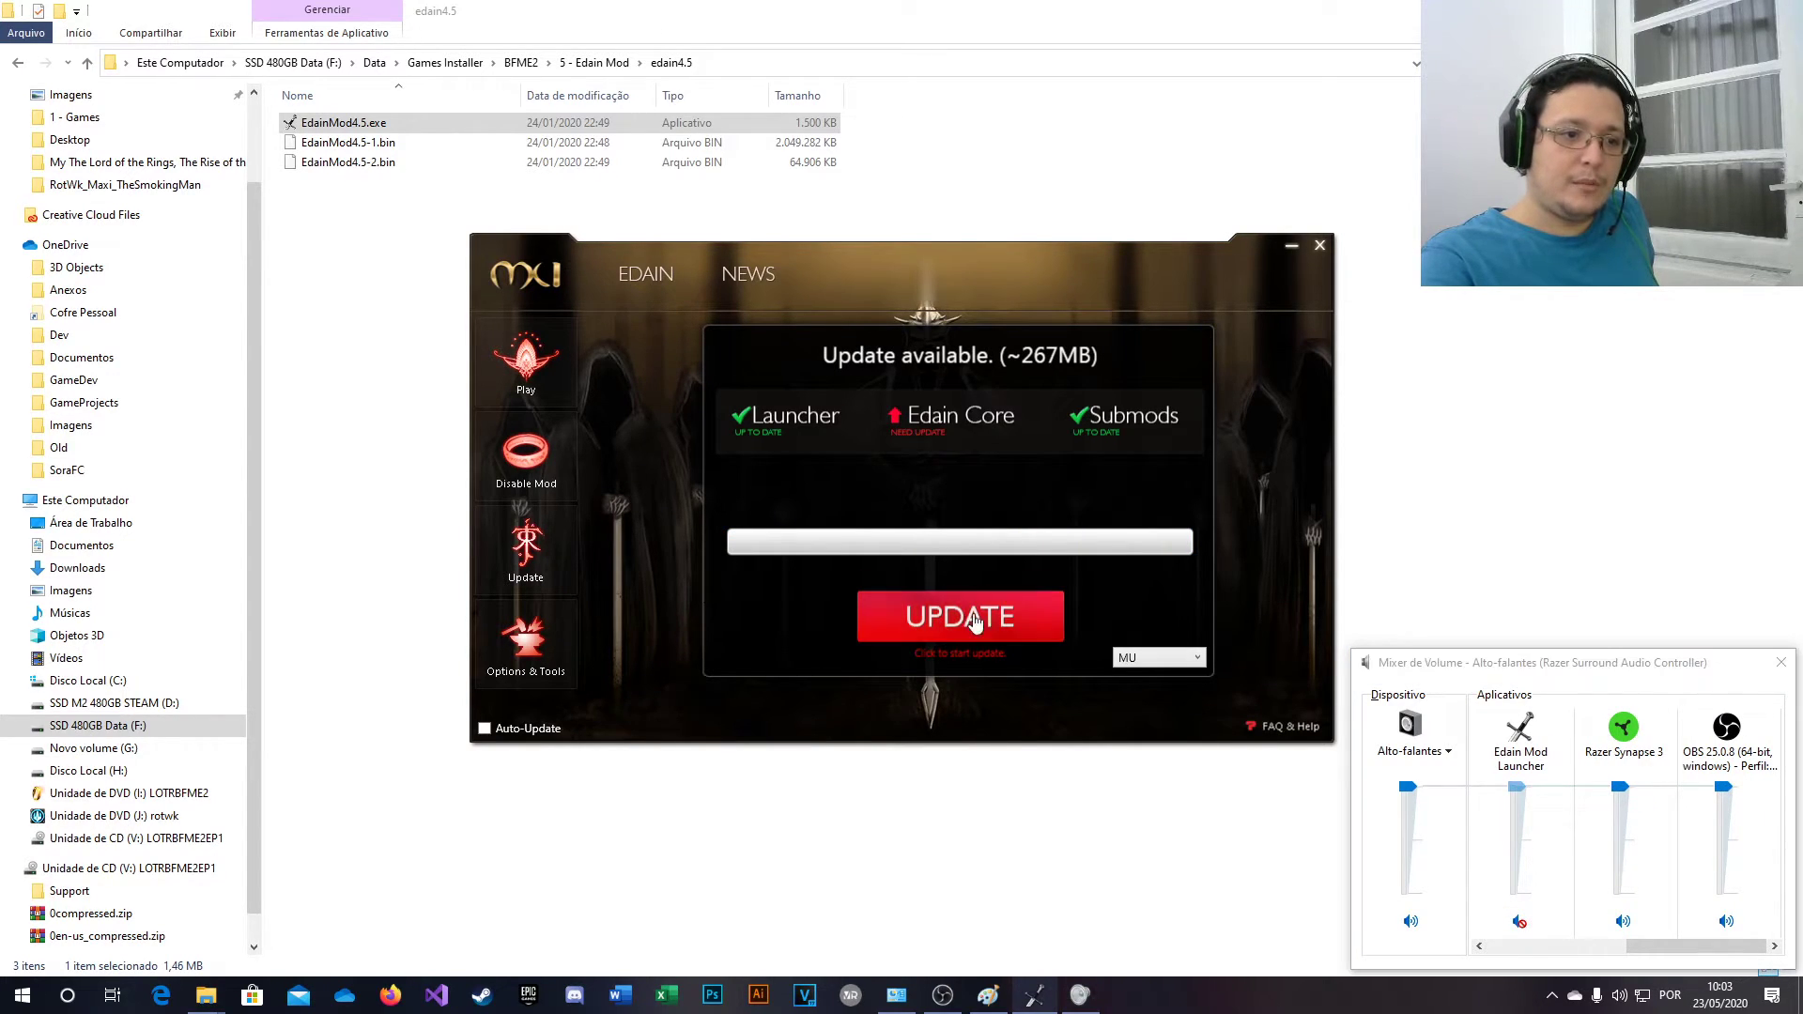
{"action": "left_click", "coordinate": [952, 617]}
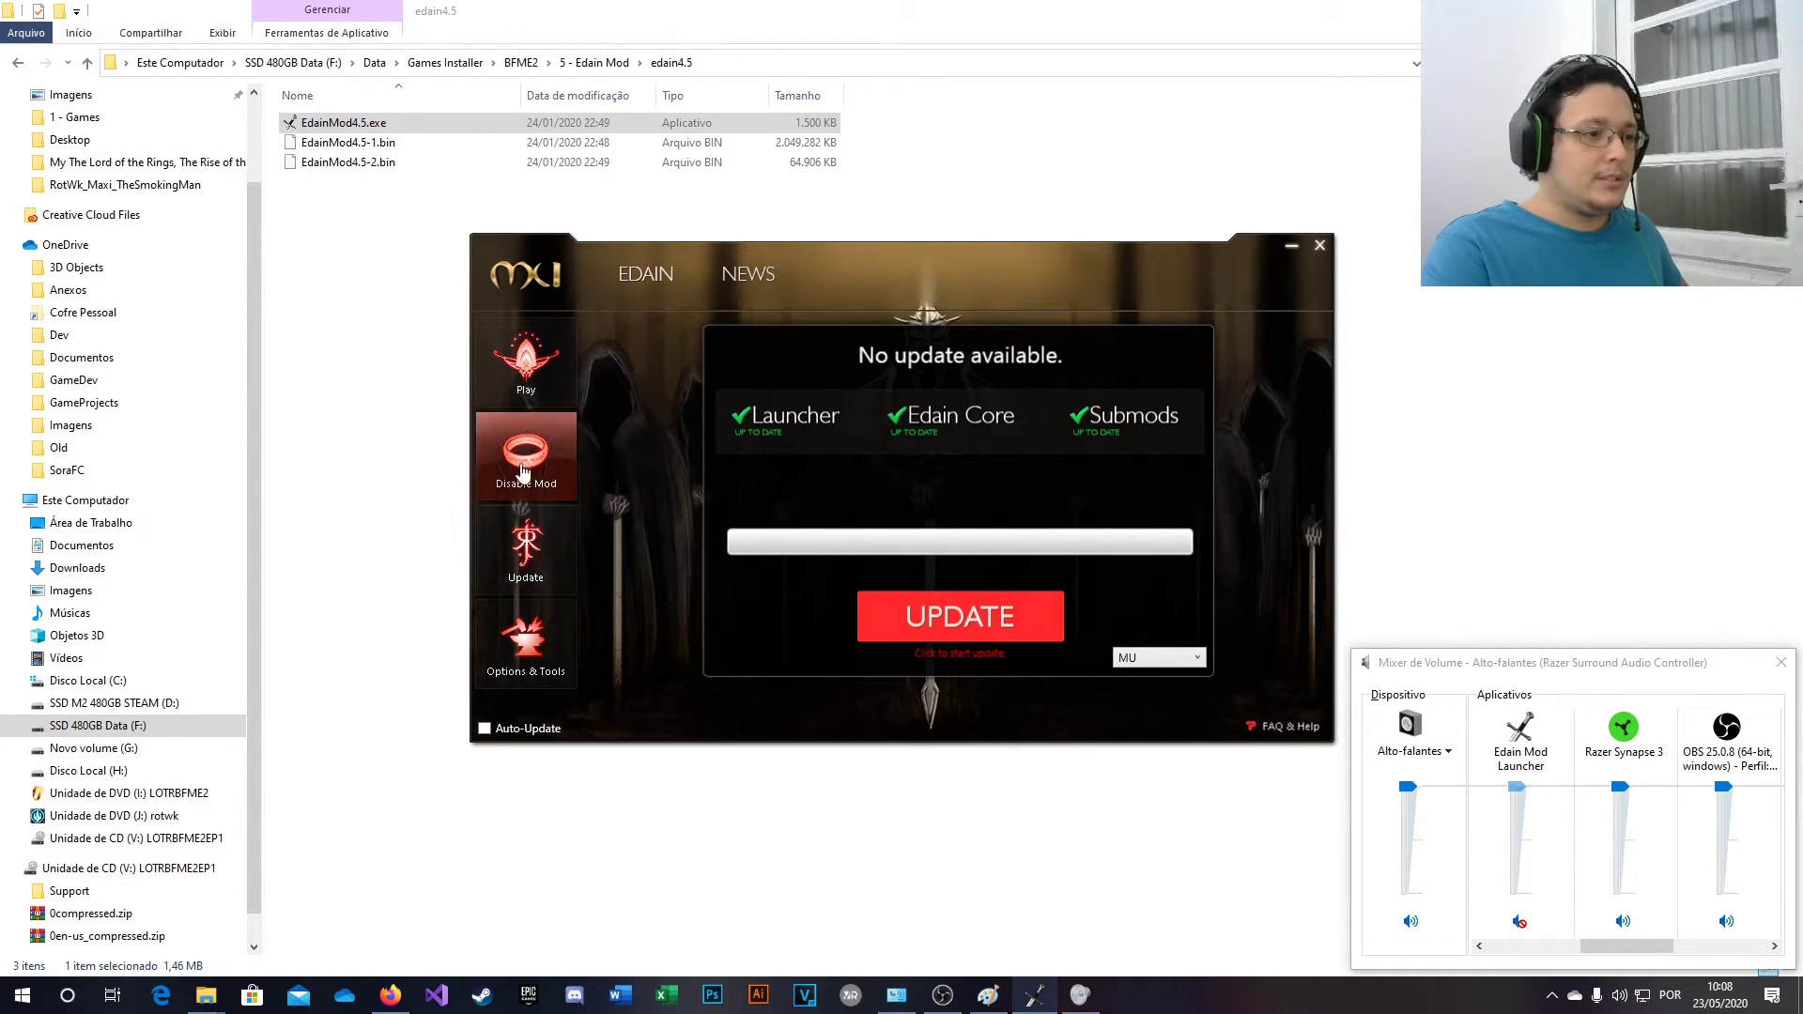
- Return to the EDAIN home page, disable then re-enable Edain Mod, and open the Start menu
{"action": "left_click", "coordinate": [629, 291]}
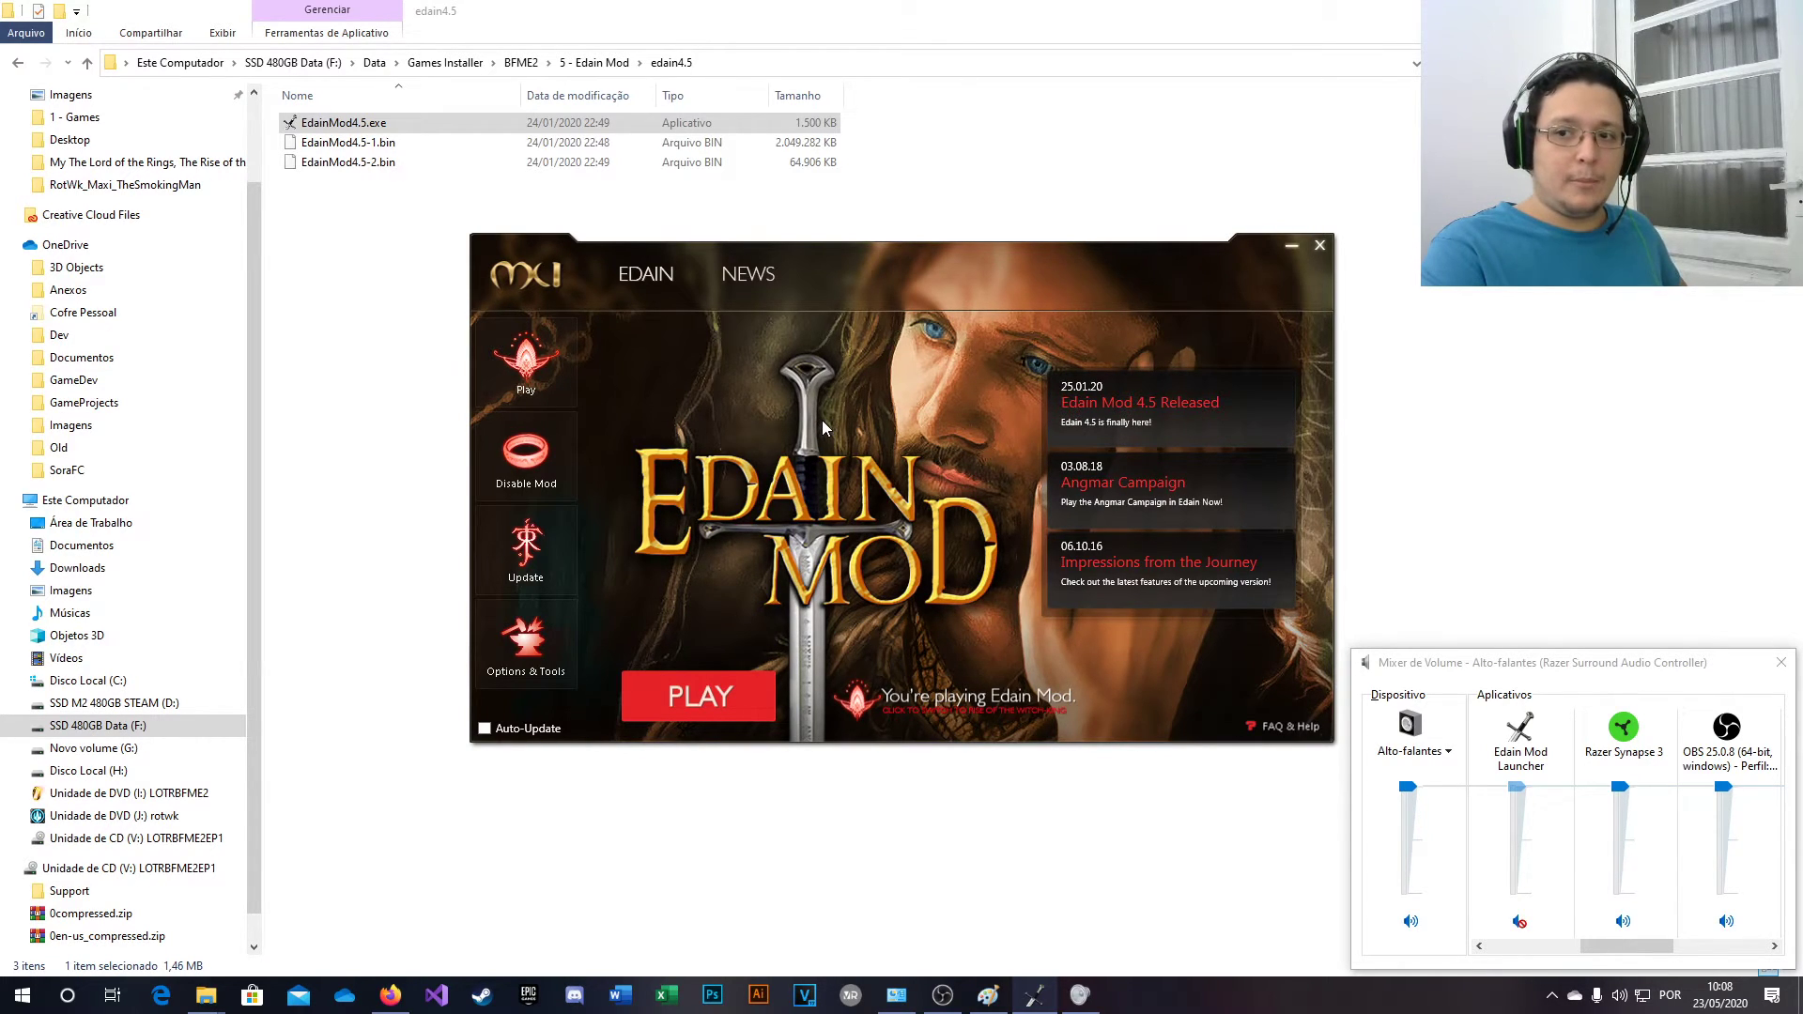
{"action": "left_click", "coordinate": [19, 994]}
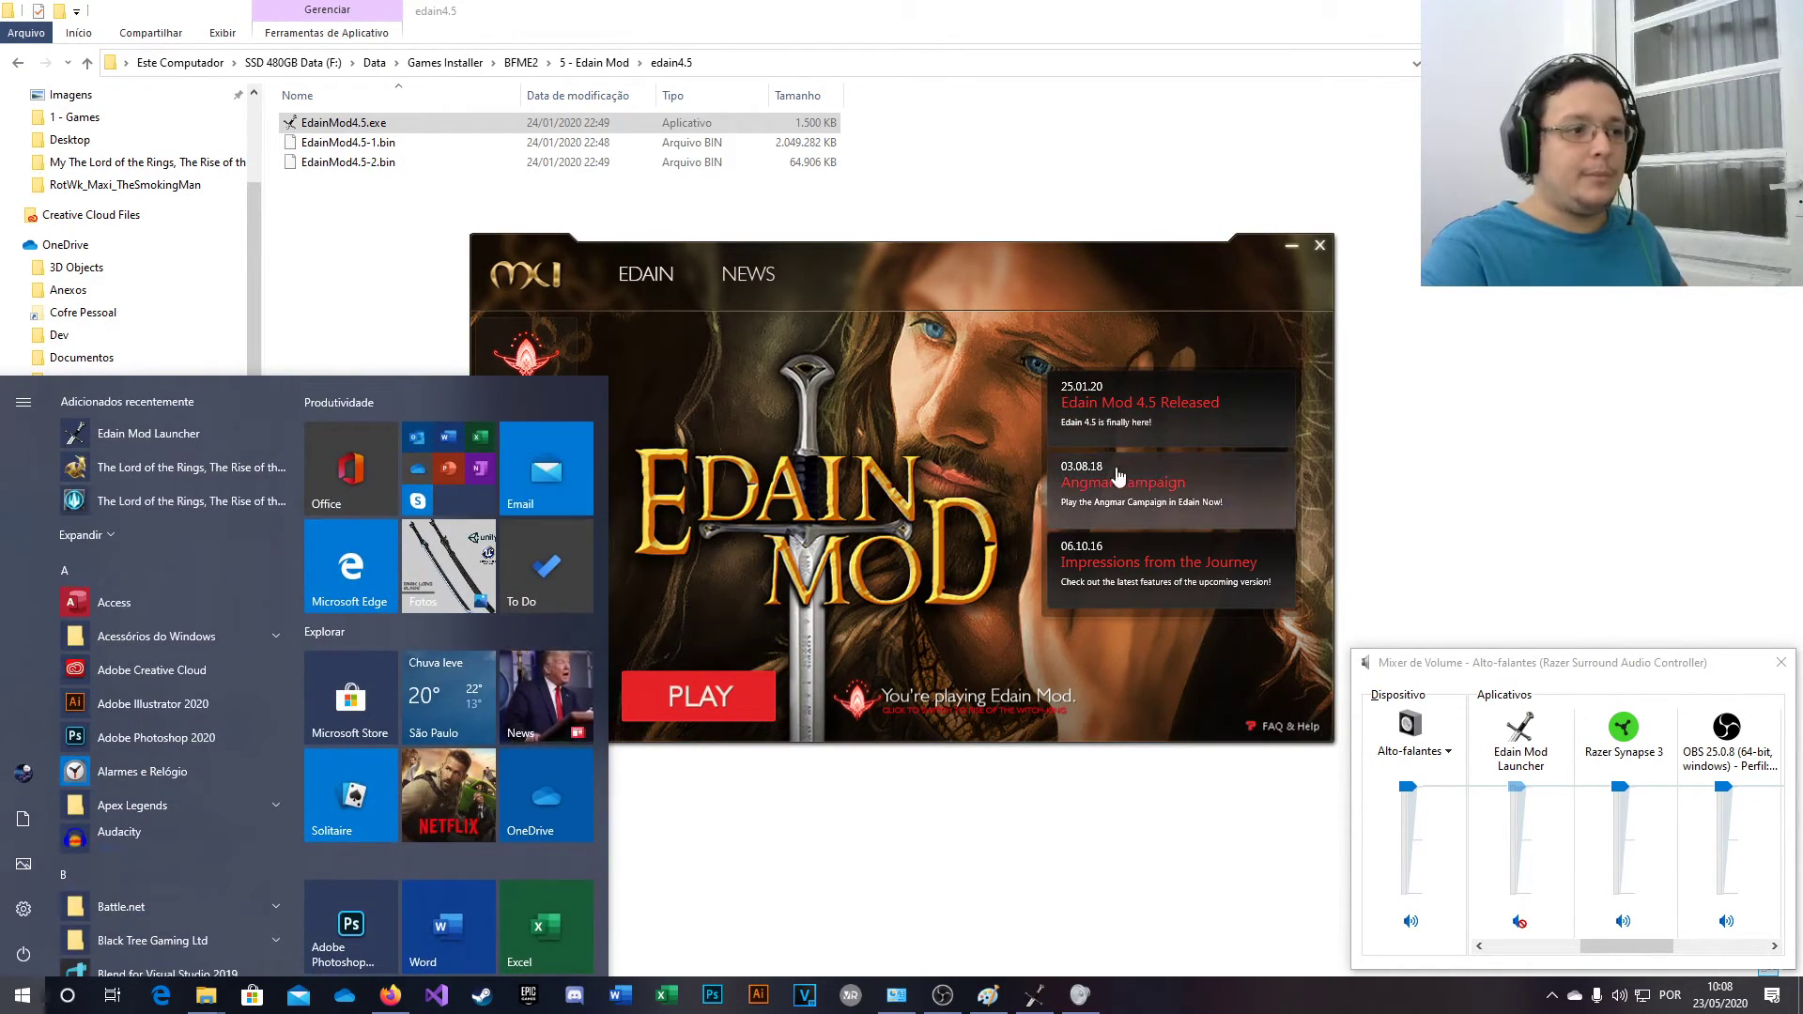
{"action": "left_click", "coordinate": [843, 462]}
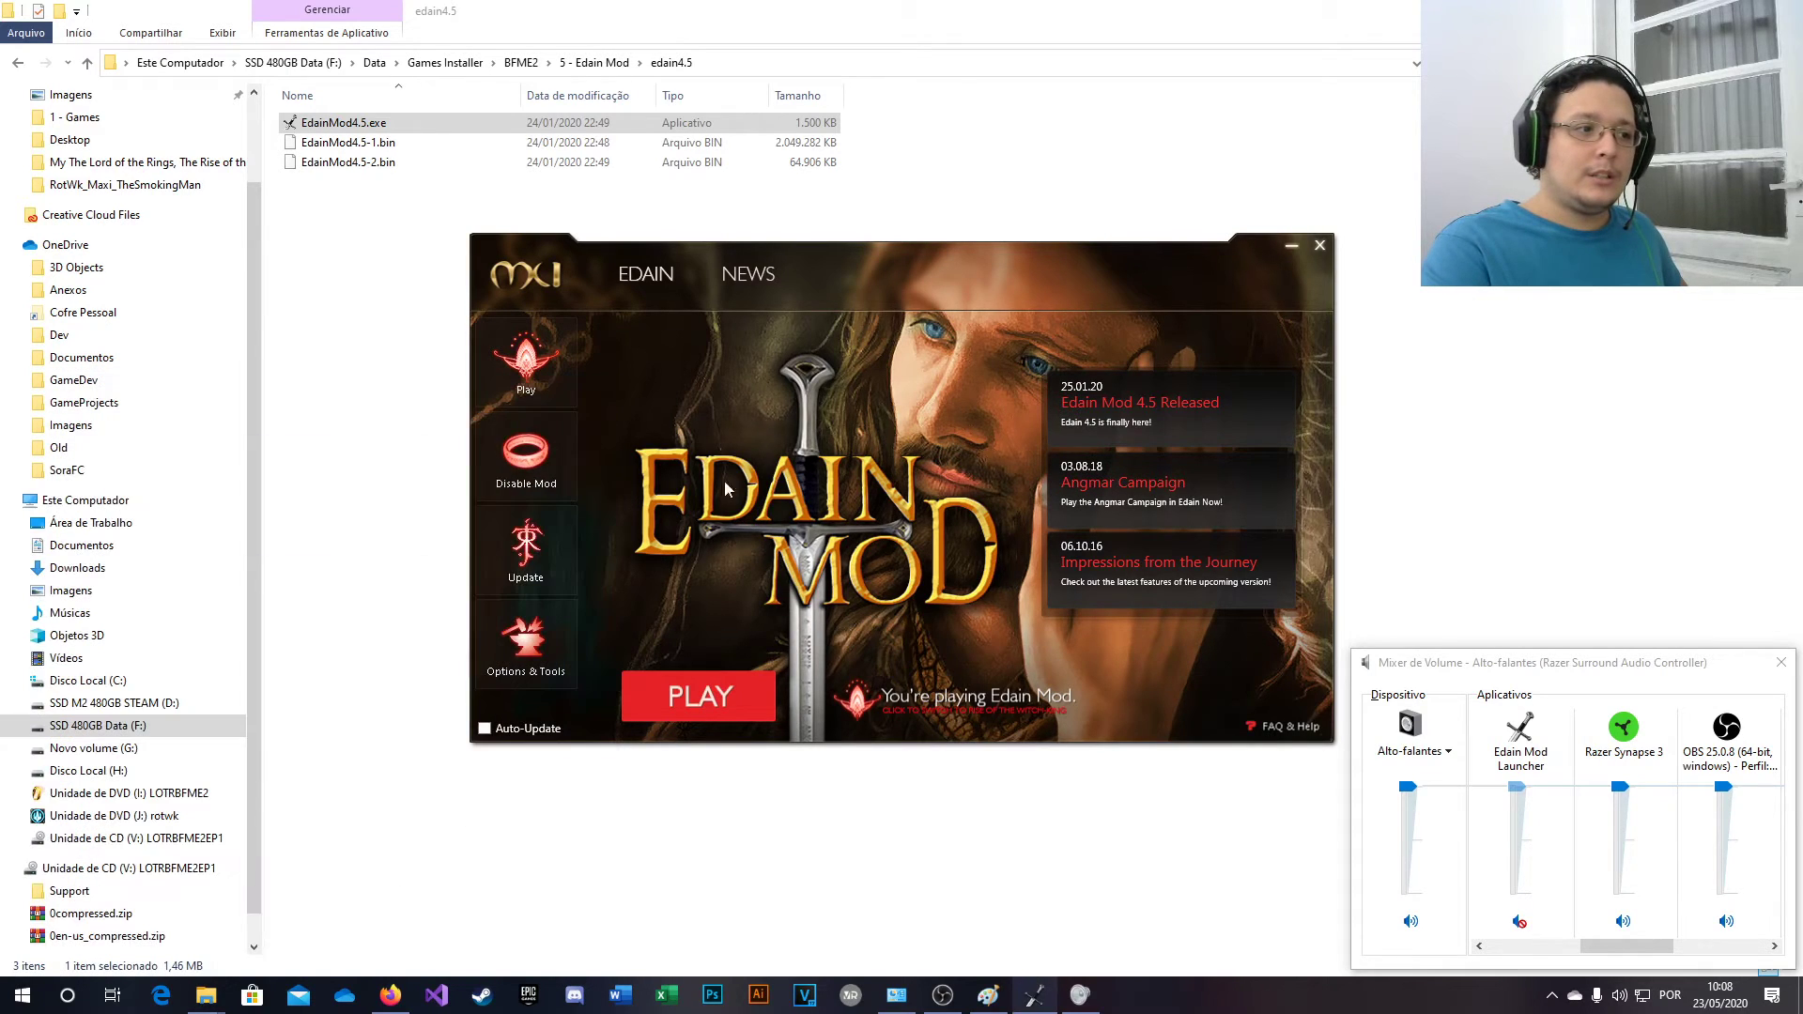
{"action": "left_click", "coordinate": [510, 459]}
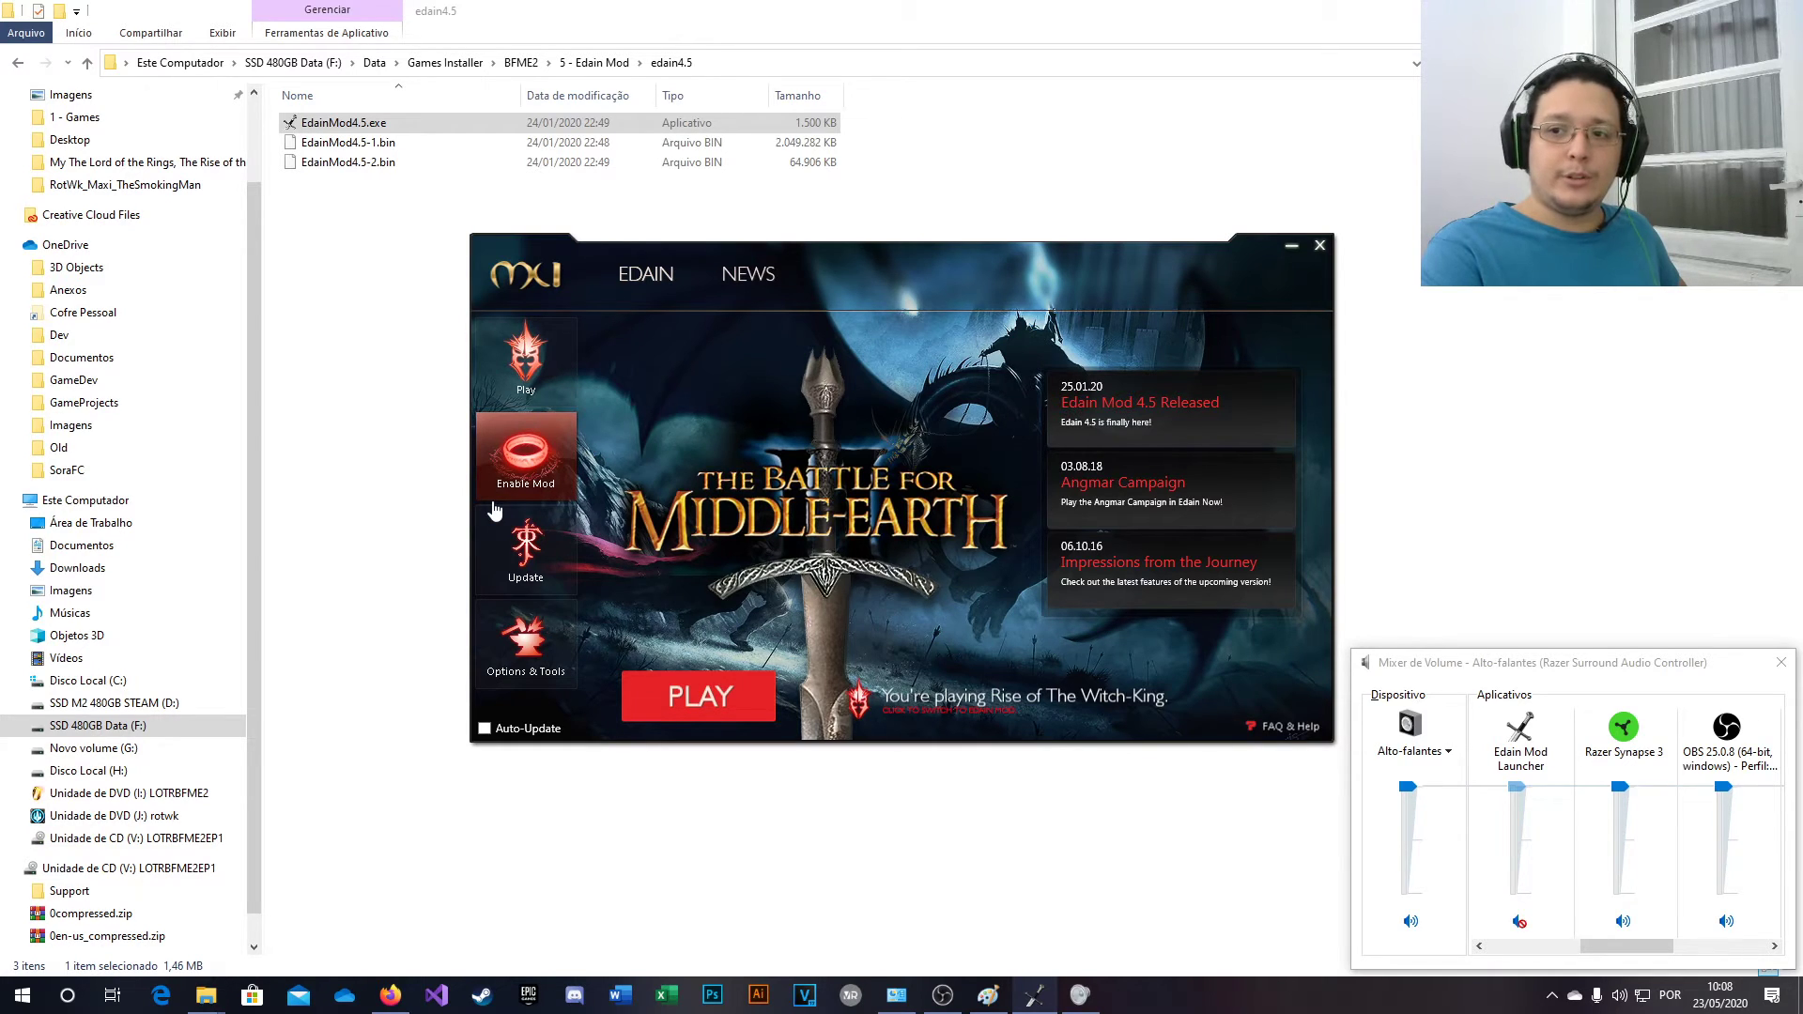
{"action": "left_click", "coordinate": [522, 458]}
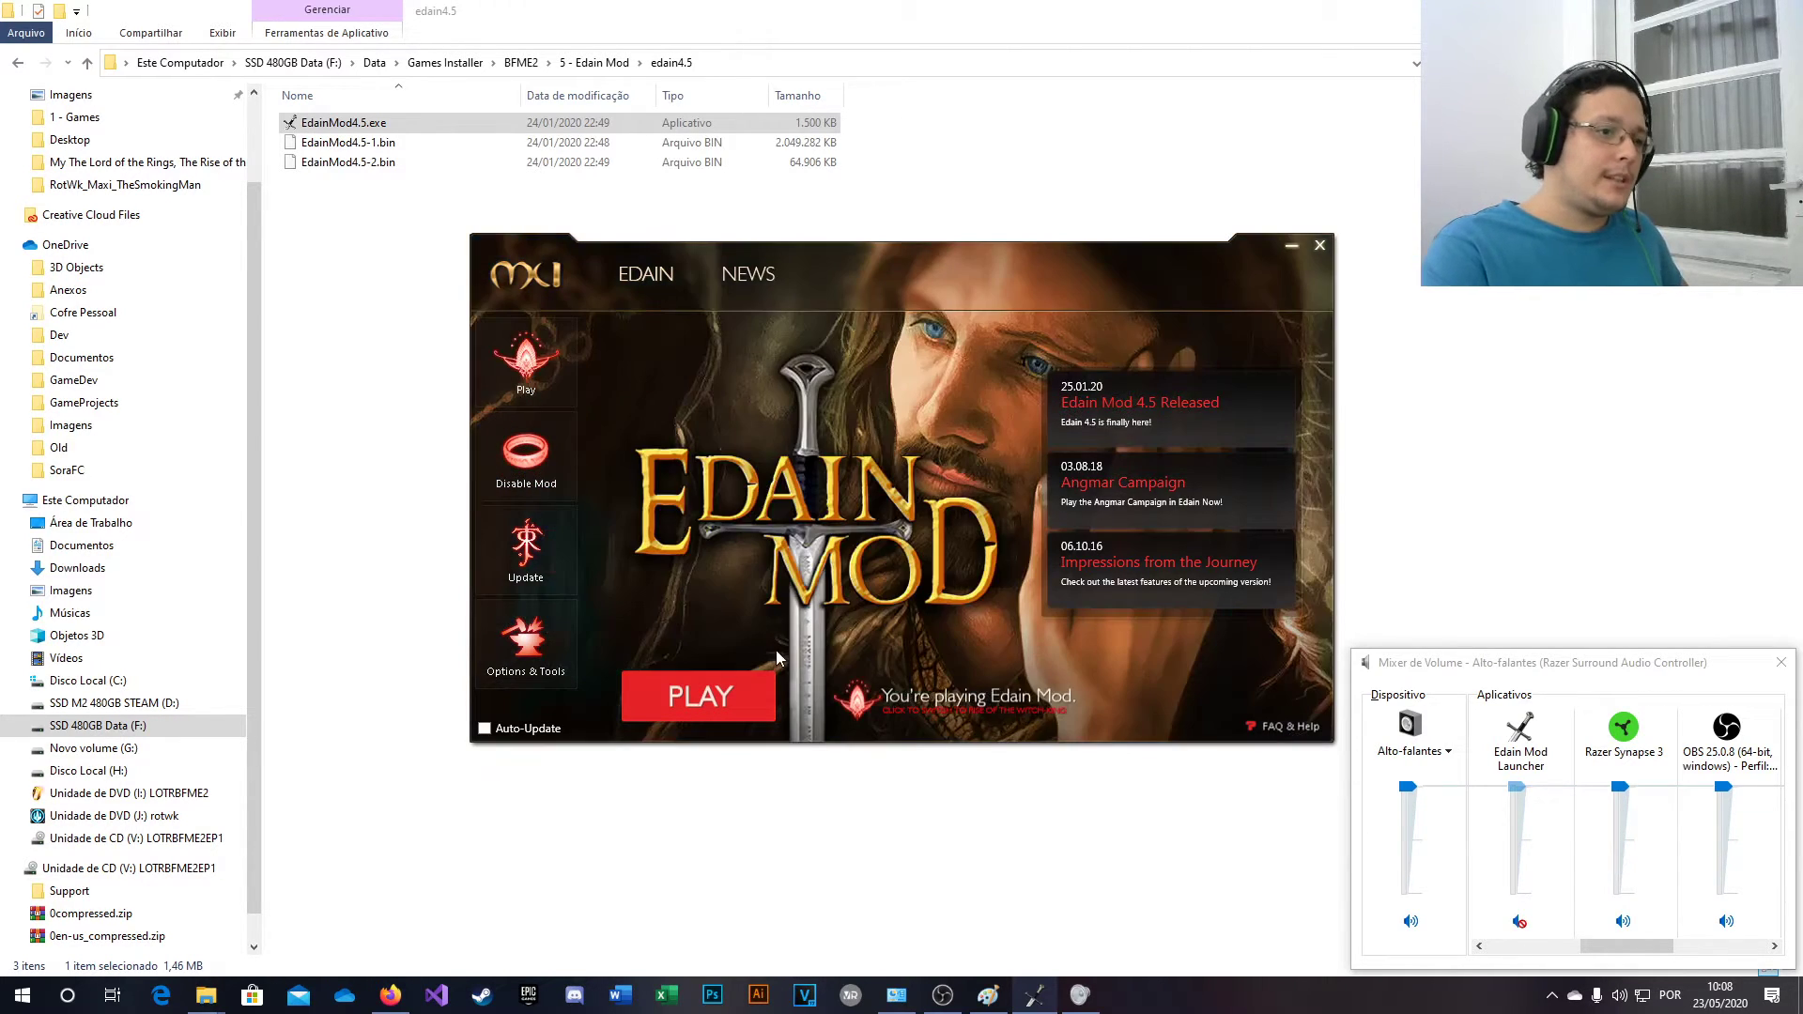
{"action": "key", "text": "super"}
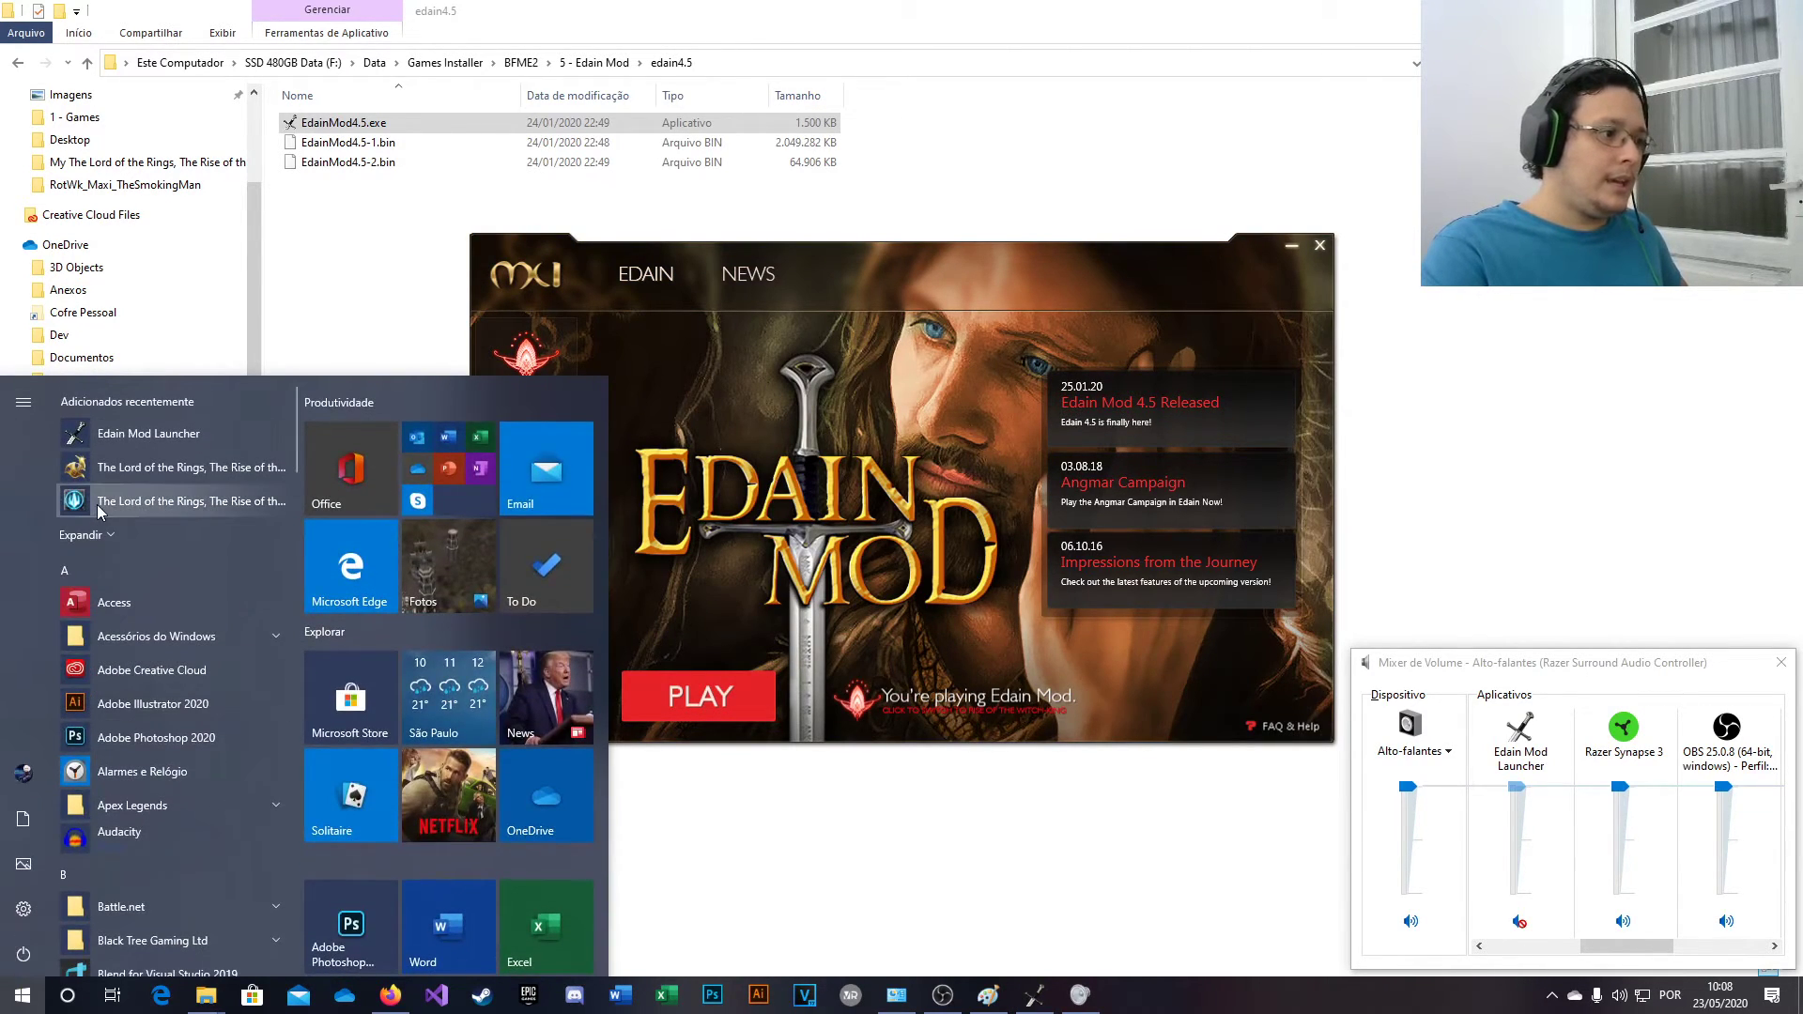
- Launch Rise of the Witch-king from the Start menu and bring up the Solo Play options
{"action": "left_click", "coordinate": [85, 503]}
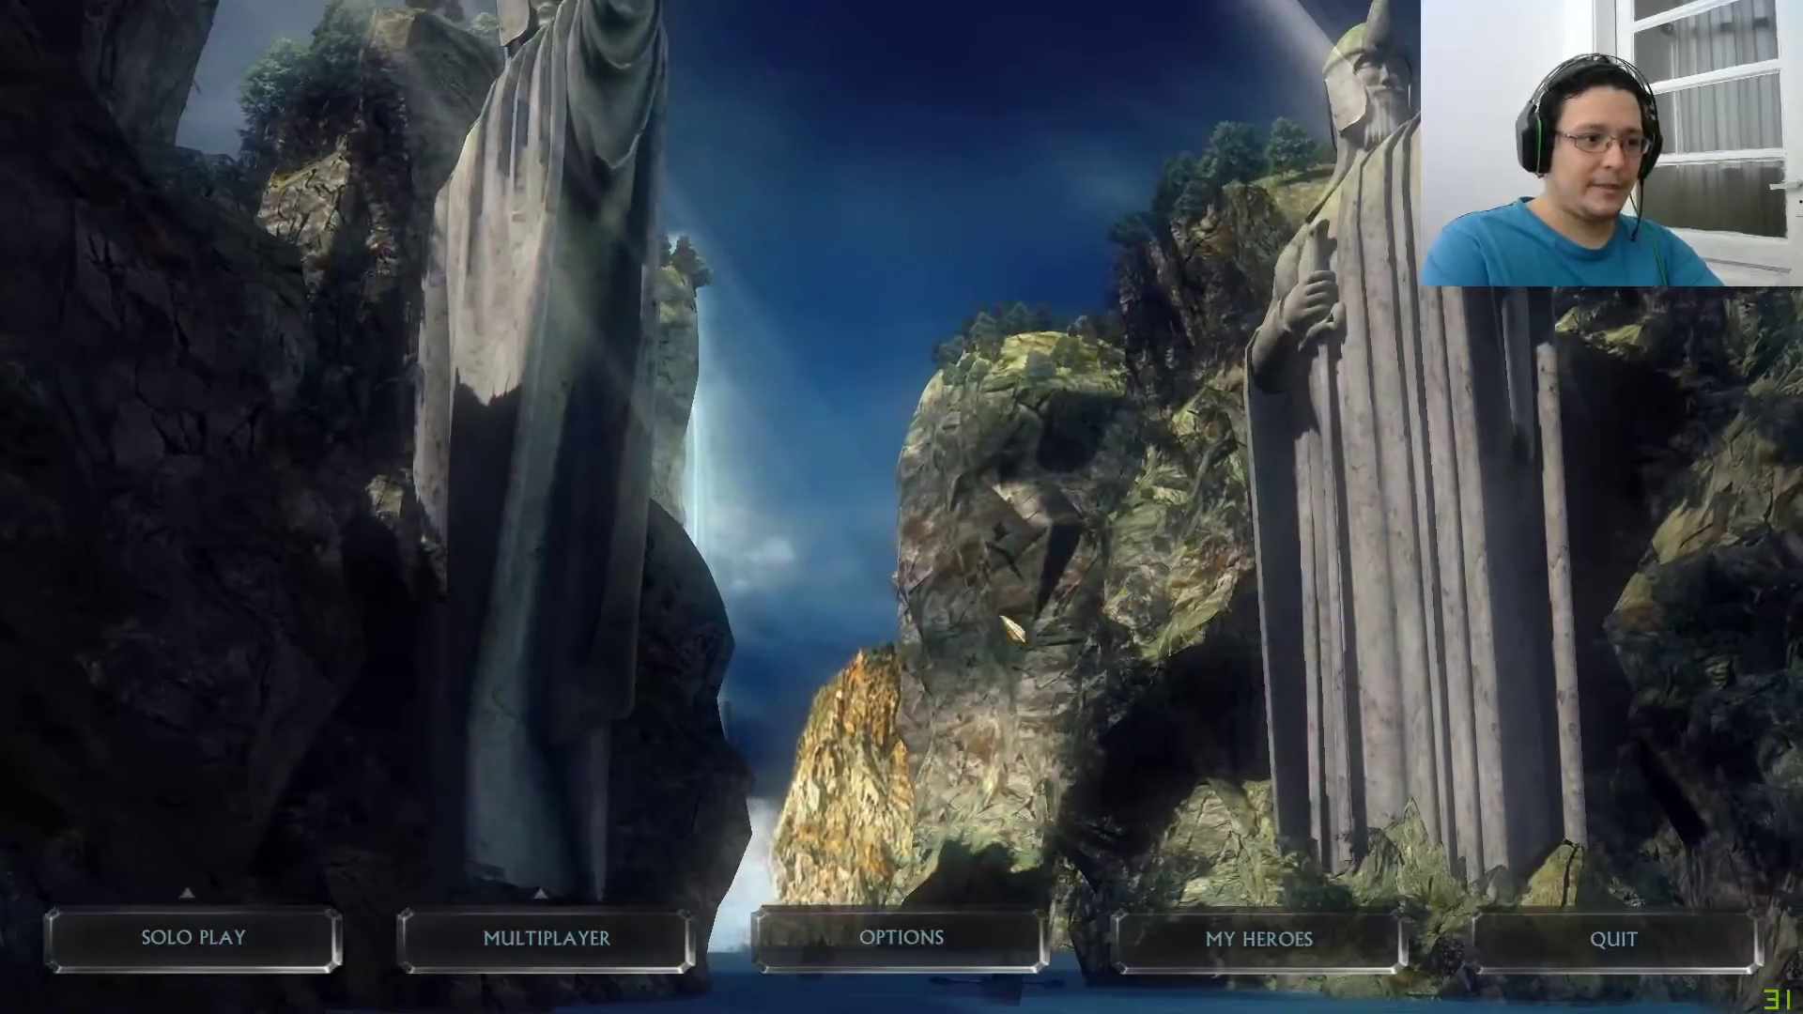
{"action": "mouse_move", "coordinate": [582, 883]}
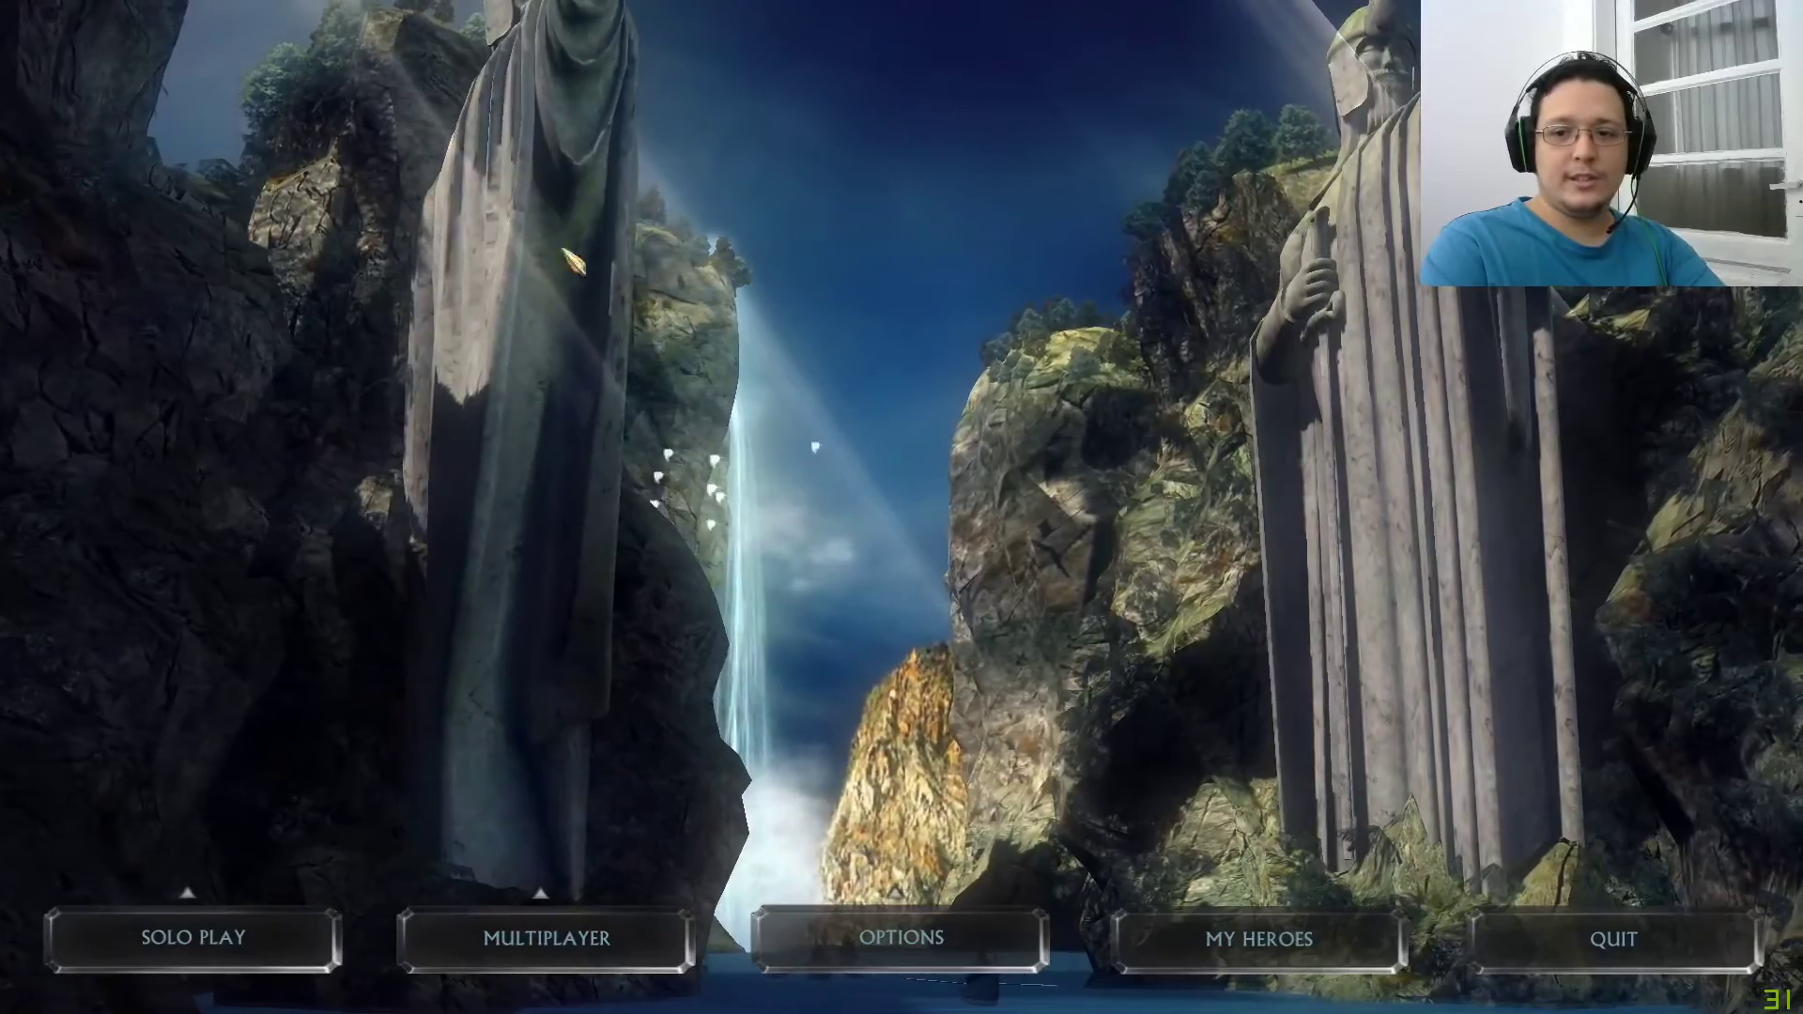
{"action": "mouse_move", "coordinate": [475, 944]}
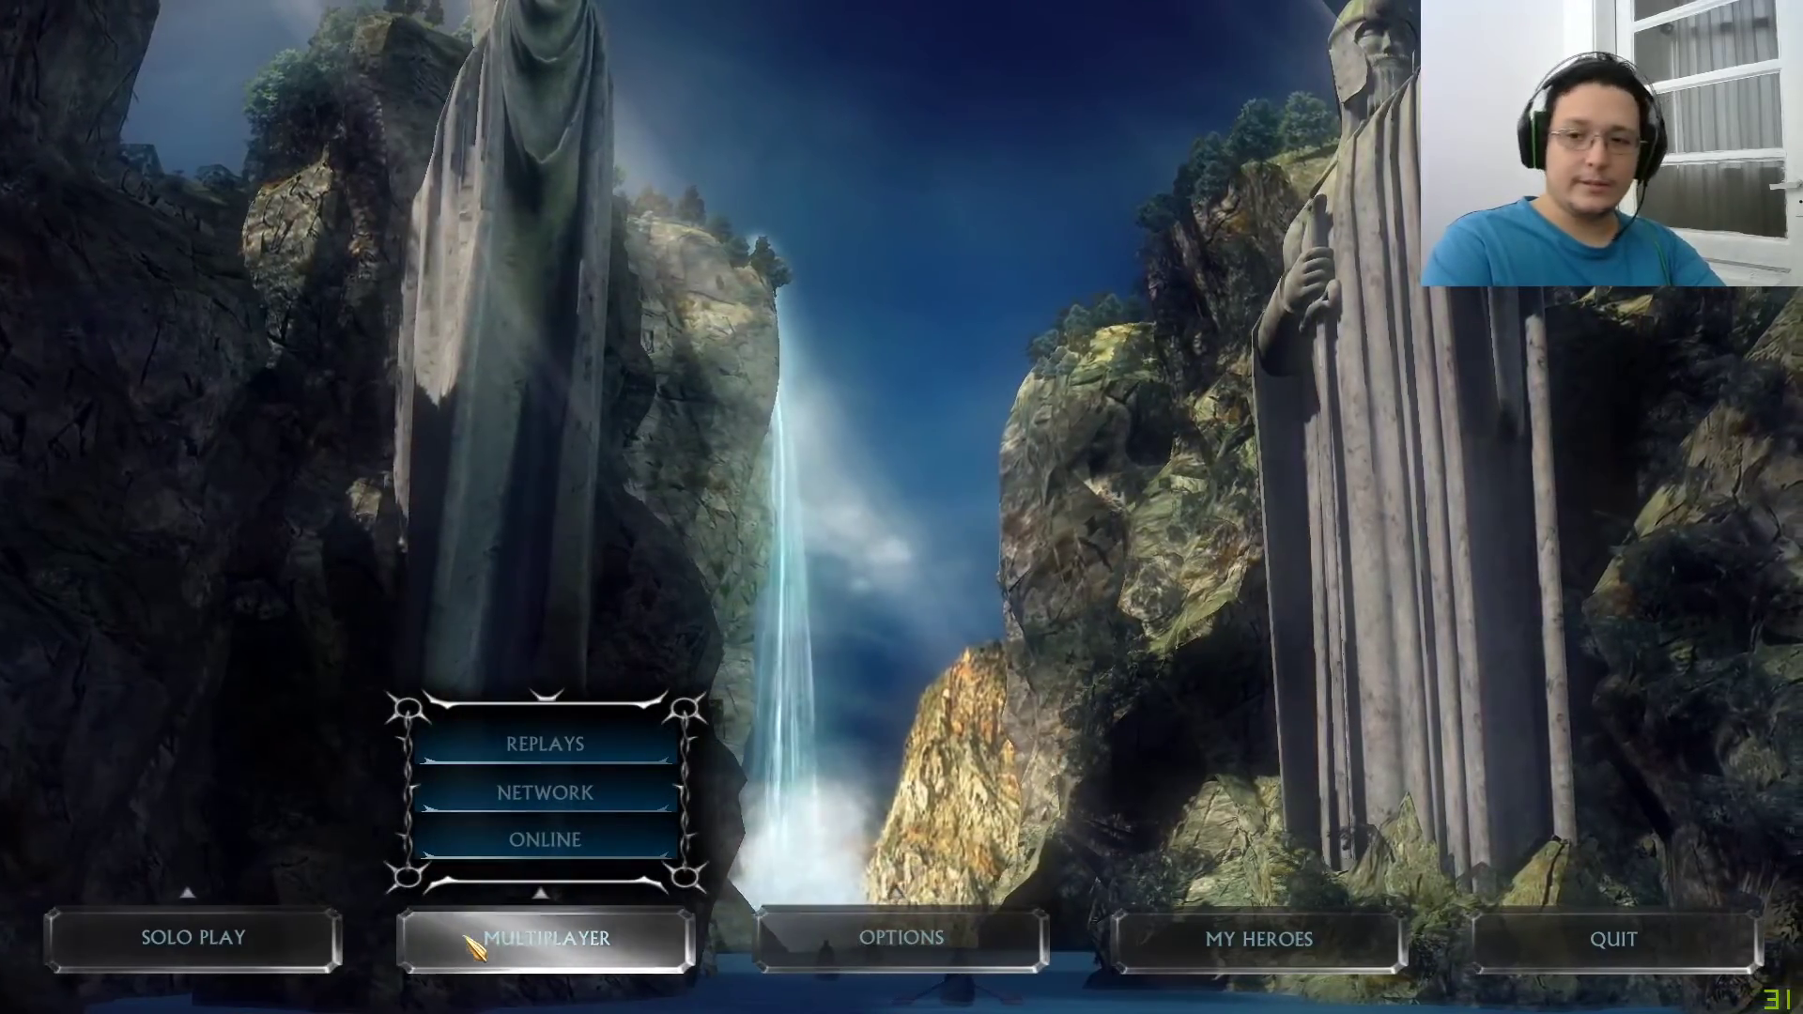
- Set up a skirmish on Arnor, keeping Gondor as the player's army
{"action": "mouse_move", "coordinate": [193, 934]}
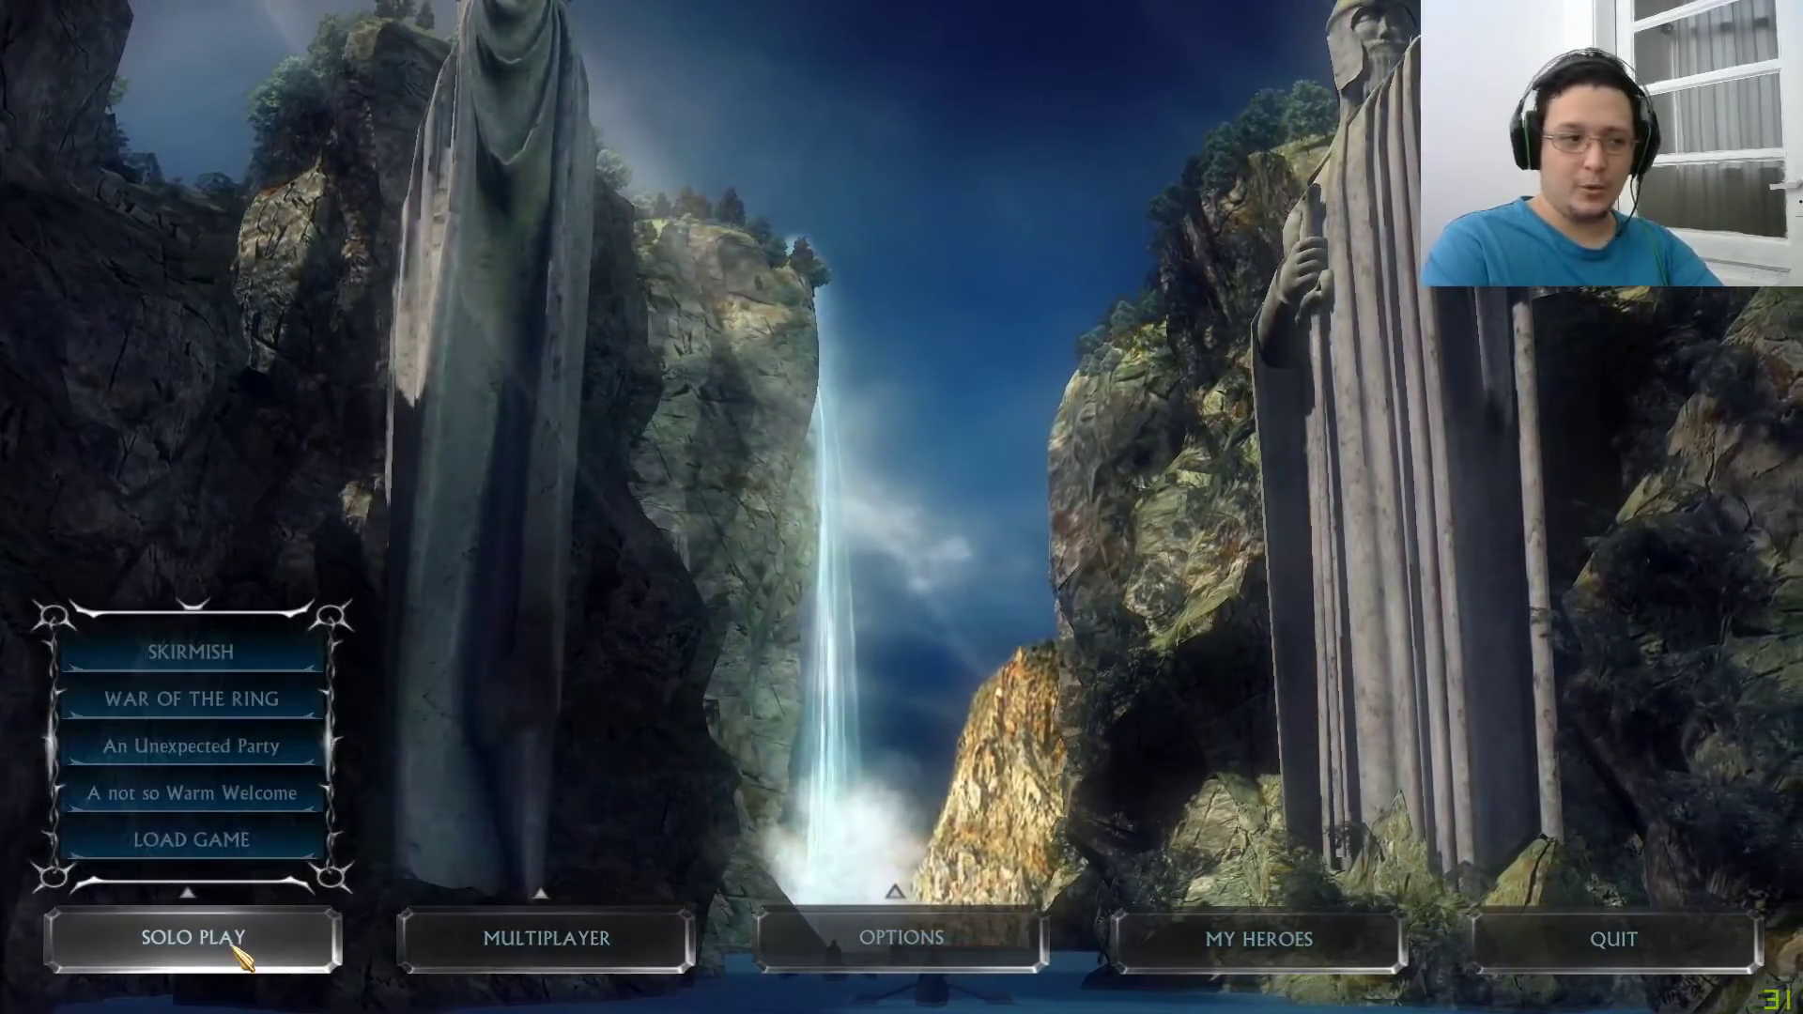
{"action": "left_click", "coordinate": [222, 650]}
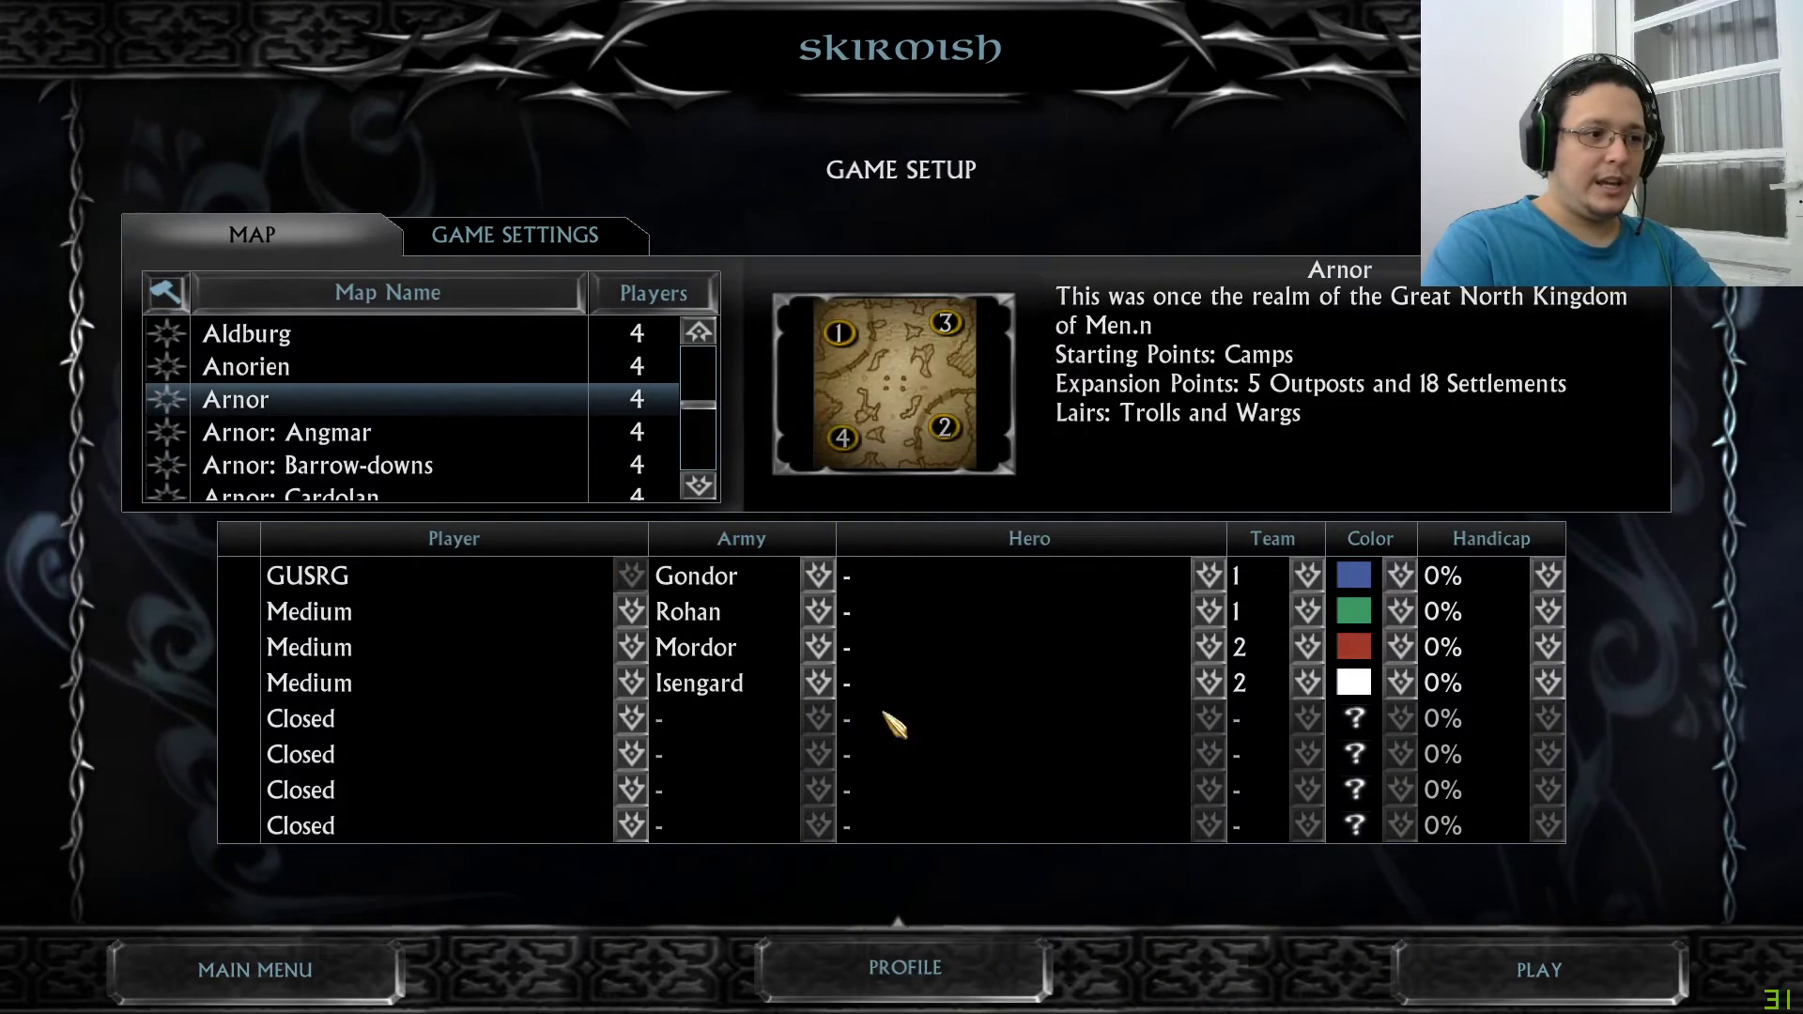
{"action": "left_click", "coordinate": [818, 576]}
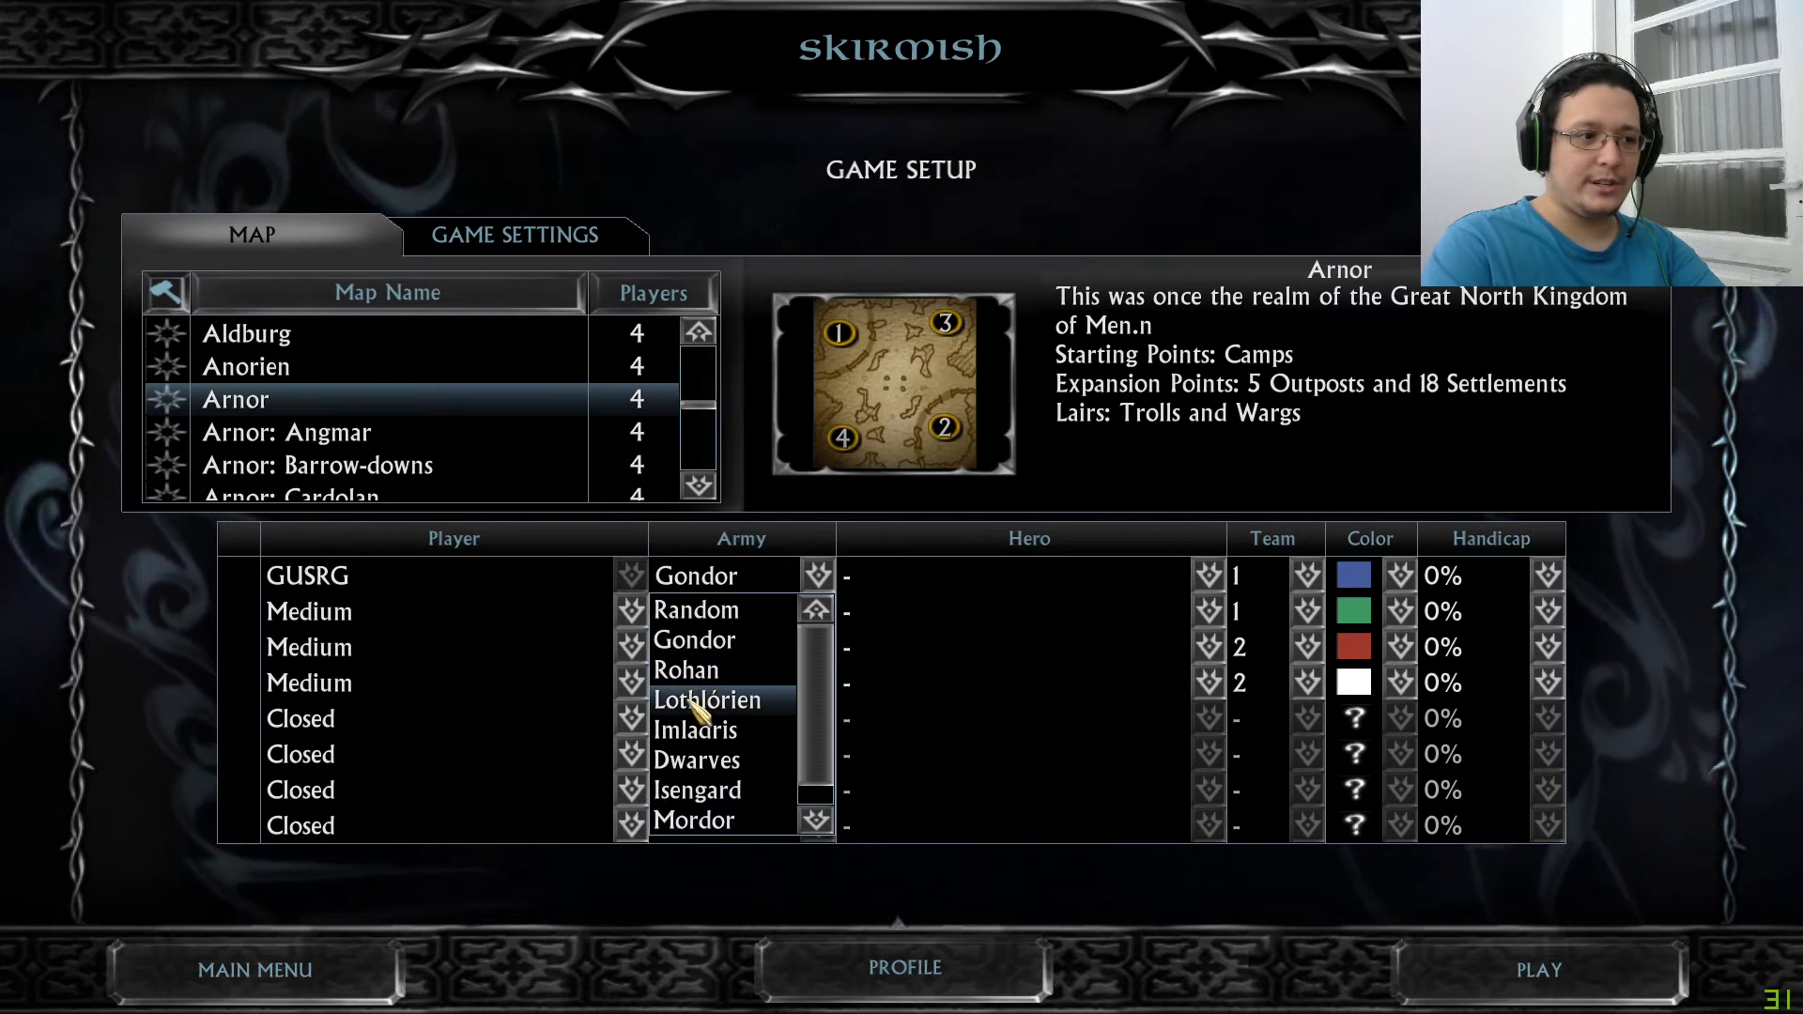
{"action": "left_click", "coordinate": [1139, 894]}
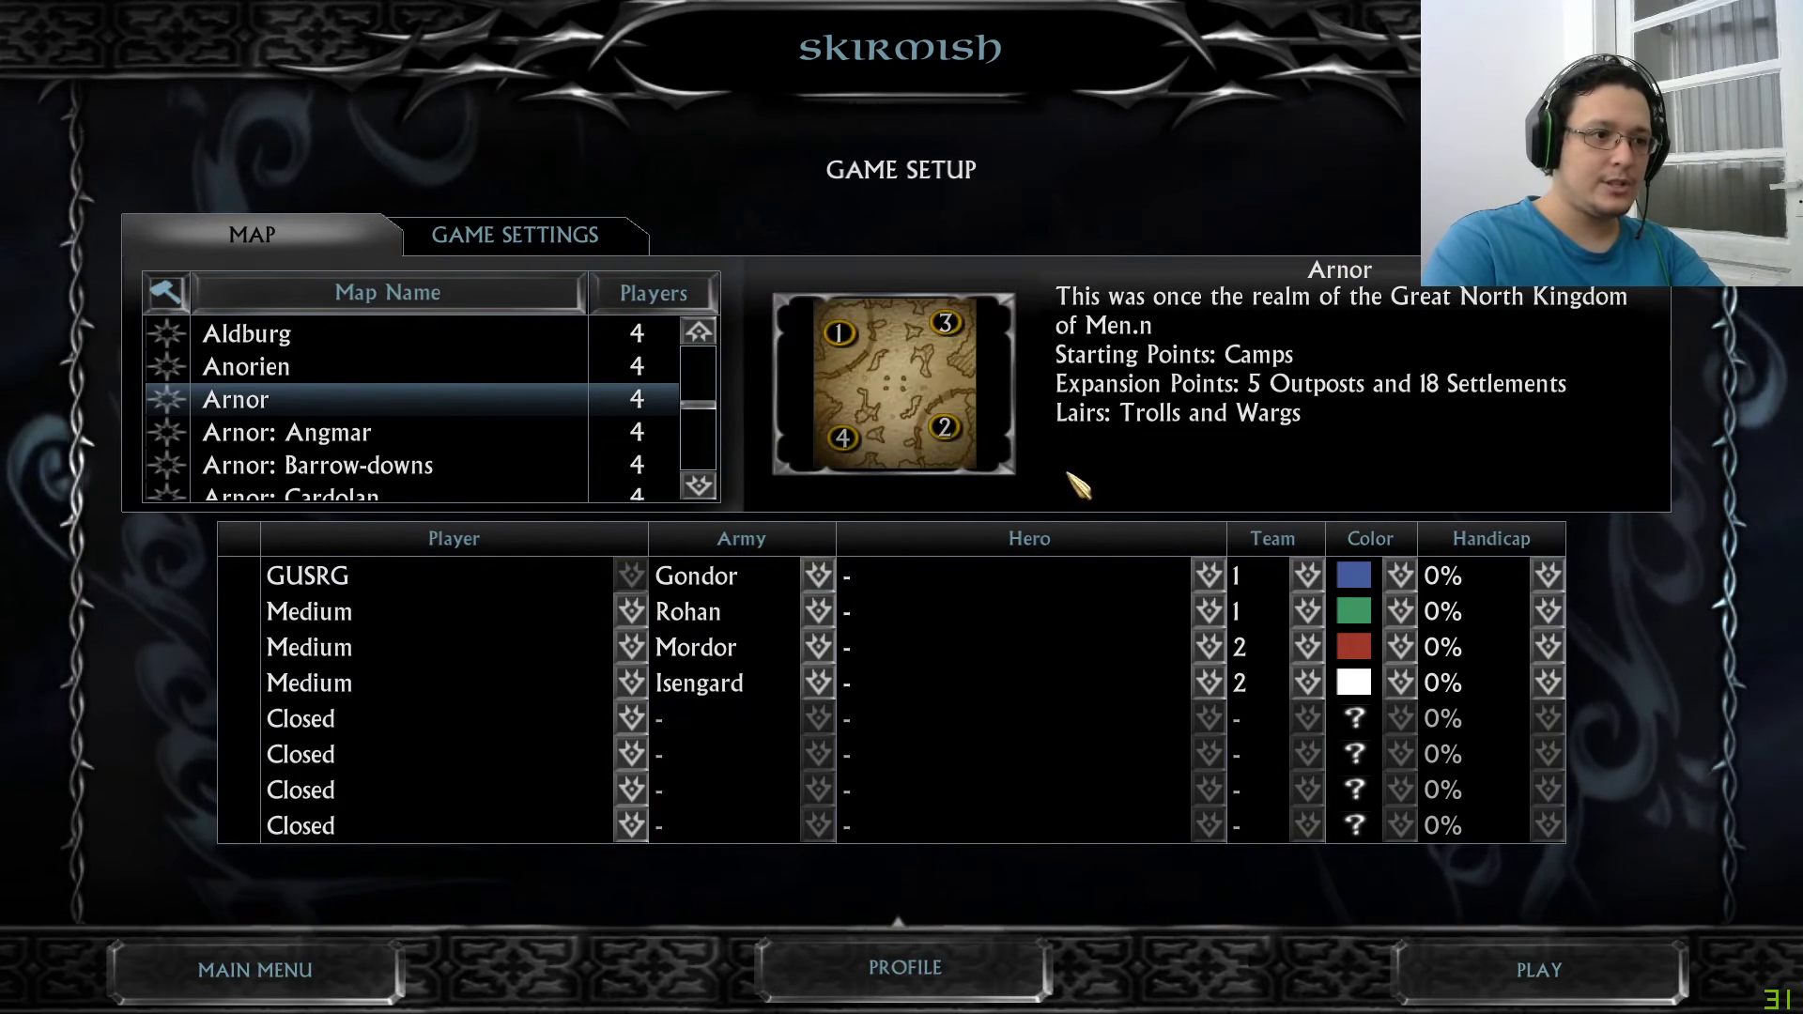
- Start the Arnor skirmish, select all units with Q and send the cavalry to a map spot
{"action": "left_click", "coordinate": [1545, 994]}
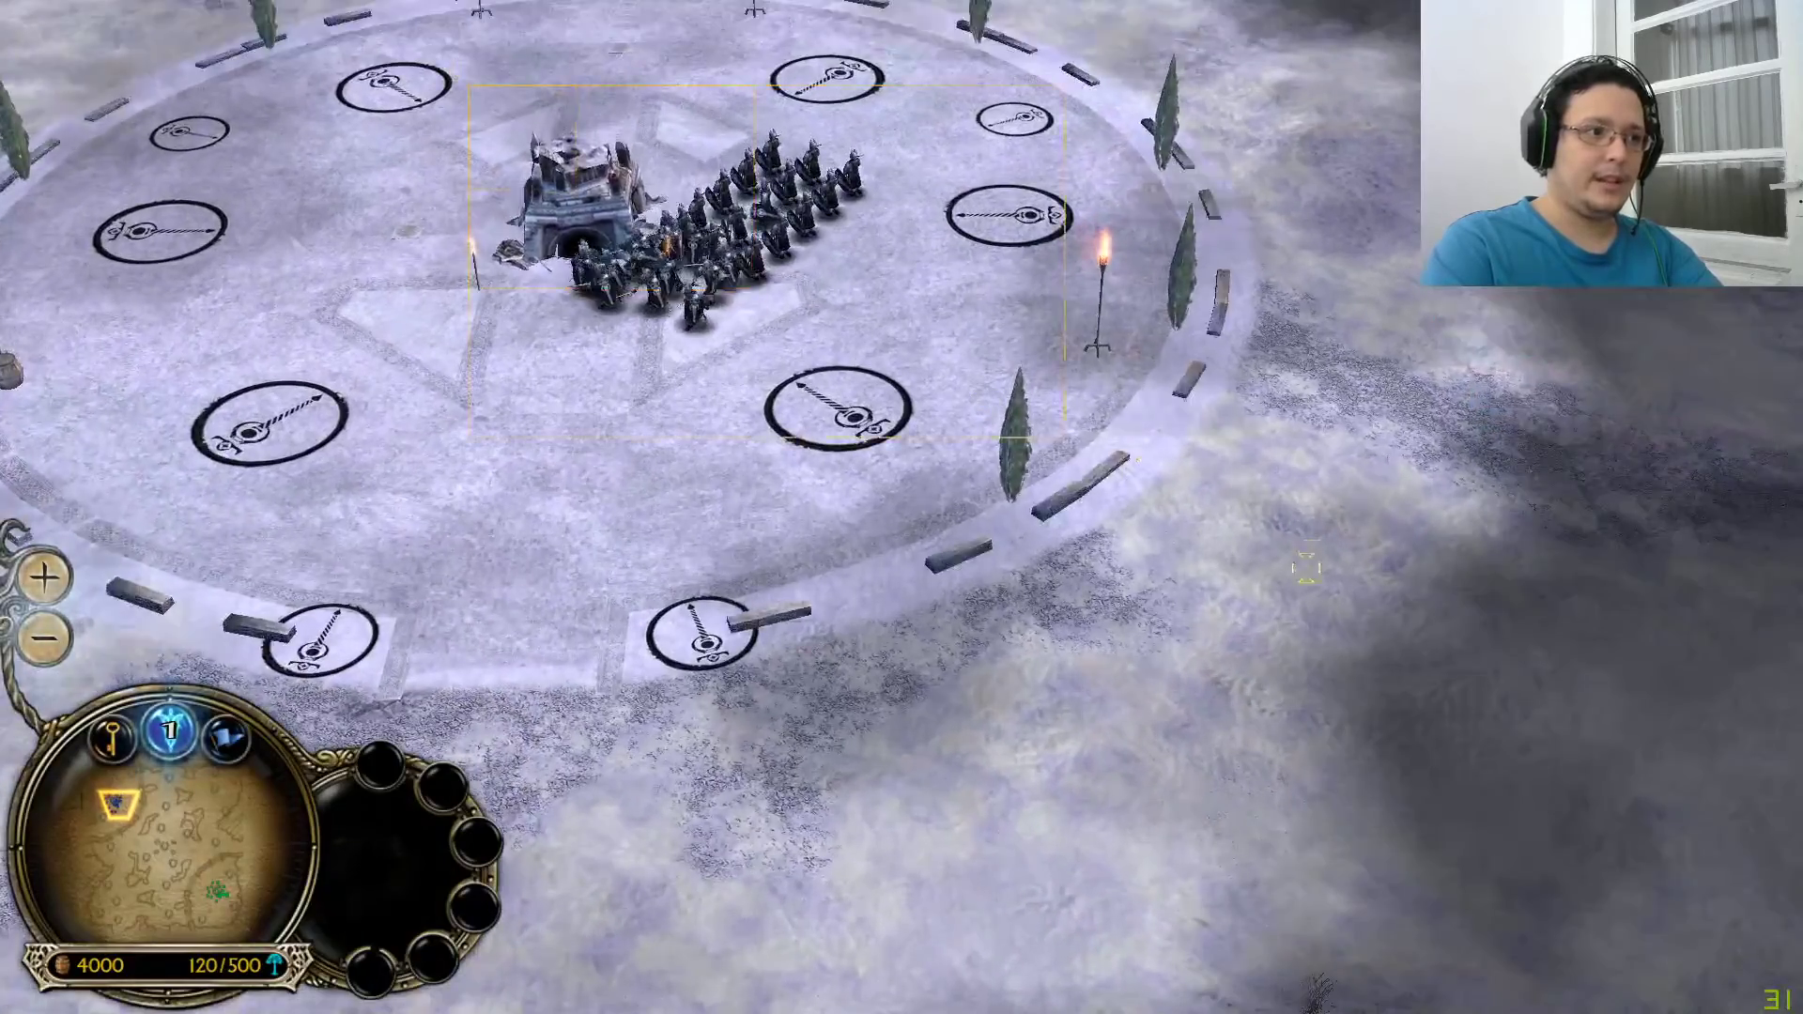
{"action": "key", "text": "q"}
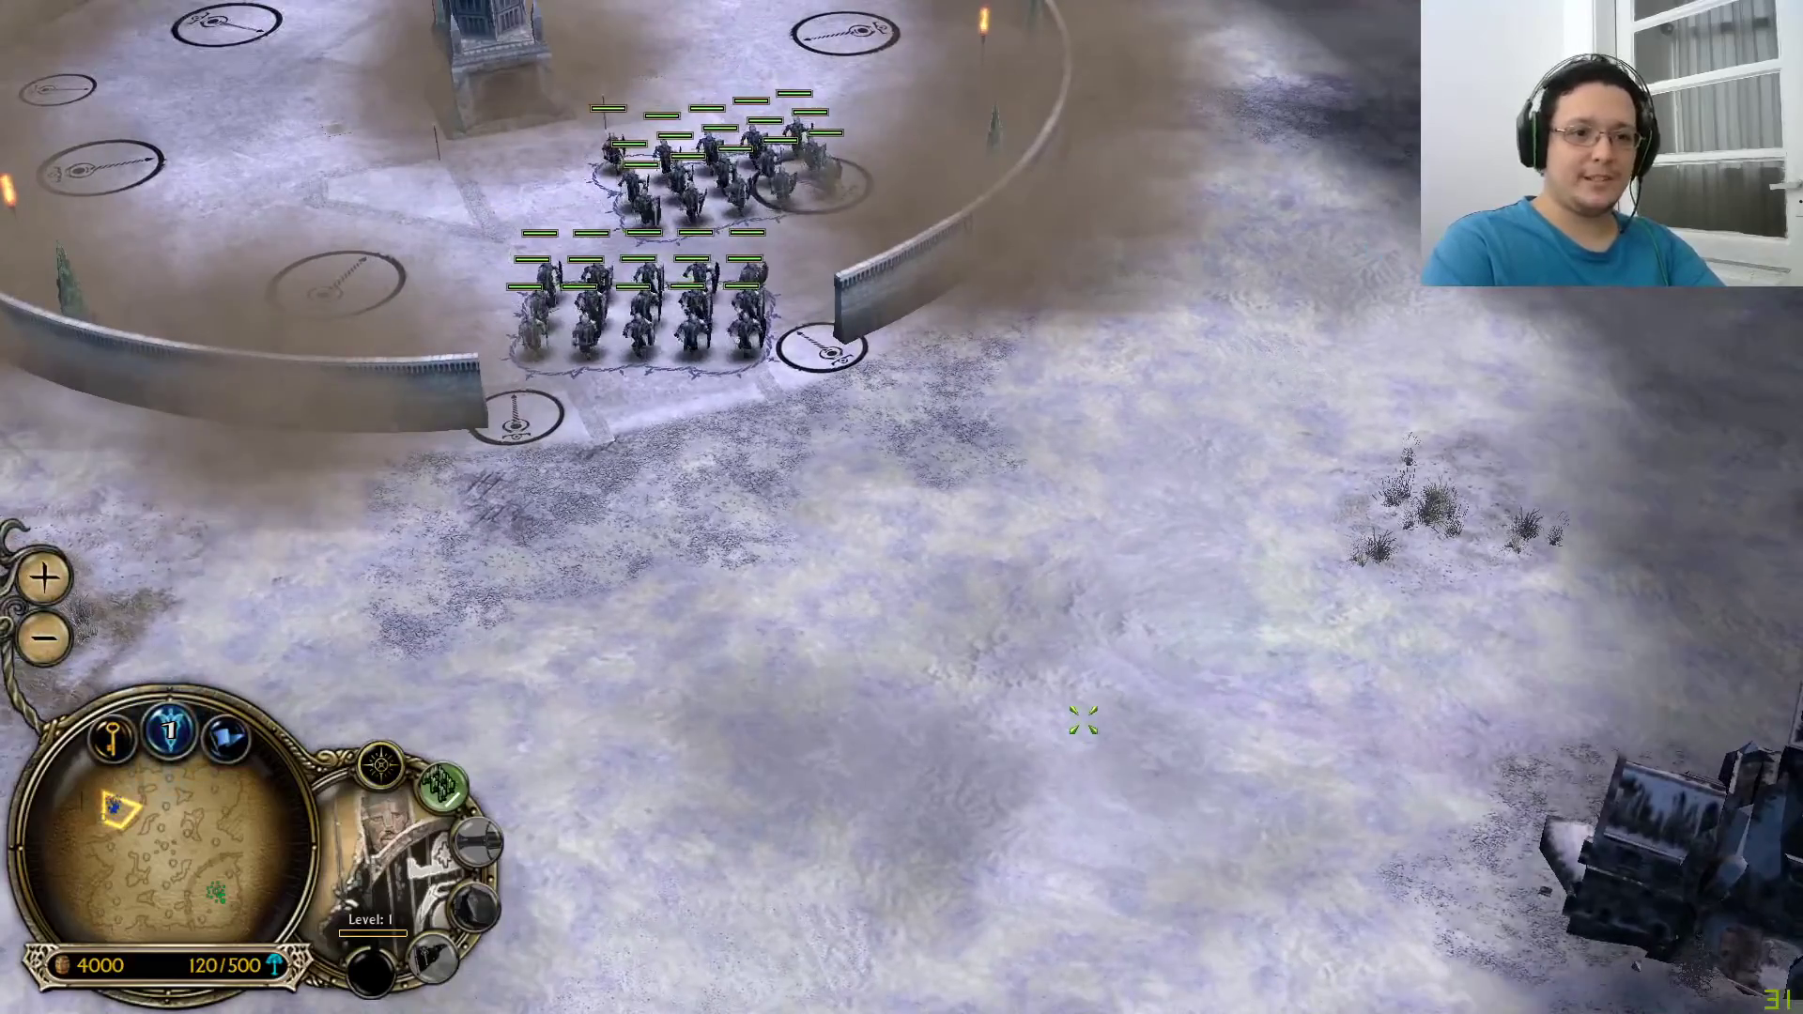
{"action": "right_click", "coordinate": [1289, 590]}
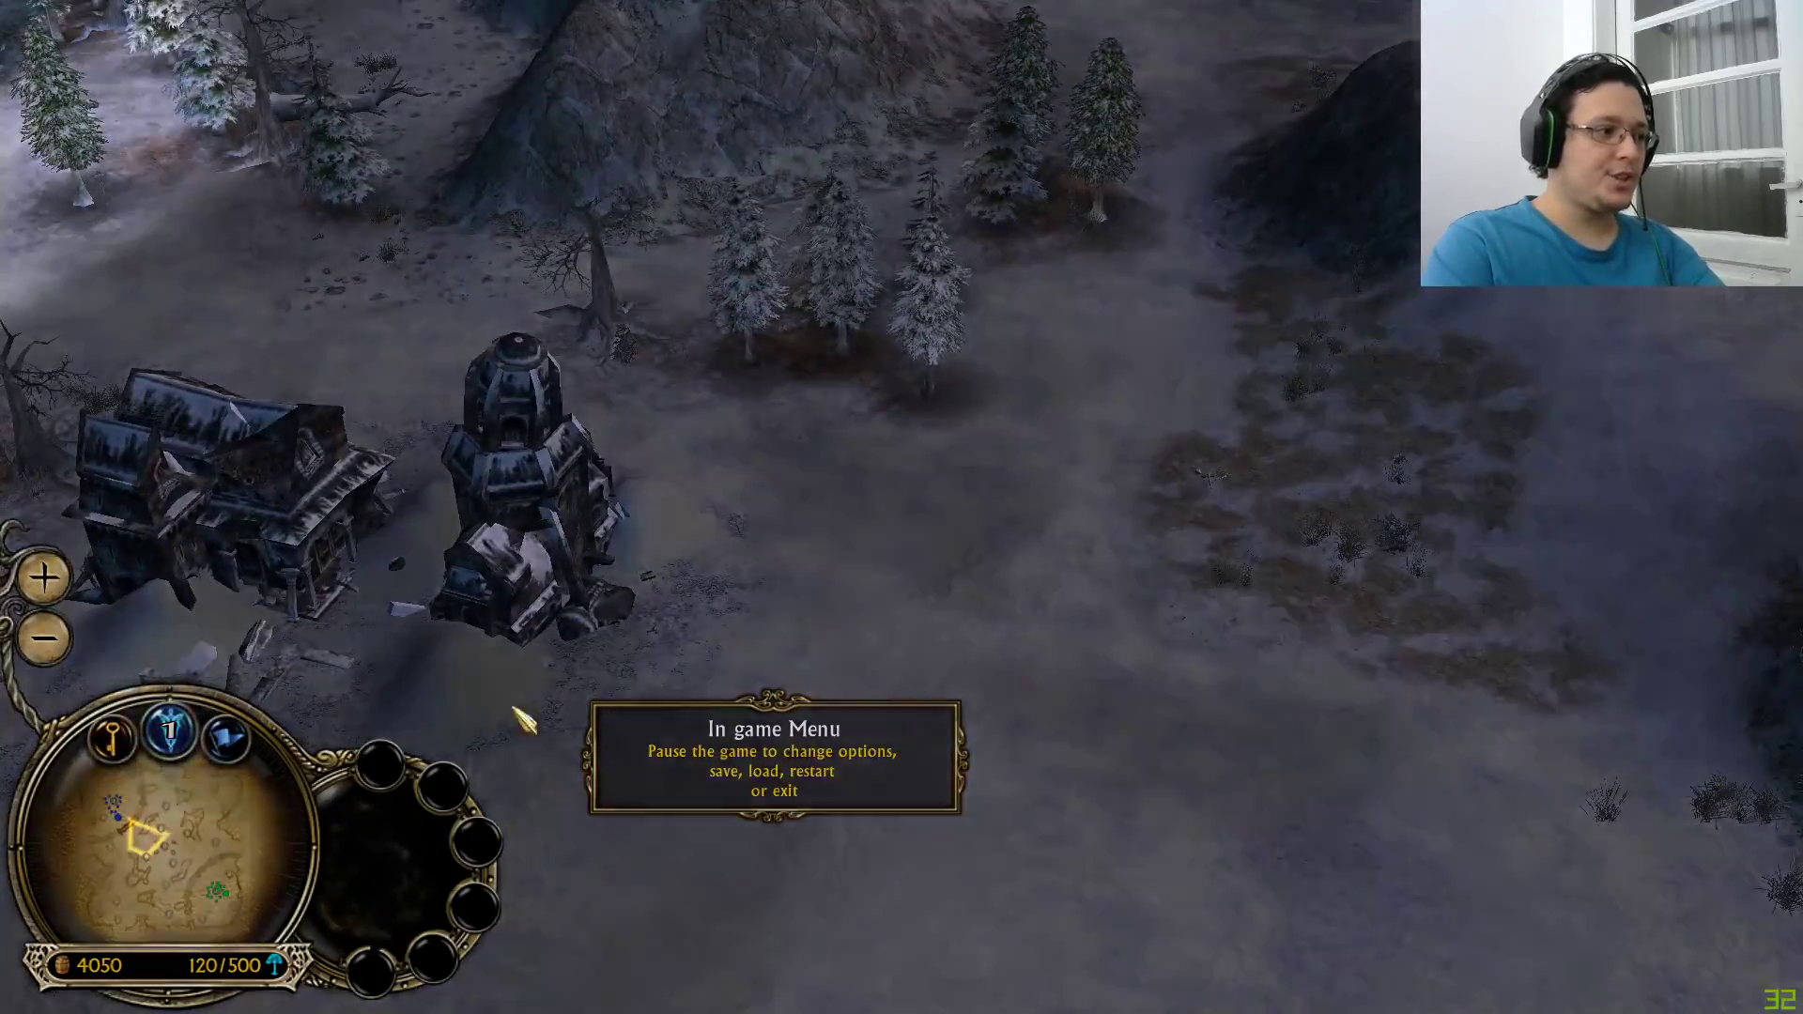
- Confirm EXIT, click through the SKIP, MORE and CONTINUE score screens, then MAIN MENU and QUIT
{"action": "left_click", "coordinate": [518, 713]}
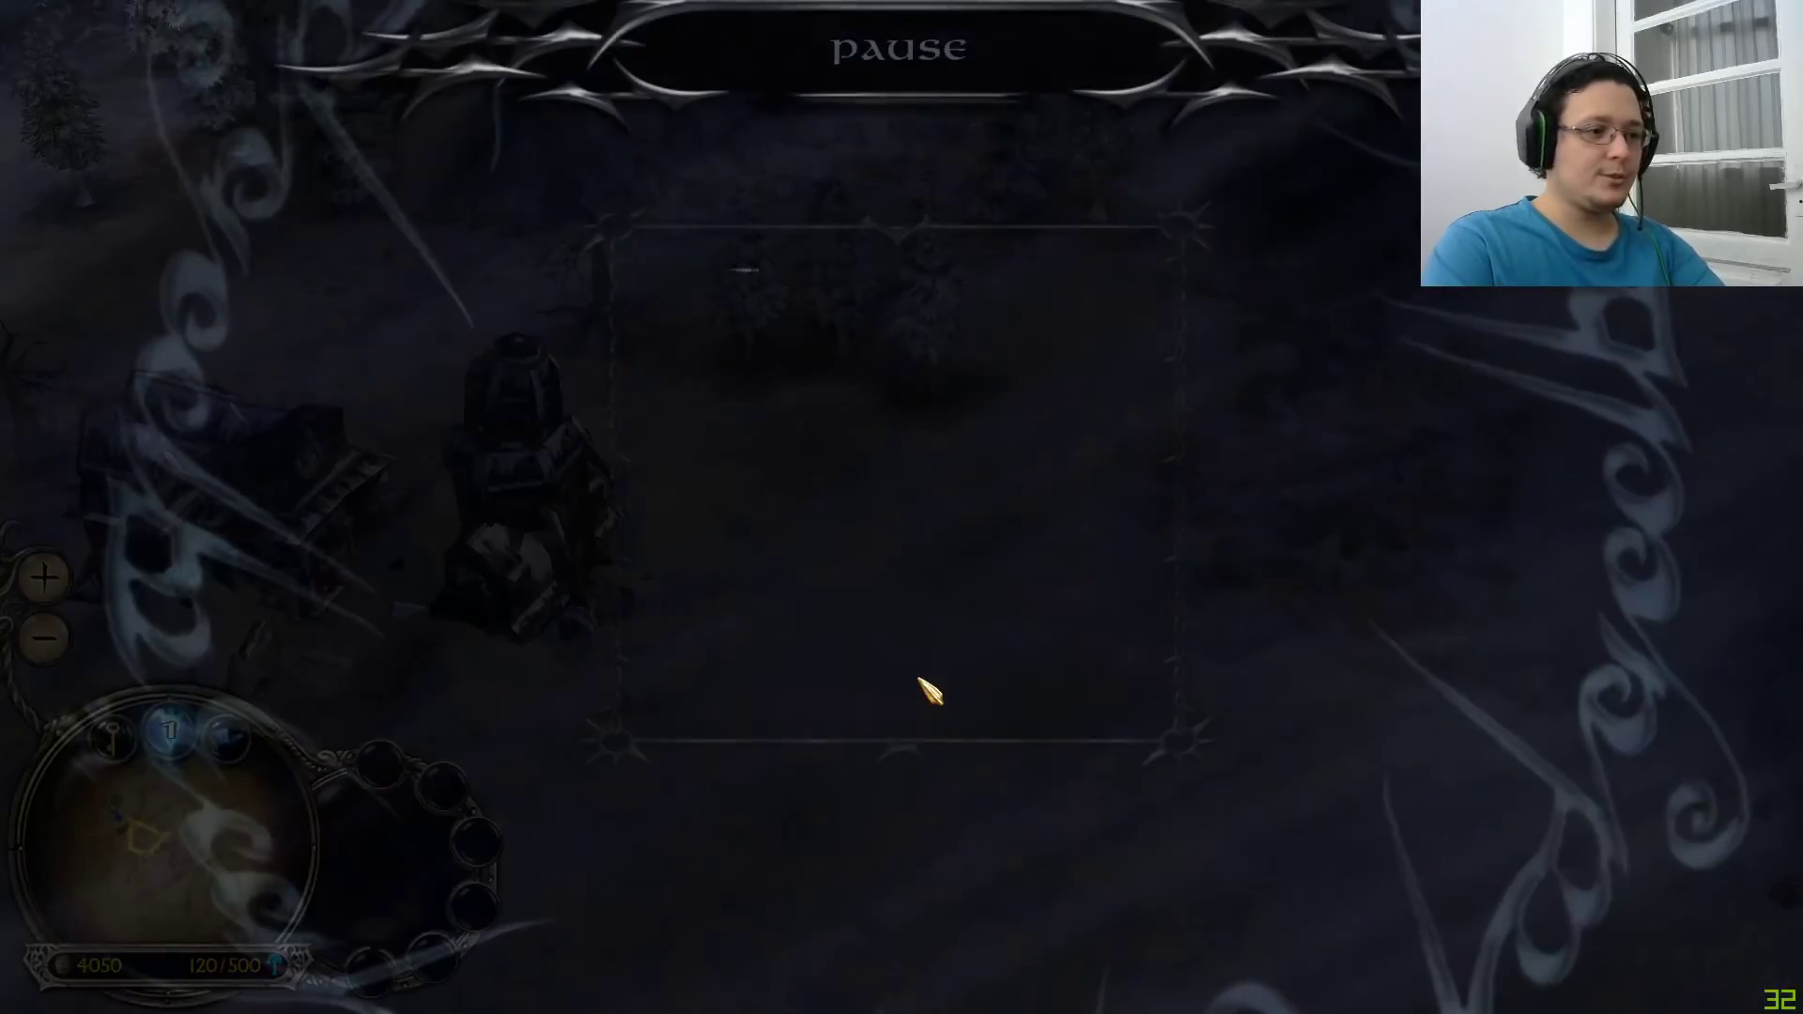
{"action": "left_click", "coordinate": [936, 601]}
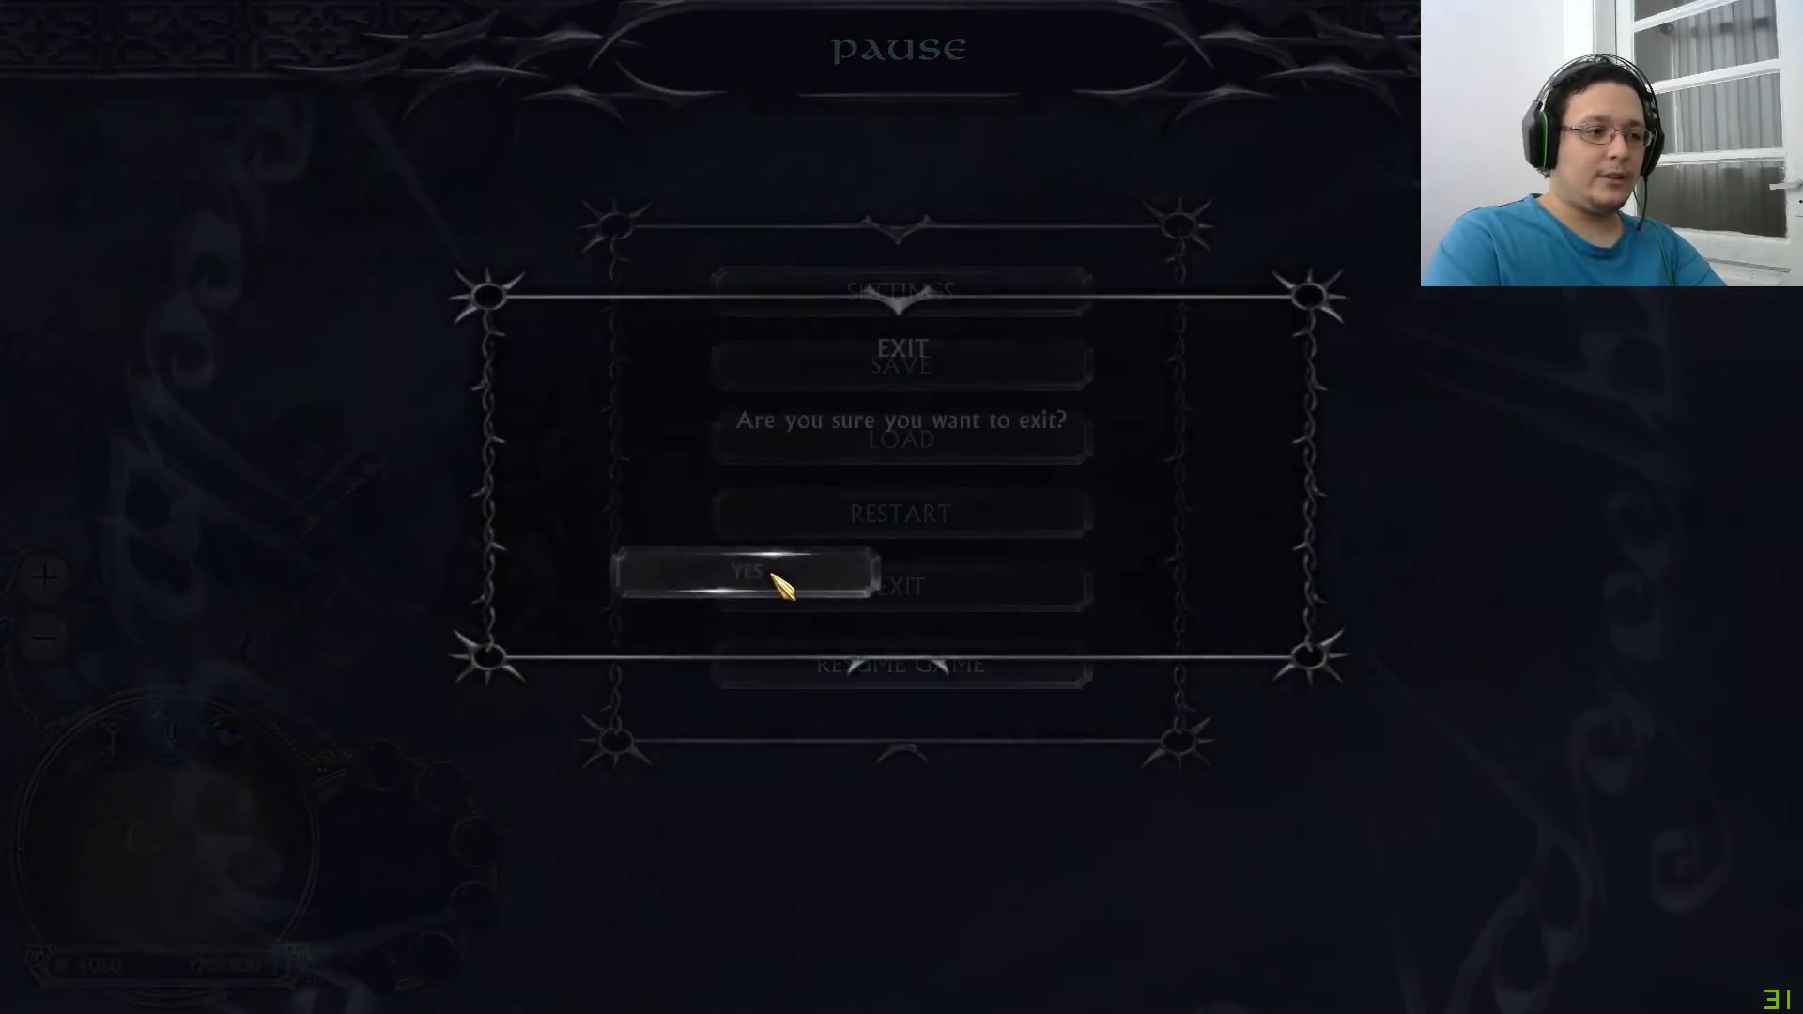
{"action": "left_click", "coordinate": [801, 577]}
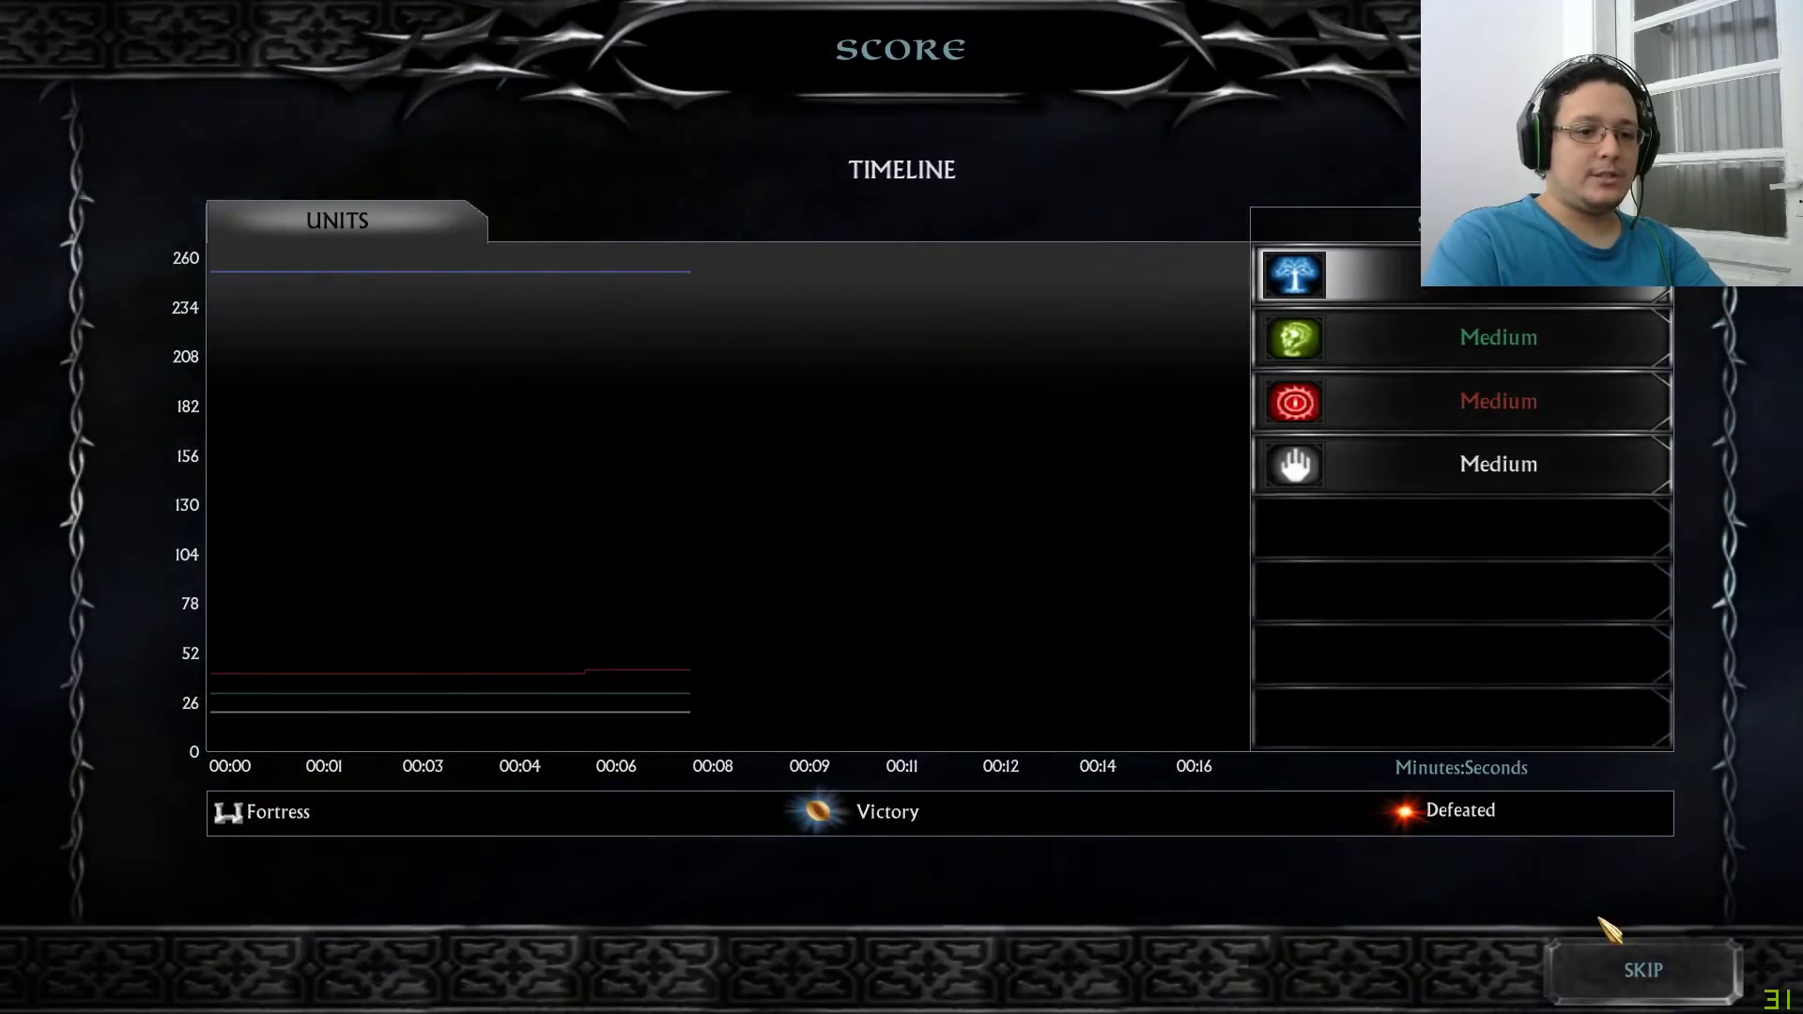
{"action": "left_click", "coordinate": [1639, 971]}
{"action": "left_click", "coordinate": [1639, 970]}
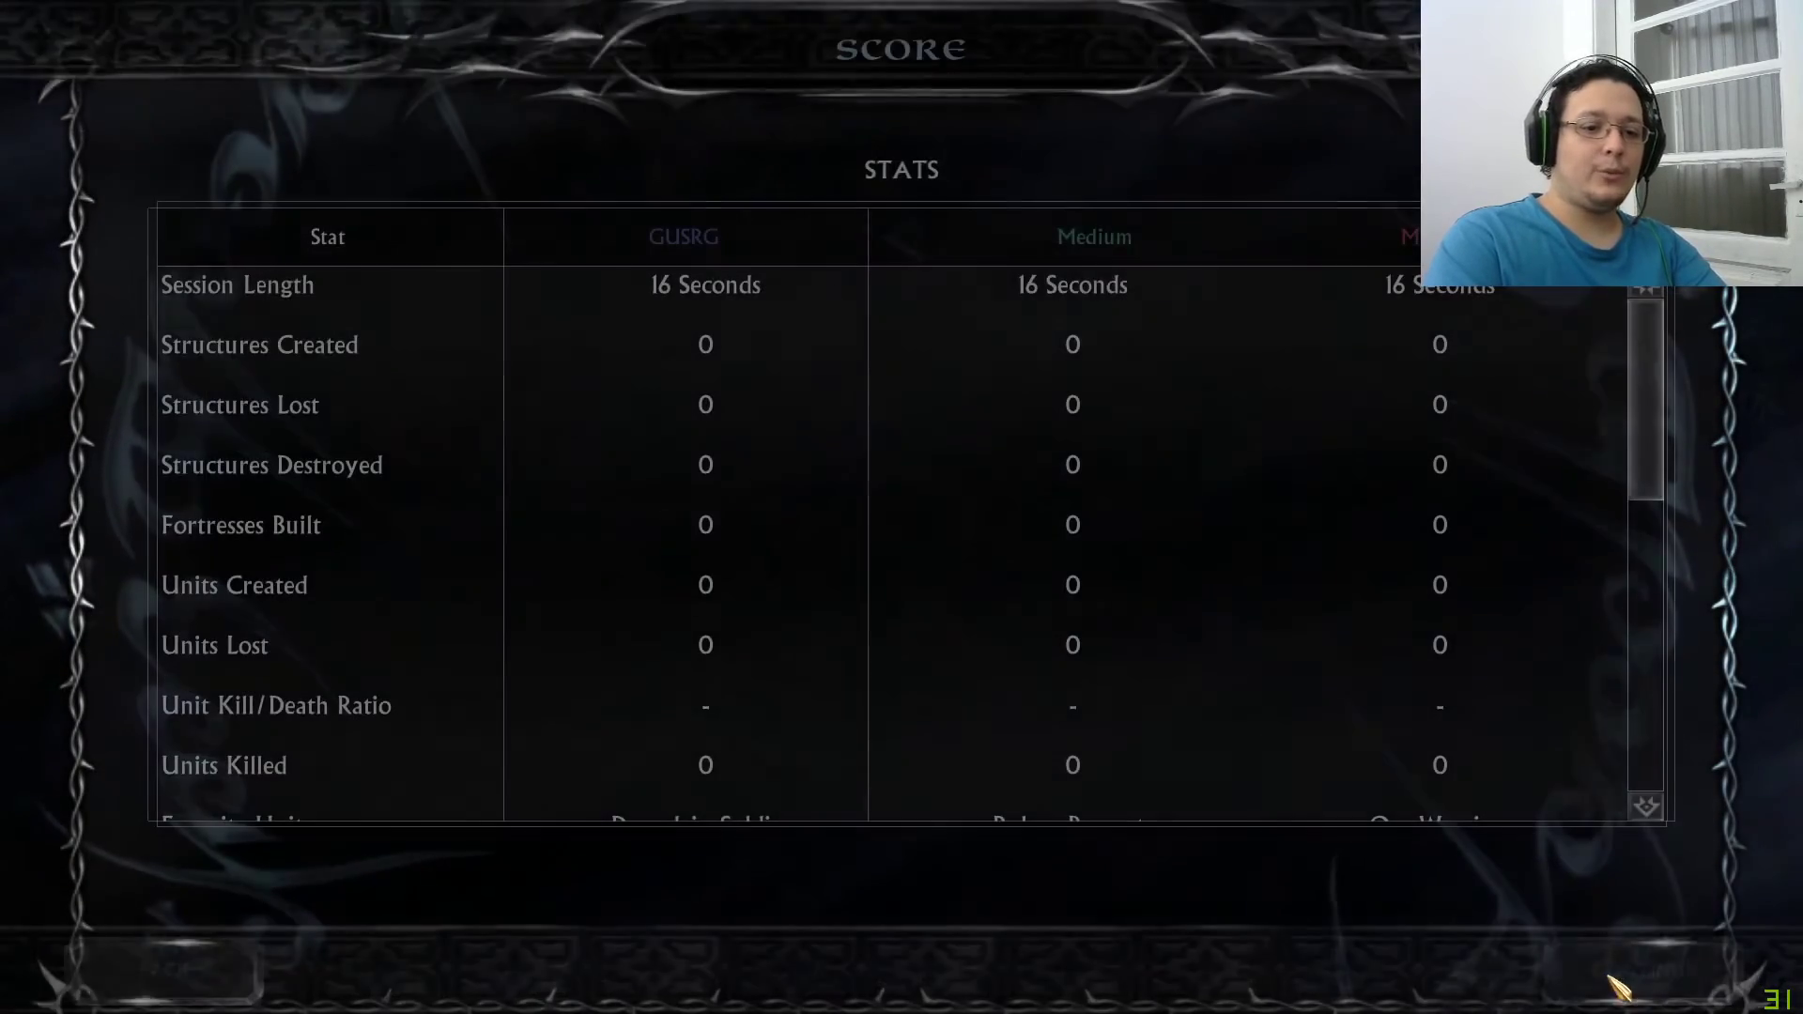
{"action": "left_click", "coordinate": [1639, 970]}
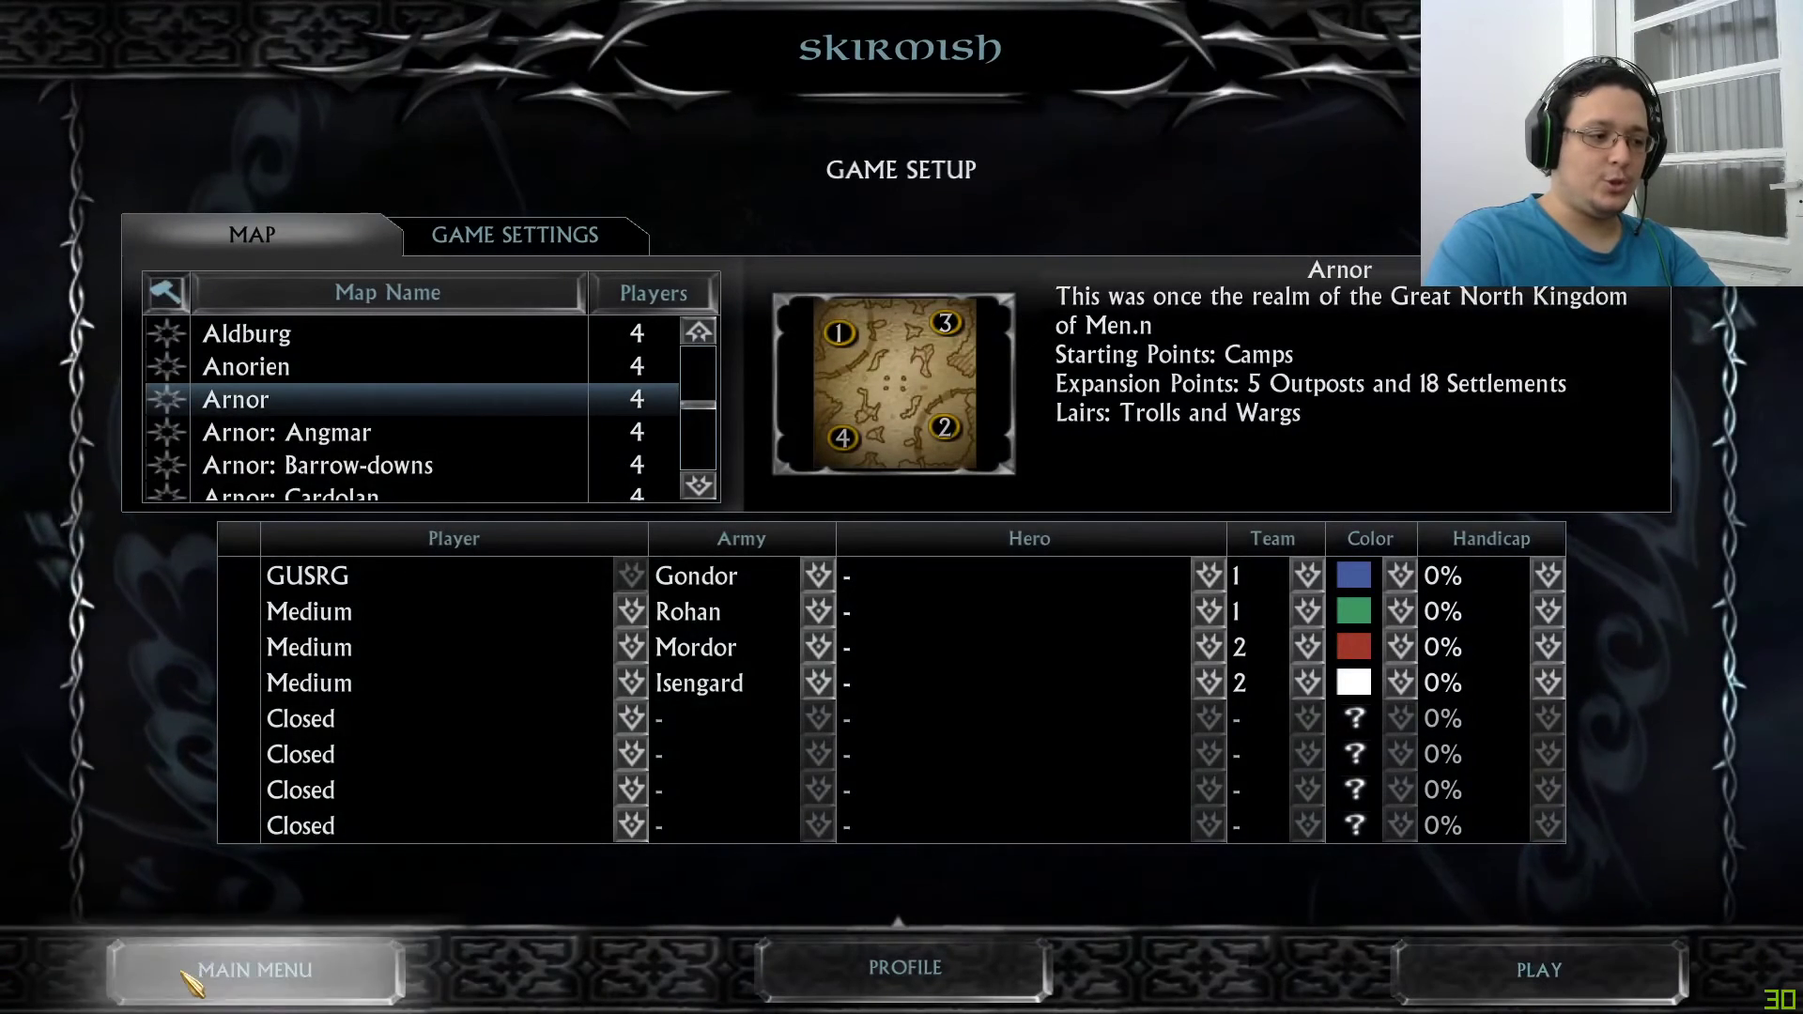
{"action": "left_click", "coordinate": [123, 973]}
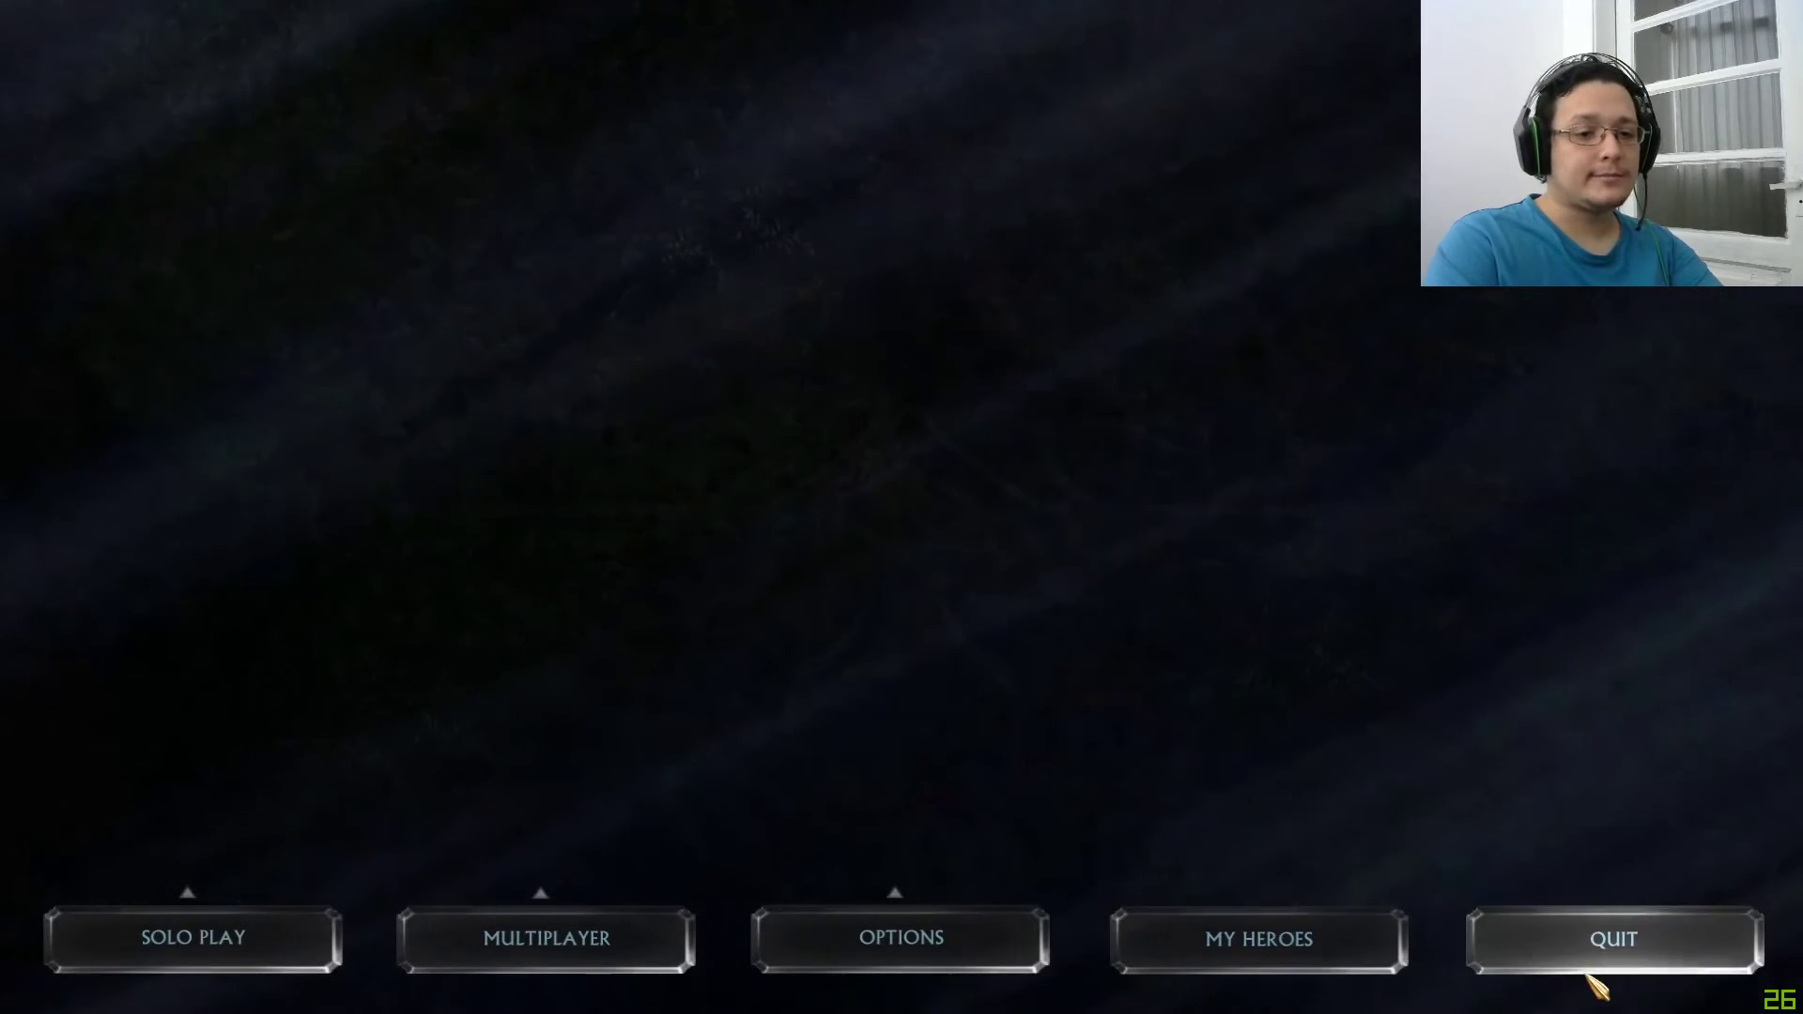
{"action": "left_click", "coordinate": [1596, 970]}
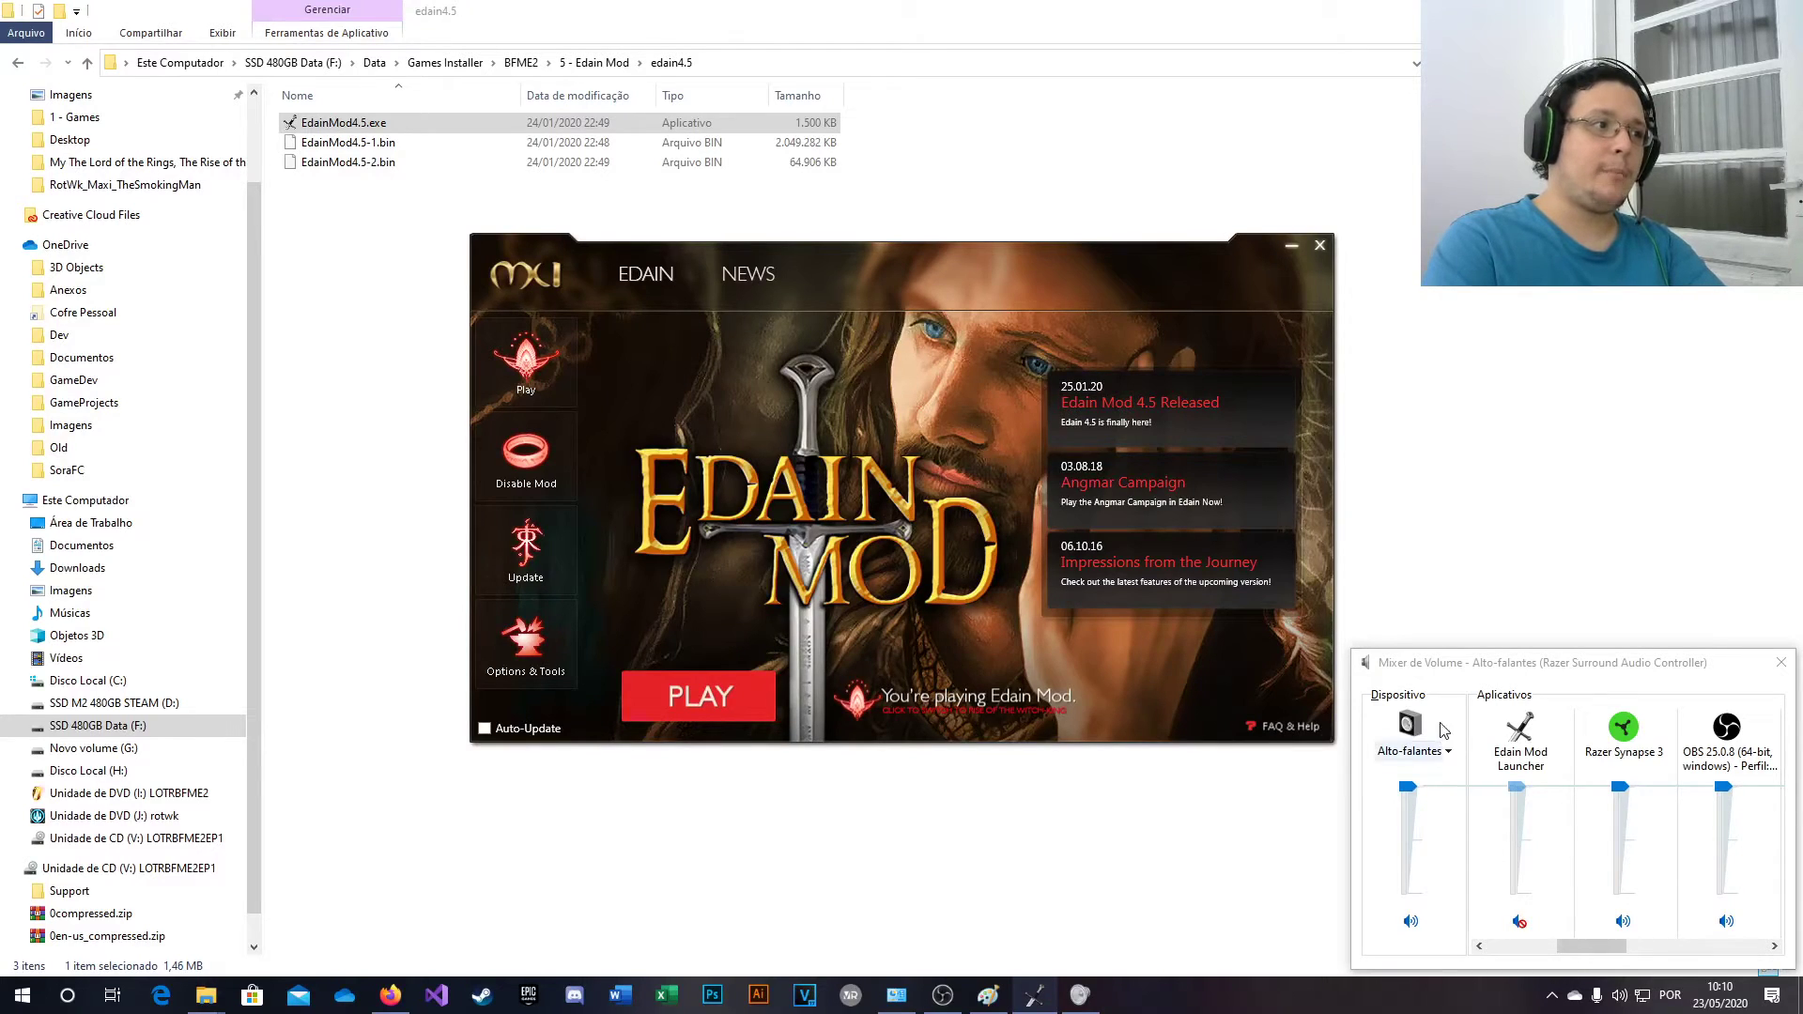
- Close the Edain launcher and go back up to the BFME2 installer folder in Explorer
{"action": "left_click", "coordinate": [1320, 245]}
{"action": "left_click", "coordinate": [1033, 216]}
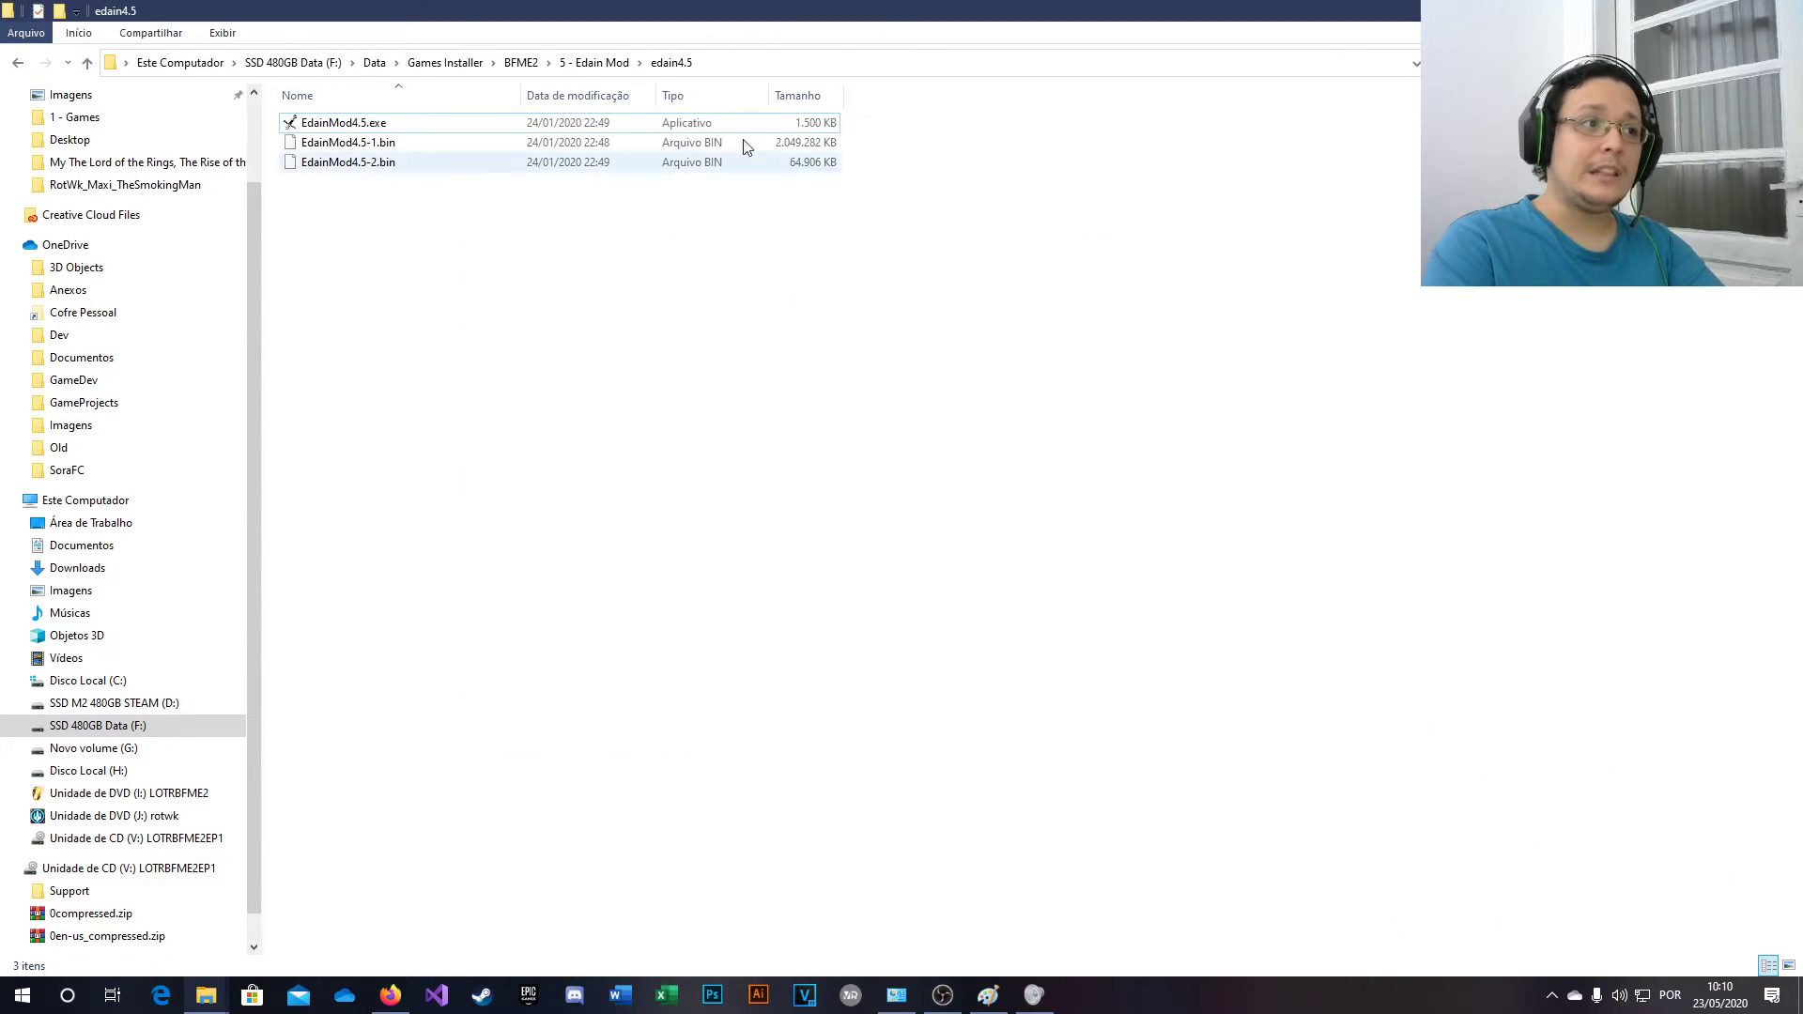
{"action": "left_click", "coordinate": [574, 74]}
{"action": "left_click", "coordinate": [519, 62]}
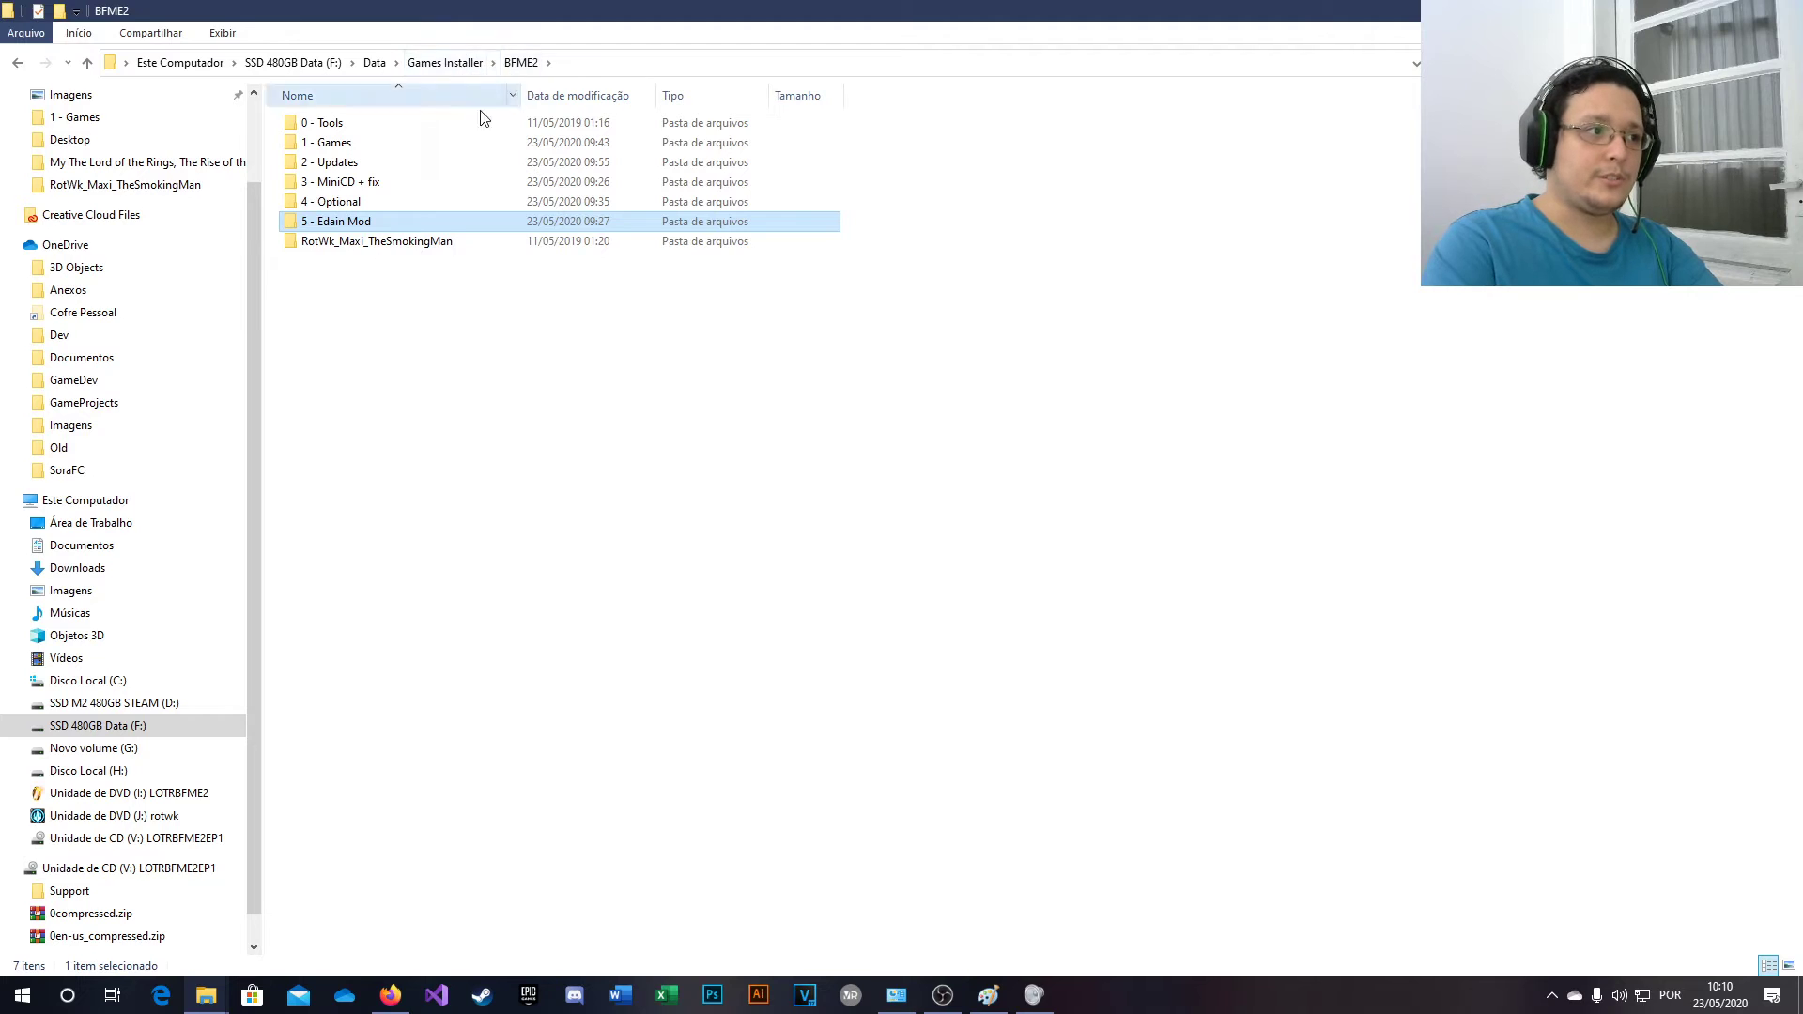
- Try selecting folder ranges from 0 - Tools through 5 - Edain Mod, then clear the selection
{"action": "left_click", "coordinate": [393, 206]}
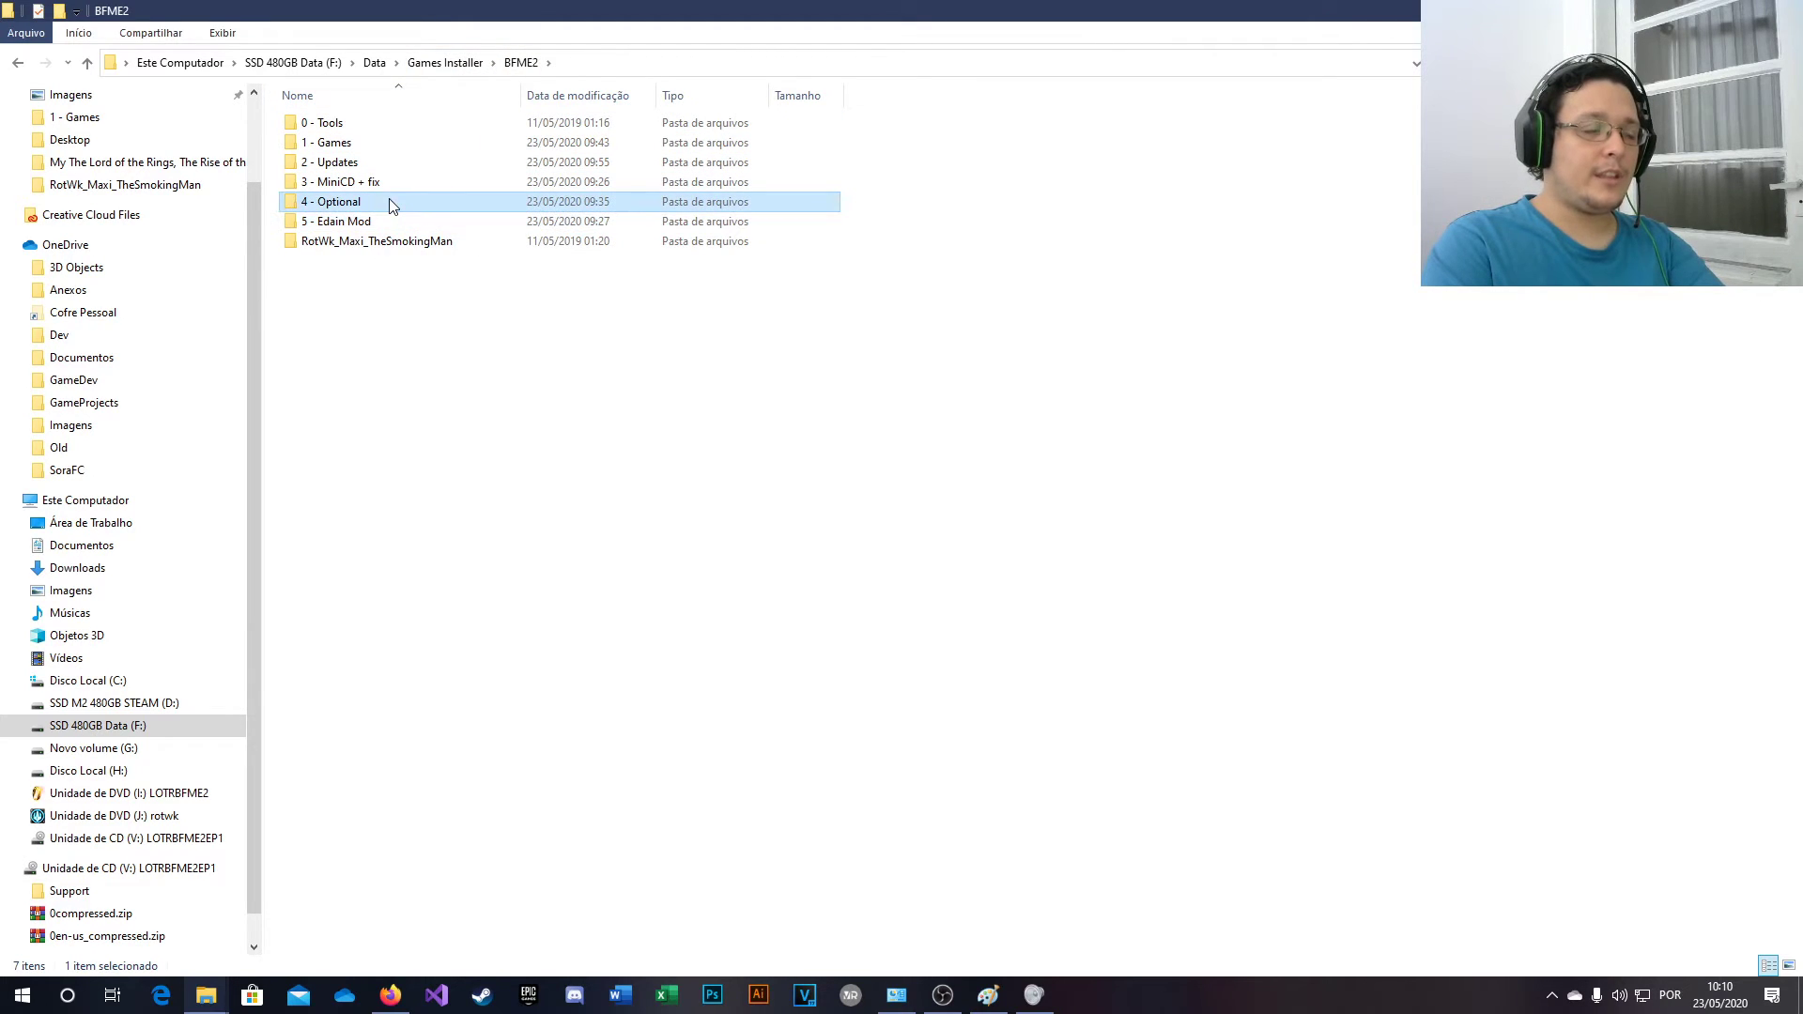
{"action": "left_click", "coordinate": [303, 129], "text": "shift"}
{"action": "left_click", "coordinate": [331, 222]}
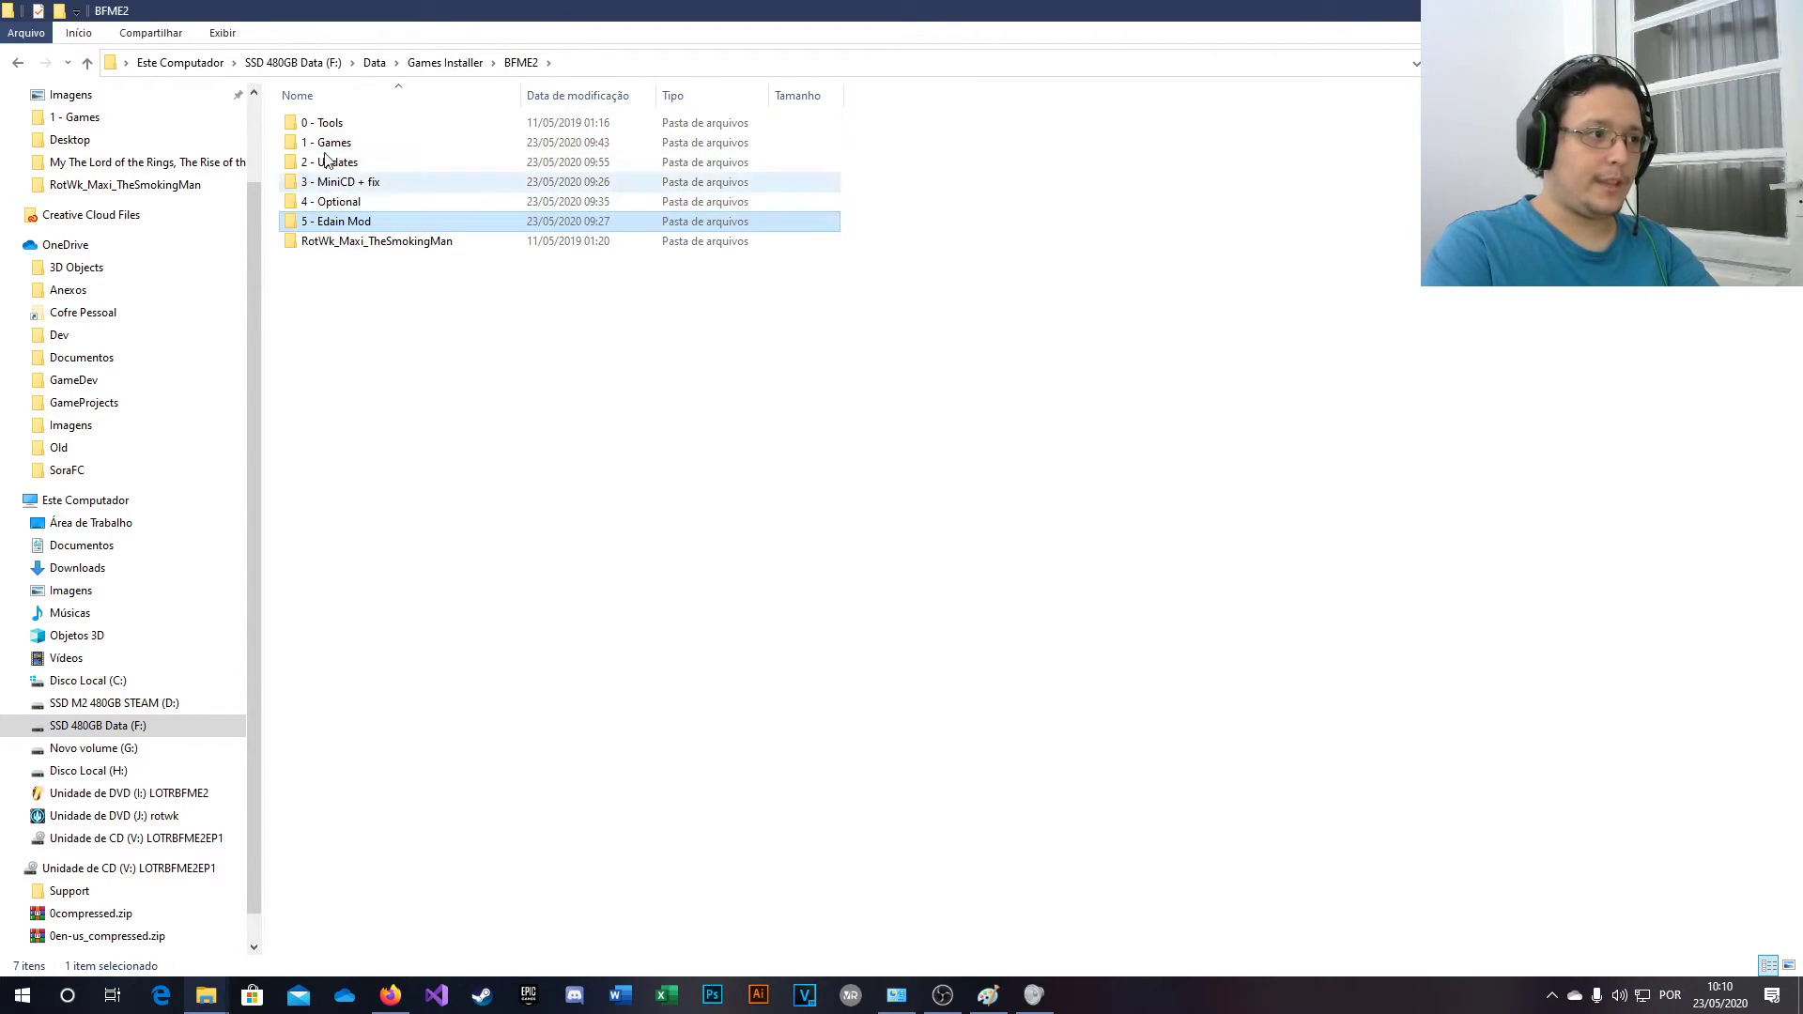
{"action": "left_click", "coordinate": [320, 124], "text": "shift"}
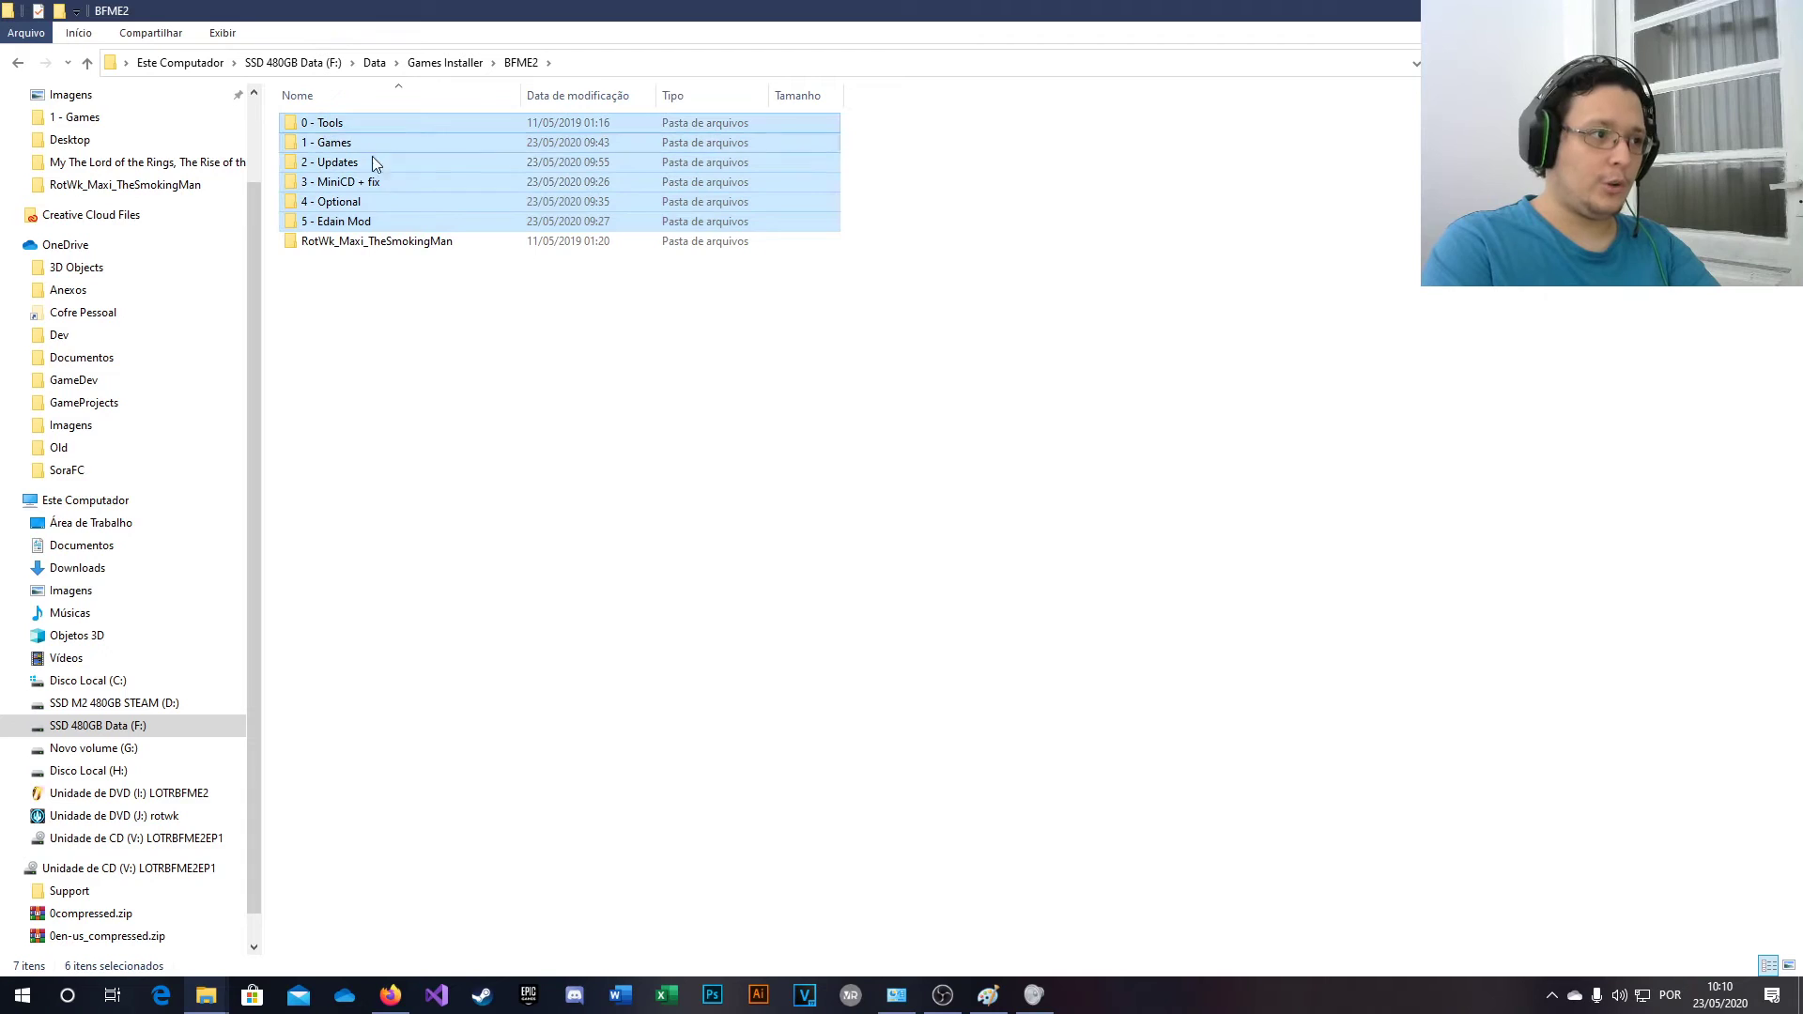
{"action": "left_click", "coordinate": [402, 246]}
{"action": "left_click", "coordinate": [464, 351]}
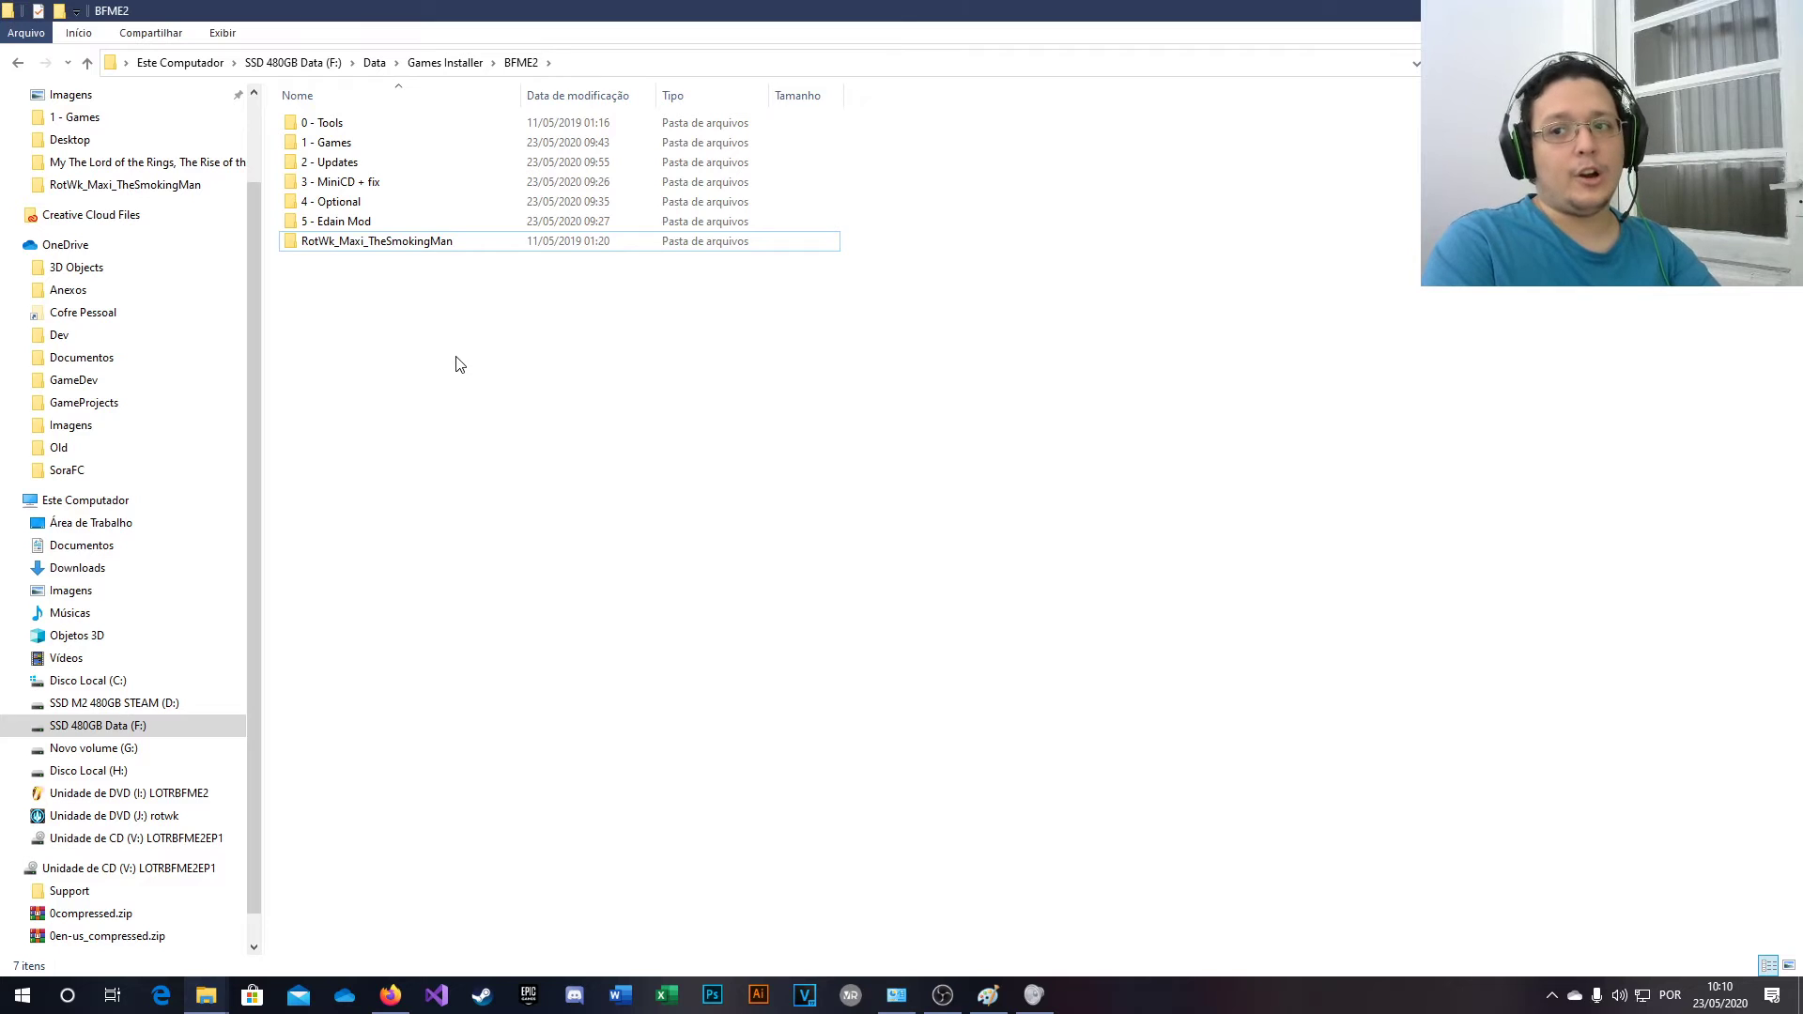
{"action": "left_click", "coordinate": [336, 203]}
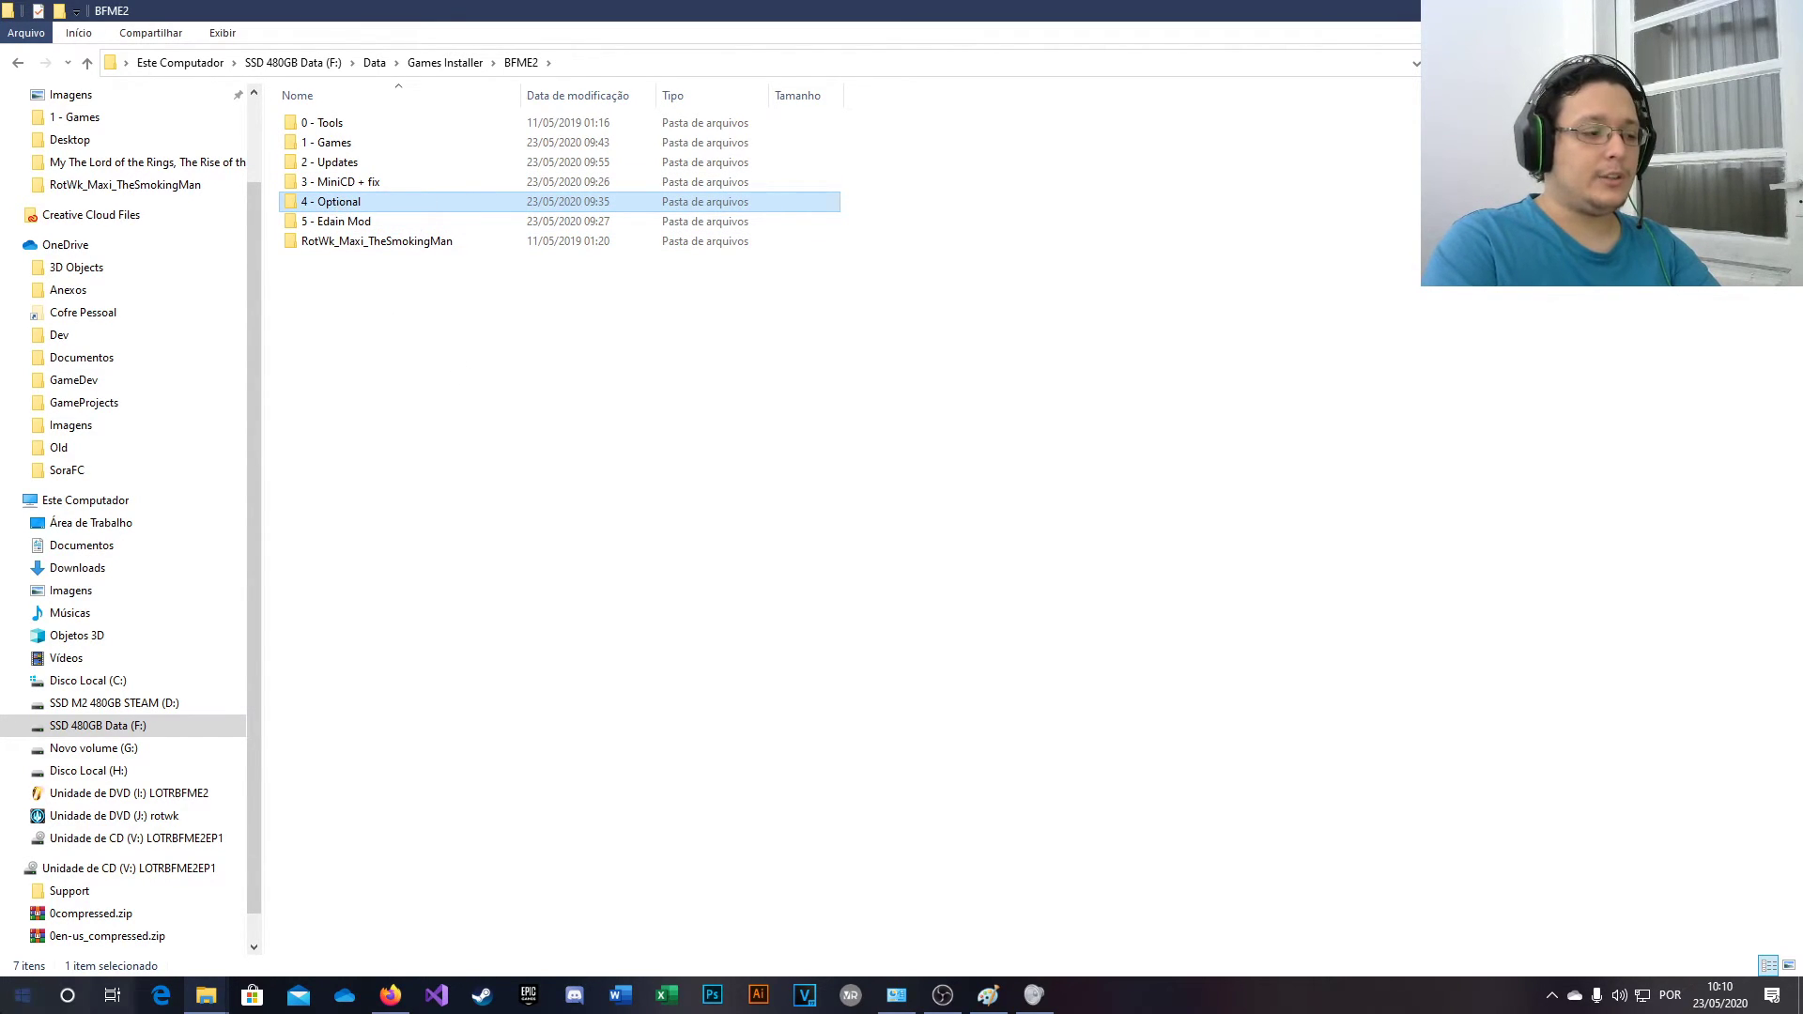
- Open the 4 - Optional folder to review it, then return to BFME2
{"action": "key", "text": "super"}
{"action": "key", "text": "super"}
{"action": "double_click", "coordinate": [322, 201]}
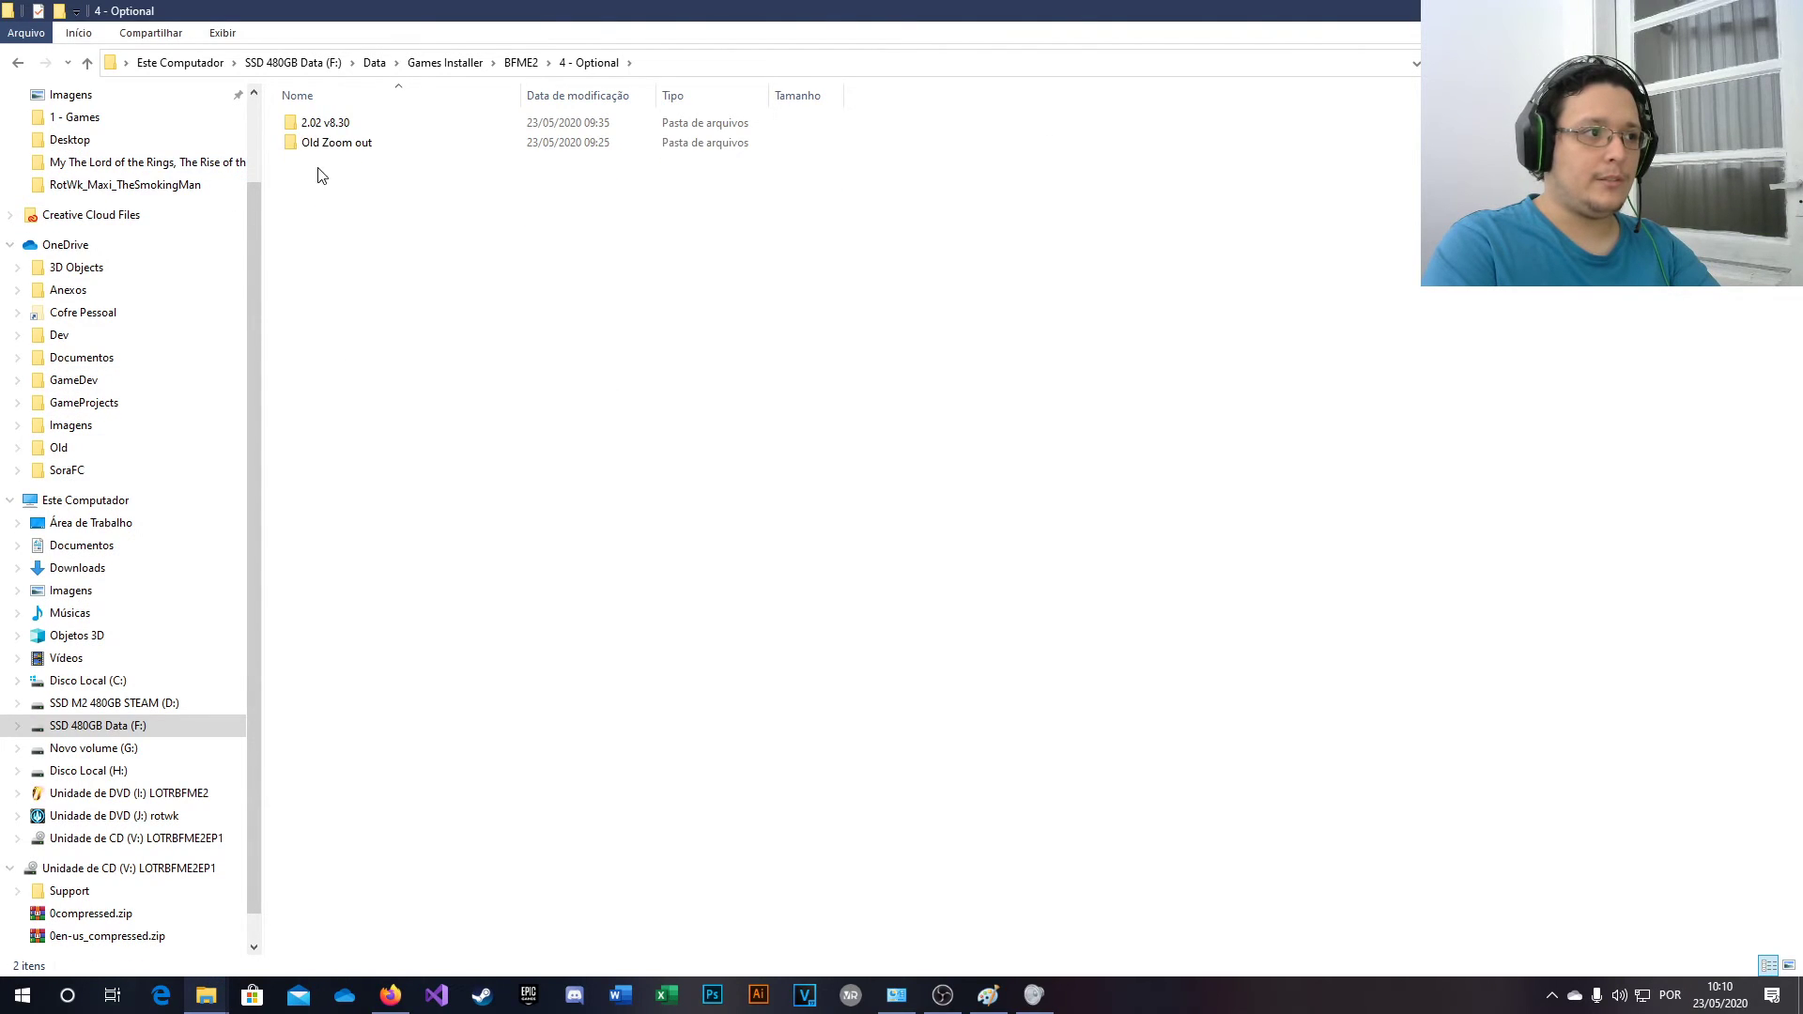
{"action": "left_click", "coordinate": [320, 145]}
{"action": "left_click", "coordinate": [523, 64]}
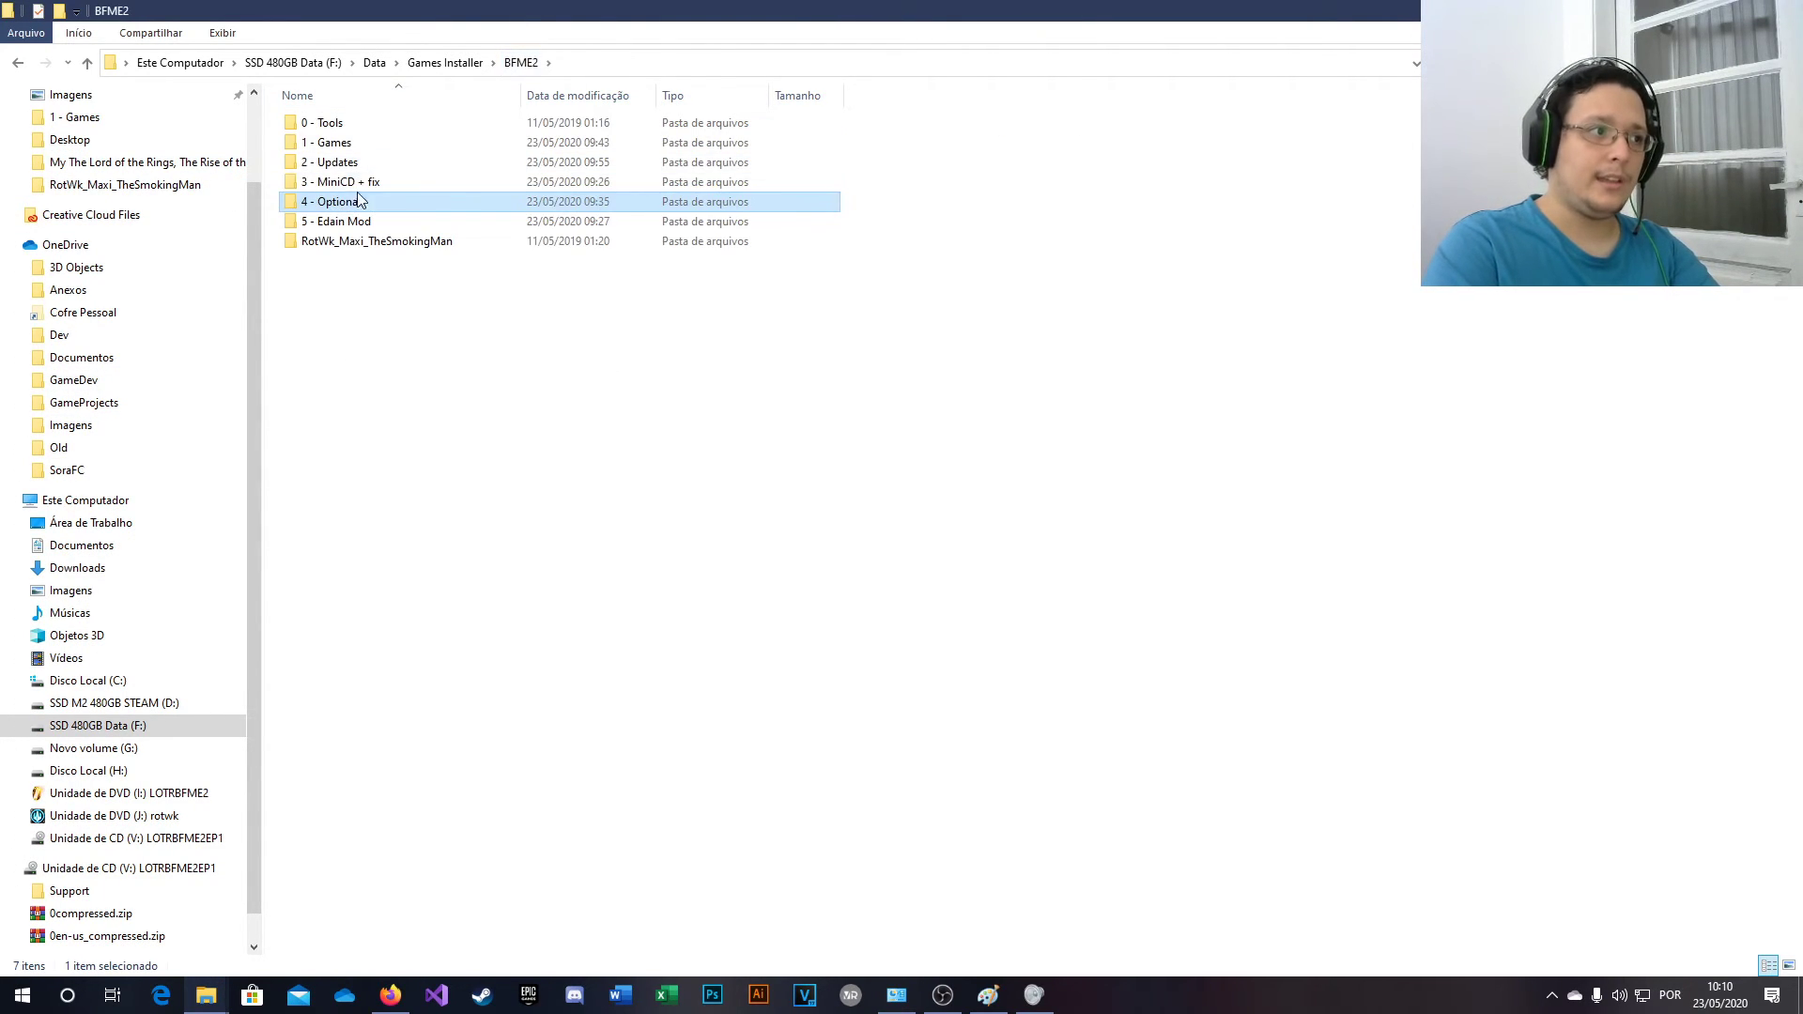
- Open 3 - MiniCD + fix, view the MiniCD - BFME2.rar archive, and return to BFME2
{"action": "double_click", "coordinate": [340, 201]}
{"action": "left_click", "coordinate": [318, 145]}
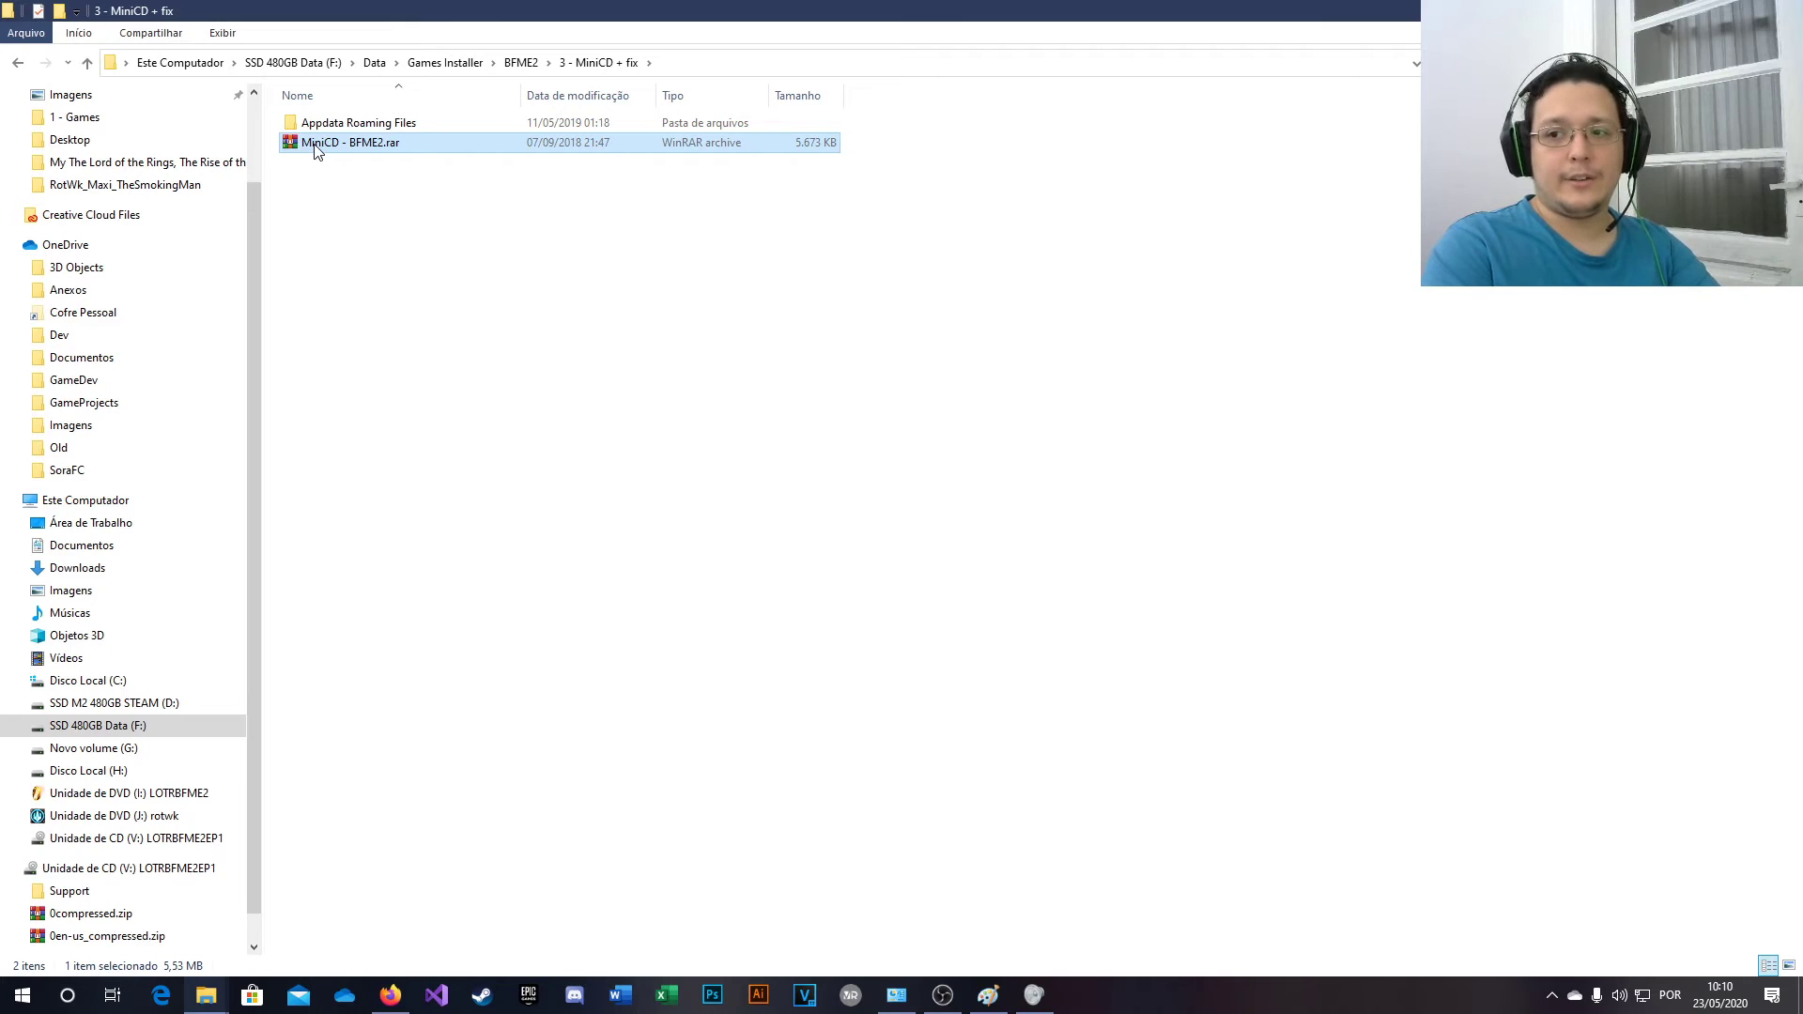
{"action": "left_click", "coordinate": [523, 63]}
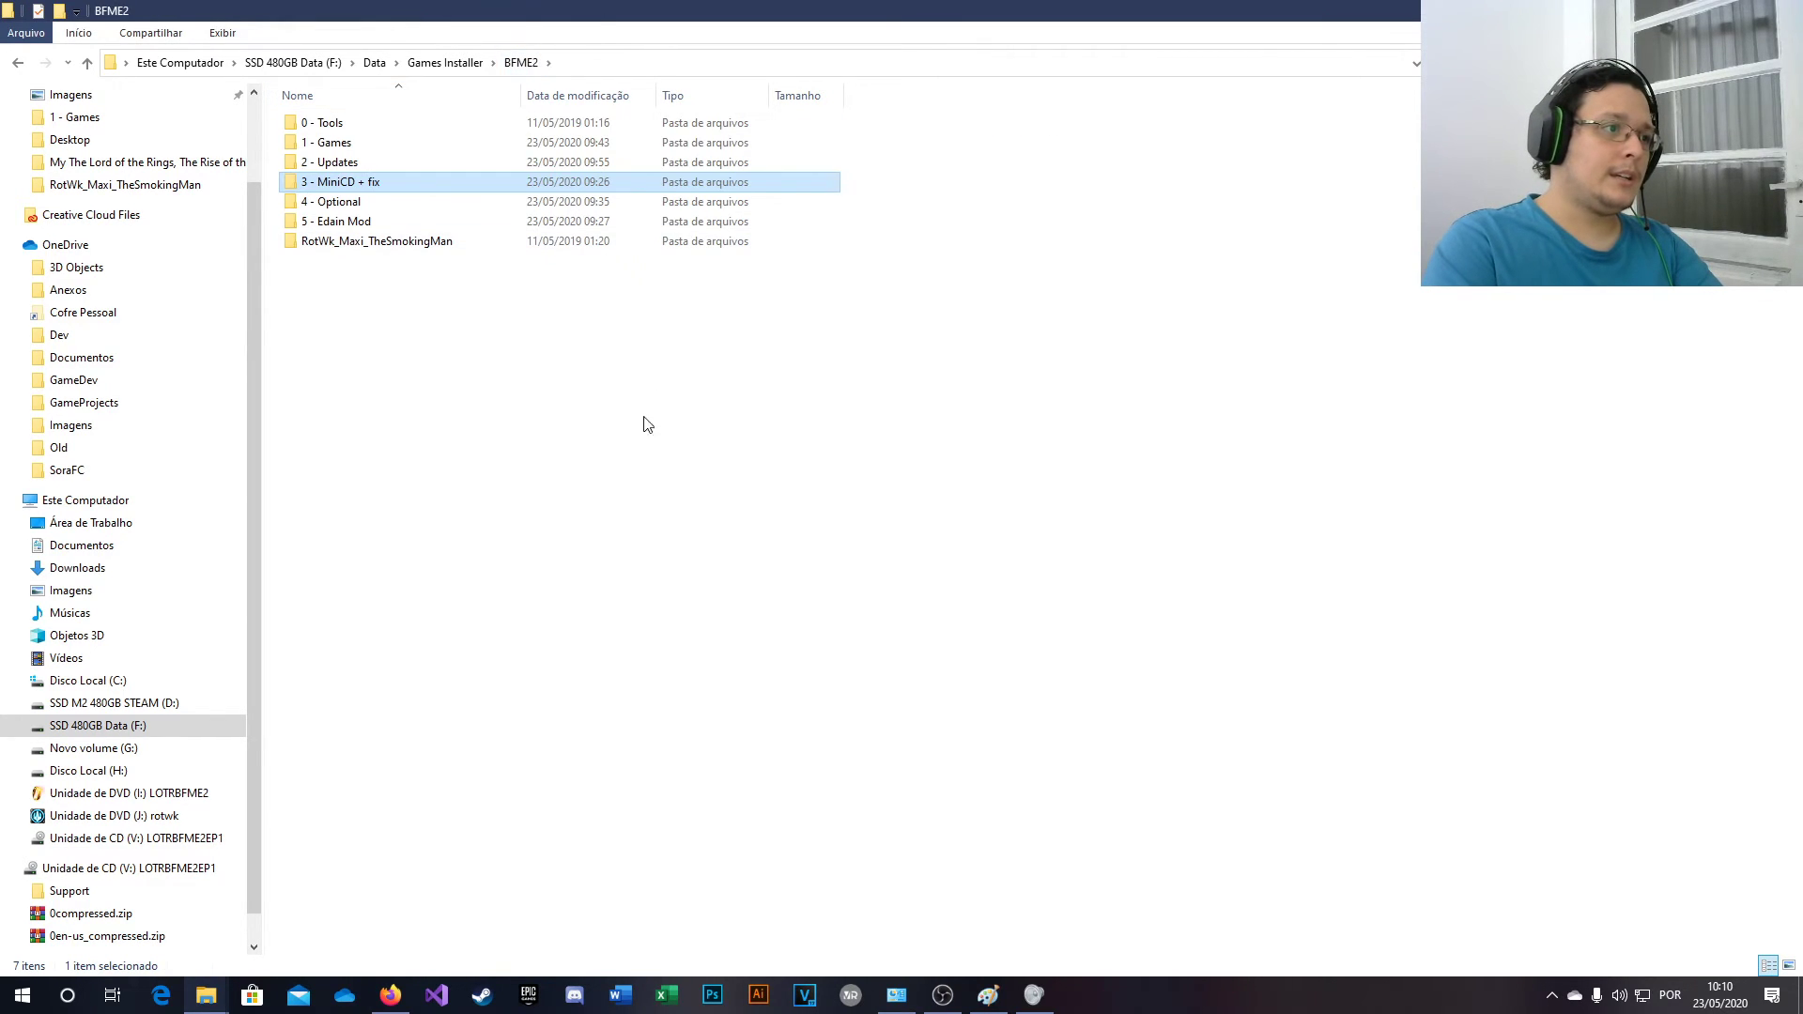
{"action": "left_click", "coordinate": [639, 438]}
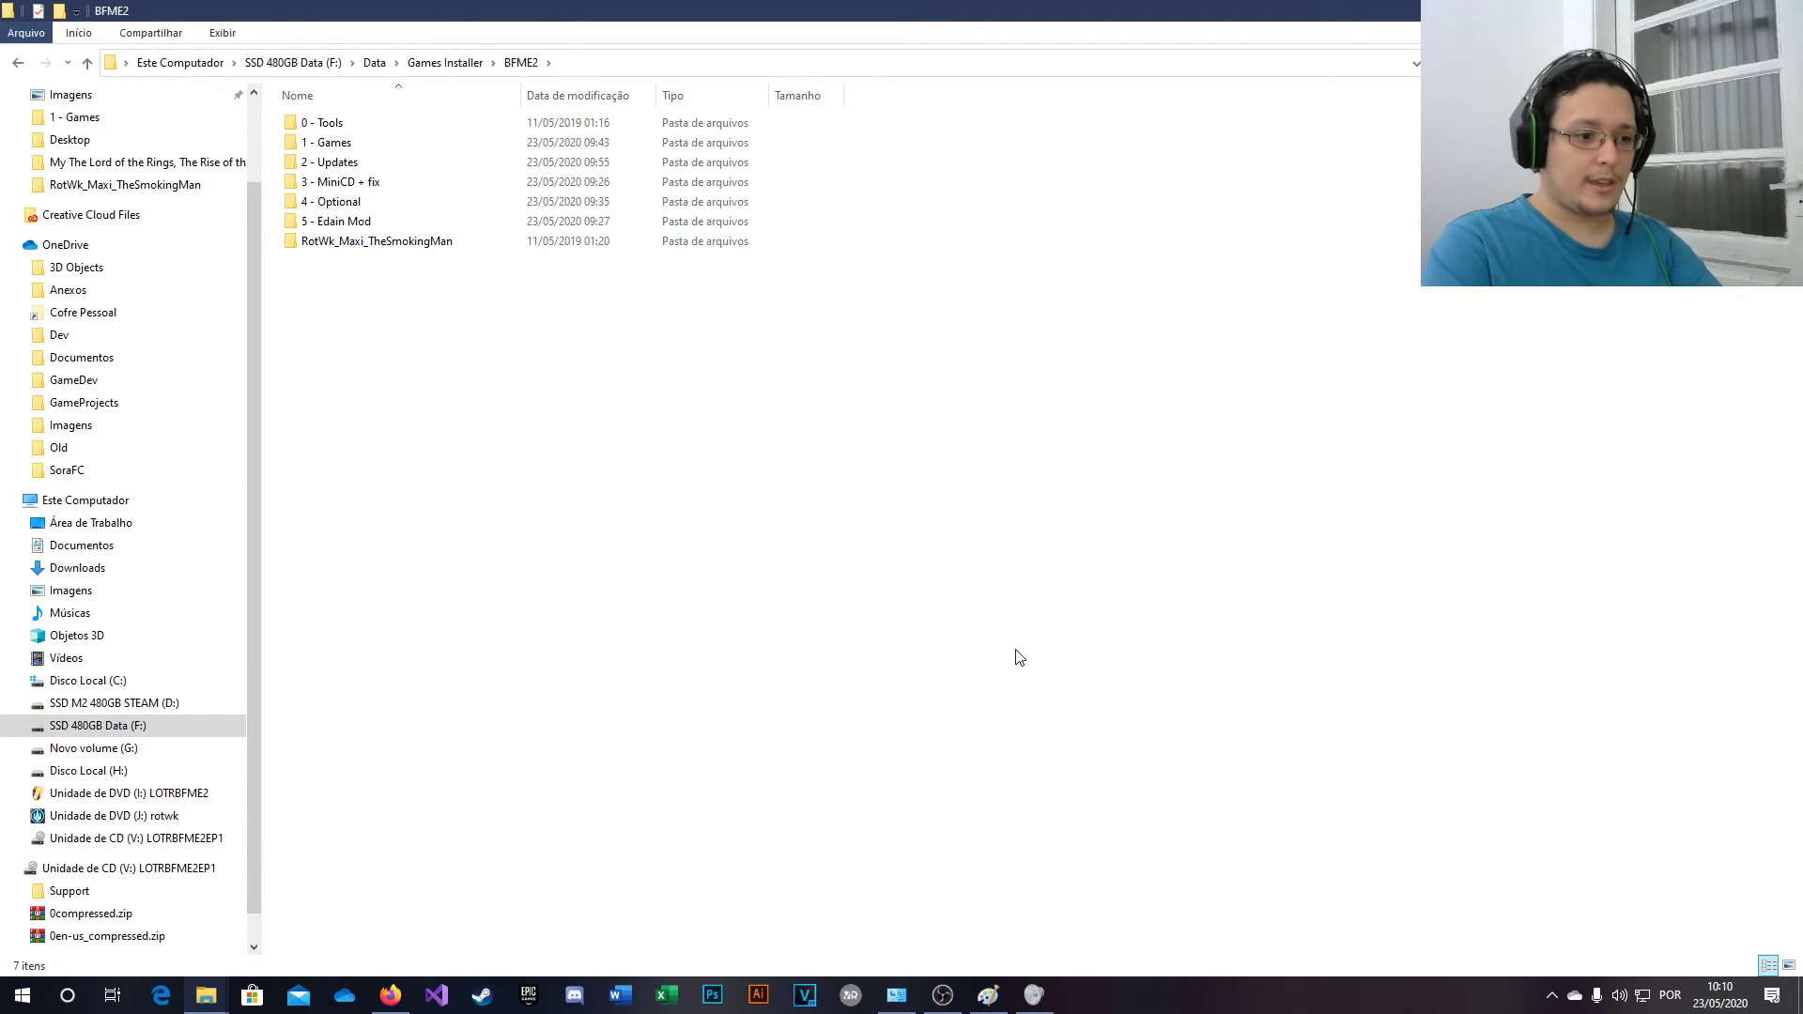
{"action": "left_click", "coordinate": [9, 1009]}
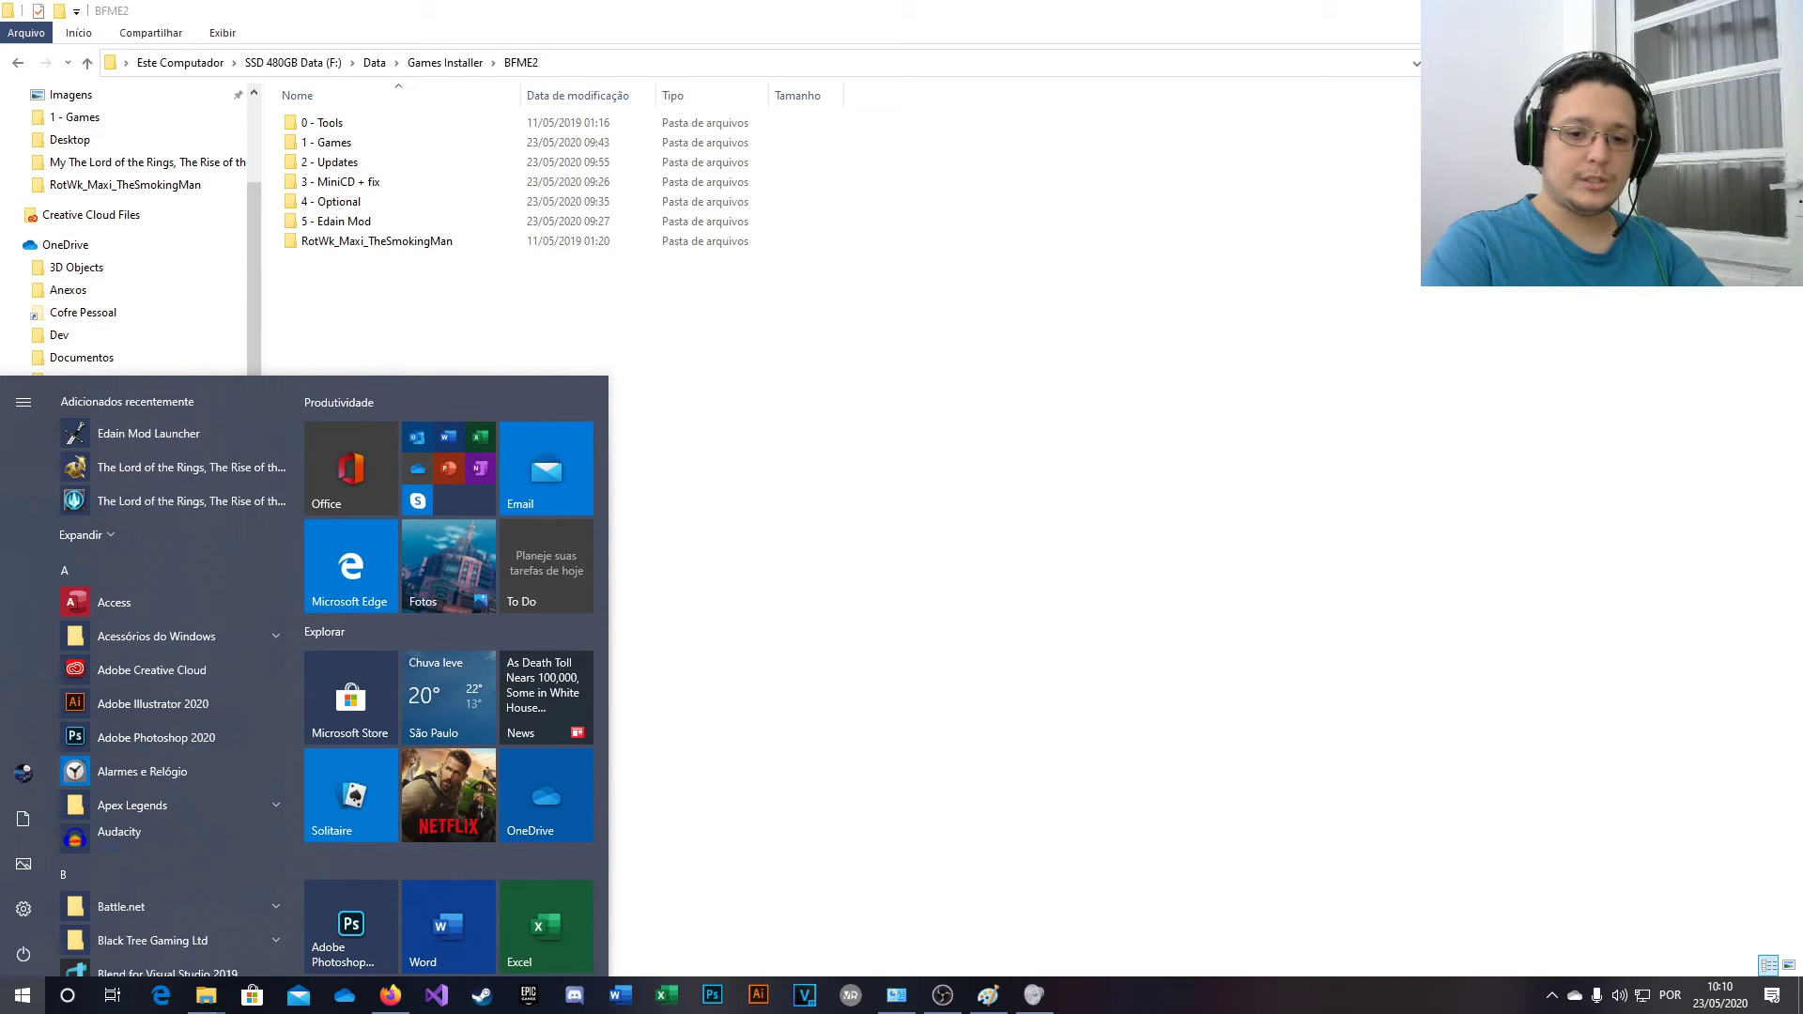
- Search the Start menu for 'gamera' to find the GameRanger app
{"action": "left_click", "coordinate": [111, 773]}
{"action": "type", "text": "gamera"}
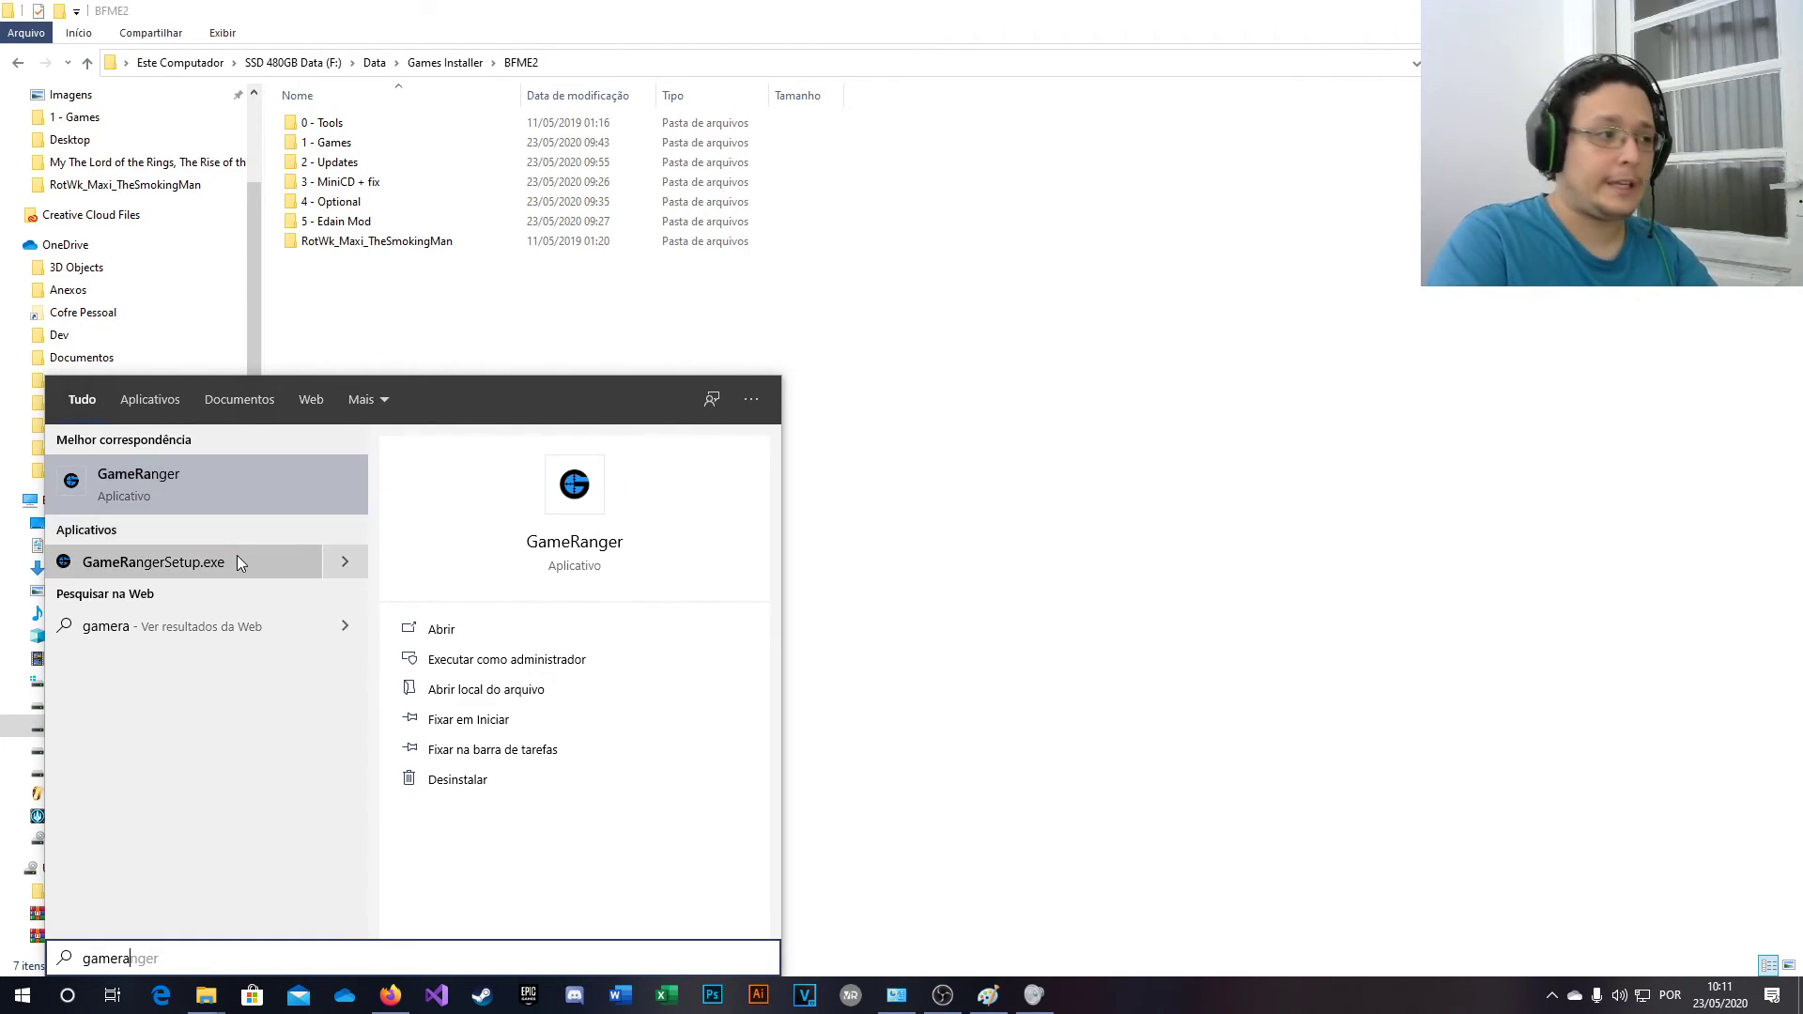
- Launch GameRanger and start hosting a The Rise of the Witch-king room, trying then discarding a password
{"action": "left_click", "coordinate": [142, 476]}
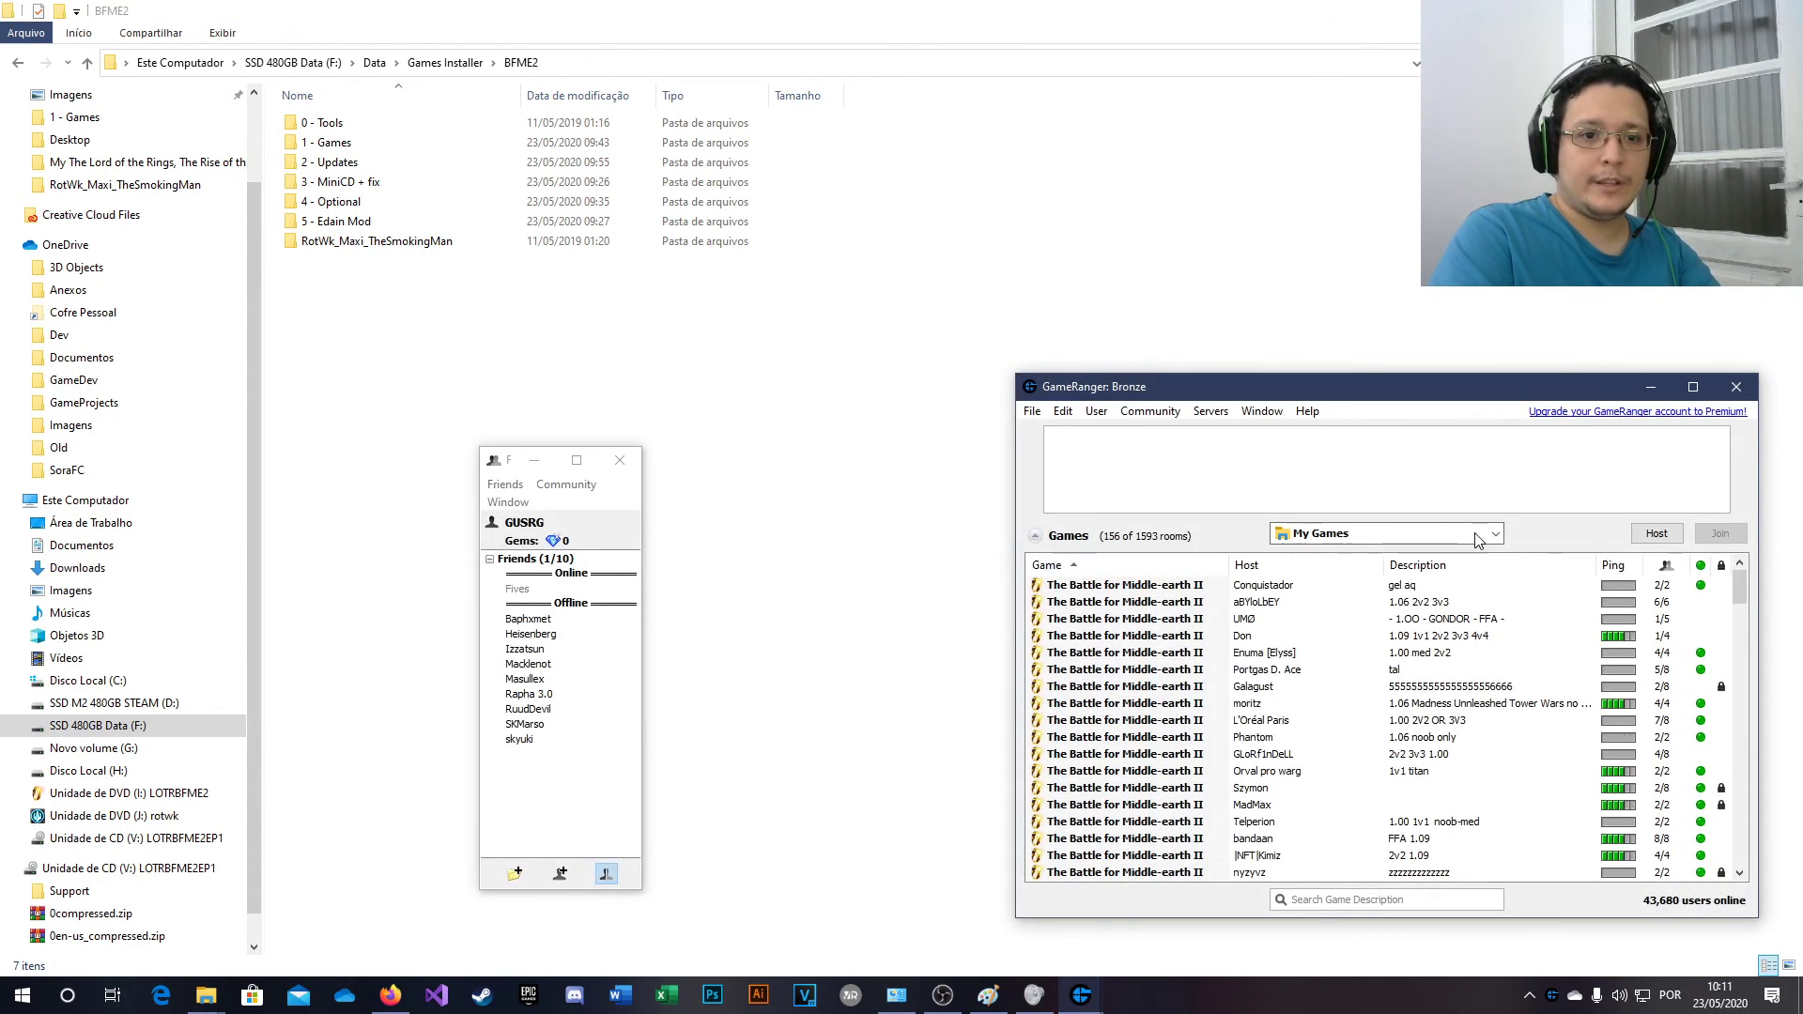
{"action": "left_click", "coordinate": [1657, 533]}
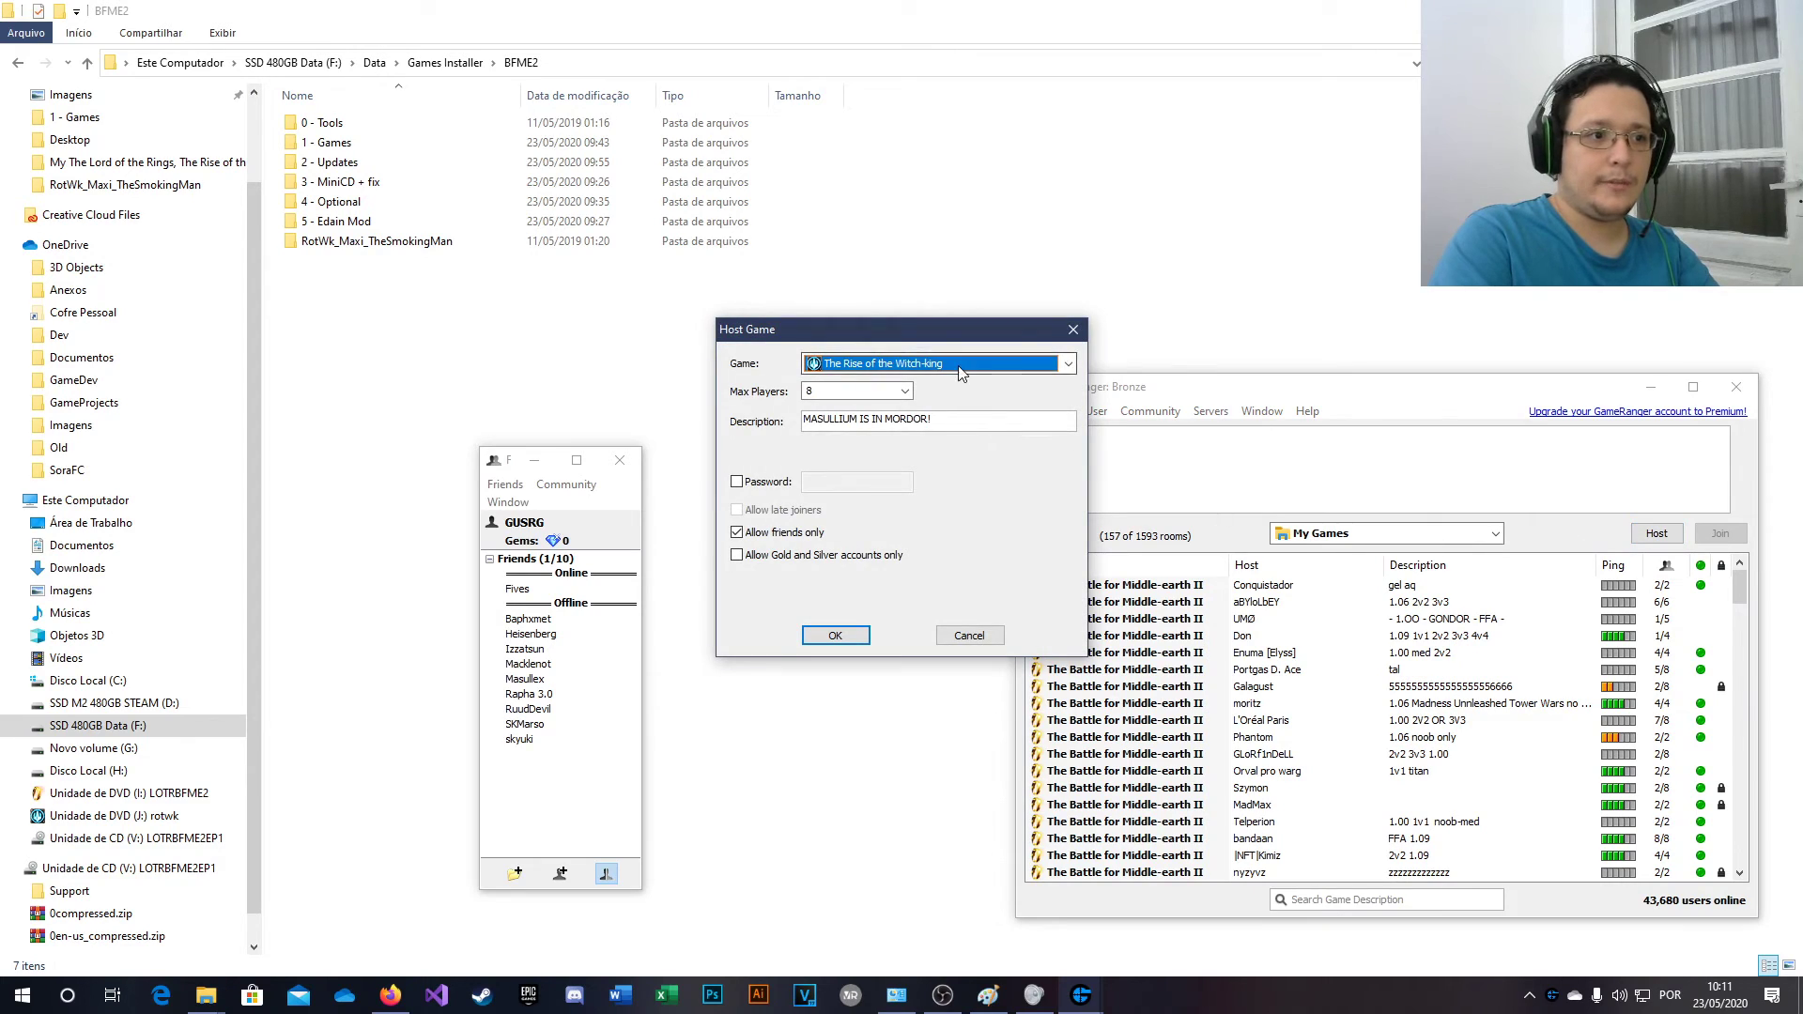
{"action": "left_click", "coordinate": [960, 368]}
{"action": "left_click", "coordinate": [844, 404]}
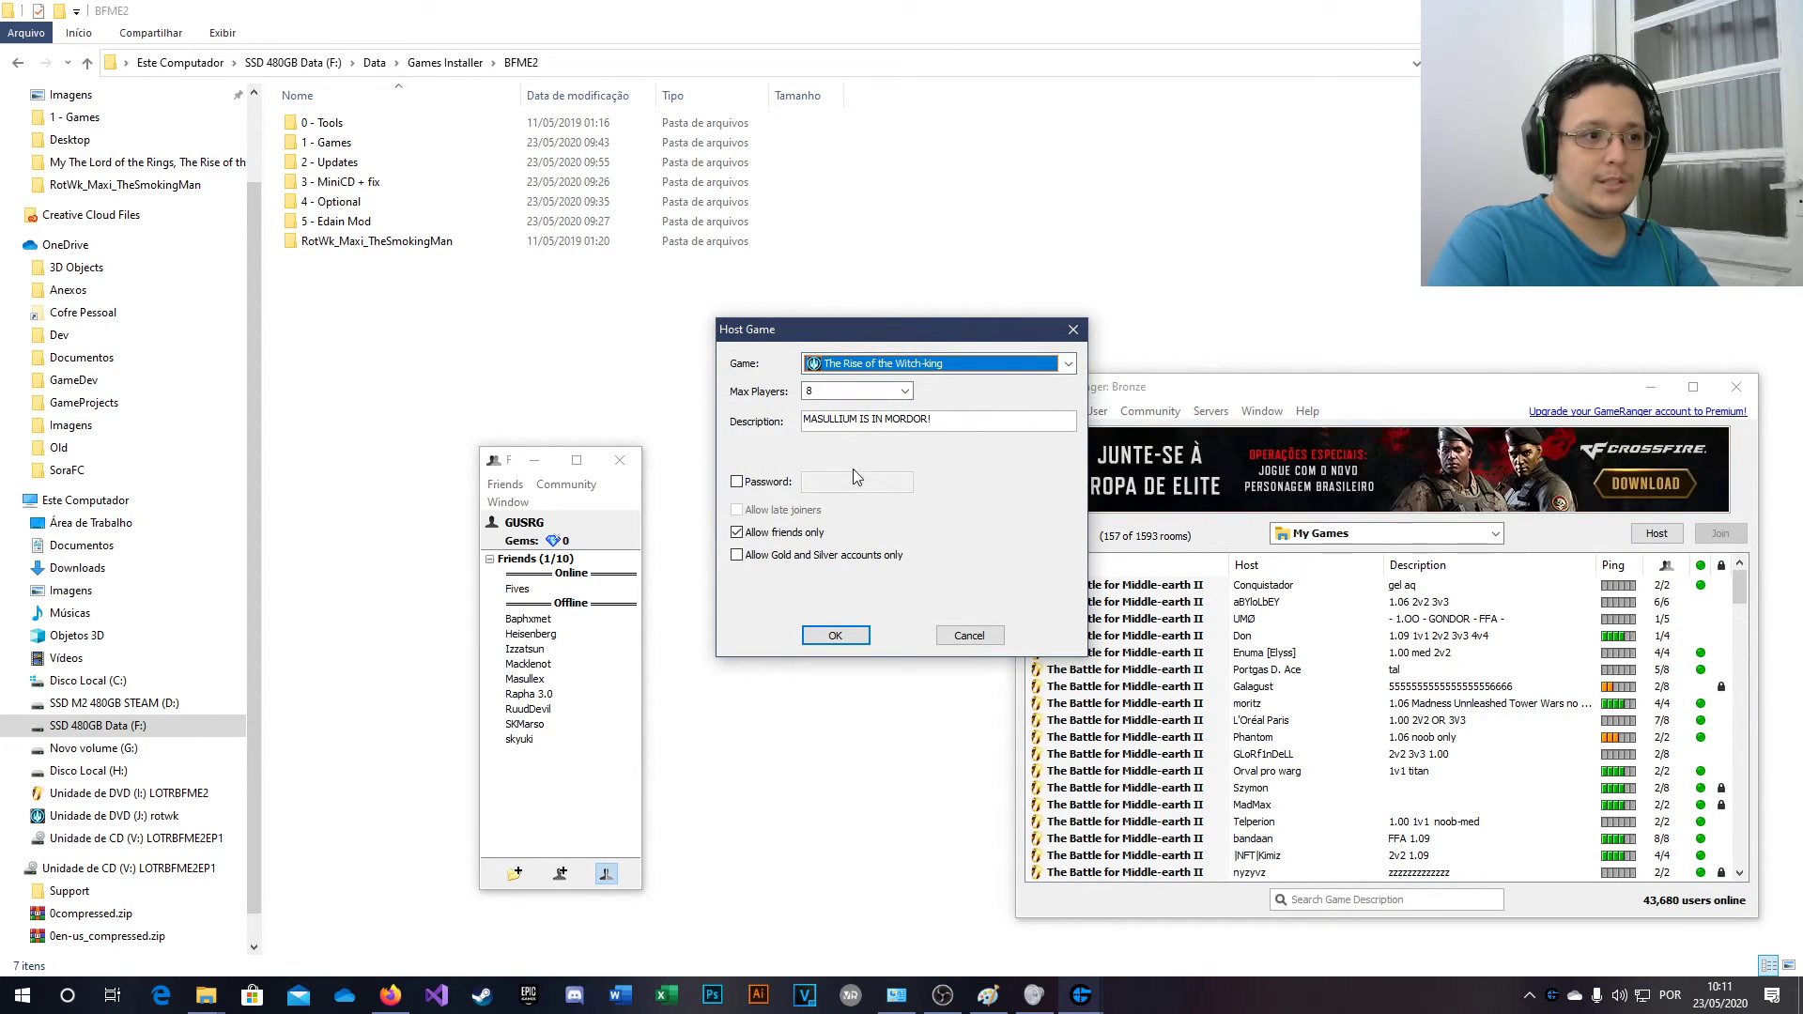
{"action": "left_click", "coordinate": [738, 540]}
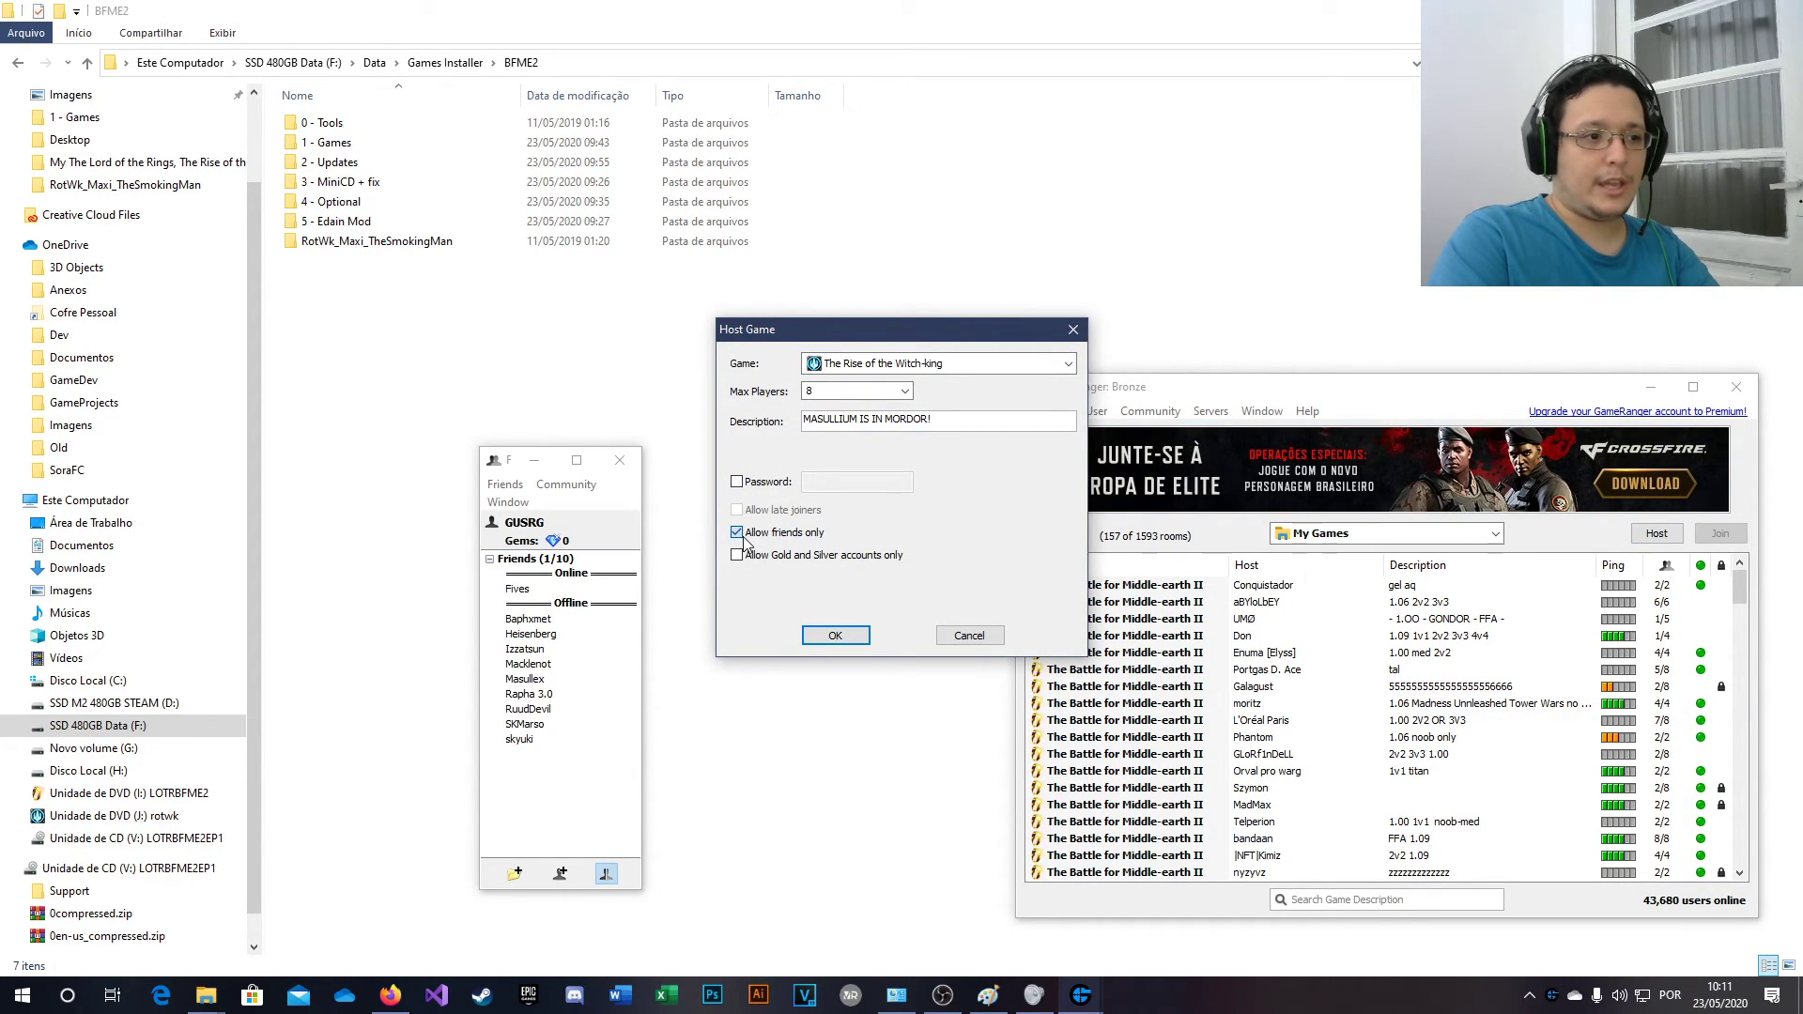
{"action": "left_click", "coordinate": [739, 484]}
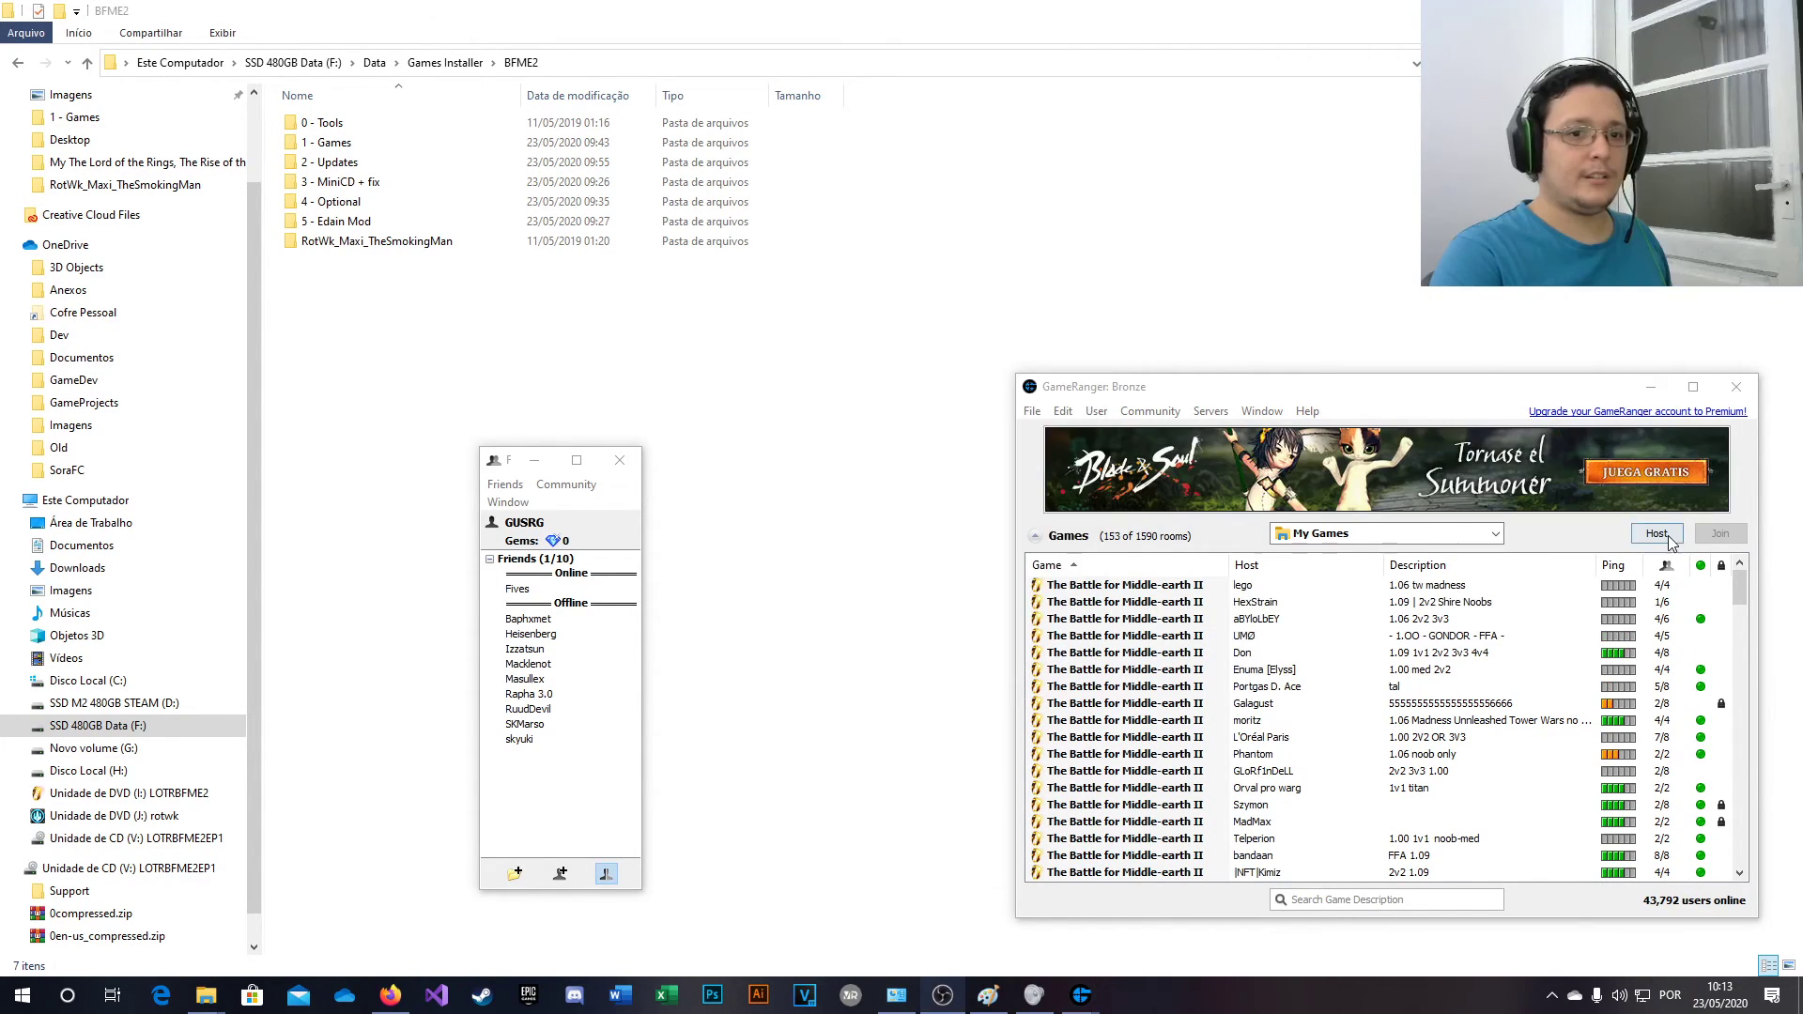
{"action": "left_click", "coordinate": [1656, 533]}
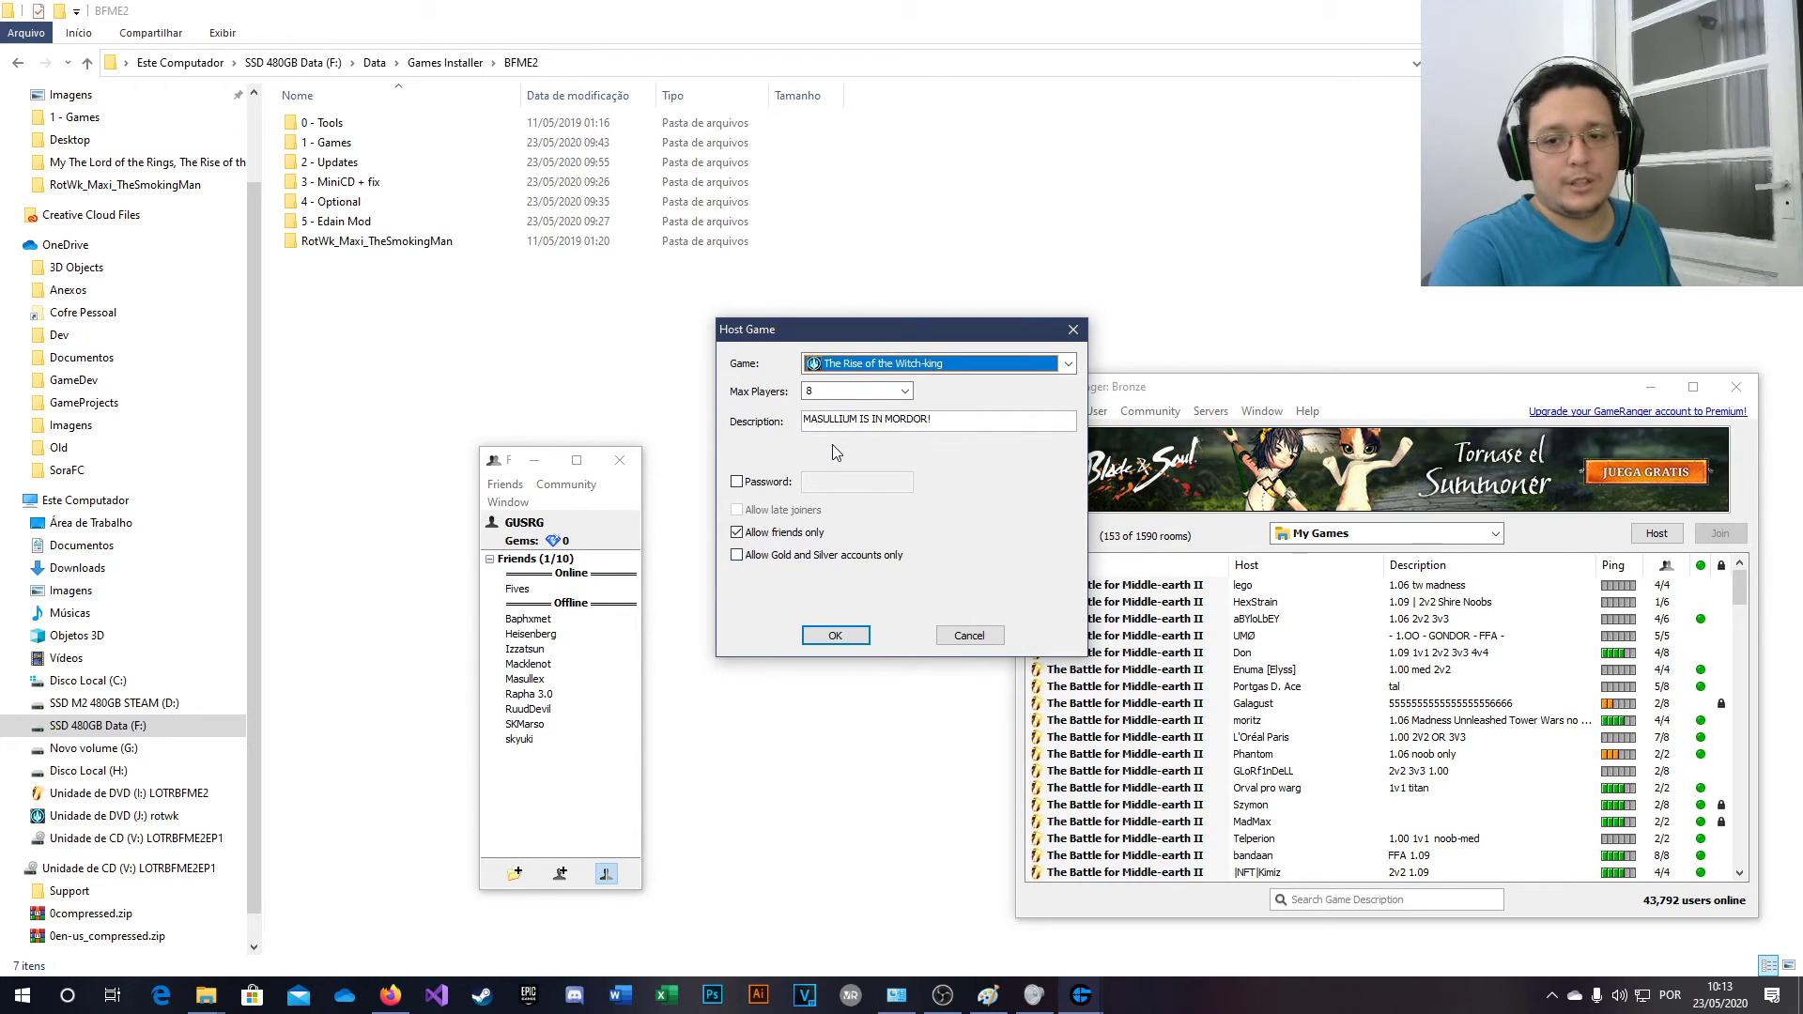
- Reselect The Rise of the Witch-king as the game and confirm hosting without a password
{"action": "left_click", "coordinate": [835, 642]}
{"action": "left_click", "coordinate": [960, 366]}
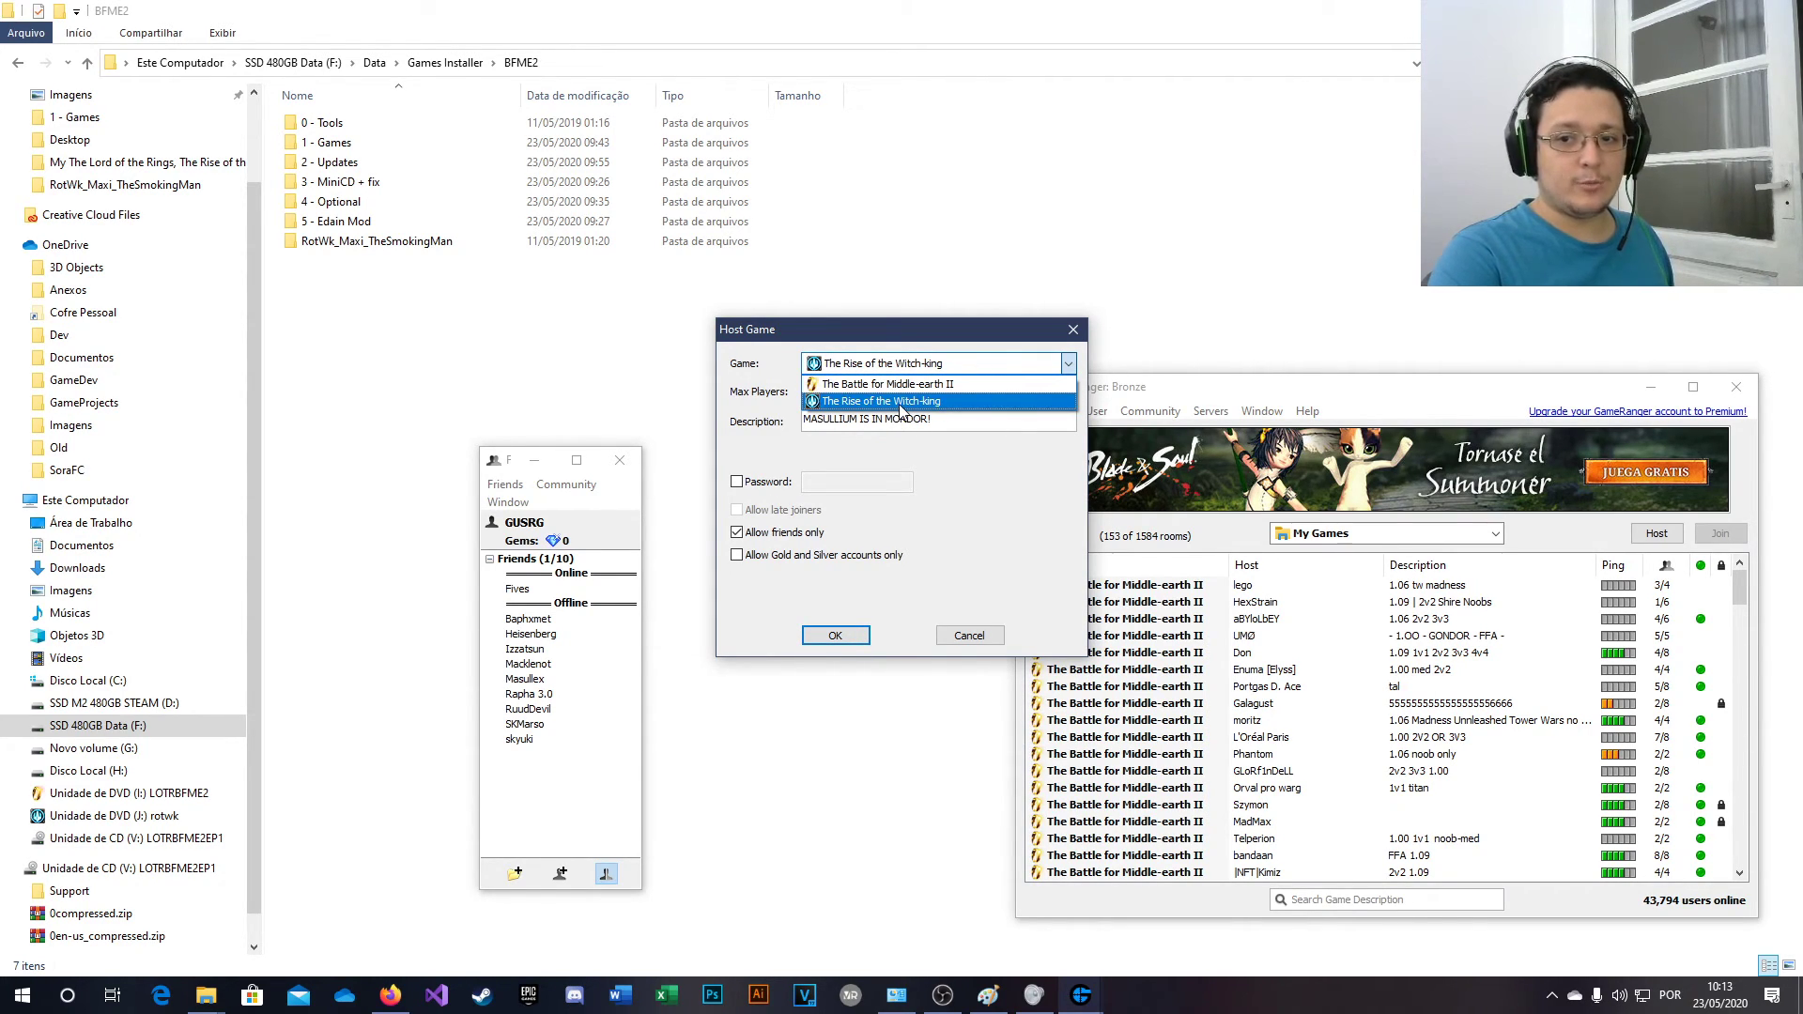
{"action": "left_click", "coordinate": [1002, 598]}
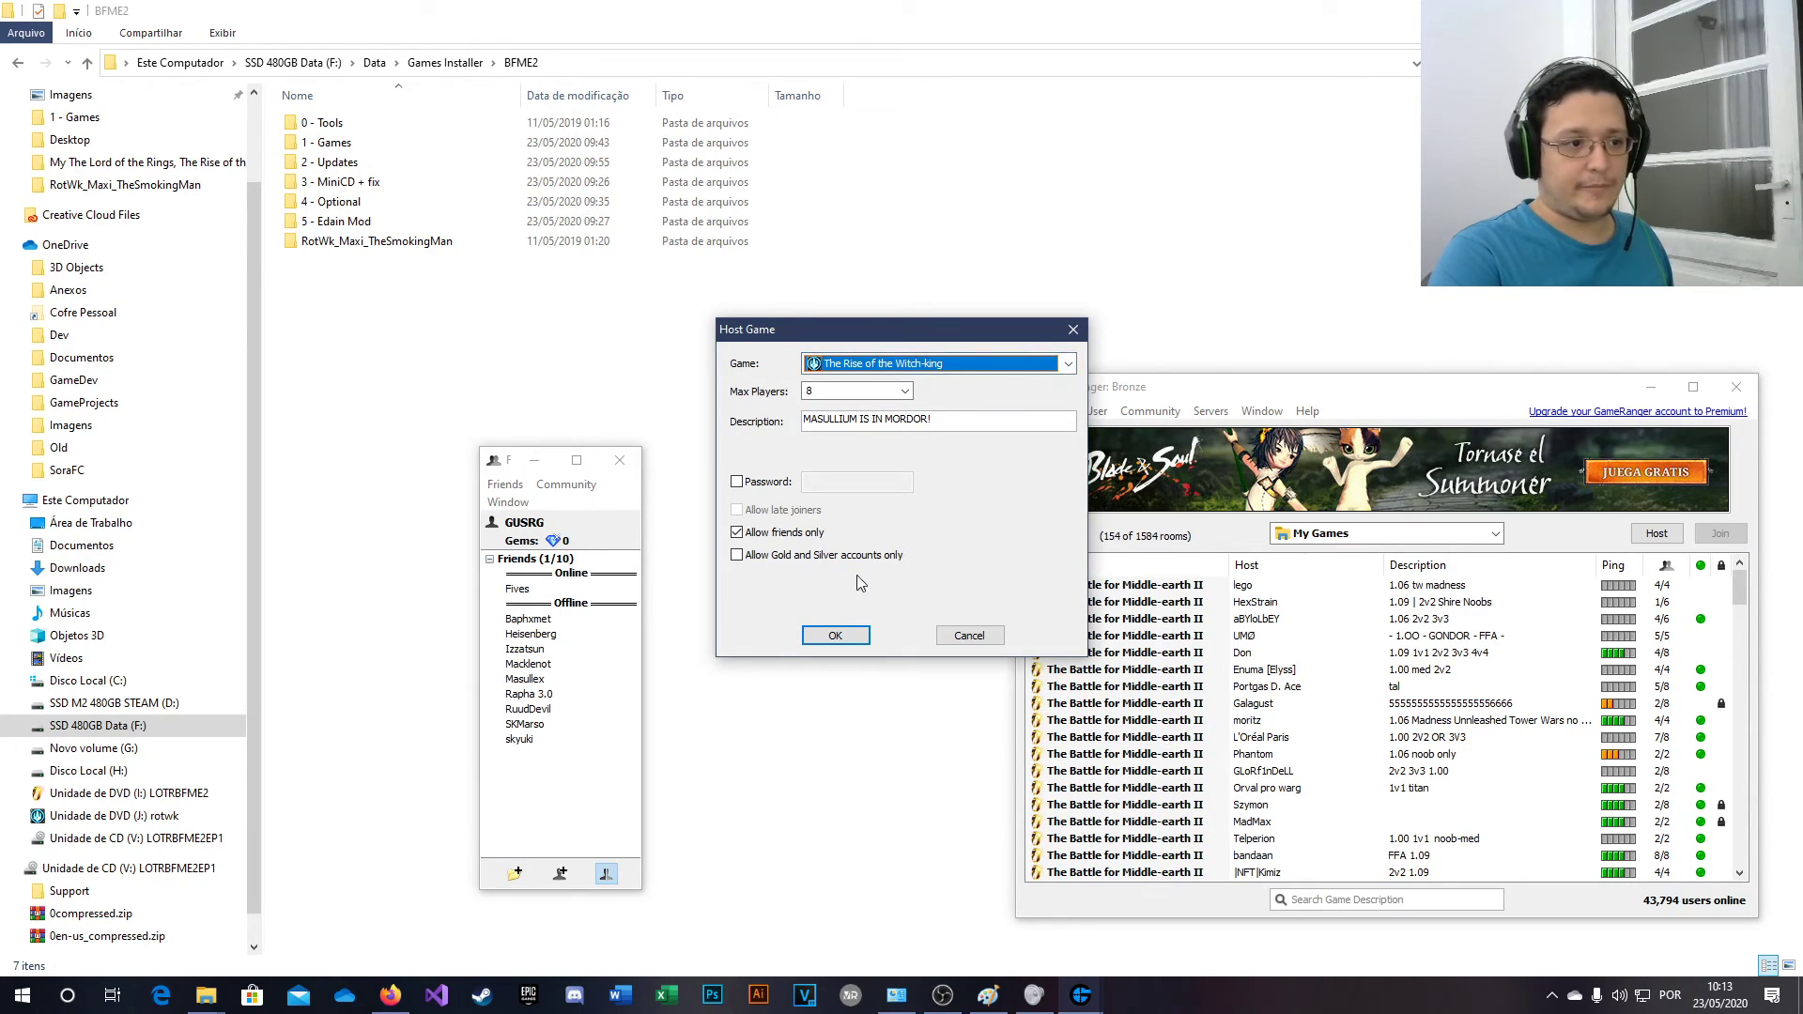
{"action": "left_click", "coordinate": [821, 643]}
{"action": "left_click", "coordinate": [820, 638]}
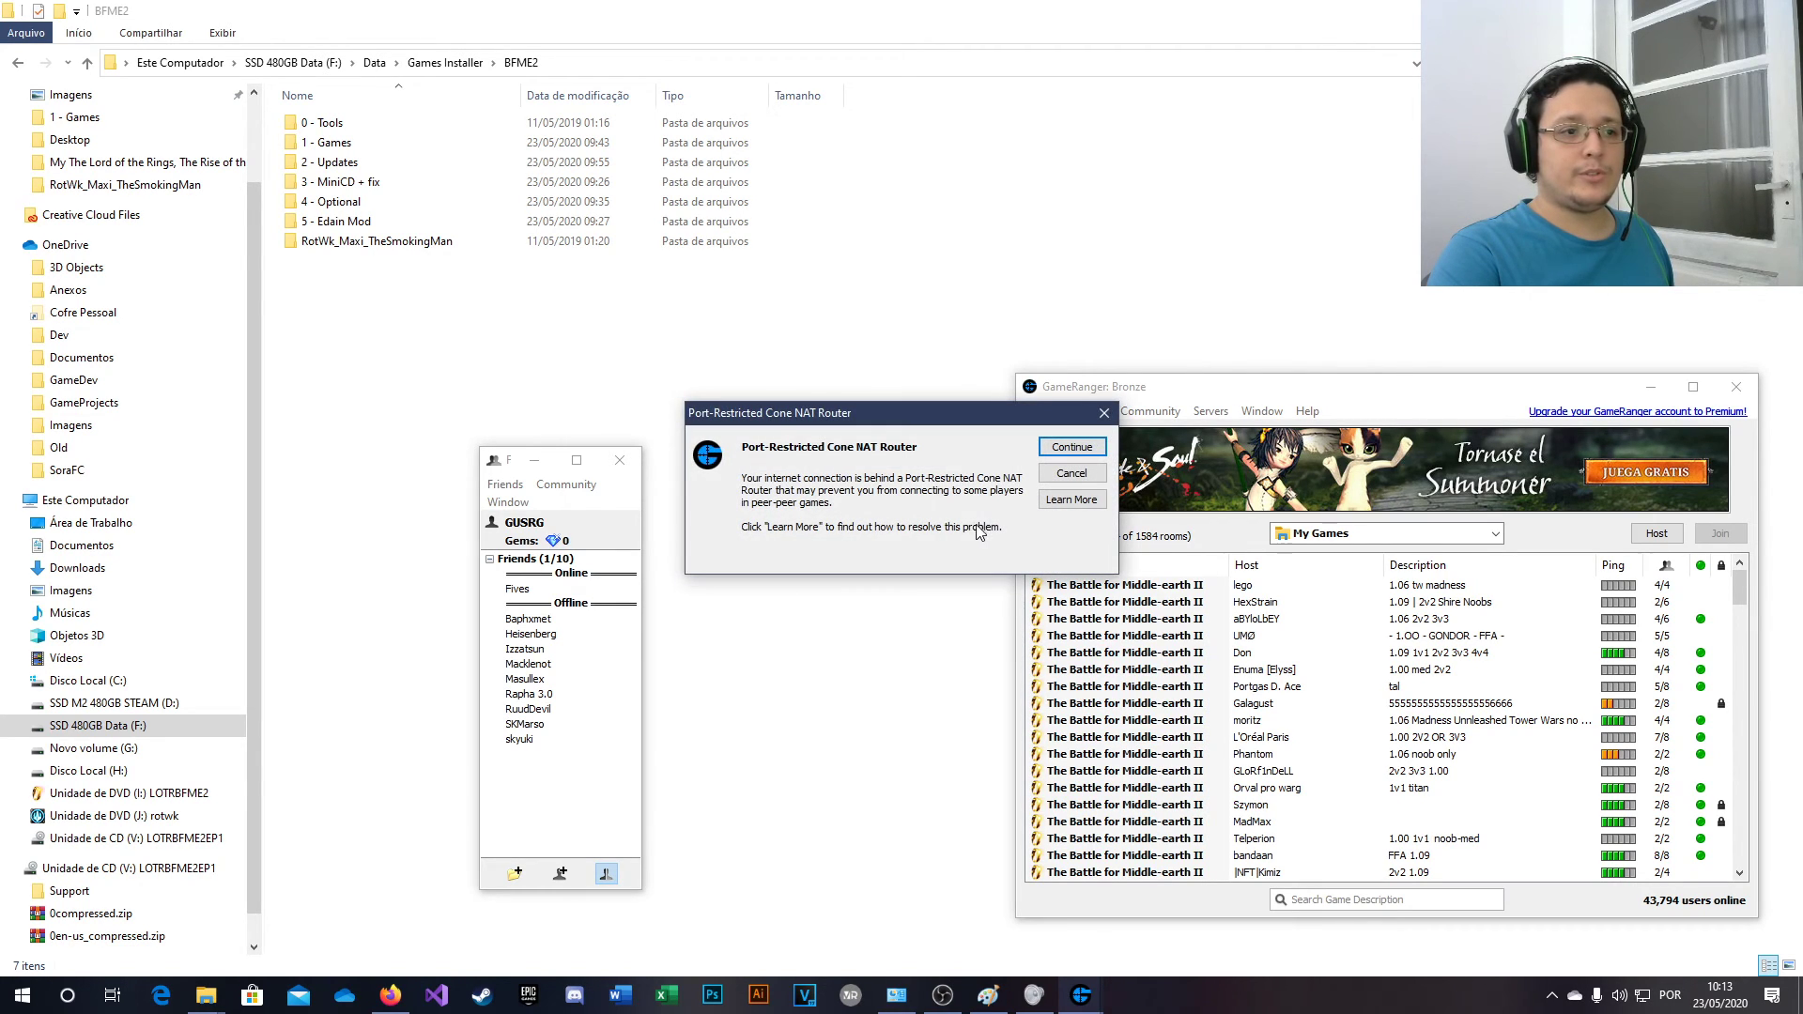
- Pass the NAT warning, try starting the room alone, dismiss Not Enough Players, and close the room
{"action": "left_click", "coordinate": [1075, 448]}
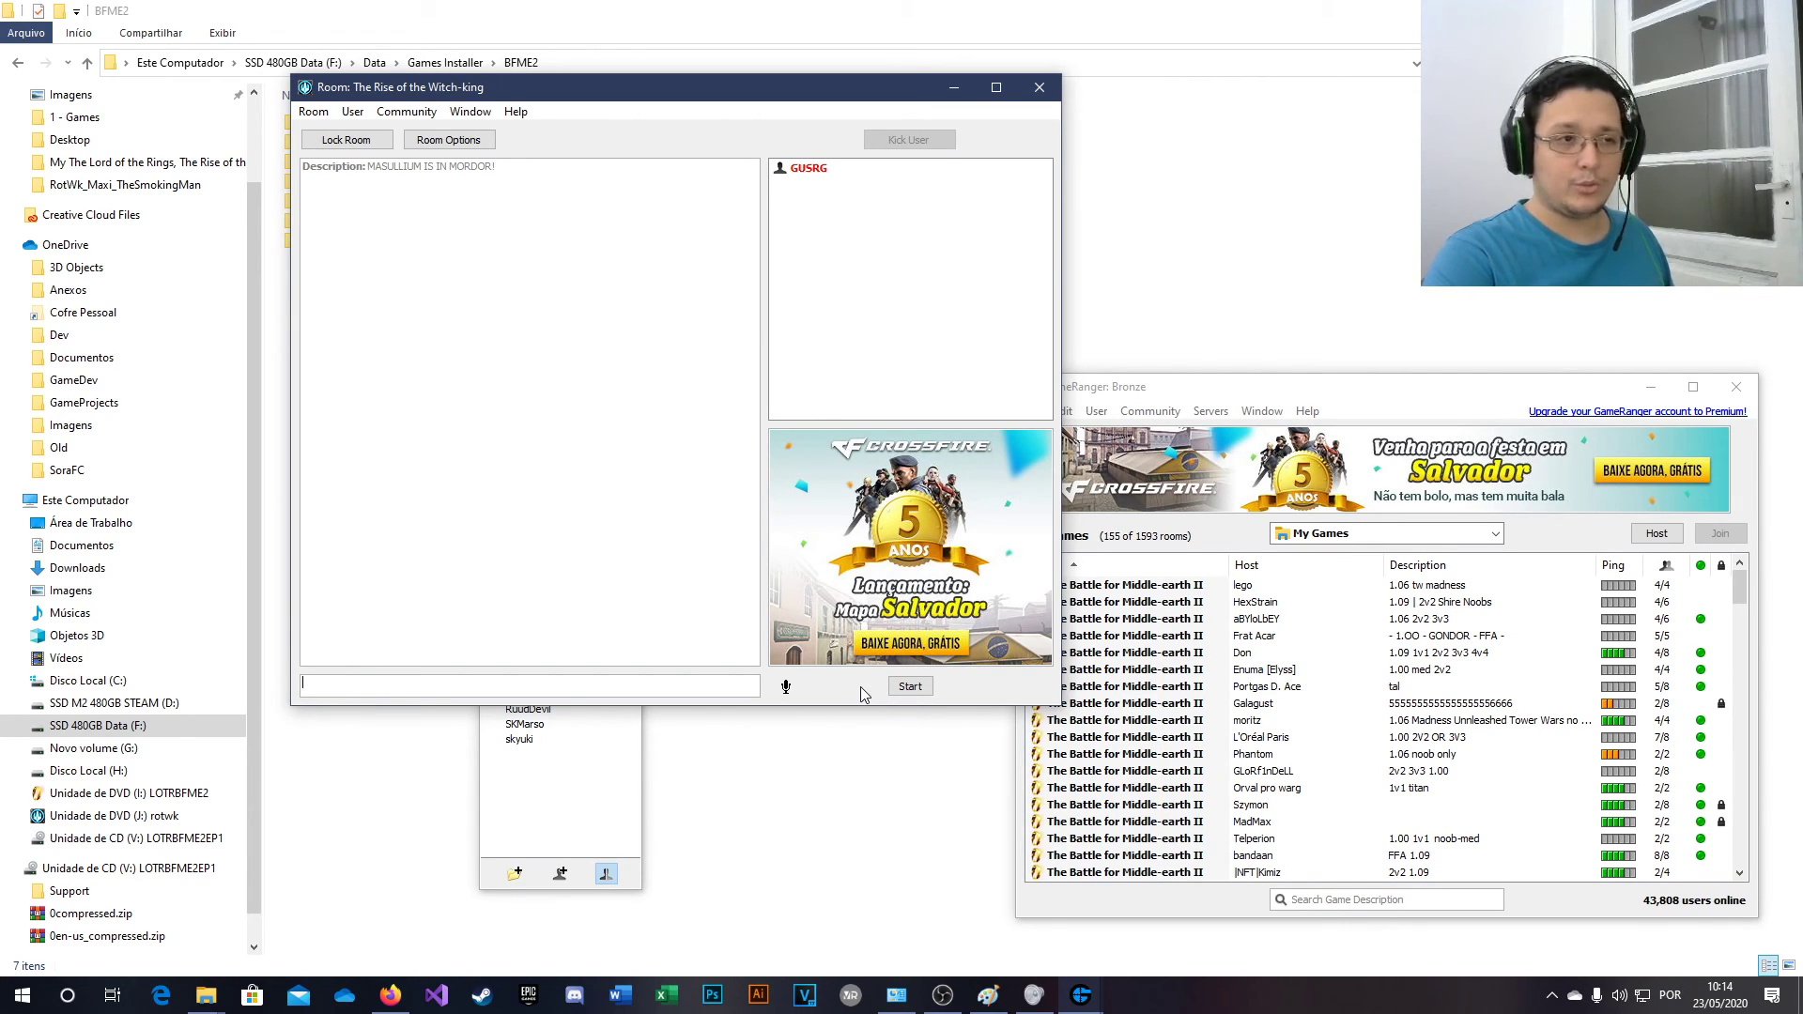
{"action": "left_click", "coordinate": [915, 691]}
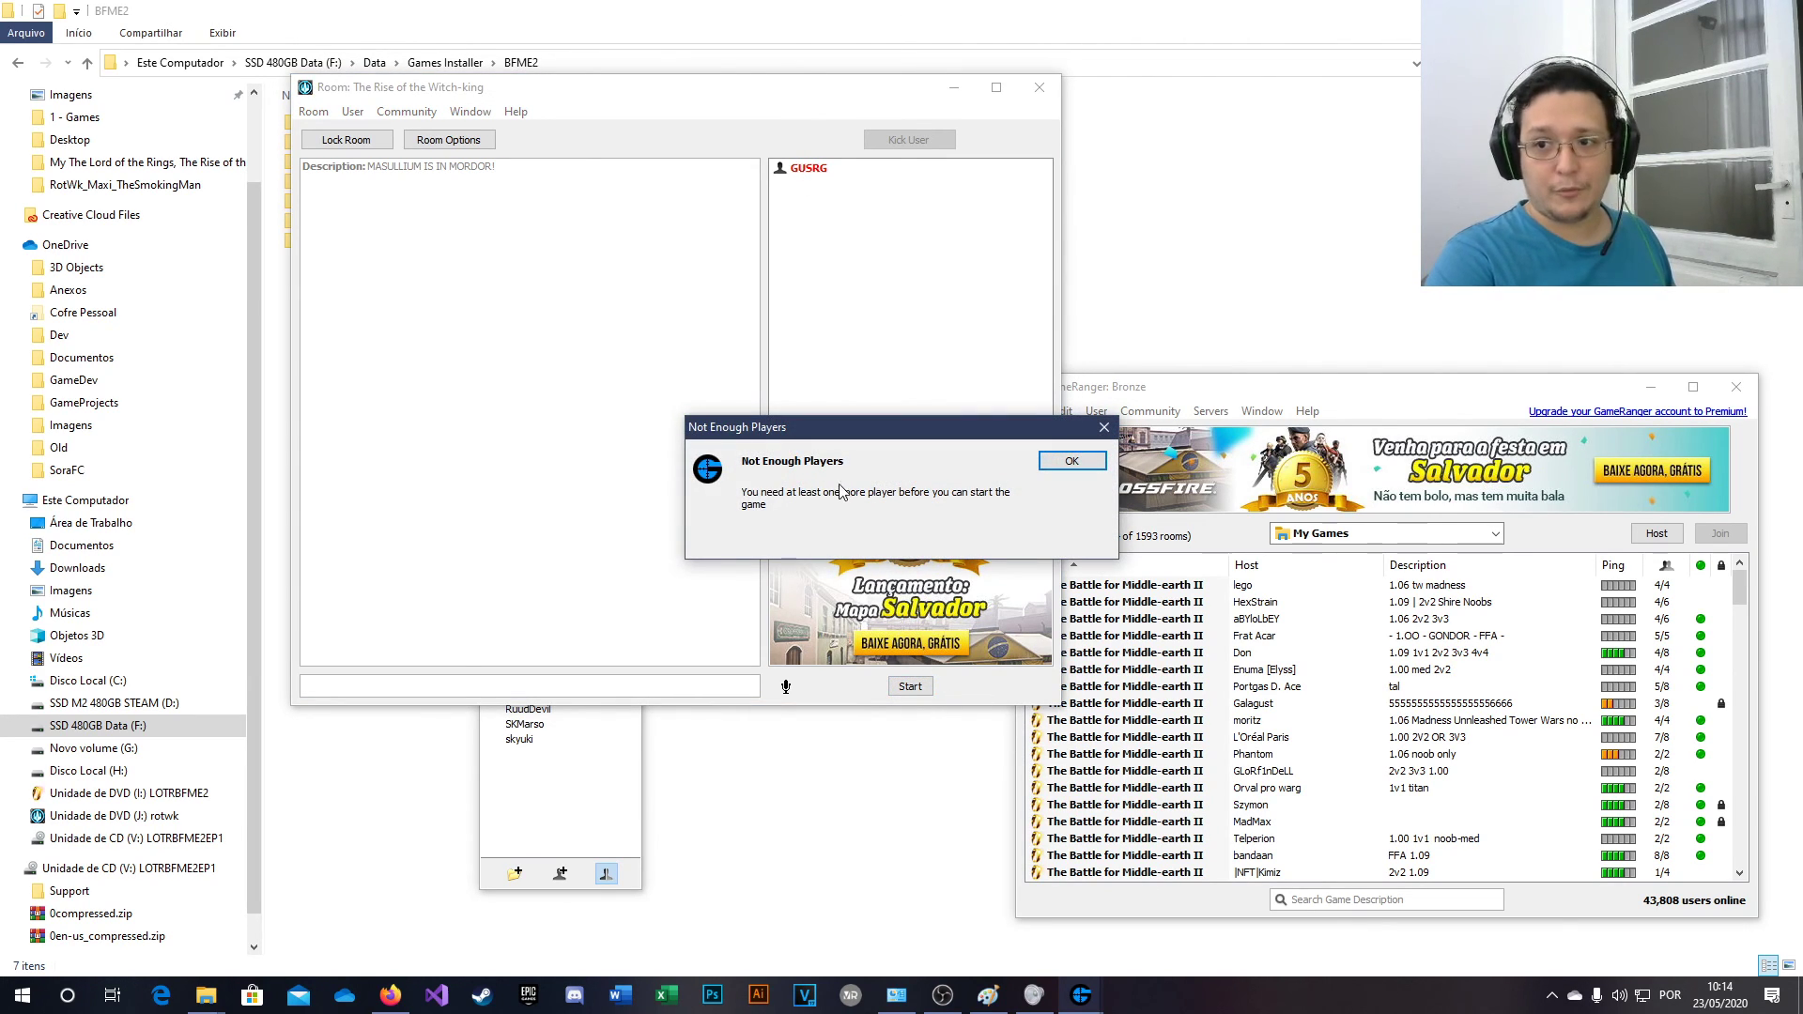
{"action": "left_click", "coordinate": [1071, 460]}
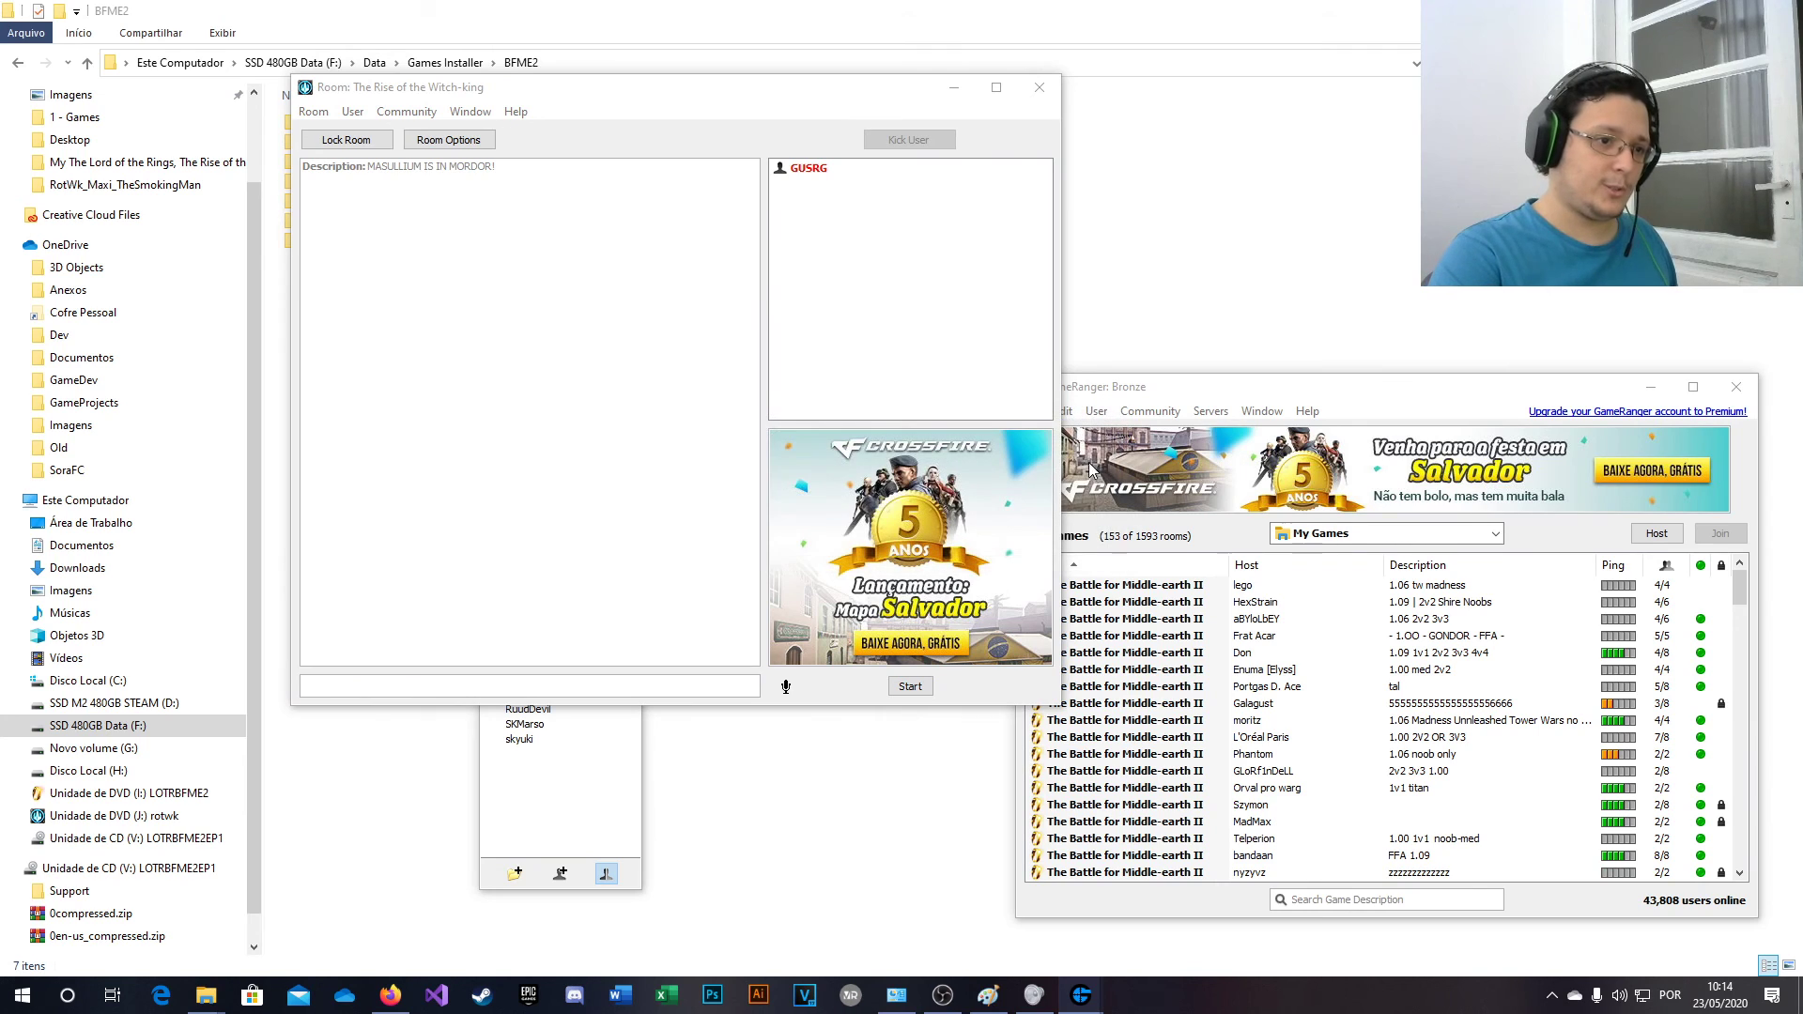
{"action": "left_click", "coordinate": [1043, 85]}
- Close the GameRanger lobby and friends windows and return to the BFME2 folder in Explorer
{"action": "left_click", "coordinate": [1730, 387]}
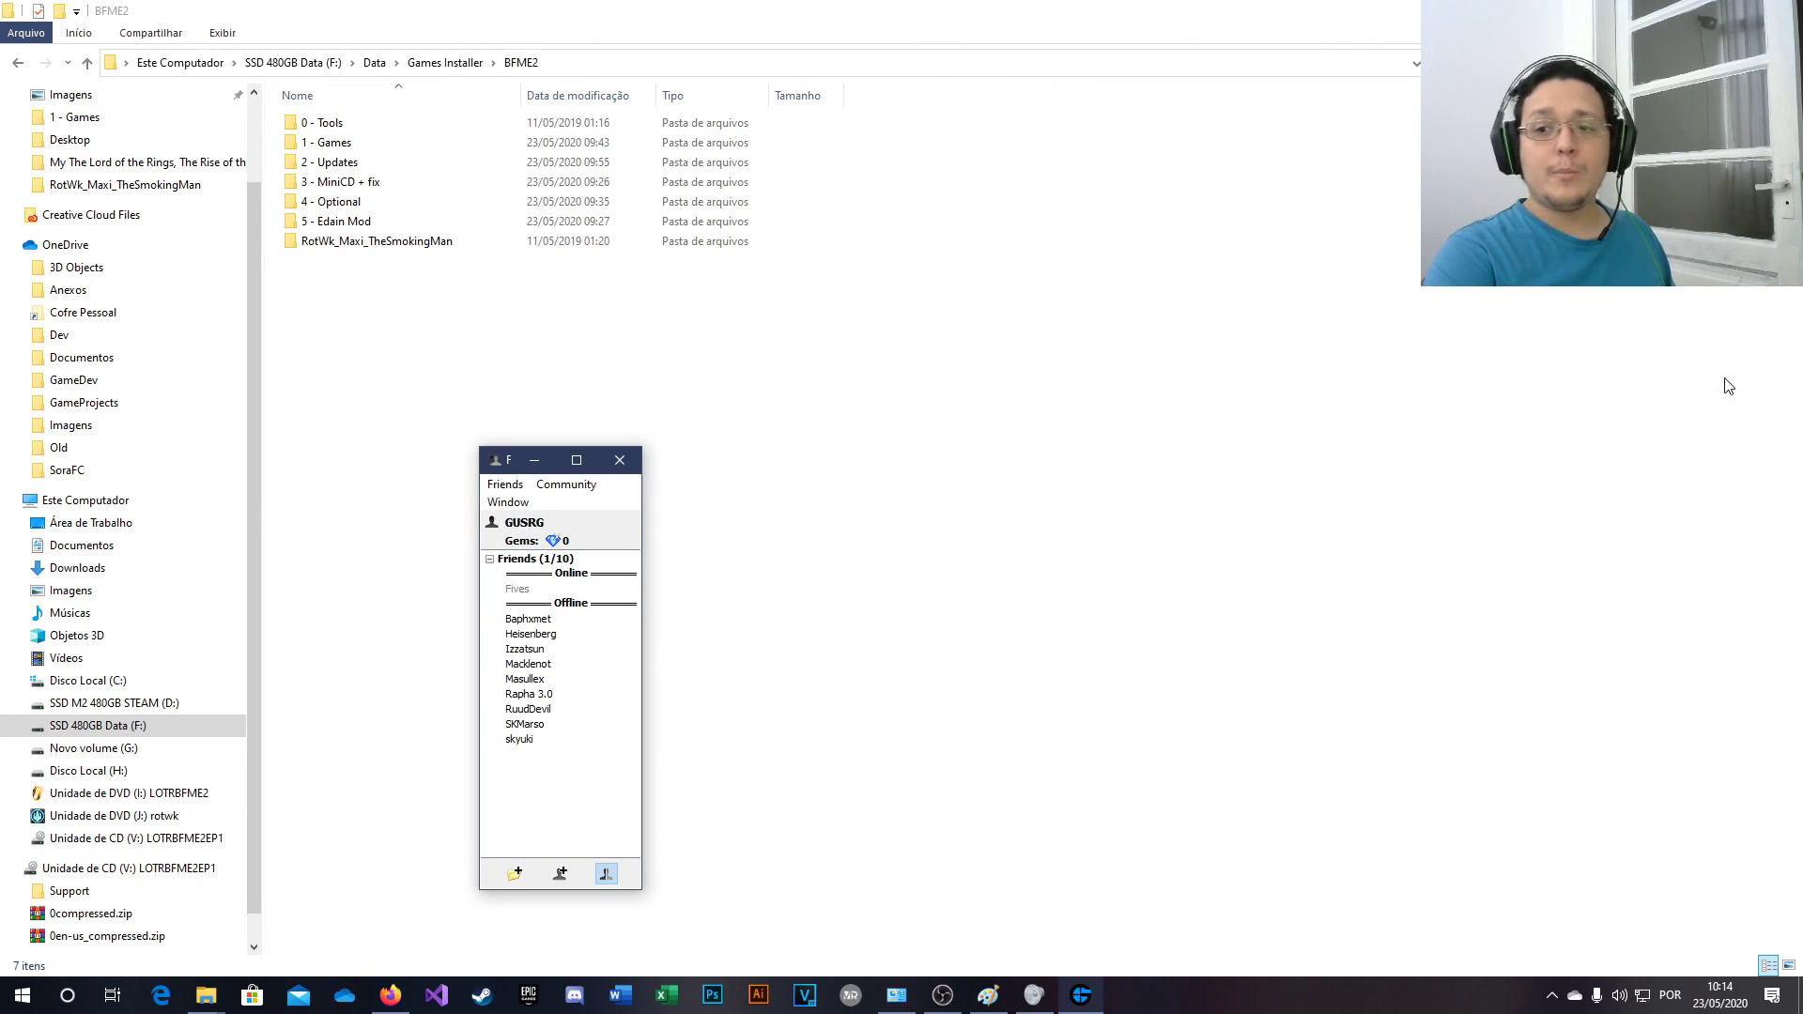
{"action": "left_click", "coordinate": [620, 458]}
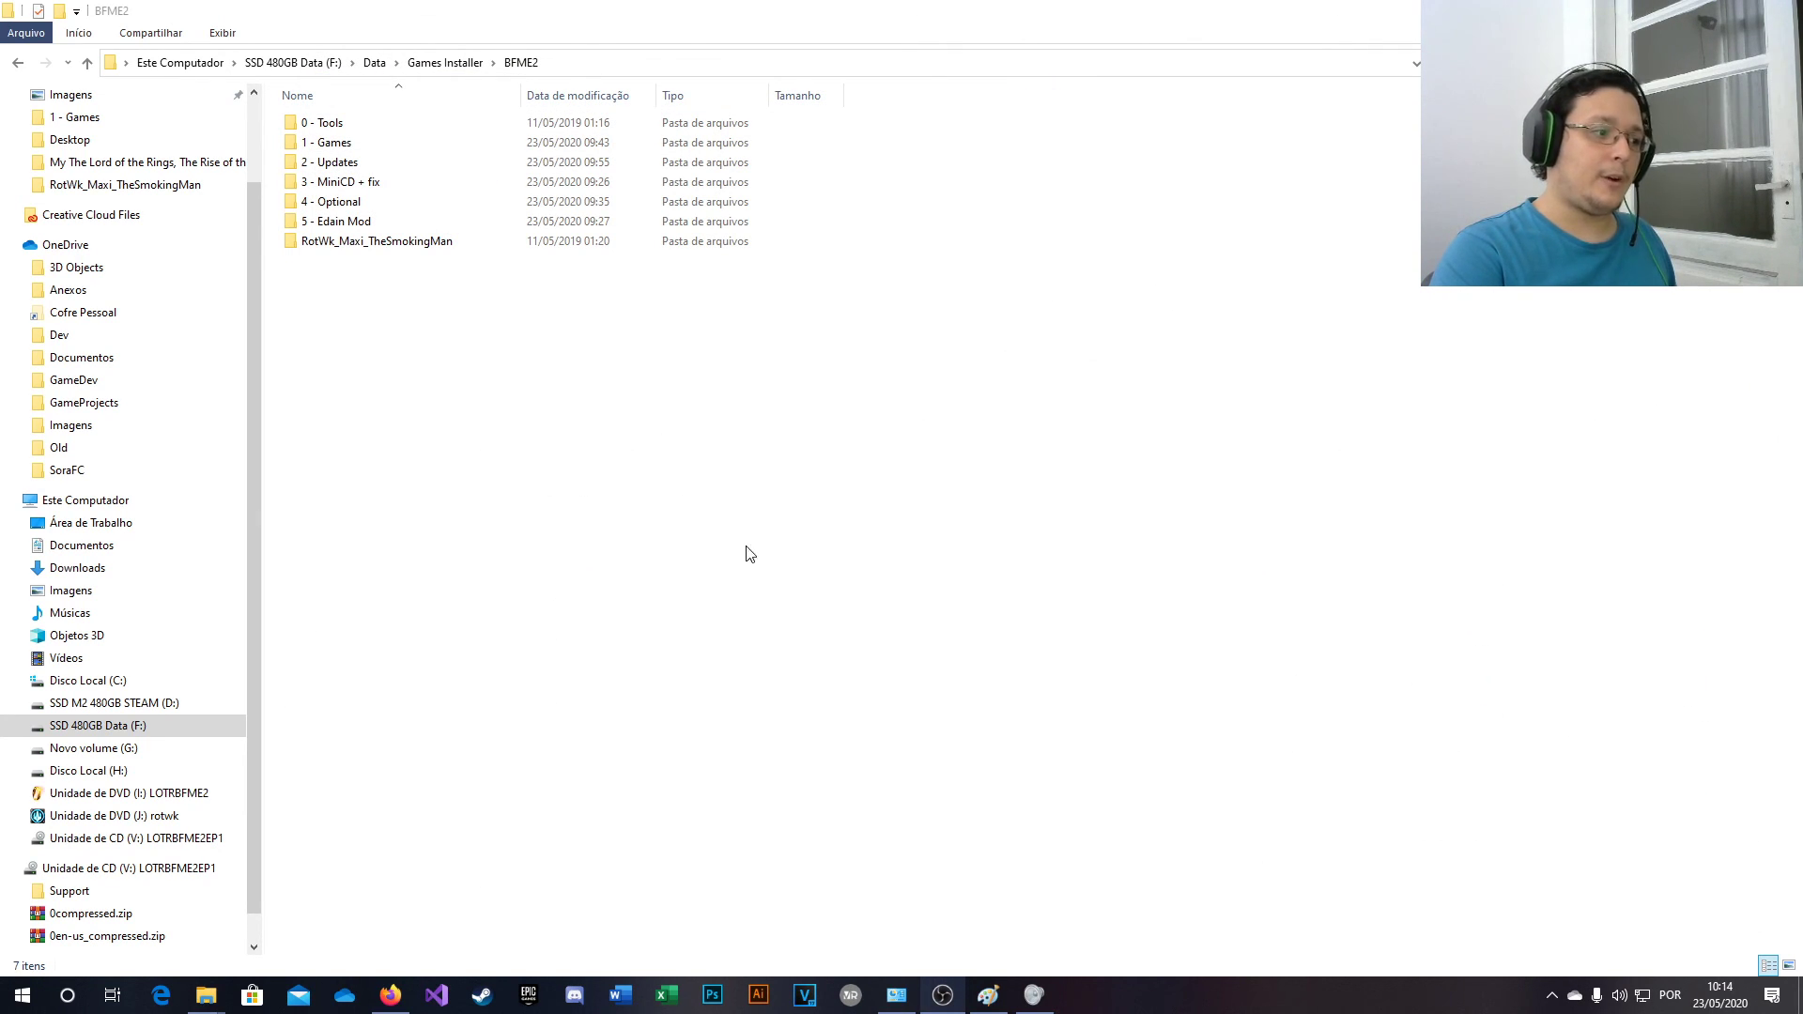
{"action": "left_click", "coordinate": [902, 630]}
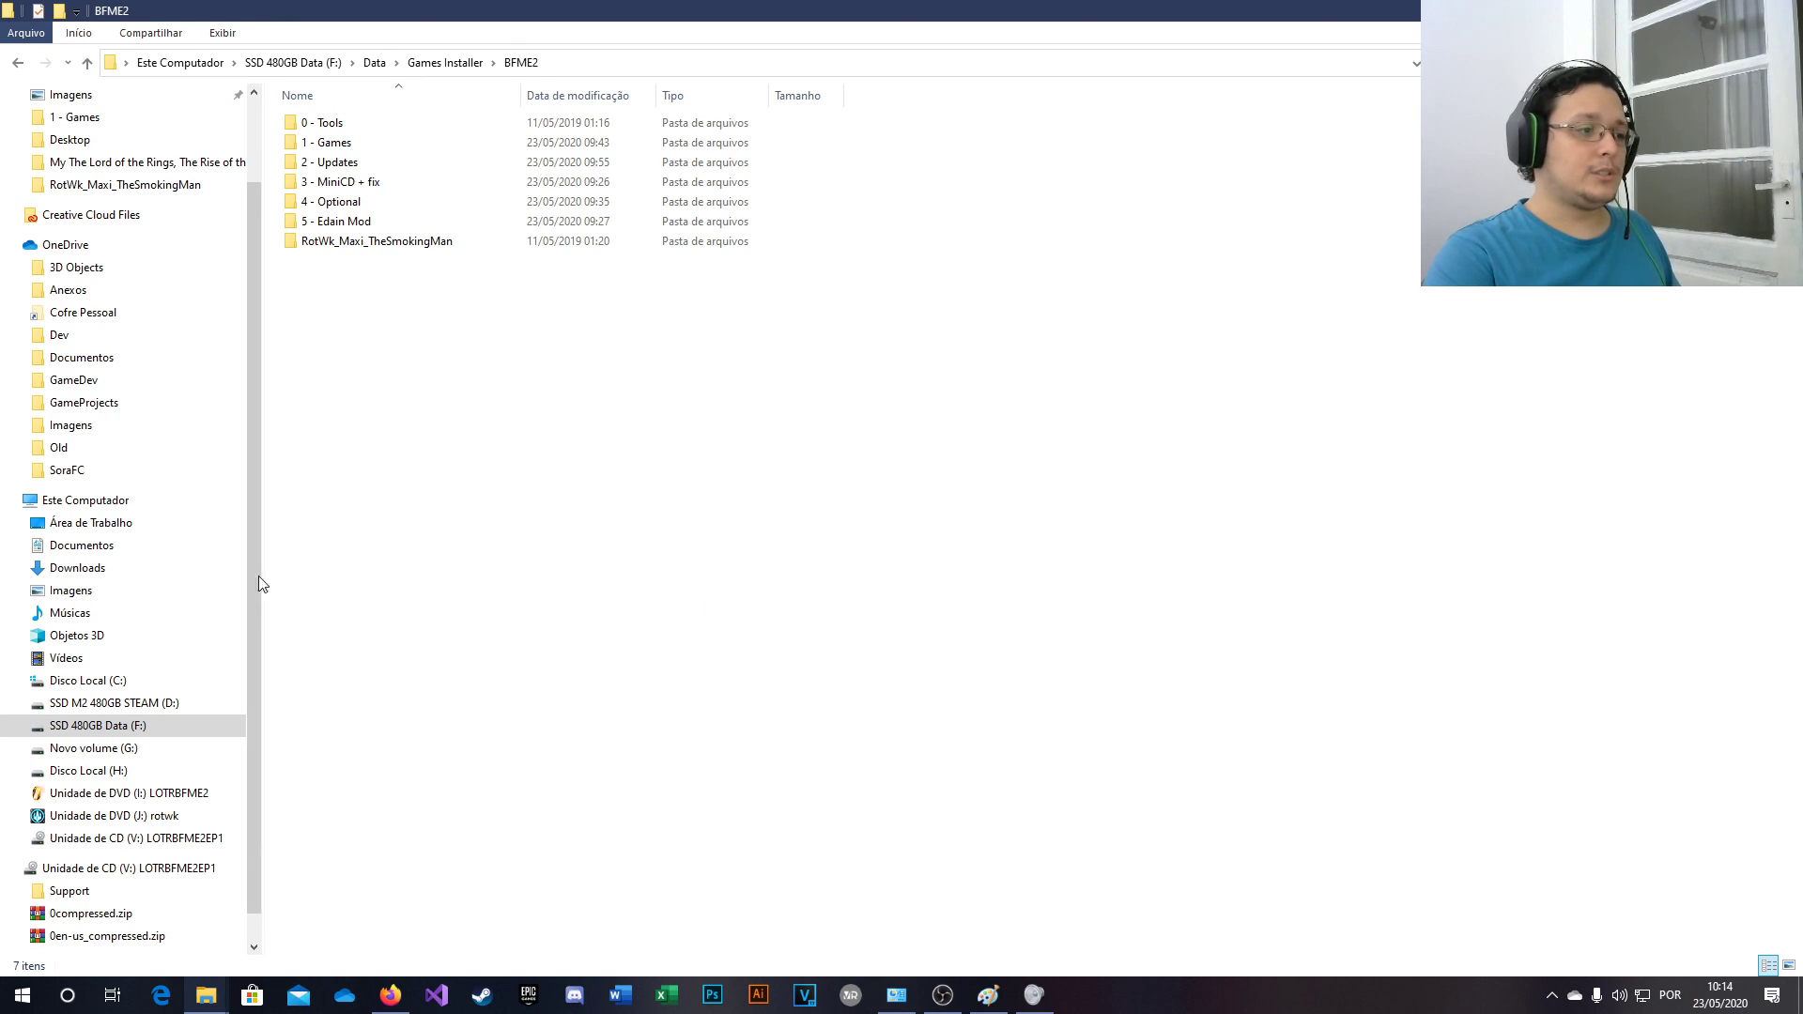
{"action": "left_click_drag", "start_coordinate": [252, 567], "coordinate": [624, 604]}
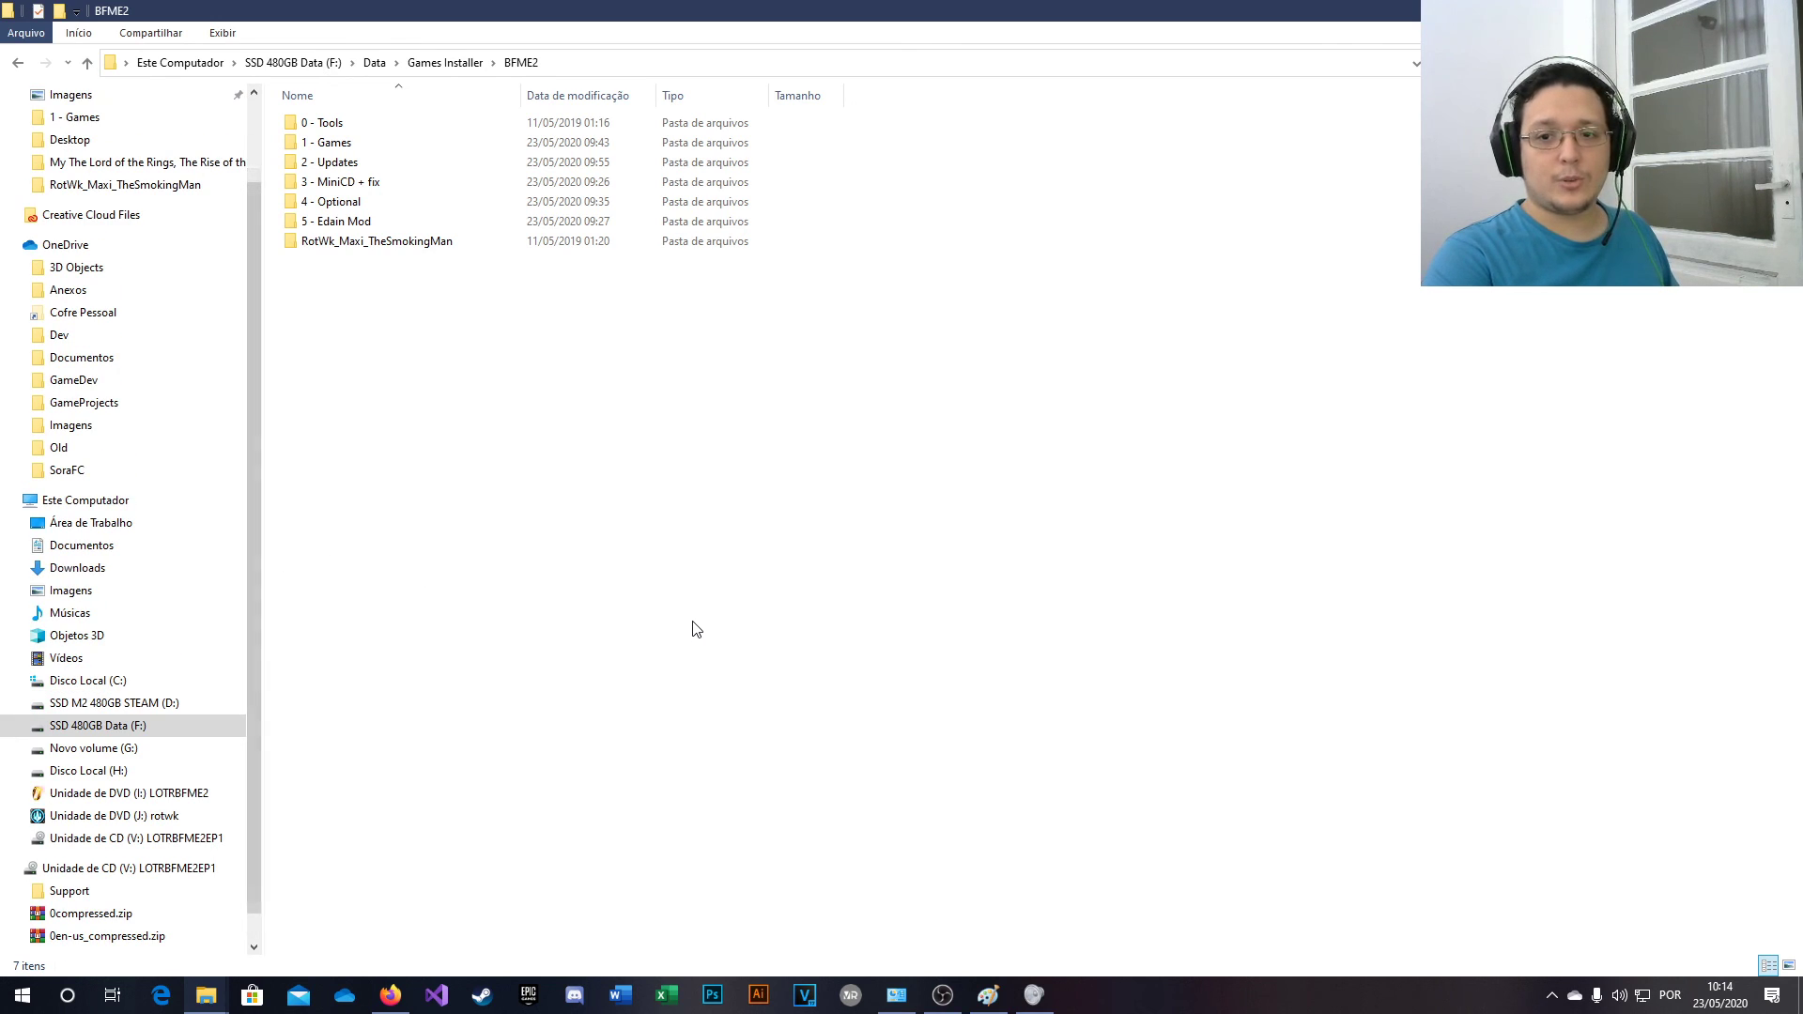